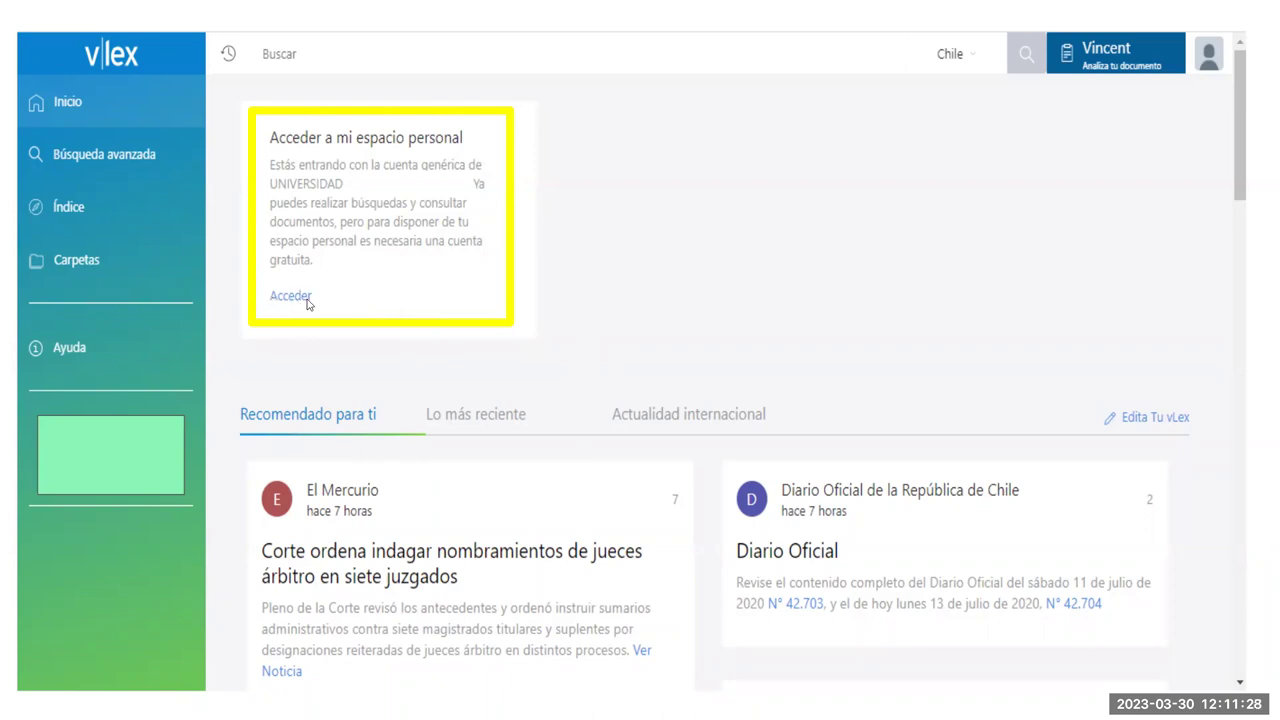
Advance past the personal-account slides, exit the slideshow and switch to the vLex home page.
{"action": "left_click", "coordinate": [300, 297]}
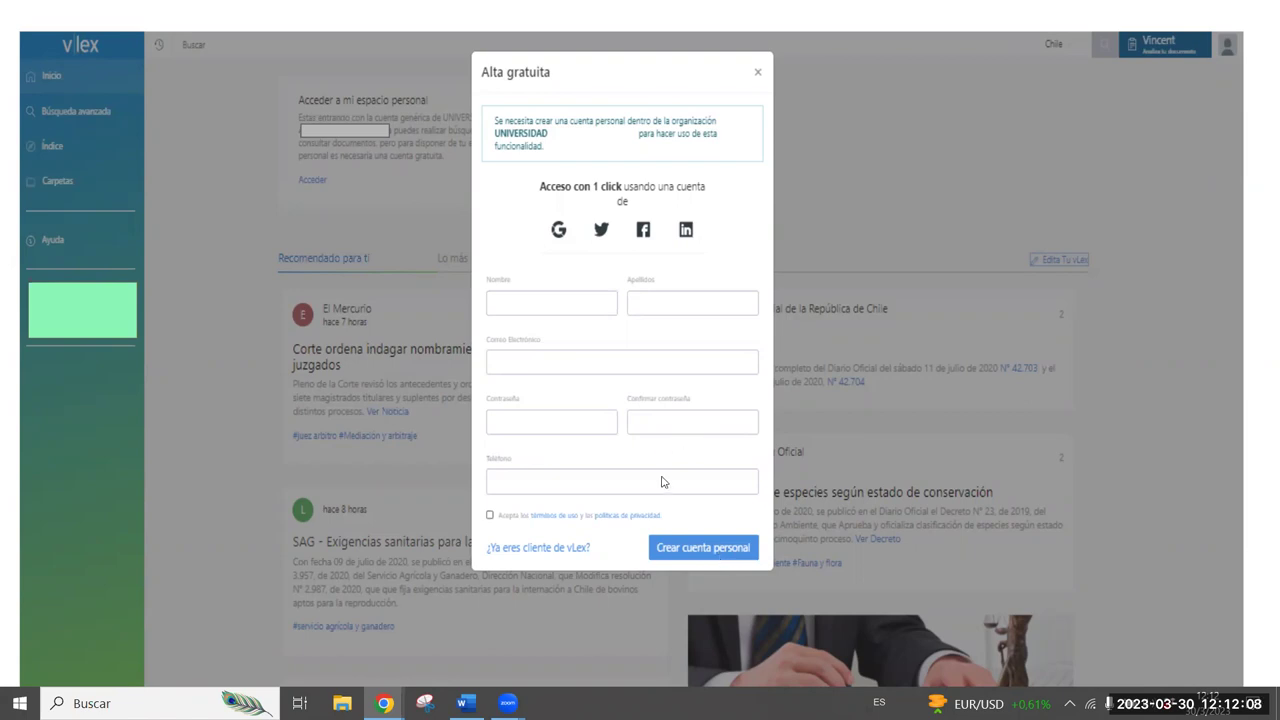
{"action": "key", "text": "Right"}
{"action": "key", "text": "Escape"}
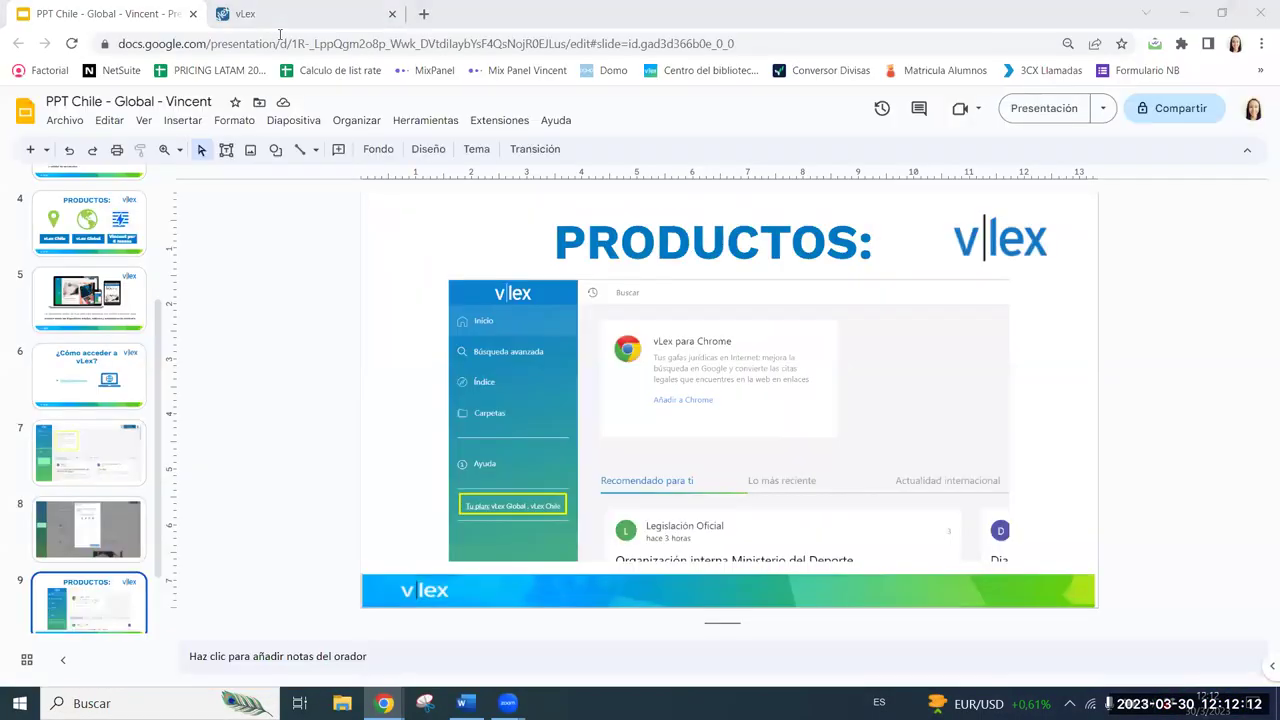
{"action": "left_click", "coordinate": [245, 14]}
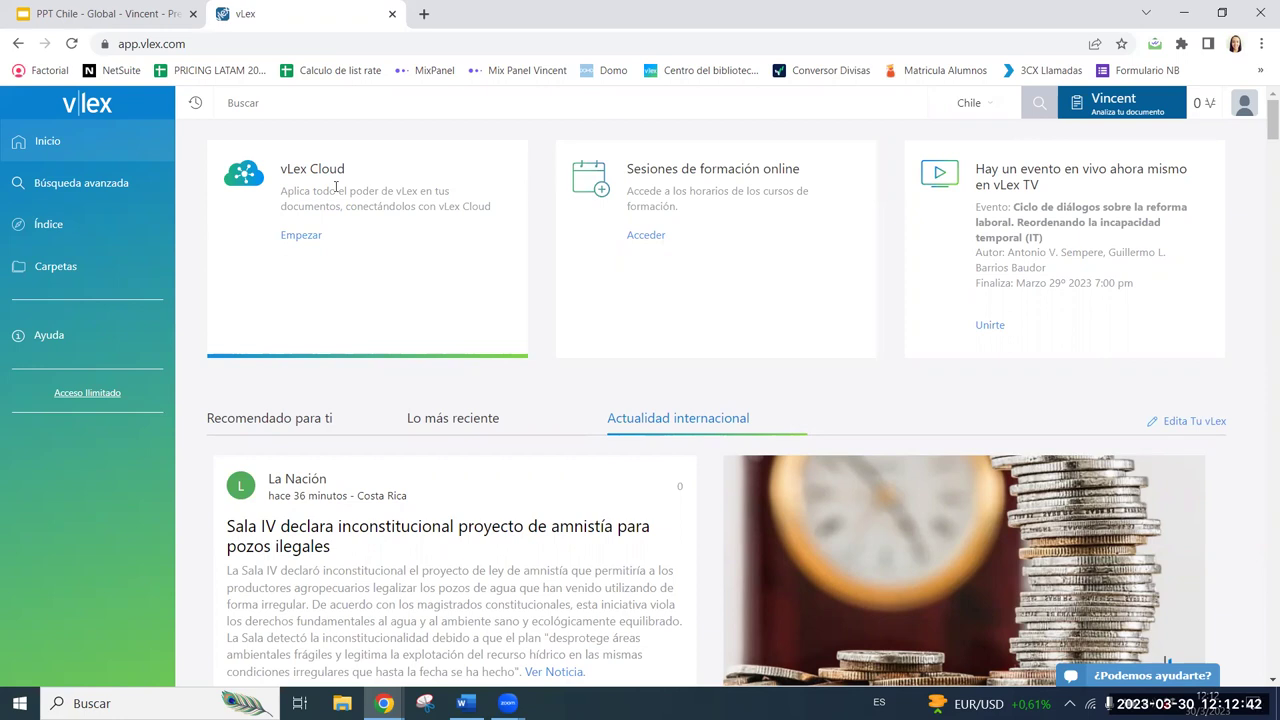
Start the vLex Cloud setup, connect it to Dropbox, accept the responsibility declaration and sign in with the listed Google account.
{"action": "left_click", "coordinate": [297, 237]}
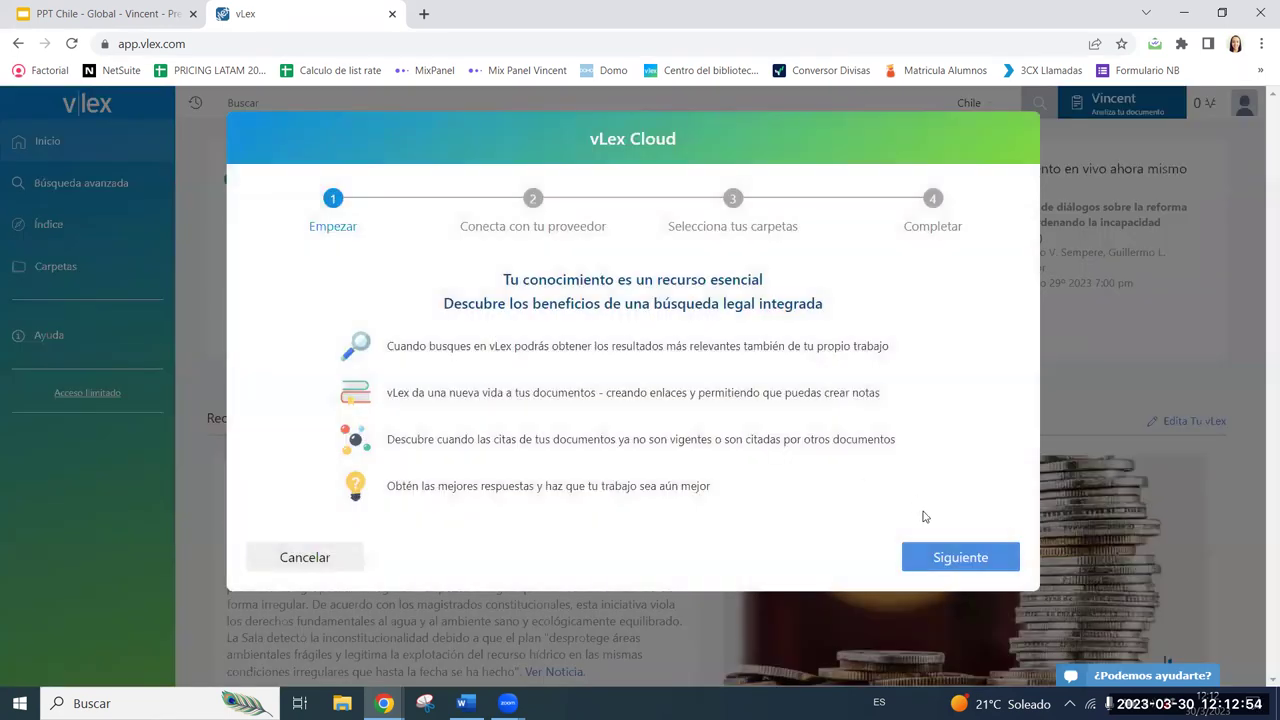
{"action": "left_click", "coordinate": [943, 557]}
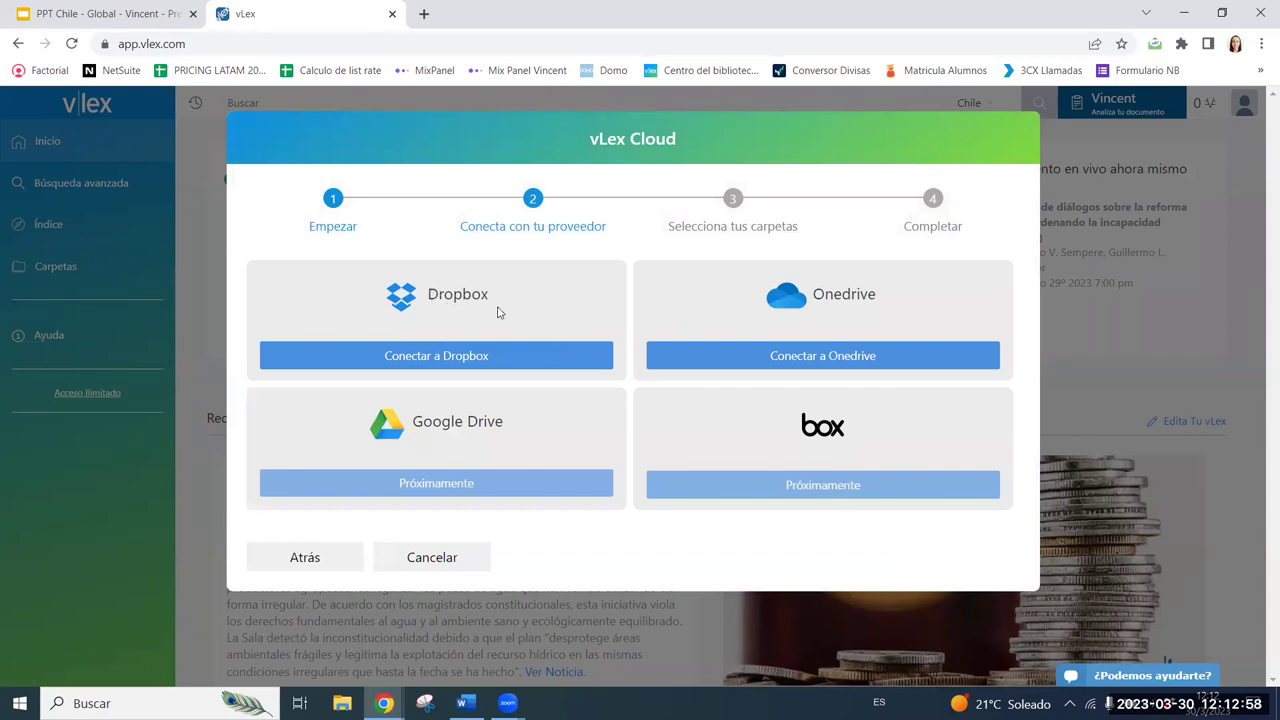
{"action": "left_click", "coordinate": [456, 361]}
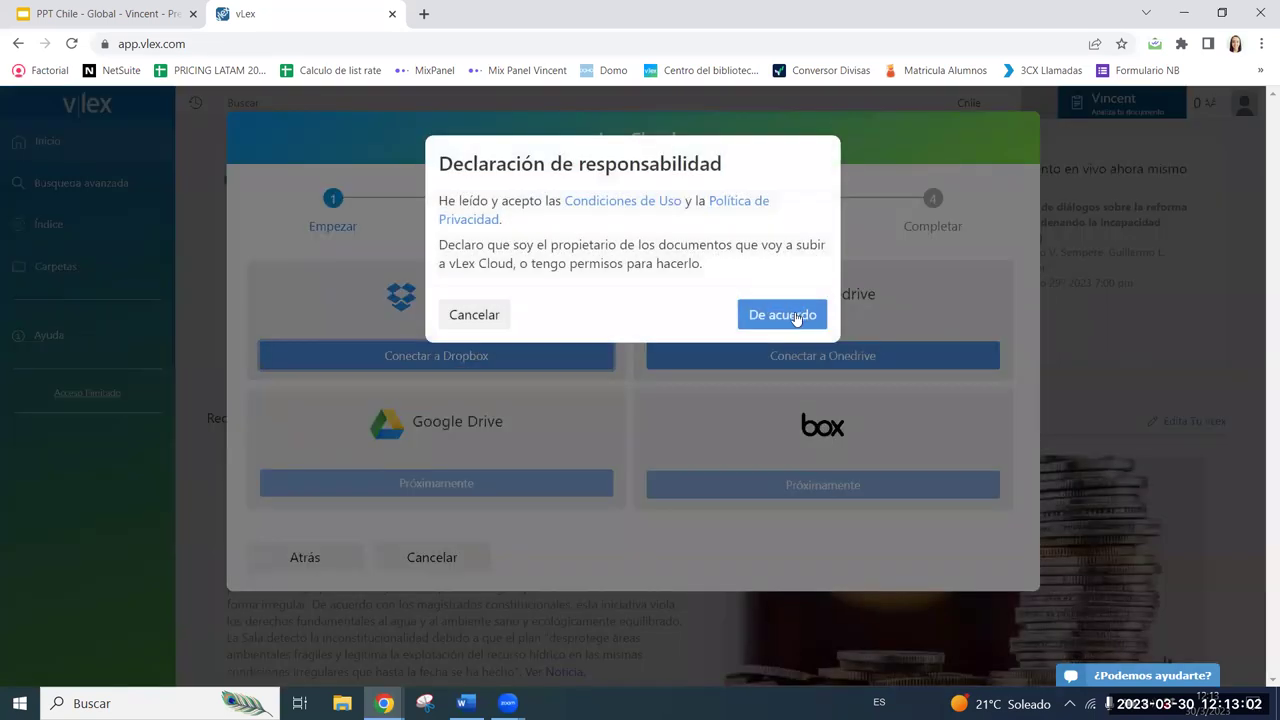
{"action": "left_click", "coordinate": [783, 315]}
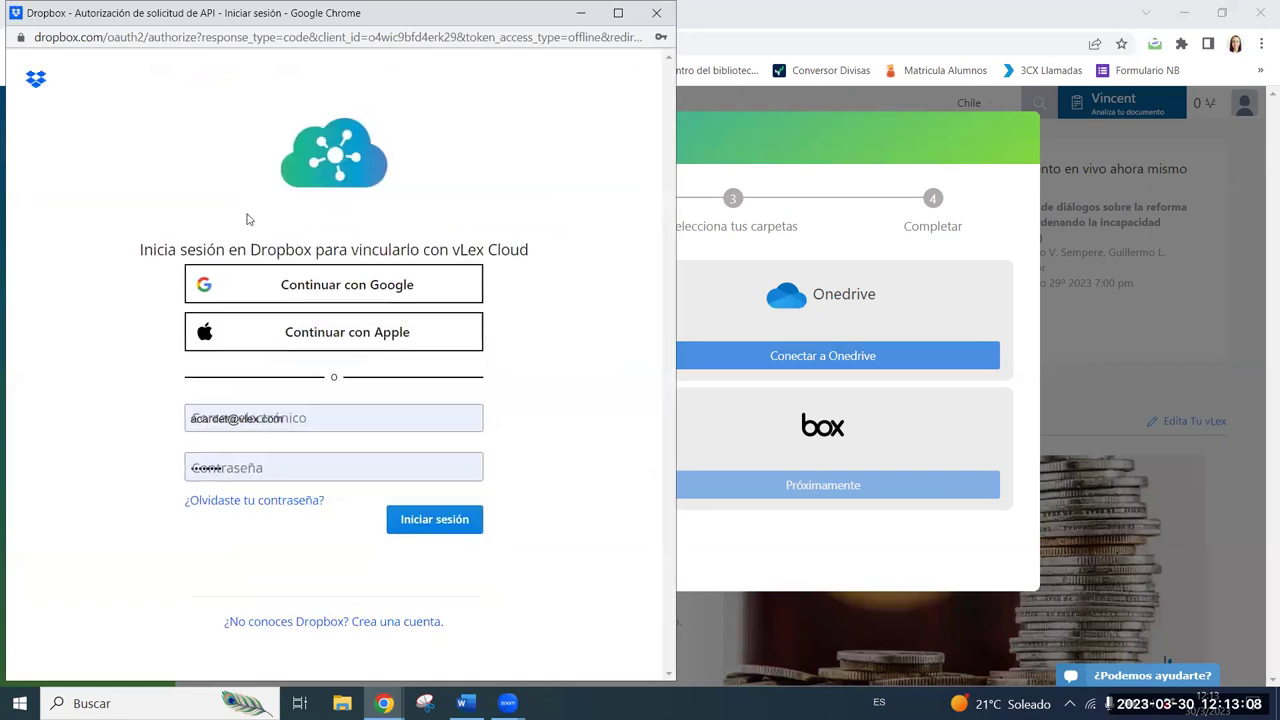
{"action": "left_click", "coordinate": [357, 285]}
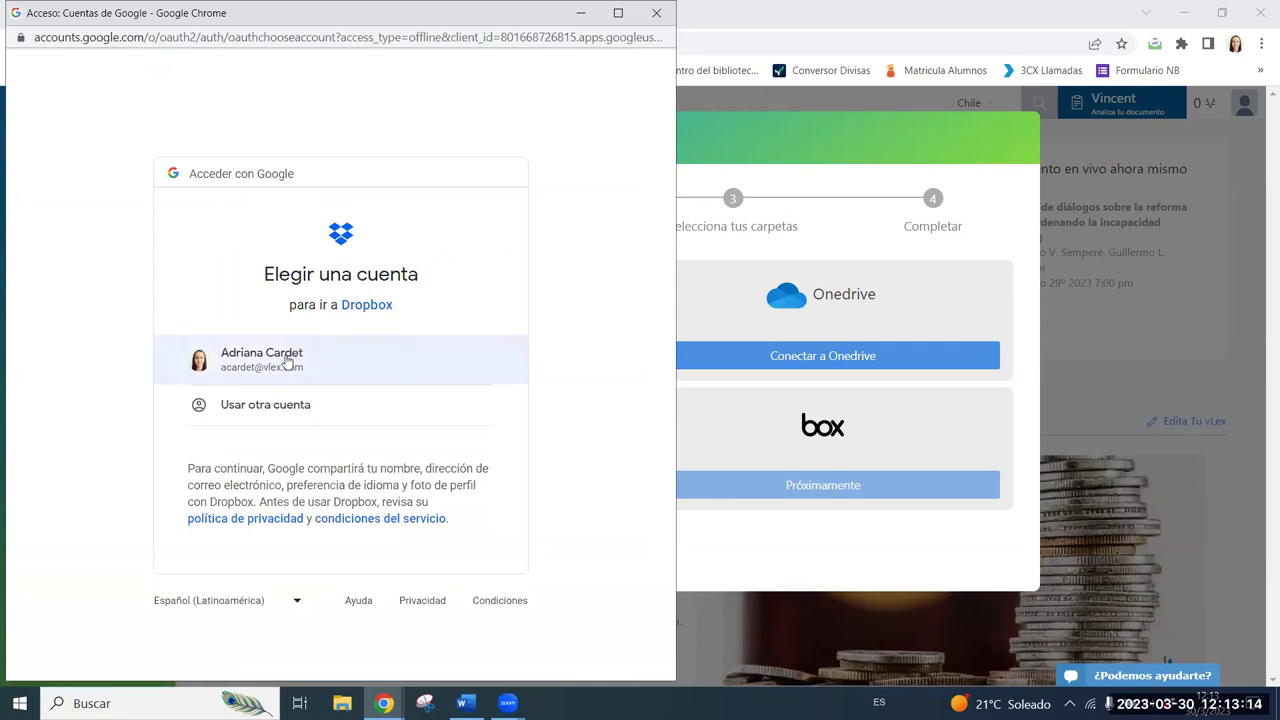
{"action": "left_click", "coordinate": [287, 362]}
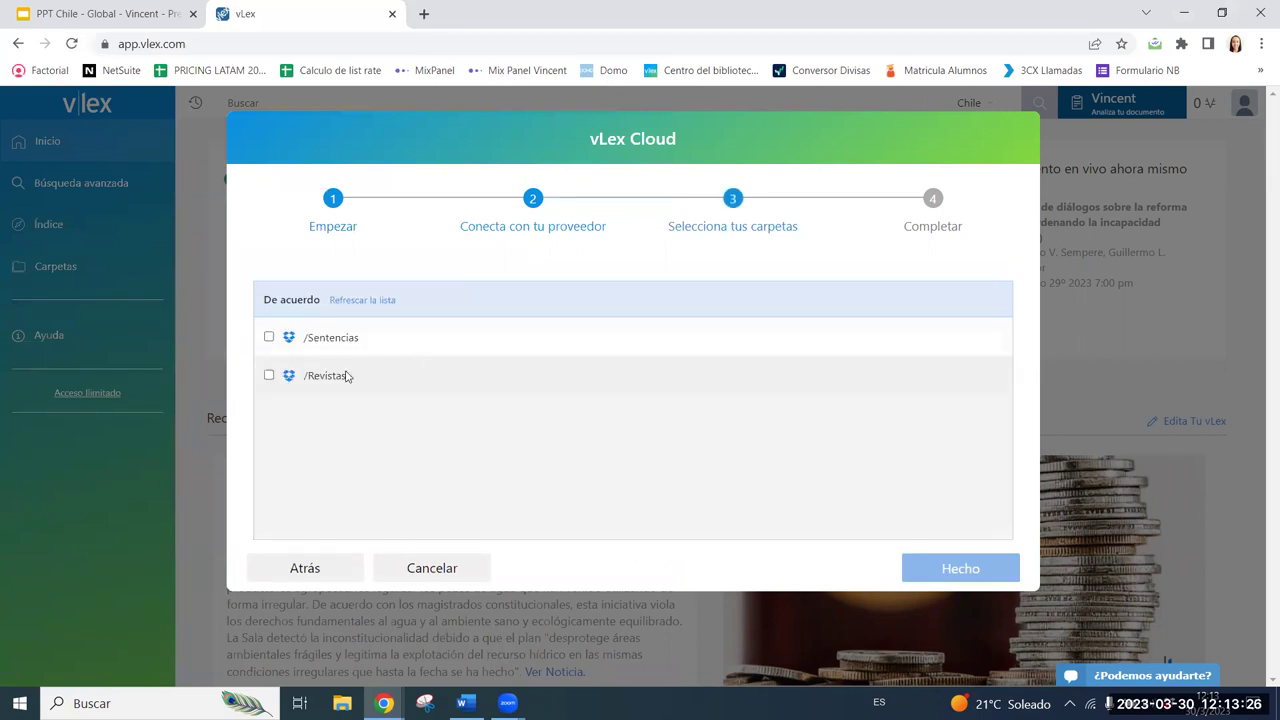
Include the /Sentencias and /Revistas folders in vLex Cloud, then finish and close the setup.
{"action": "left_click", "coordinate": [268, 337]}
{"action": "left_click", "coordinate": [269, 375]}
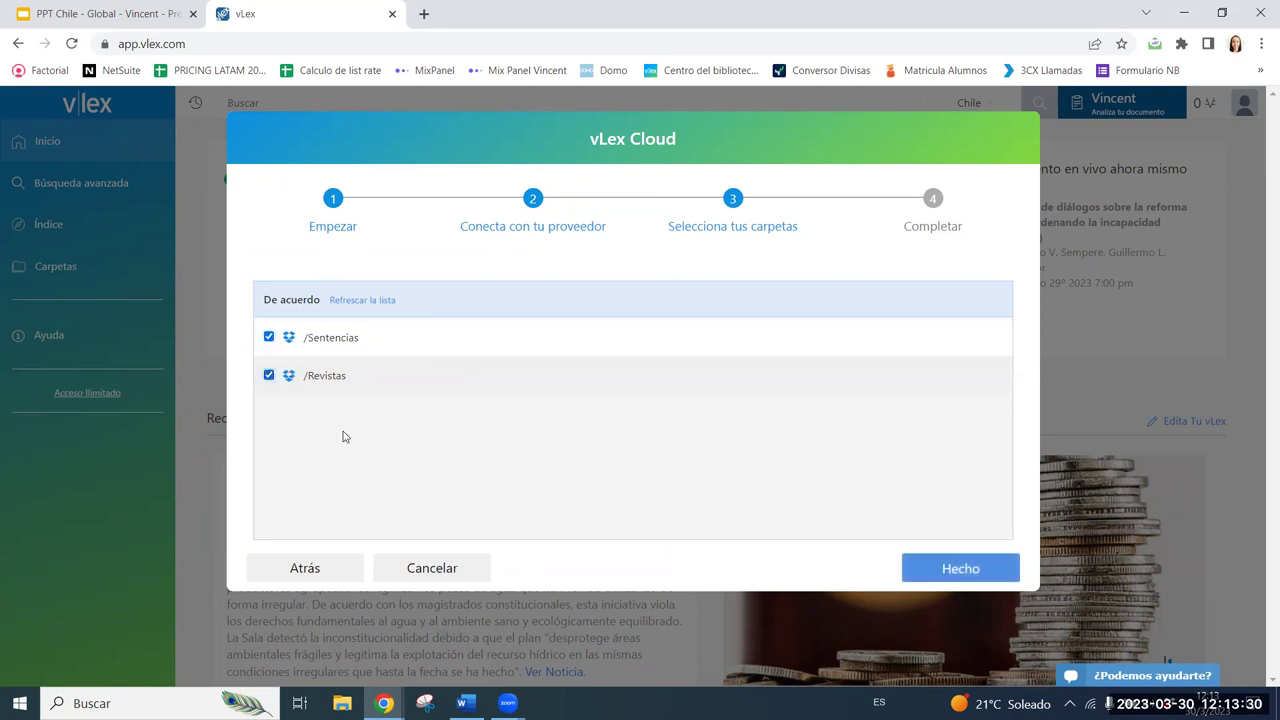
{"action": "left_click", "coordinate": [975, 570]}
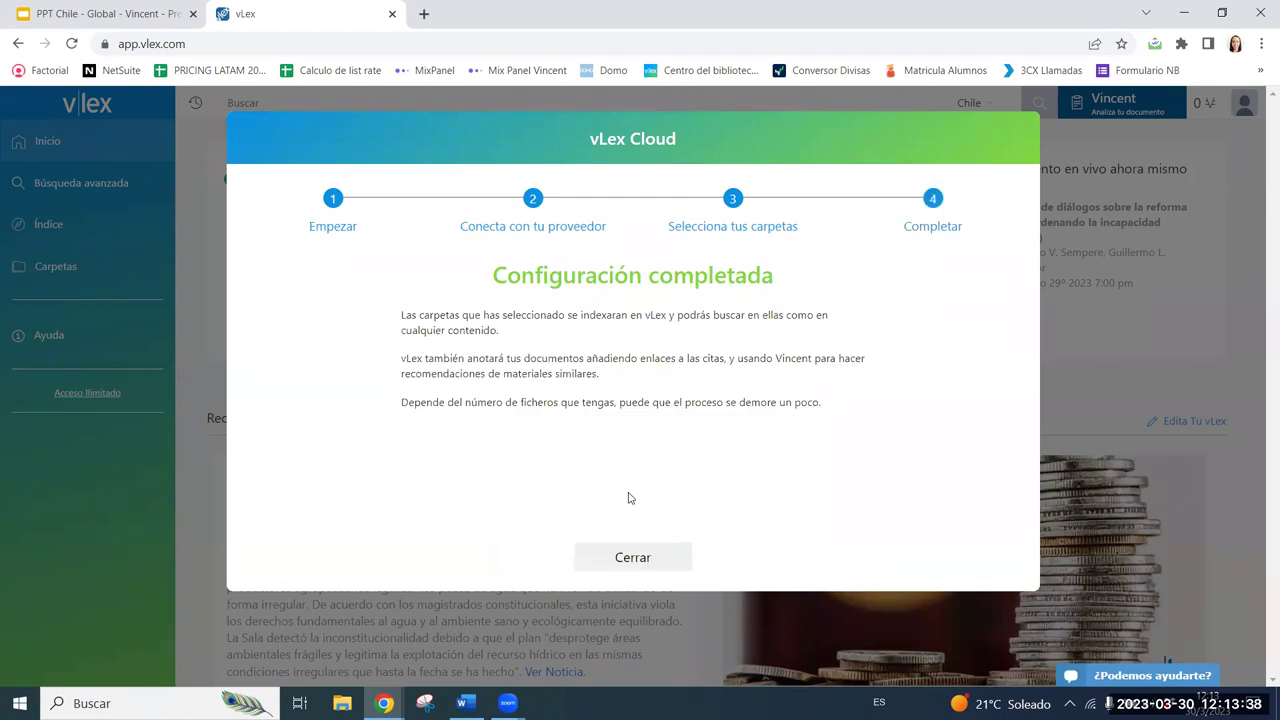
{"action": "left_click", "coordinate": [630, 556]}
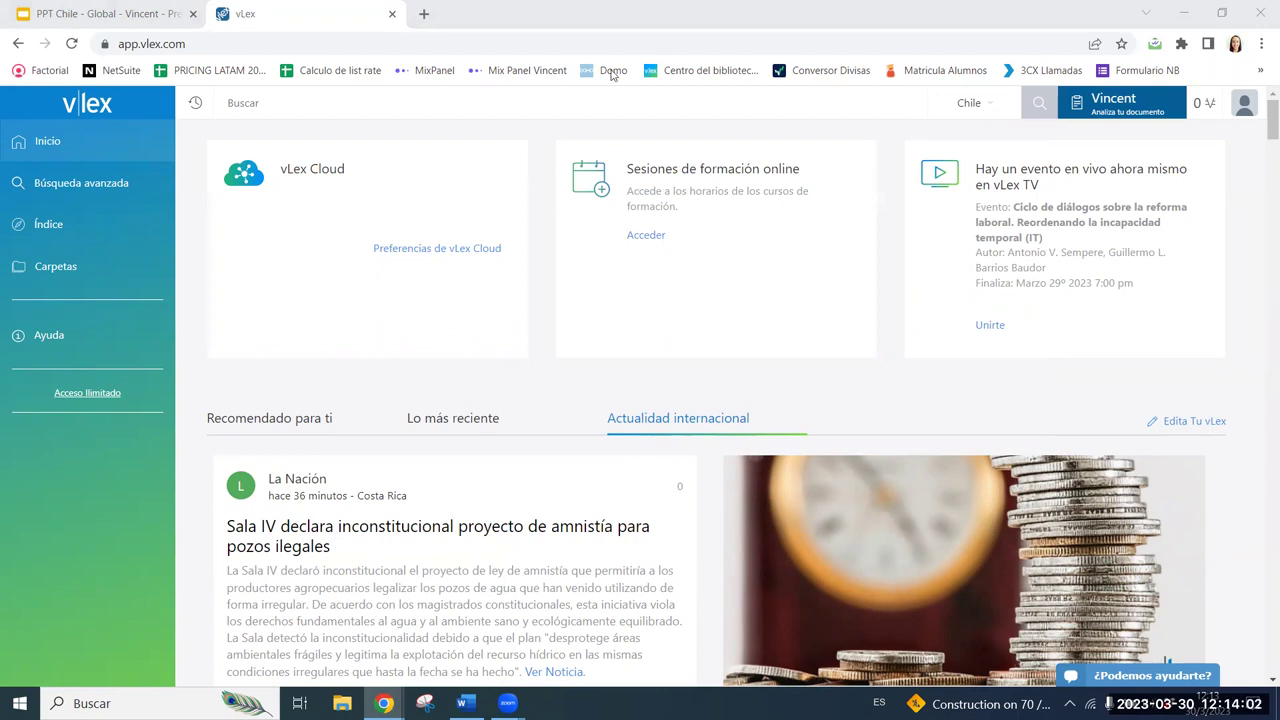
Browse the home page's news feeds: Actualidad internacional, Lo más reciente and Recomendado para ti.
{"action": "scroll", "coordinate": [600, 271], "scroll_direction": "down", "scroll_amount": 2}
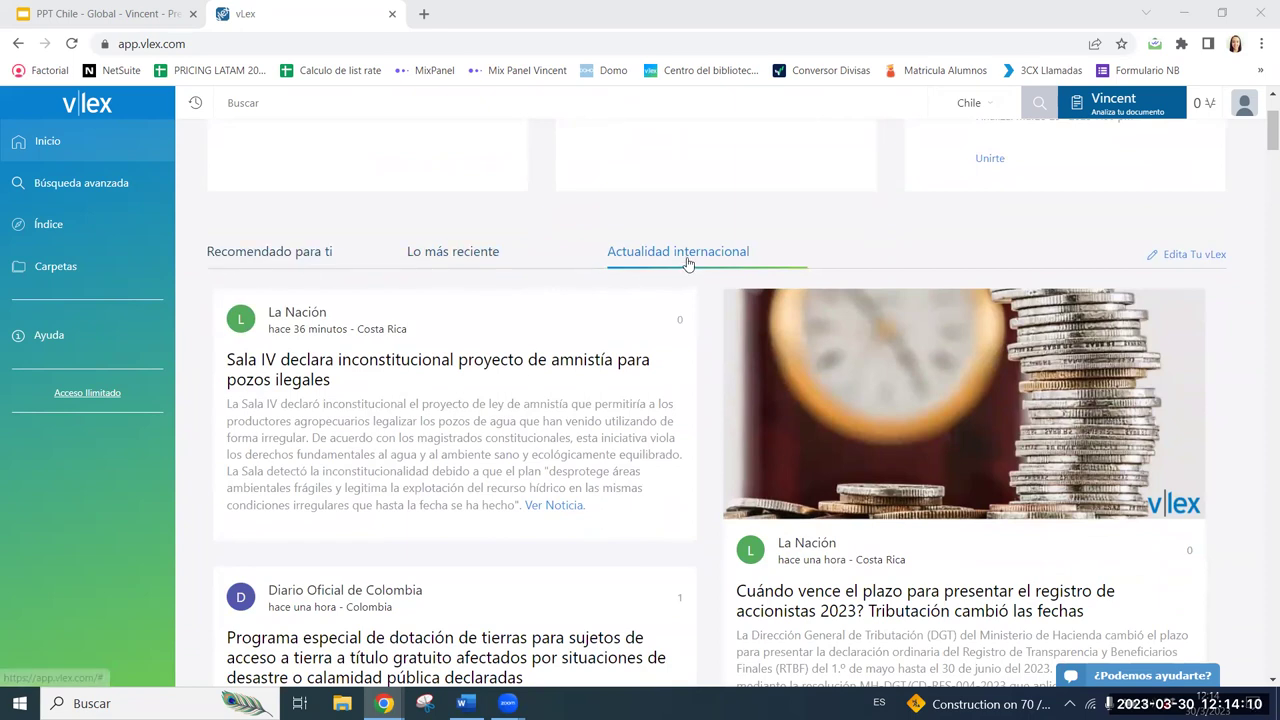
{"action": "scroll", "coordinate": [675, 292], "scroll_direction": "down", "scroll_amount": 2}
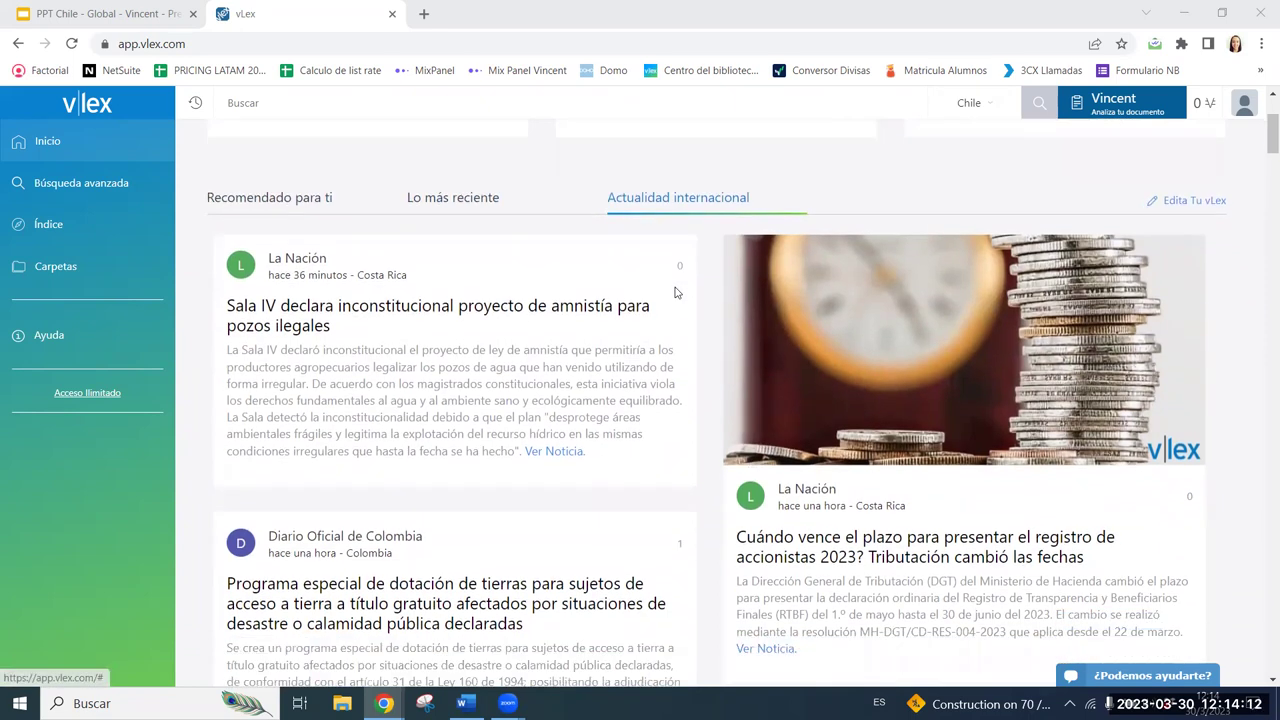
{"action": "scroll", "coordinate": [675, 292], "scroll_direction": "down", "scroll_amount": 2}
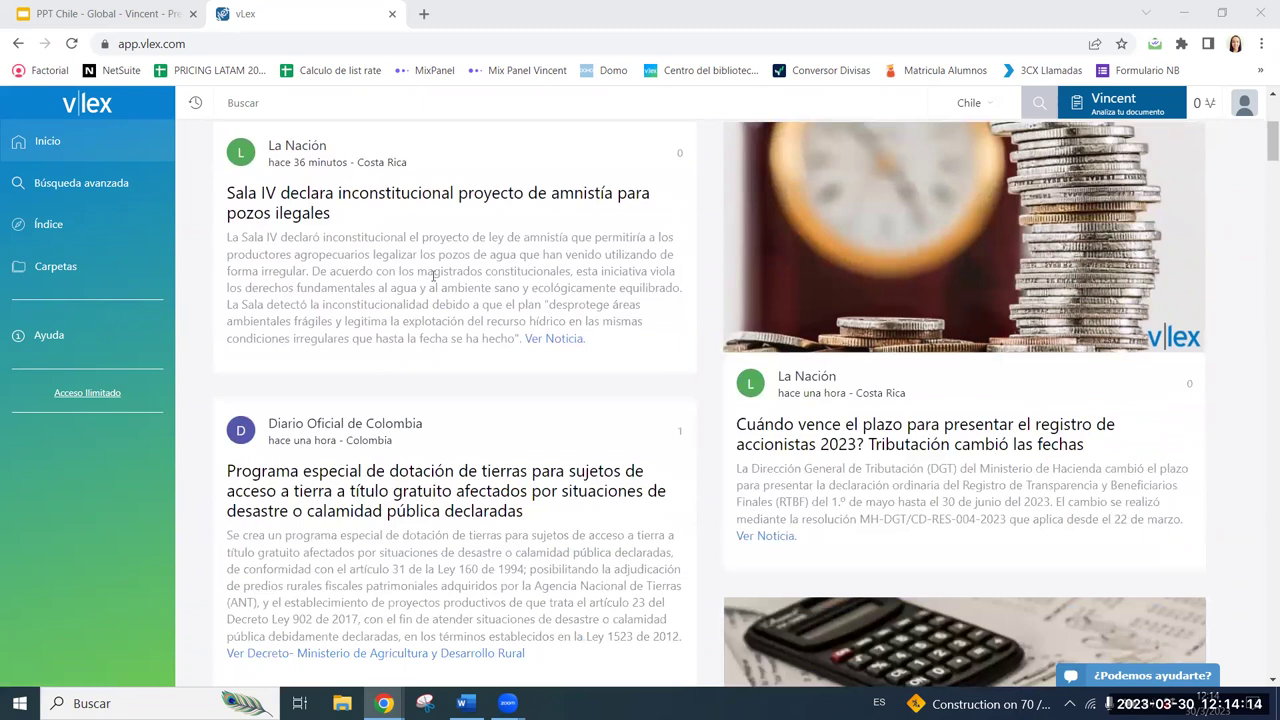
{"action": "scroll", "coordinate": [428, 277], "scroll_direction": "down", "scroll_amount": 5}
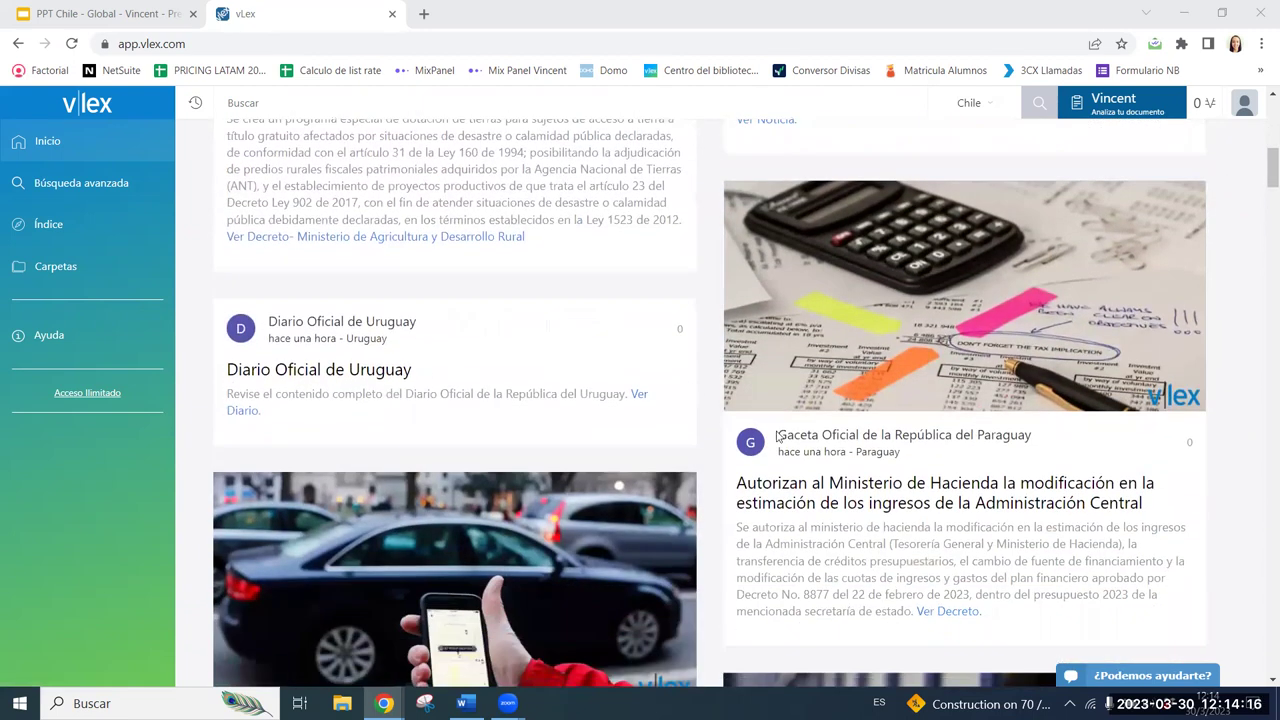
{"action": "scroll", "coordinate": [548, 390], "scroll_direction": "down", "scroll_amount": 4}
{"action": "scroll", "coordinate": [575, 410], "scroll_direction": "up", "scroll_amount": 10}
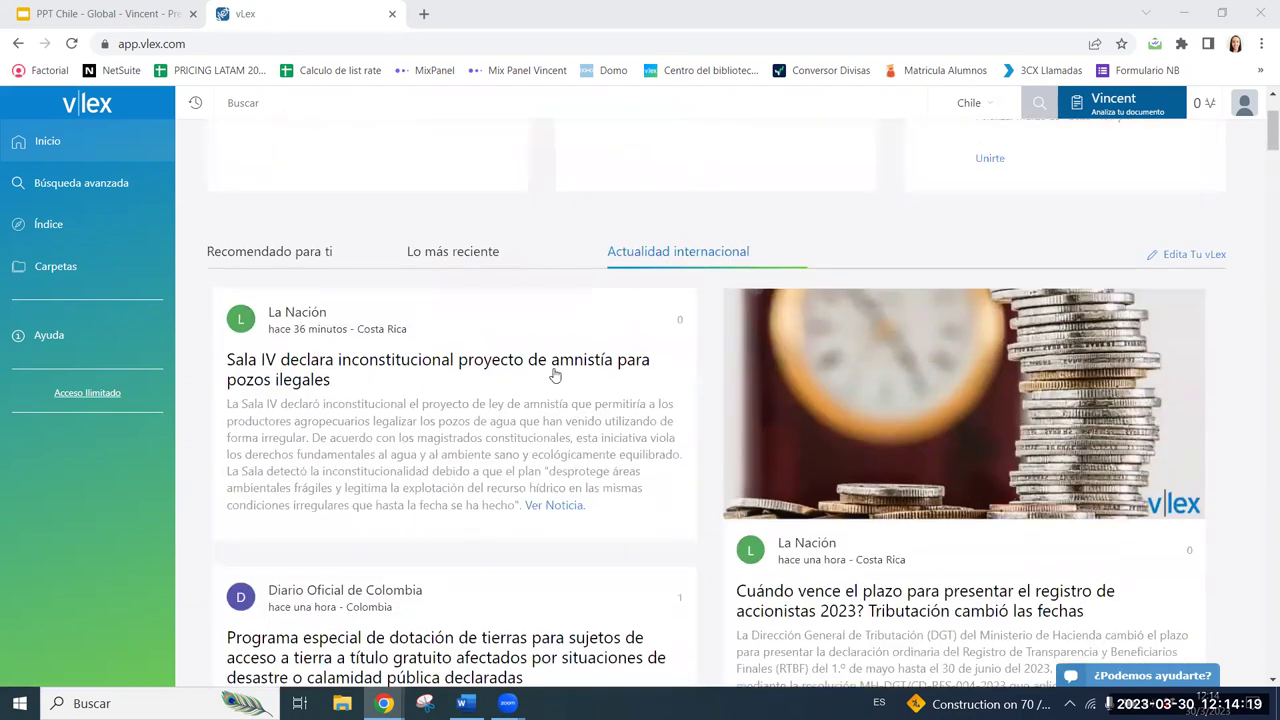
{"action": "left_click", "coordinate": [466, 256]}
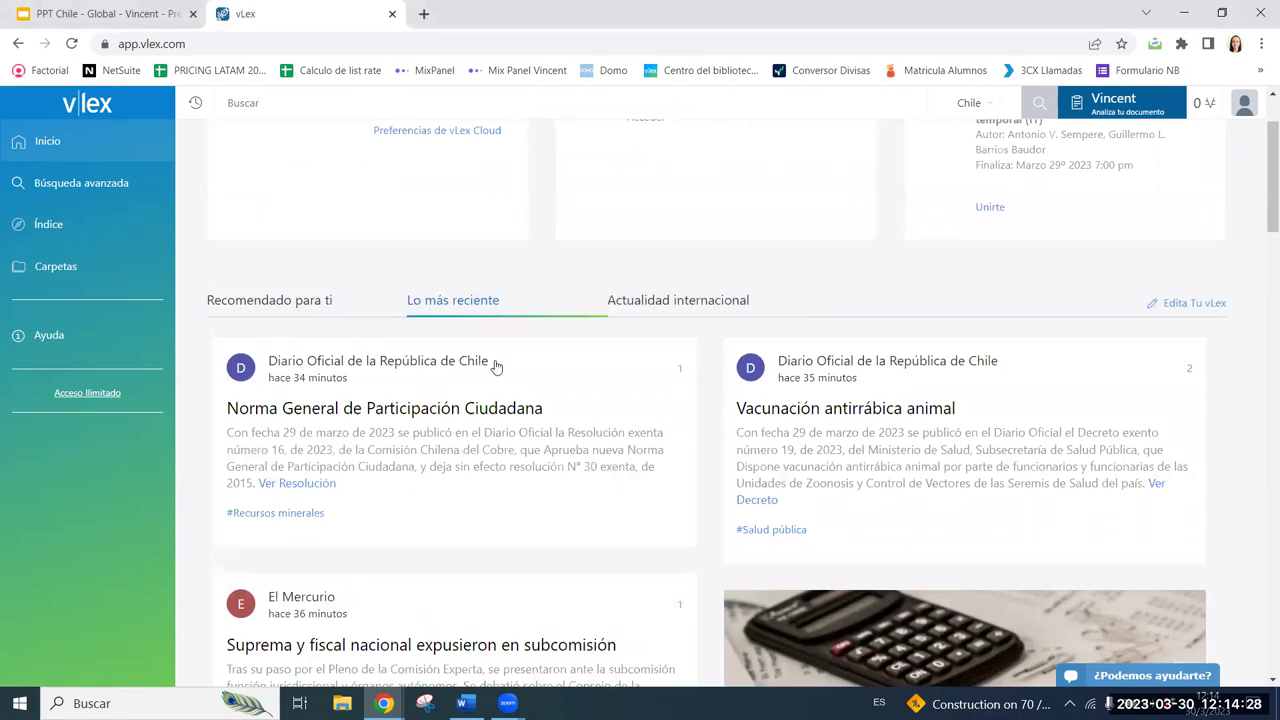
{"action": "left_click", "coordinate": [314, 302]}
{"action": "scroll", "coordinate": [310, 308], "scroll_direction": "up", "scroll_amount": 1}
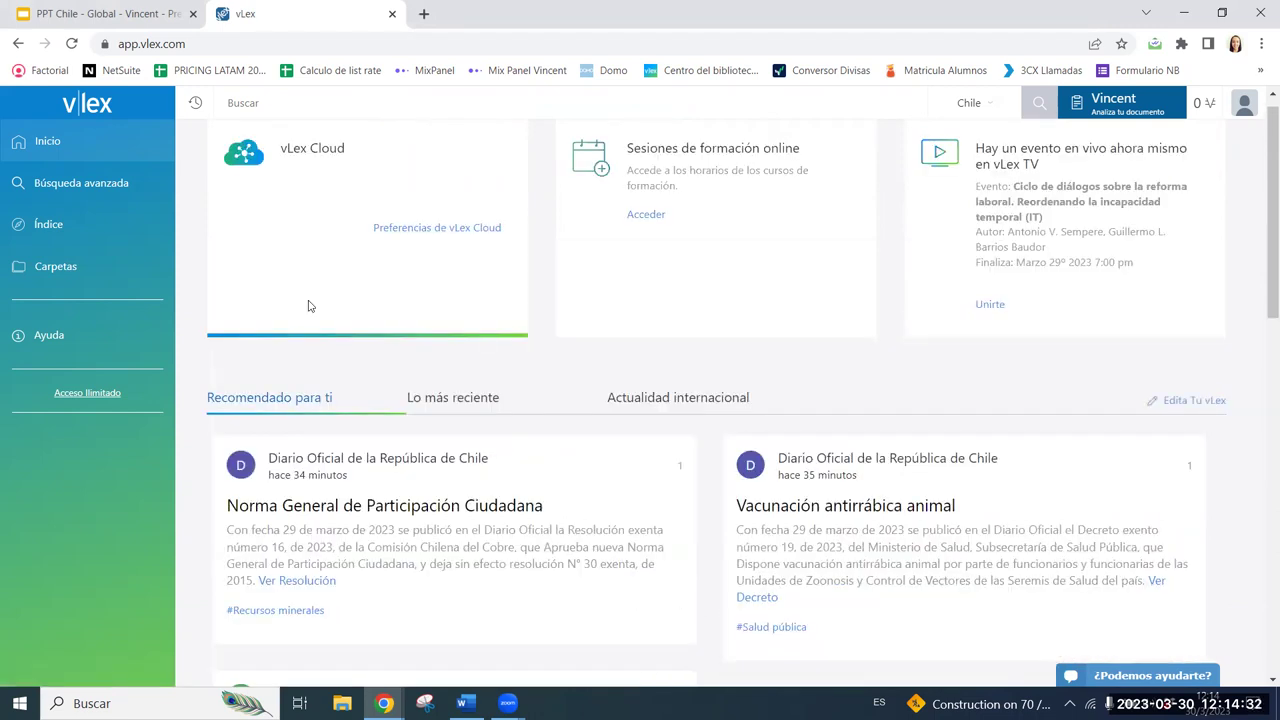
{"action": "scroll", "coordinate": [410, 312], "scroll_direction": "down", "scroll_amount": 2}
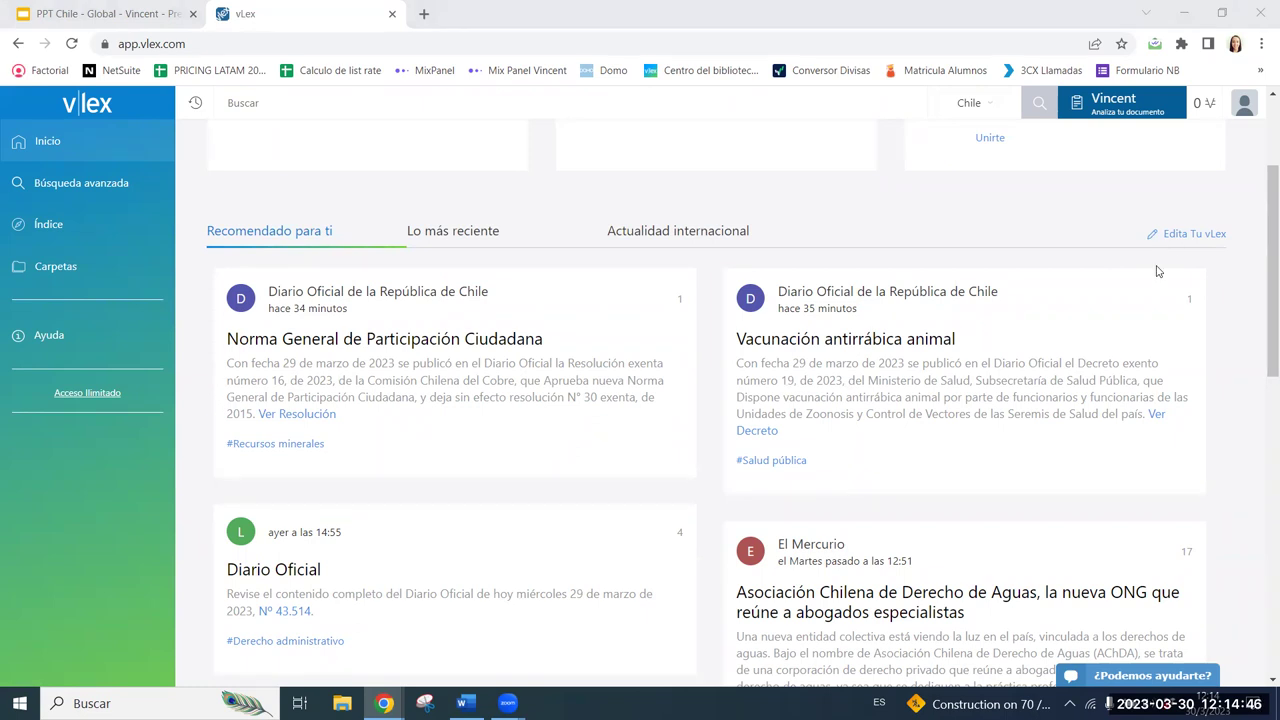
Open the Tu vLex preferences and search the suggested SmartTopics for "laboral".
{"action": "left_click", "coordinate": [1185, 240]}
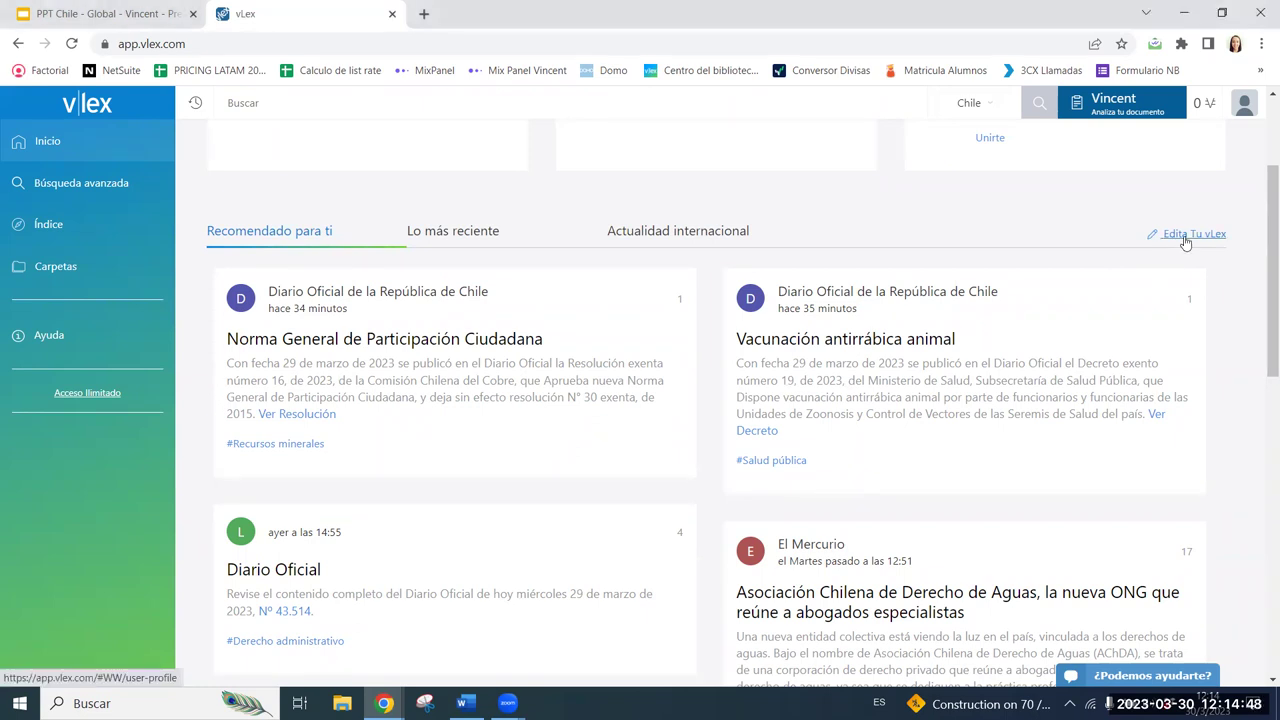
{"action": "left_click", "coordinate": [1185, 242]}
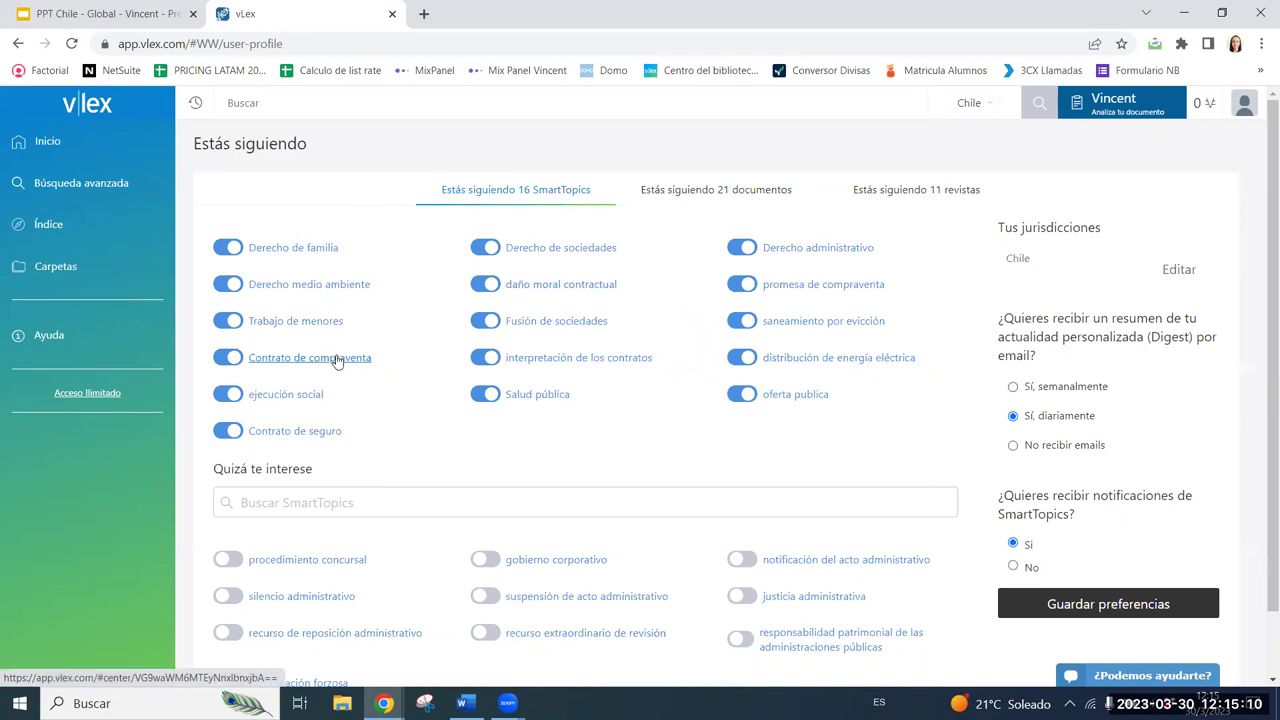
{"action": "scroll", "coordinate": [337, 360], "scroll_direction": "down", "scroll_amount": 1}
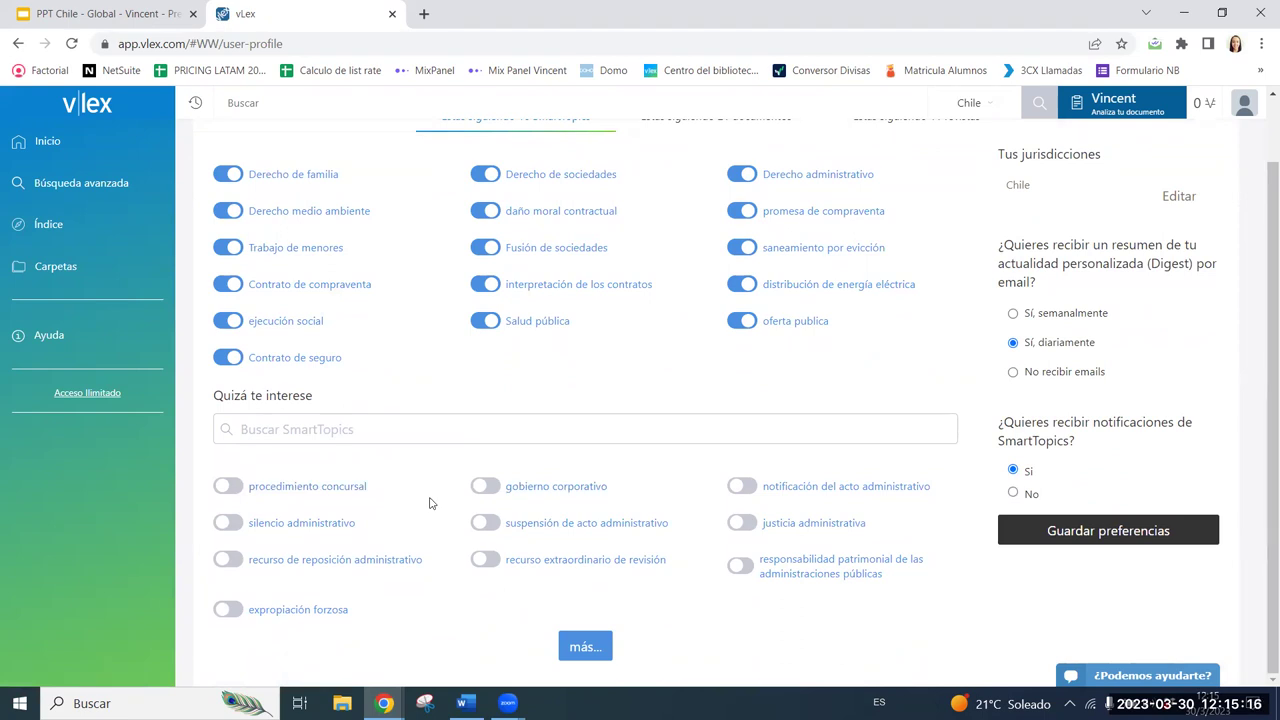
{"action": "left_click", "coordinate": [391, 427]}
{"action": "type", "text": "laboral"}
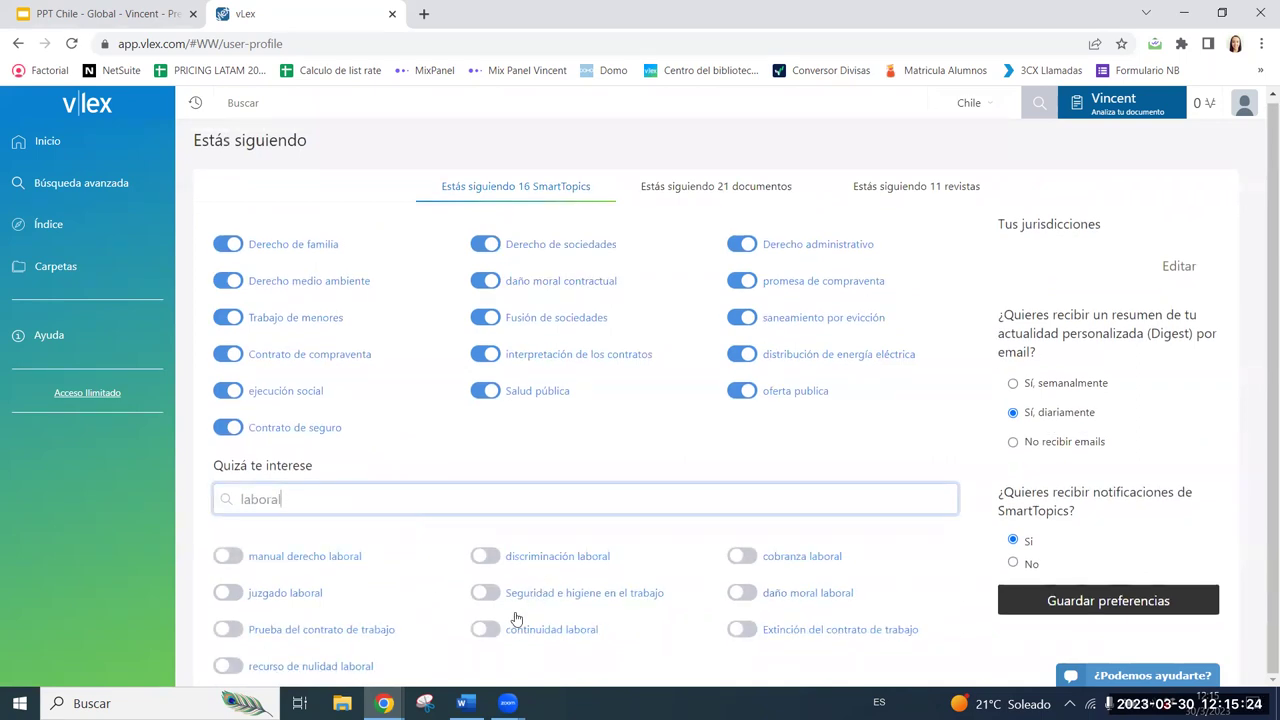
Follow the SmartTopics discriminación laboral, continuidad laboral and recurso de nulidad laboral.
{"action": "left_click", "coordinate": [494, 562]}
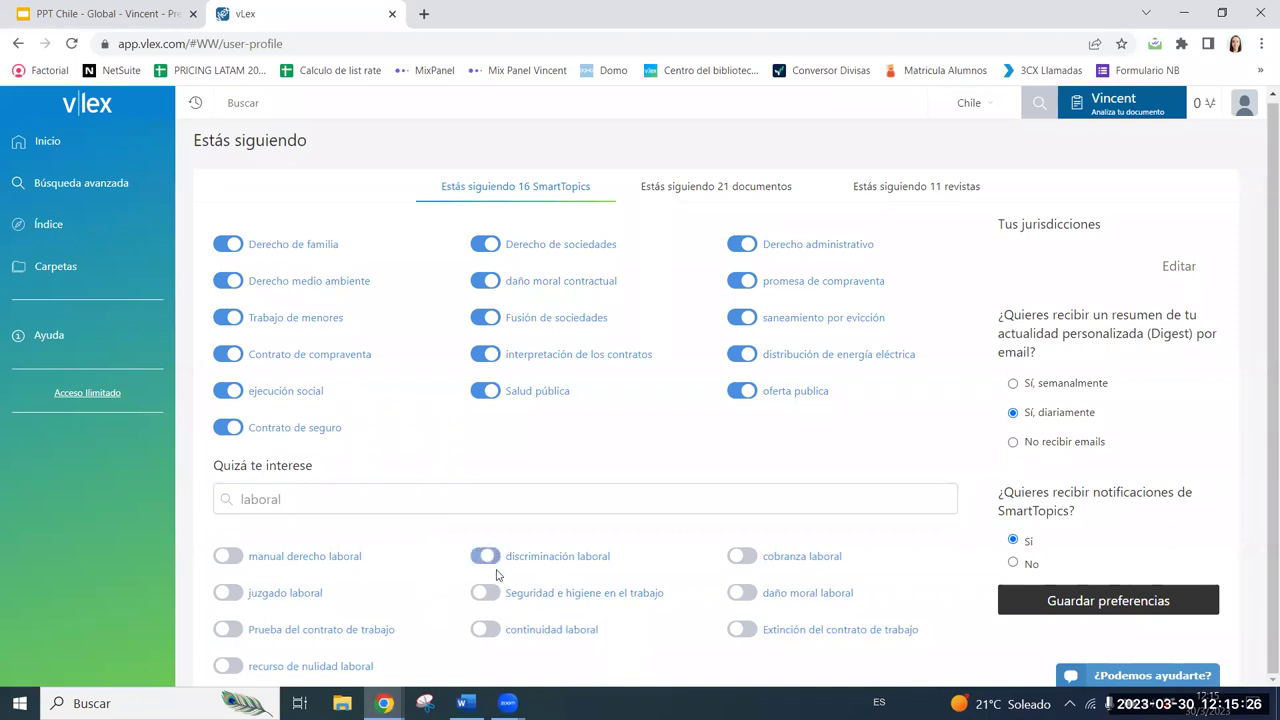
{"action": "left_click", "coordinate": [488, 630]}
{"action": "left_click", "coordinate": [236, 666]}
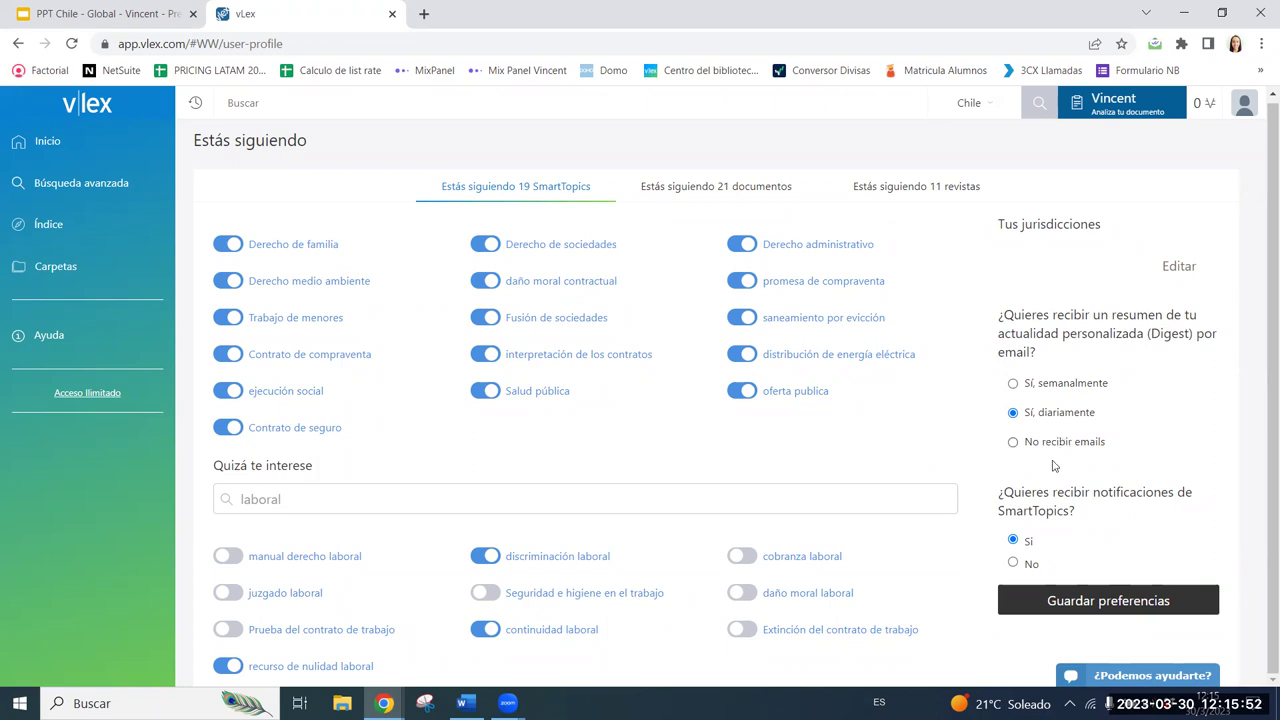
View the lists of followed documents and followed journals, and return to the home page.
{"action": "left_click", "coordinate": [707, 192]}
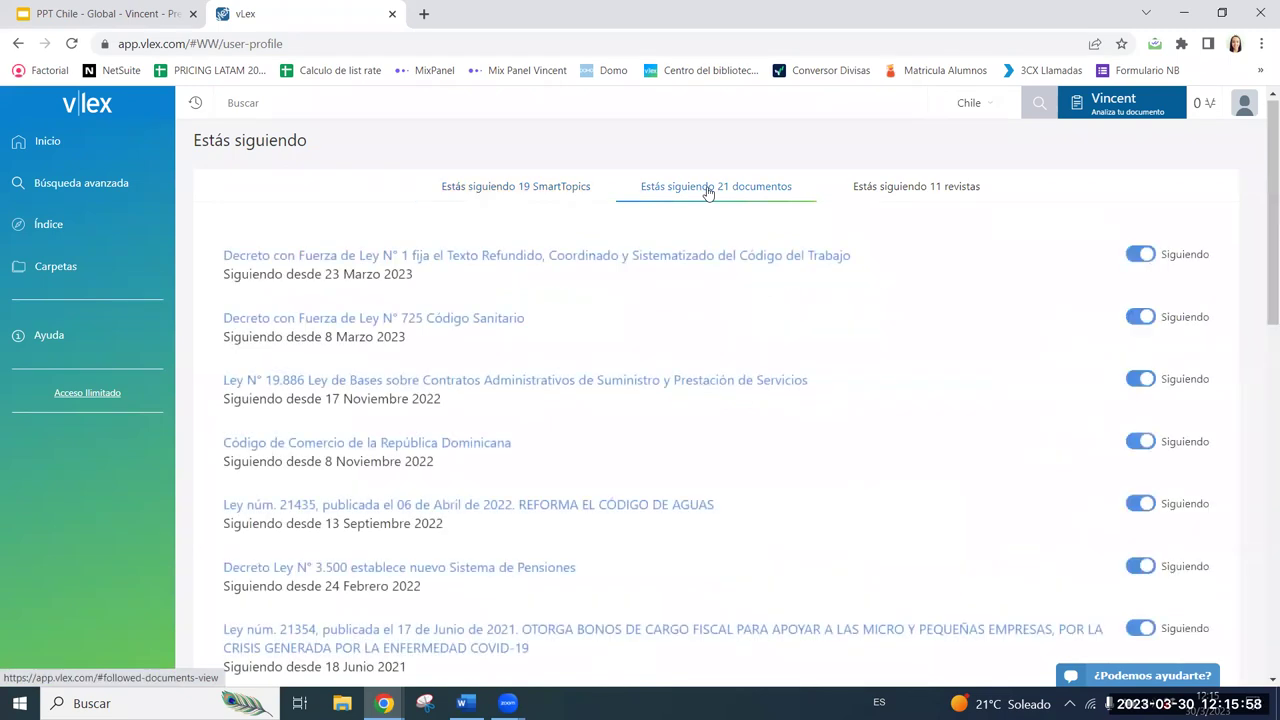
{"action": "left_click", "coordinate": [932, 190]}
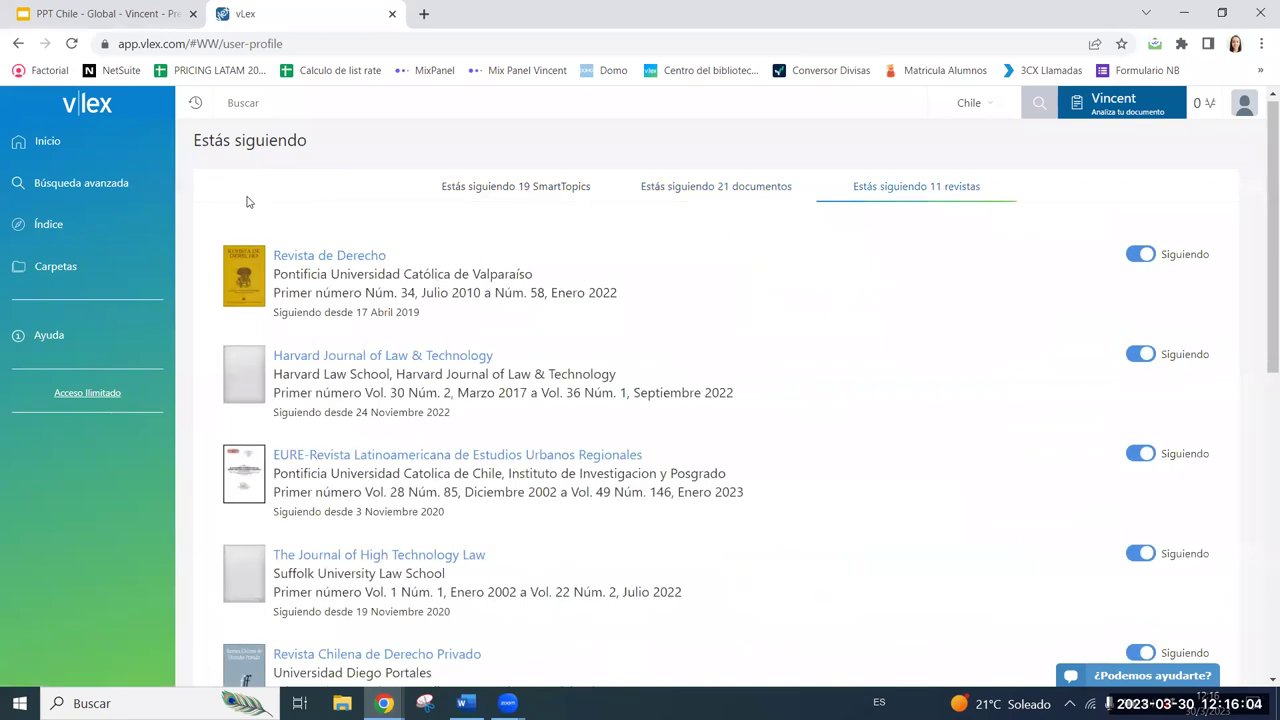
{"action": "left_click", "coordinate": [68, 152]}
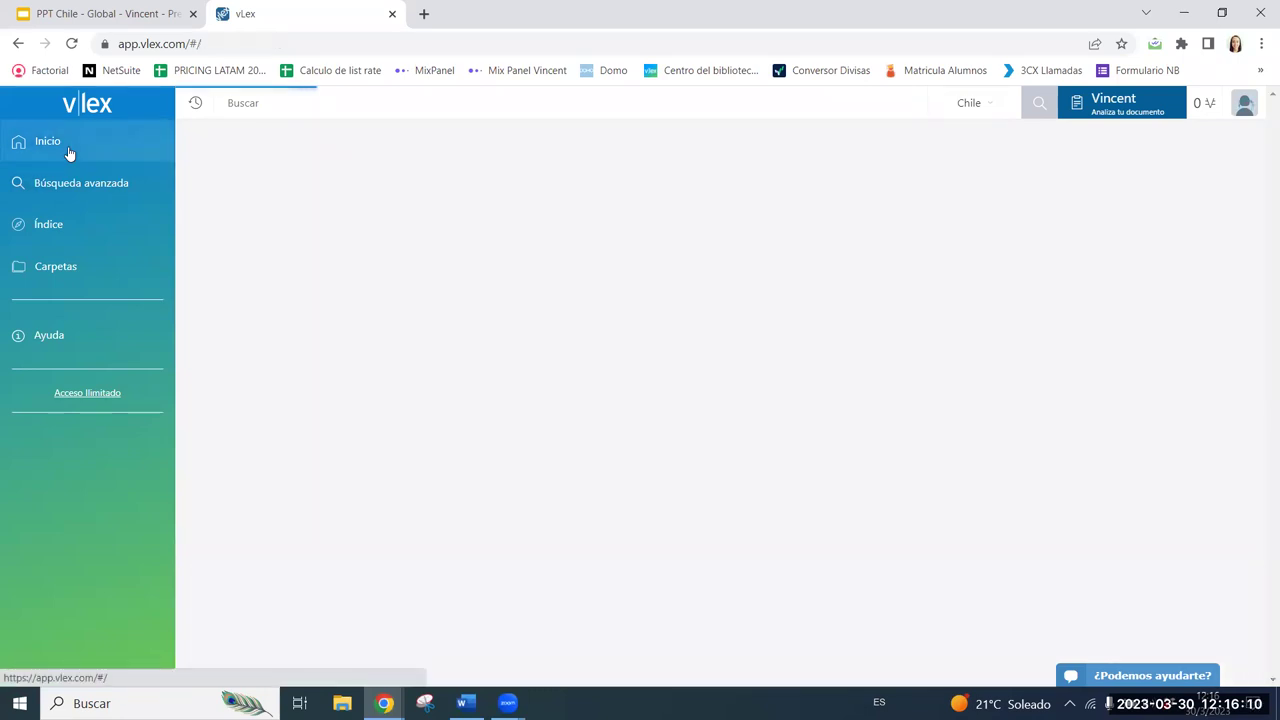
Search Chile's content for the suggested popular query "codigo de comercio".
{"action": "left_click", "coordinate": [260, 108]}
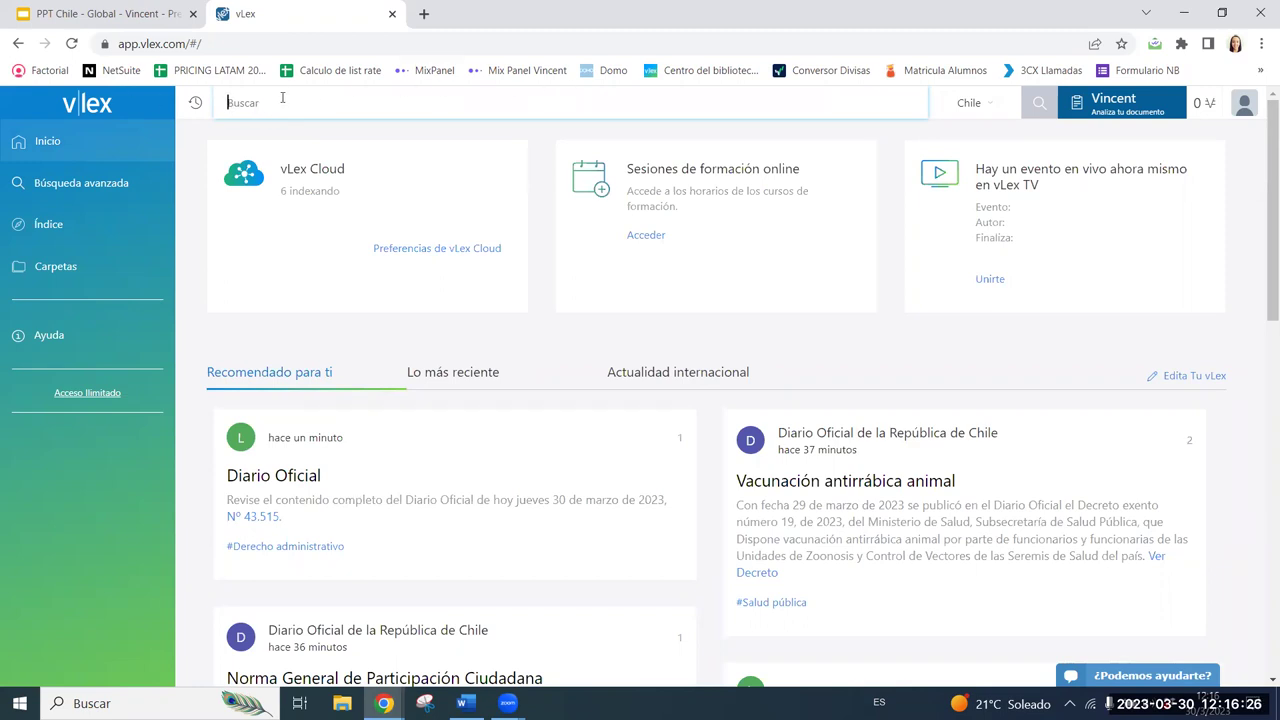
{"action": "type", "text": "codigo comer"}
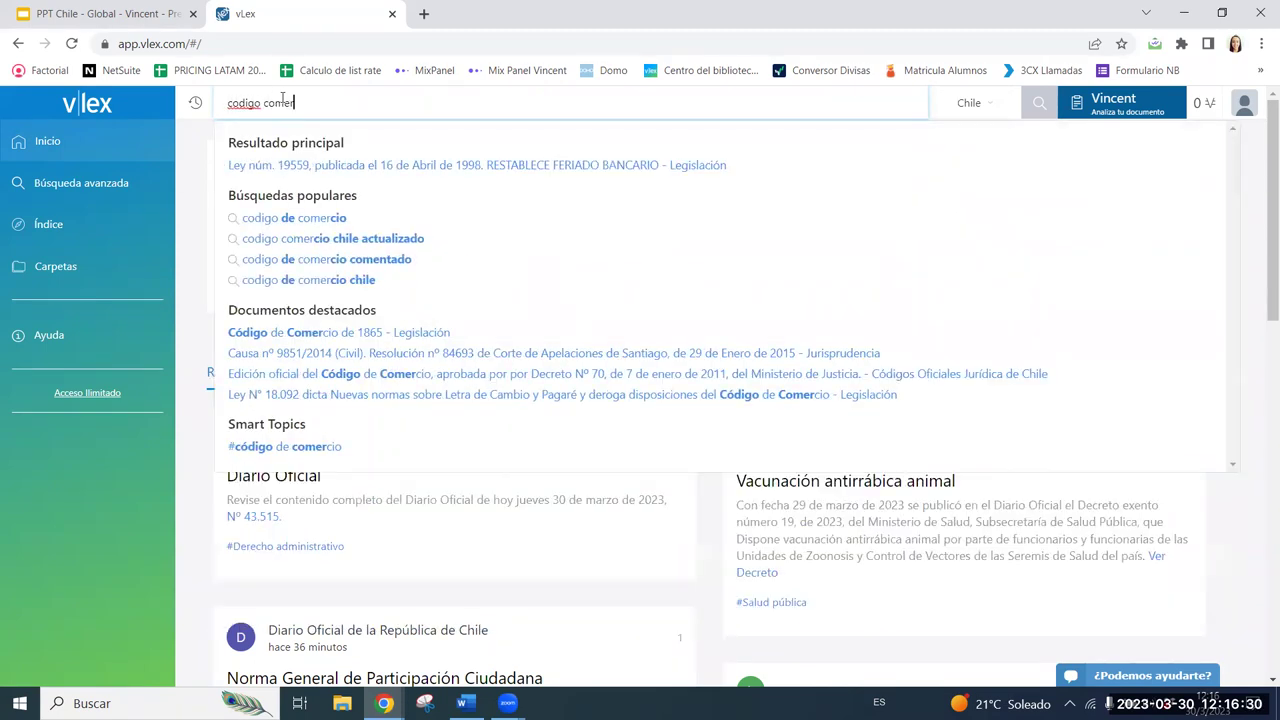
{"action": "left_click", "coordinate": [328, 222]}
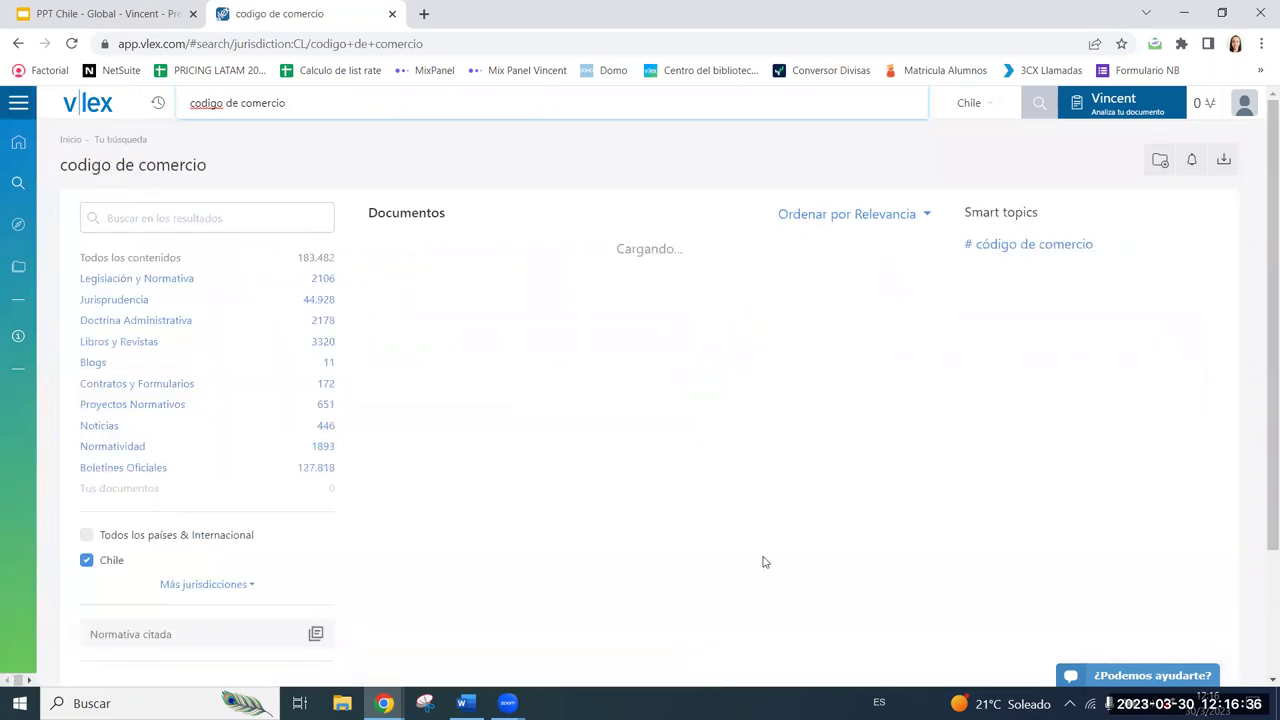
Show the sorting options for the search results and open the Código de Comercio de 1865.
{"action": "left_click", "coordinate": [928, 216]}
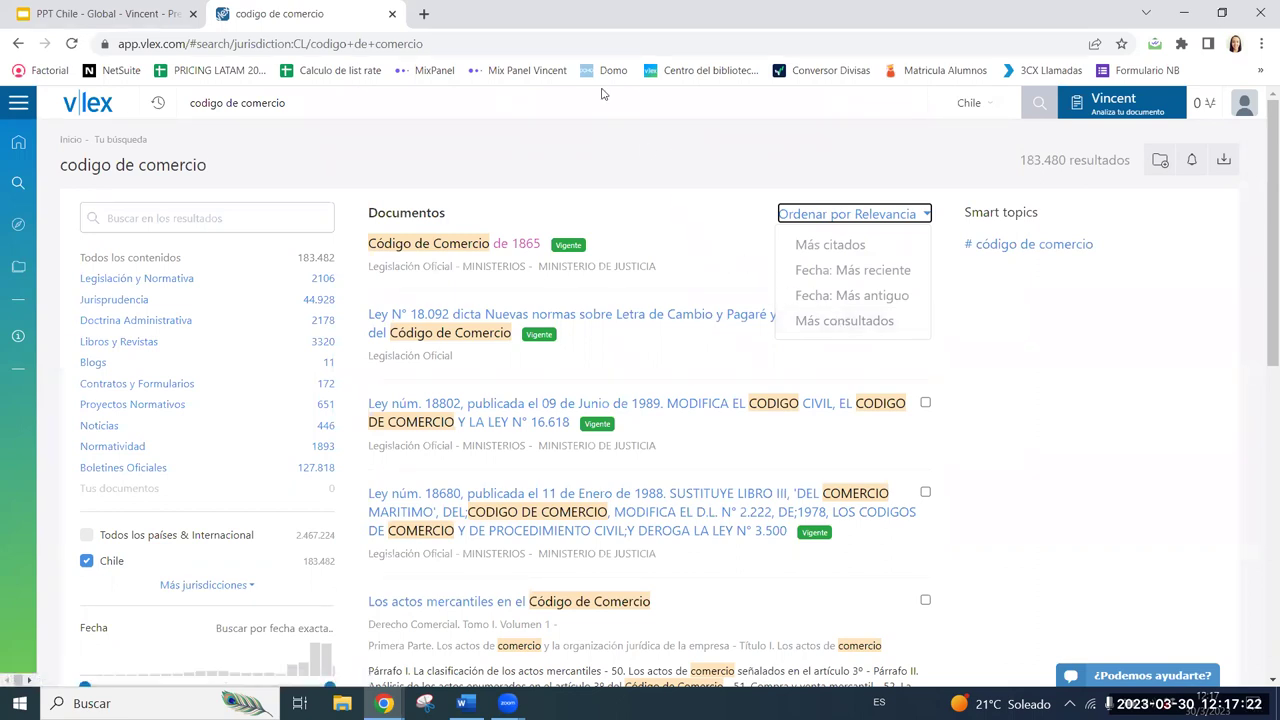
{"action": "left_click", "coordinate": [512, 246]}
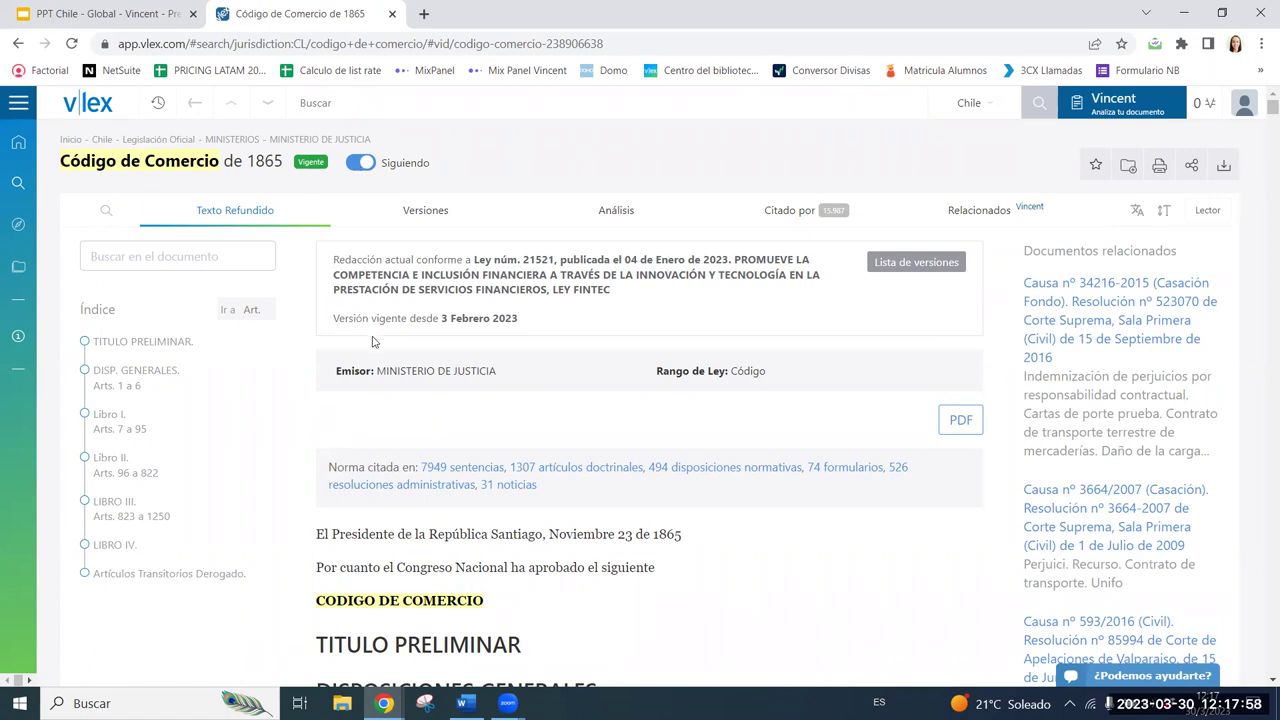
{"action": "scroll", "coordinate": [185, 300], "scroll_direction": "down", "scroll_amount": 2}
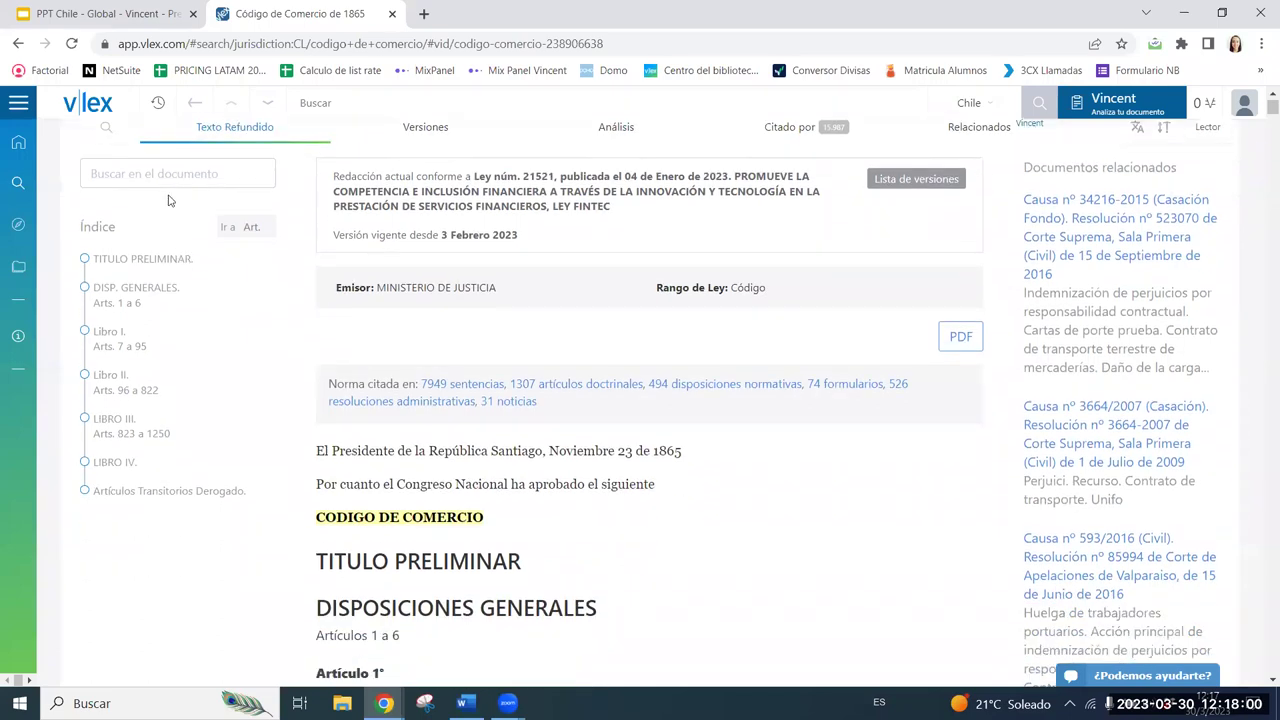
Navigate the code's index through Disp. Generales and Libro I to Título I, De la calificación de los comerciantes.
{"action": "scroll", "coordinate": [182, 410], "scroll_direction": "up", "scroll_amount": 2}
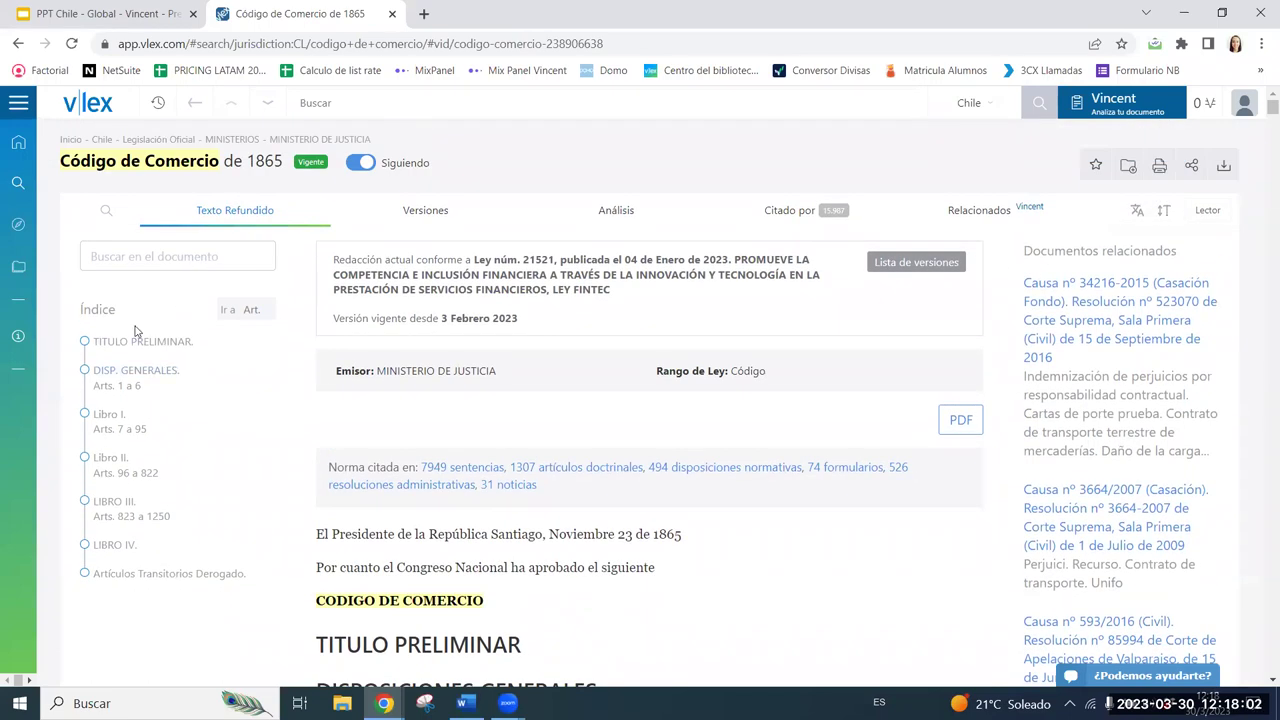
{"action": "left_click", "coordinate": [120, 368]}
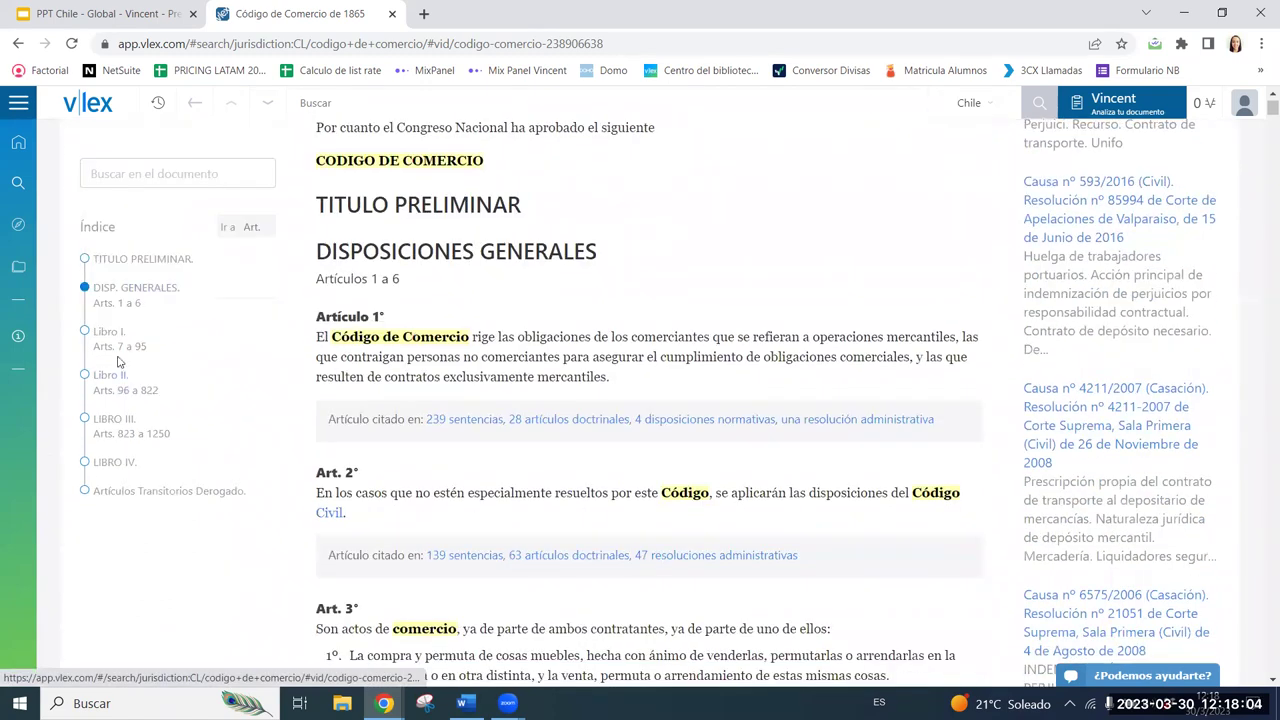
{"action": "left_click", "coordinate": [118, 338]}
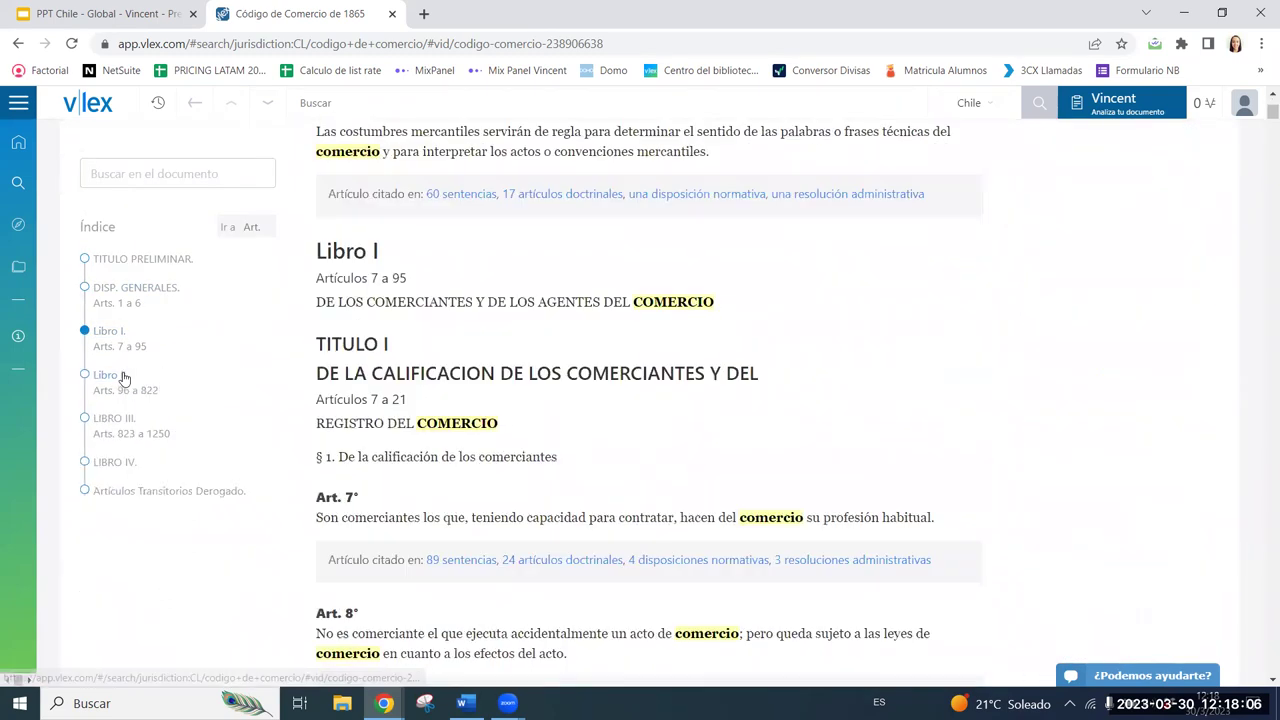
{"action": "left_click", "coordinate": [122, 350]}
{"action": "left_click", "coordinate": [146, 389]}
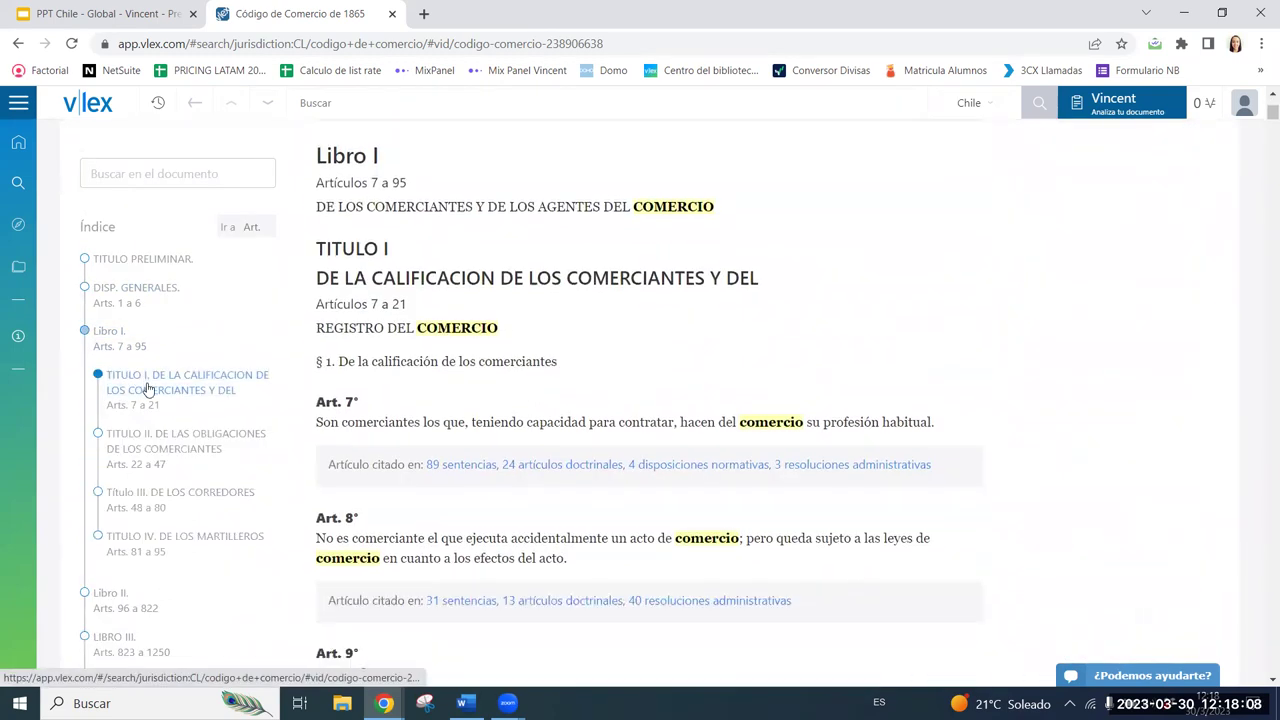
Jump directly to article 5 of the code using the index's go-to-article option.
{"action": "left_click", "coordinate": [266, 231]}
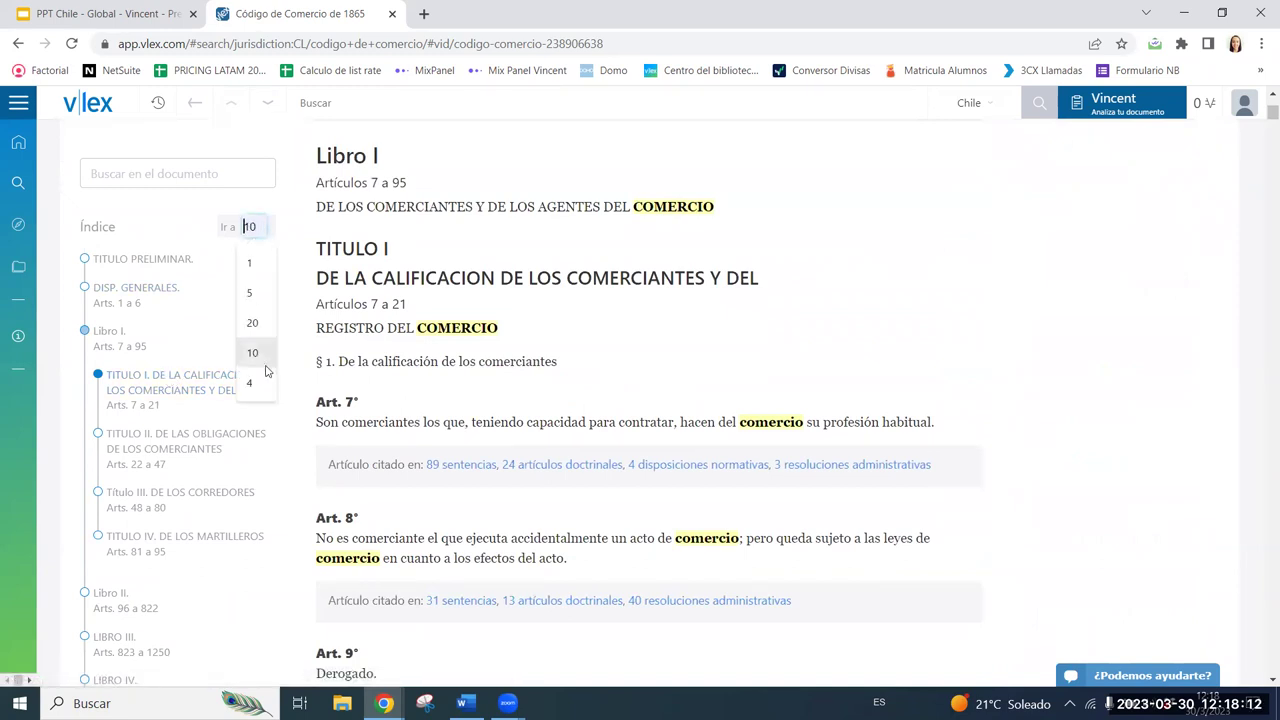
{"action": "type", "text": "5"}
{"action": "key", "text": "Return"}
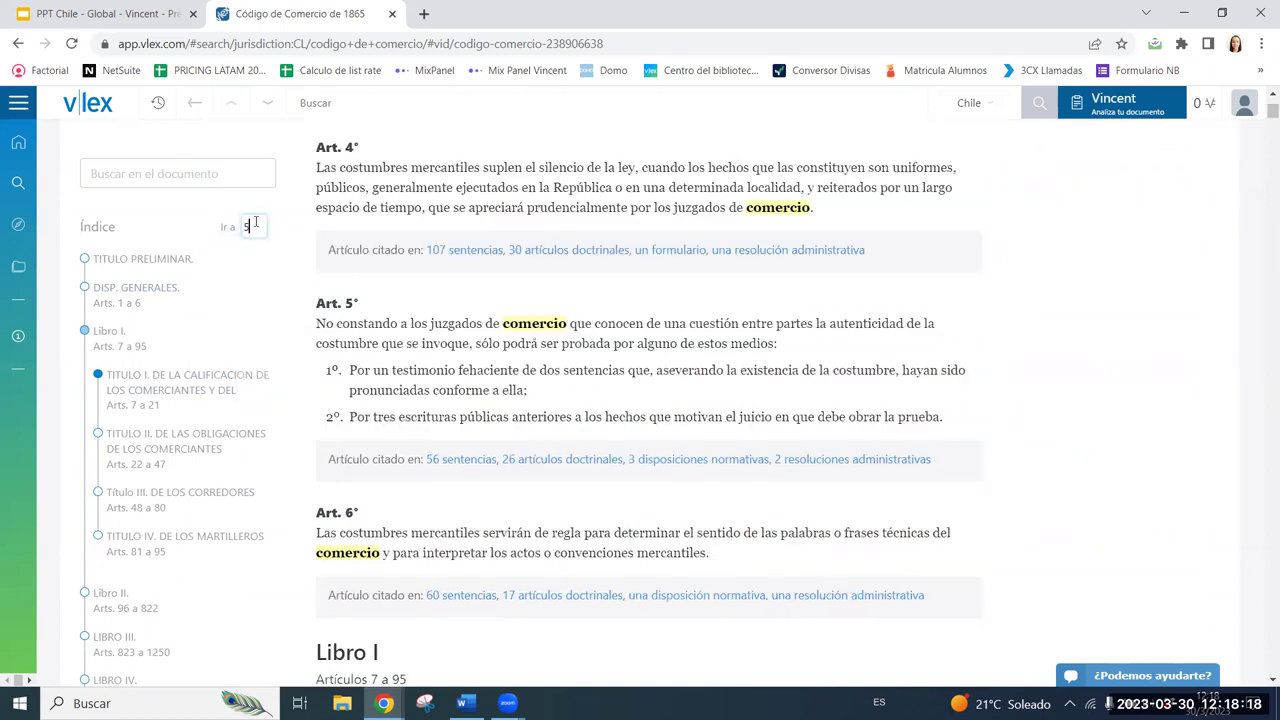
Search within the document for "mercantil" and look over the matching articles.
{"action": "left_click", "coordinate": [198, 184]}
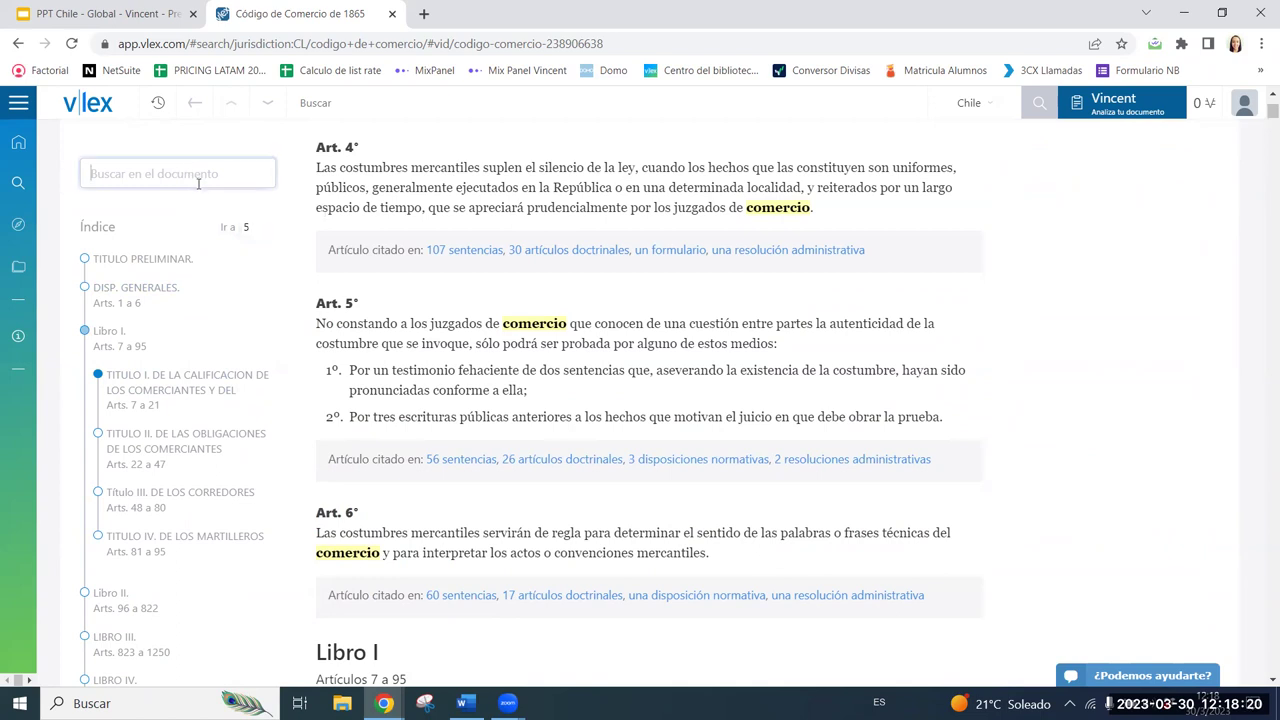
{"action": "type", "text": "mer"}
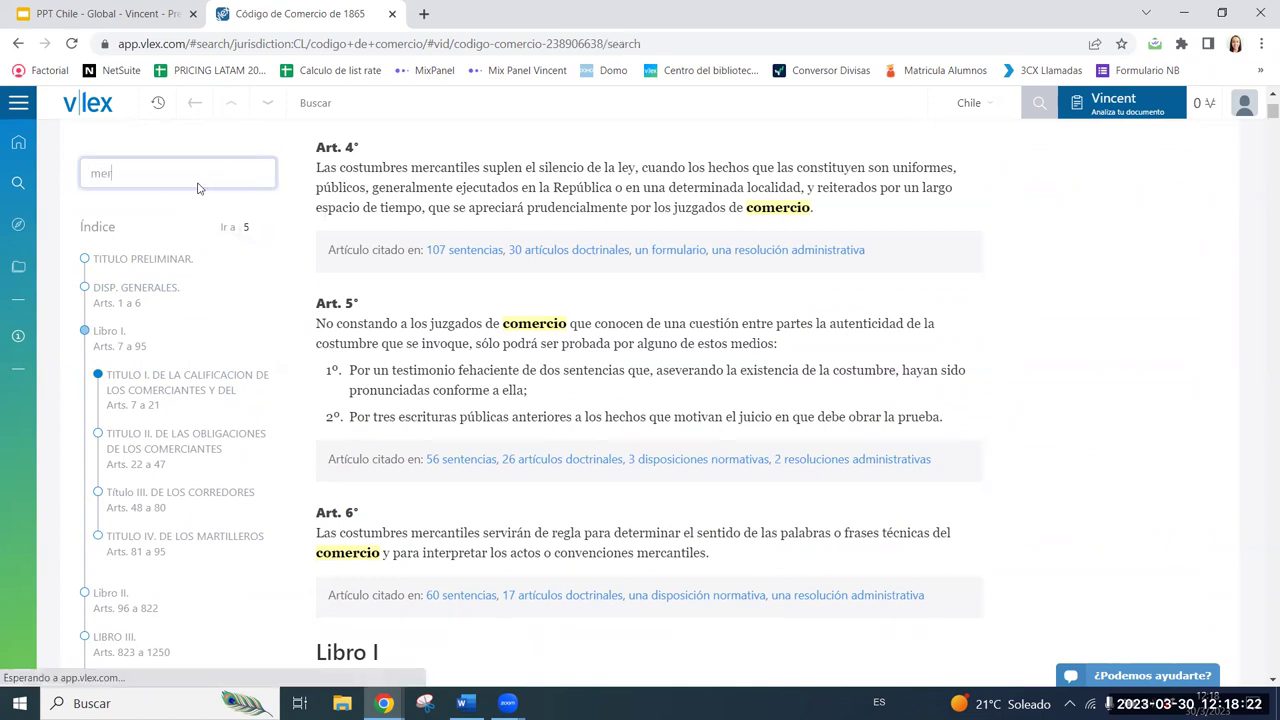
{"action": "type", "text": "cantil"}
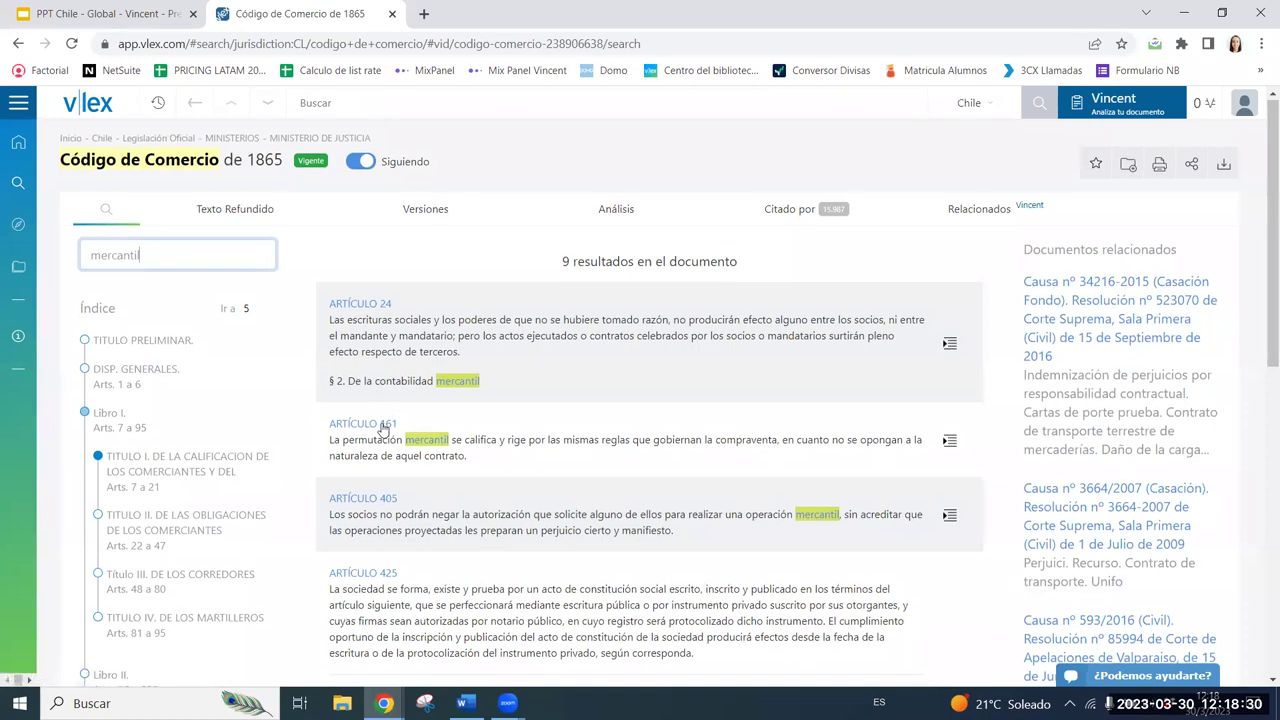
{"action": "scroll", "coordinate": [385, 430], "scroll_direction": "down", "scroll_amount": 1}
{"action": "scroll", "coordinate": [385, 485], "scroll_direction": "up", "scroll_amount": 1}
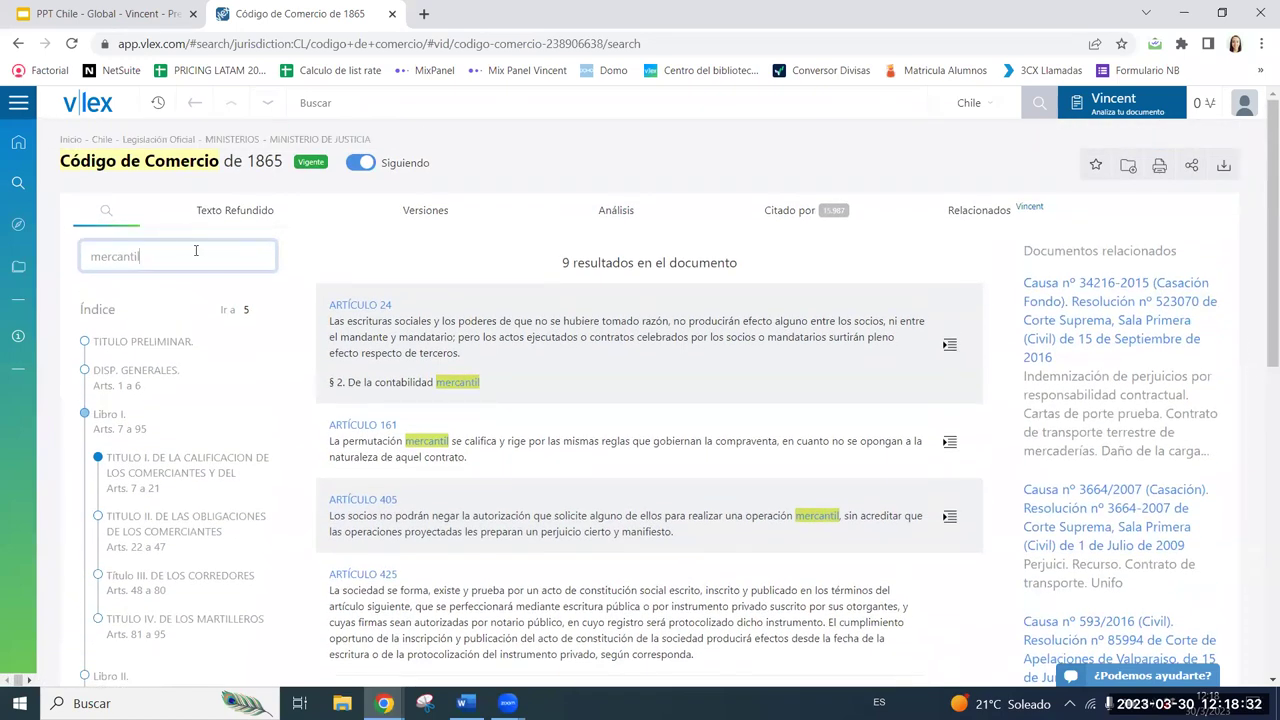
Clear the in-document search and examine the citation links for the whole code and its individual articles.
{"action": "left_click_drag", "start_coordinate": [196, 251], "coordinate": [44, 256]}
{"action": "key", "text": "BackSpace"}
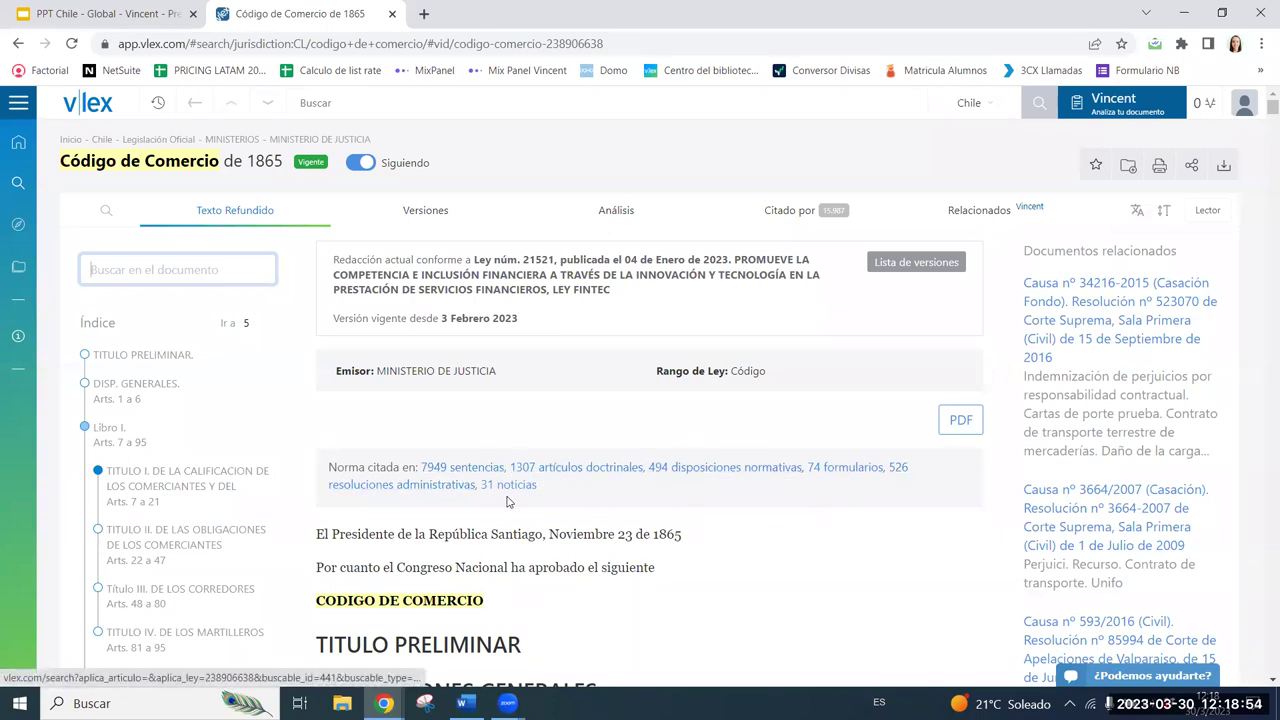
{"action": "scroll", "coordinate": [522, 495], "scroll_direction": "down", "scroll_amount": 5}
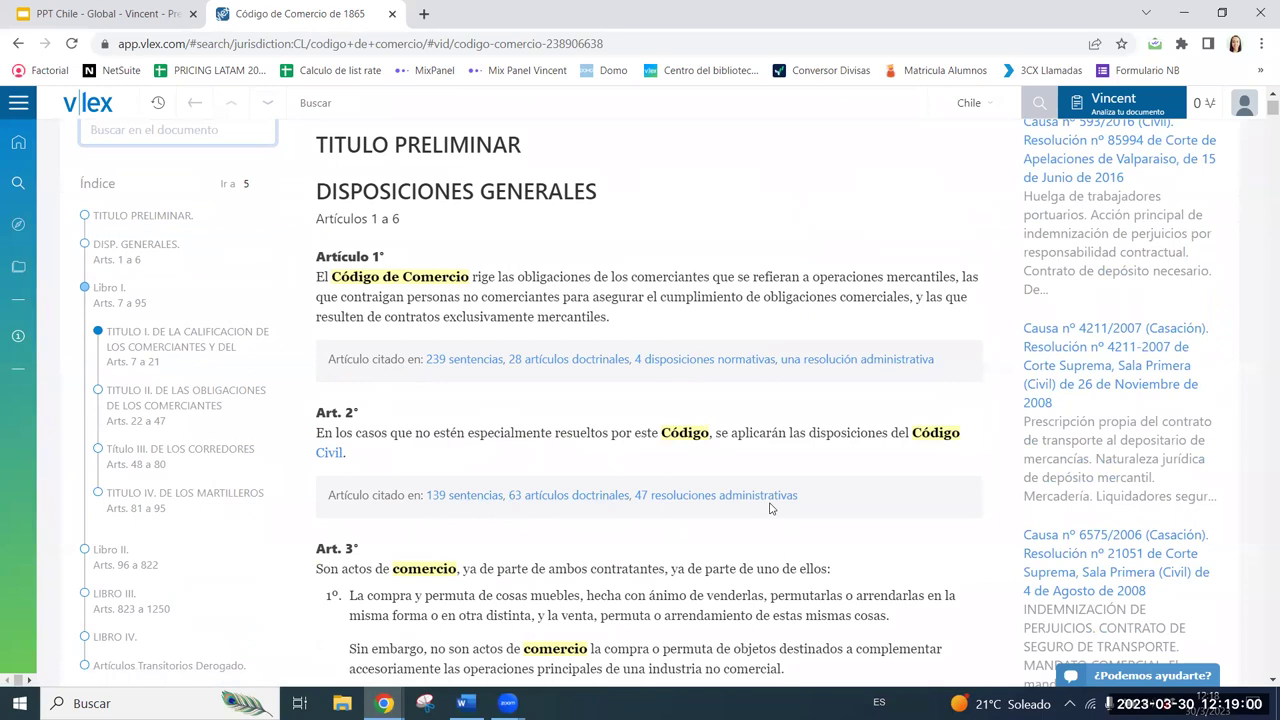
{"action": "scroll", "coordinate": [769, 508], "scroll_direction": "up", "scroll_amount": 4}
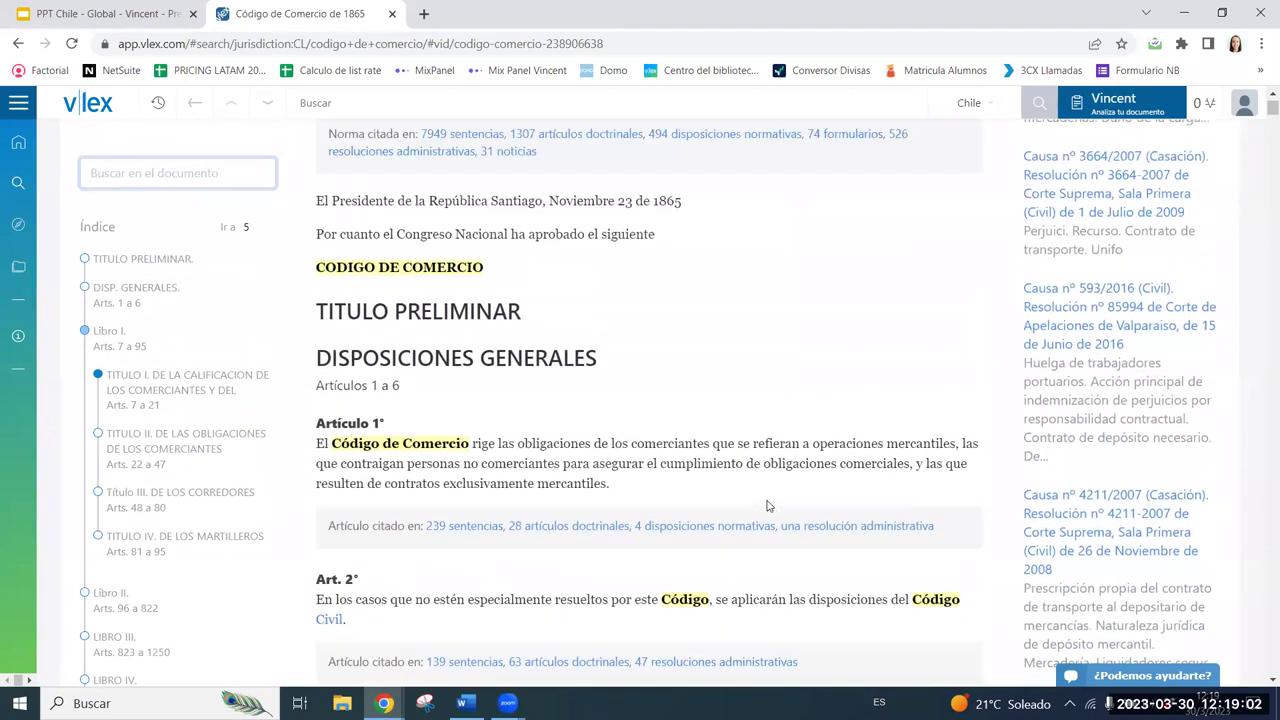
{"action": "scroll", "coordinate": [766, 500], "scroll_direction": "up", "scroll_amount": 2}
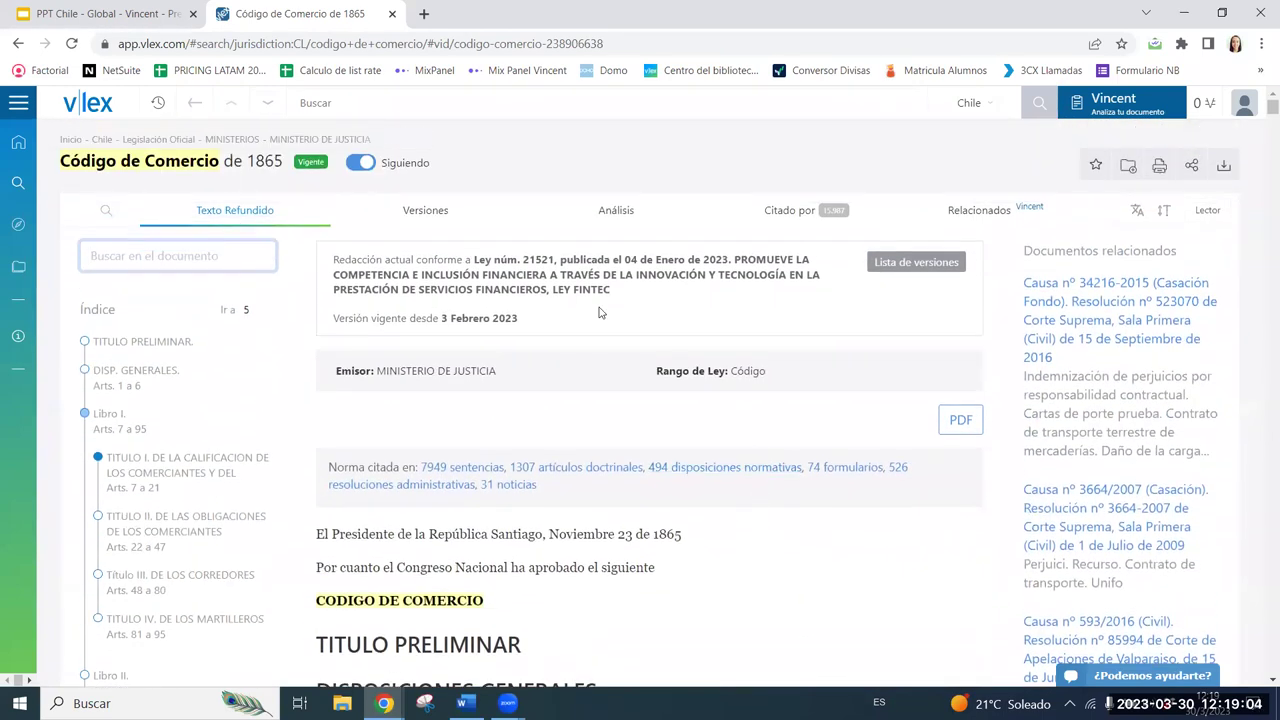
Open the Código de Comercio's versions and browse the list down to the 2014 entries.
{"action": "left_click", "coordinate": [417, 218]}
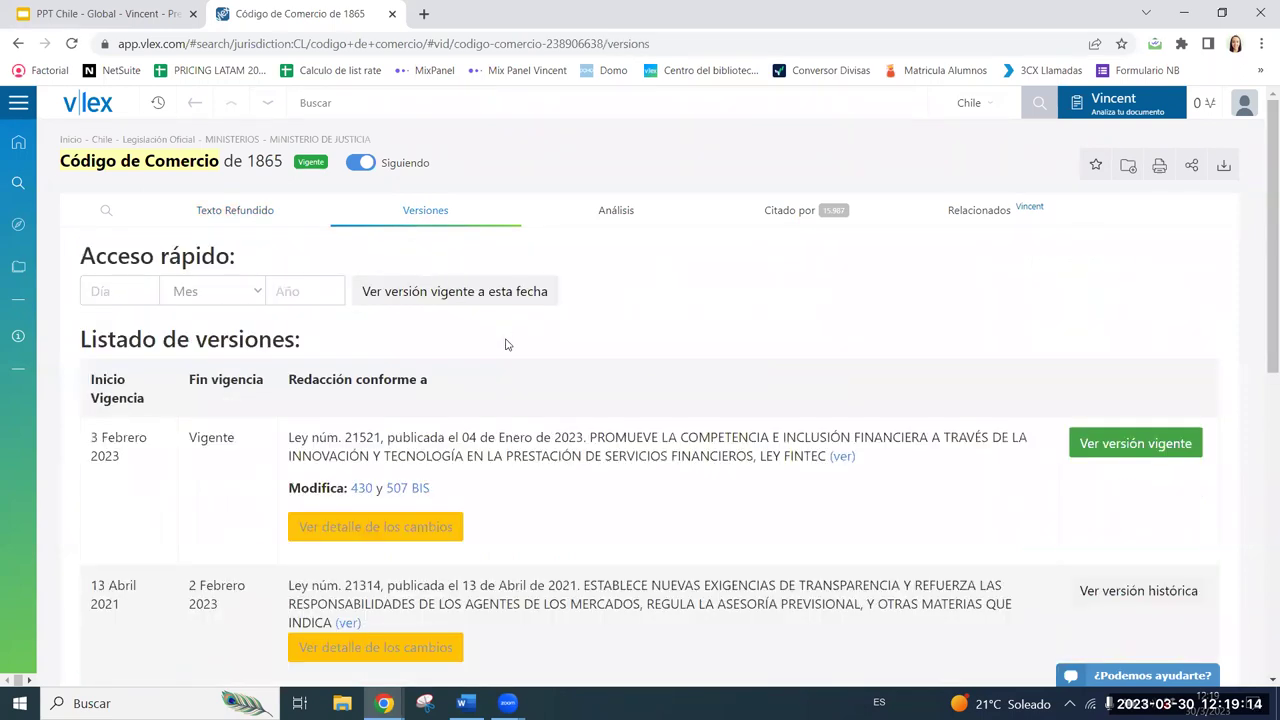
{"action": "scroll", "coordinate": [506, 360], "scroll_direction": "down", "scroll_amount": 3}
{"action": "scroll", "coordinate": [506, 377], "scroll_direction": "down", "scroll_amount": 2}
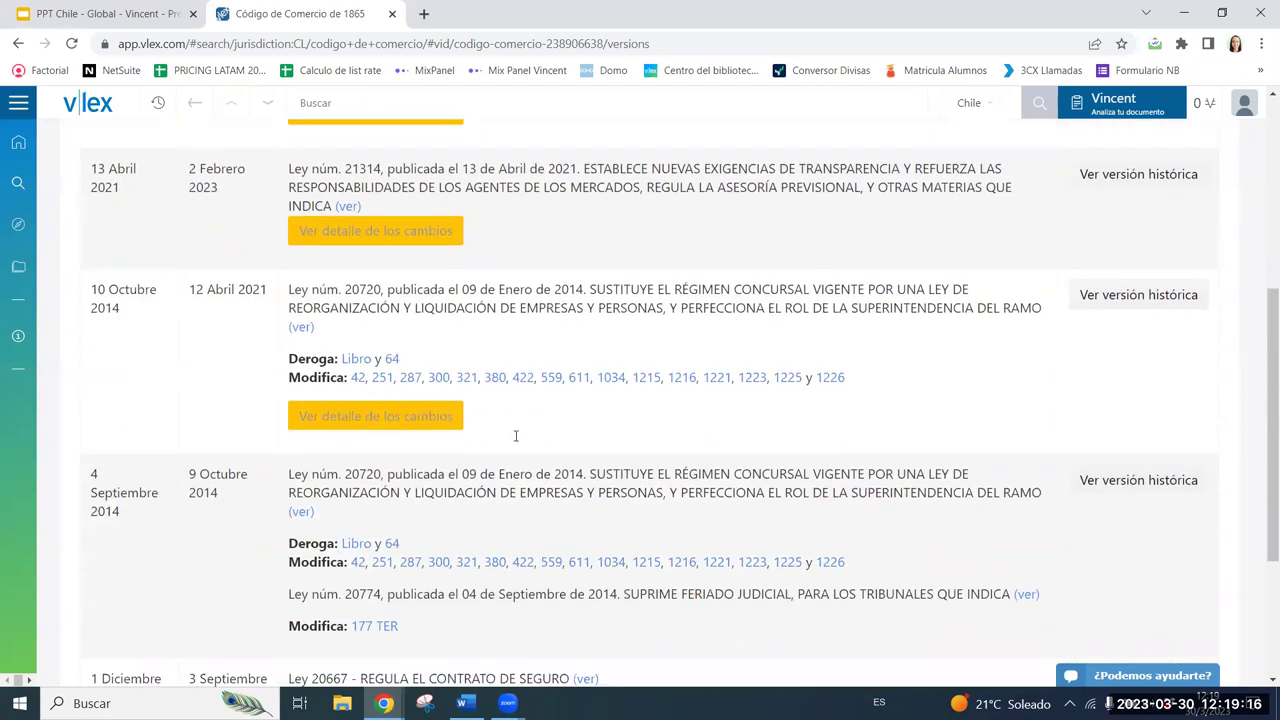
Examine the detail of changes for the 10 Octubre 2014 version, introduced by Ley núm. 20720, and close the comparison.
{"action": "left_click", "coordinate": [383, 422]}
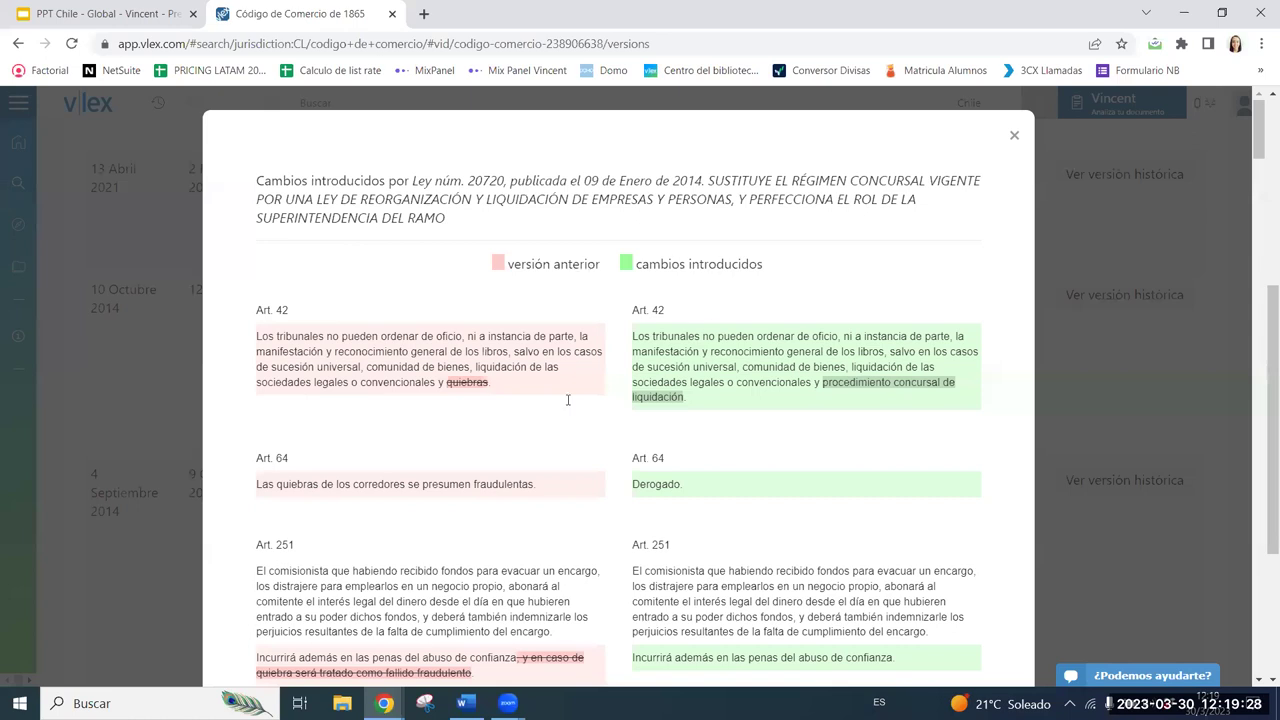
{"action": "scroll", "coordinate": [600, 400], "scroll_direction": "down", "scroll_amount": 1}
{"action": "scroll", "coordinate": [699, 413], "scroll_direction": "down", "scroll_amount": 2}
{"action": "scroll", "coordinate": [968, 180], "scroll_direction": "up", "scroll_amount": 4}
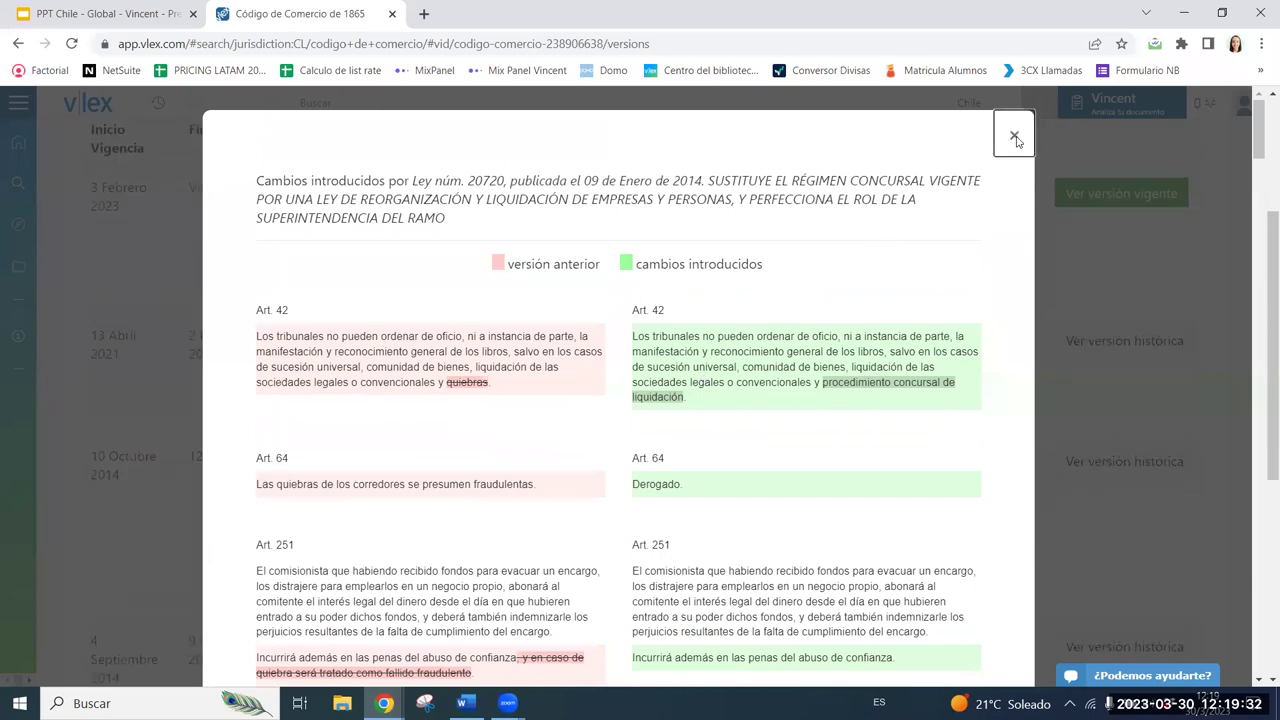
{"action": "left_click", "coordinate": [1014, 135]}
{"action": "scroll", "coordinate": [621, 260], "scroll_direction": "up", "scroll_amount": 1}
{"action": "scroll", "coordinate": [621, 260], "scroll_direction": "up", "scroll_amount": 2}
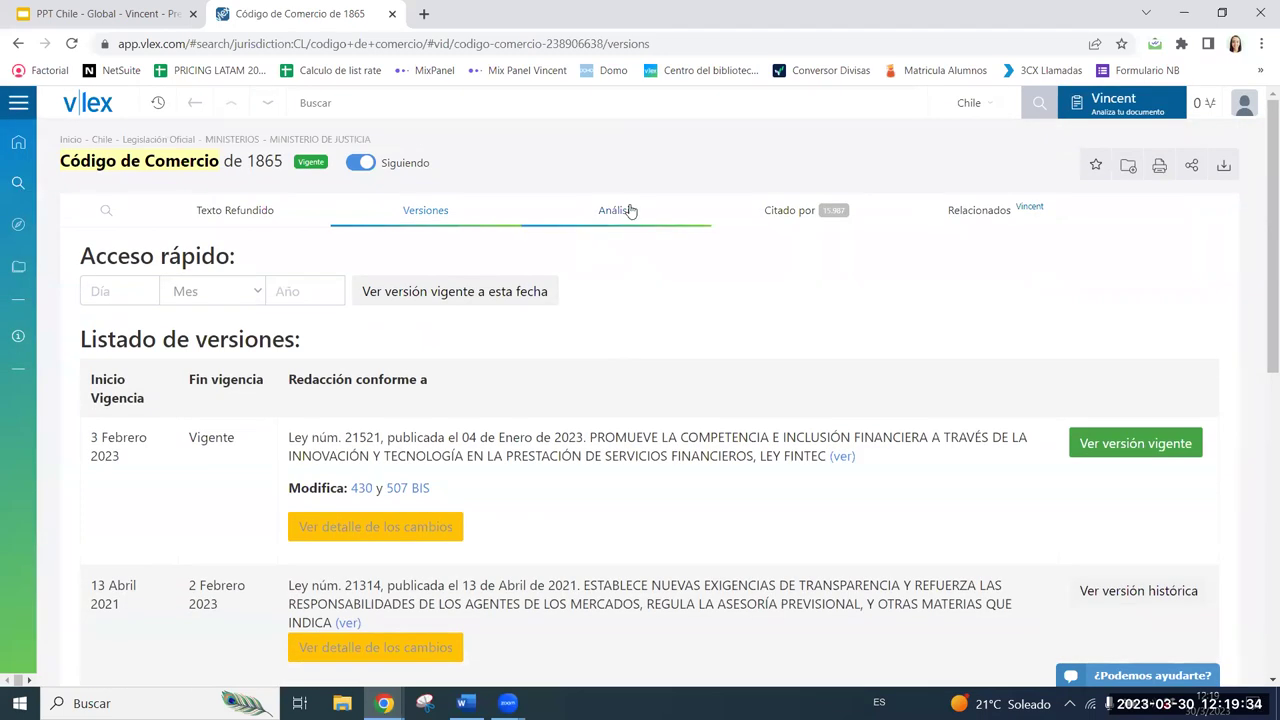
Open the code's Análisis and review the modifications made to it year by year.
{"action": "left_click", "coordinate": [626, 212]}
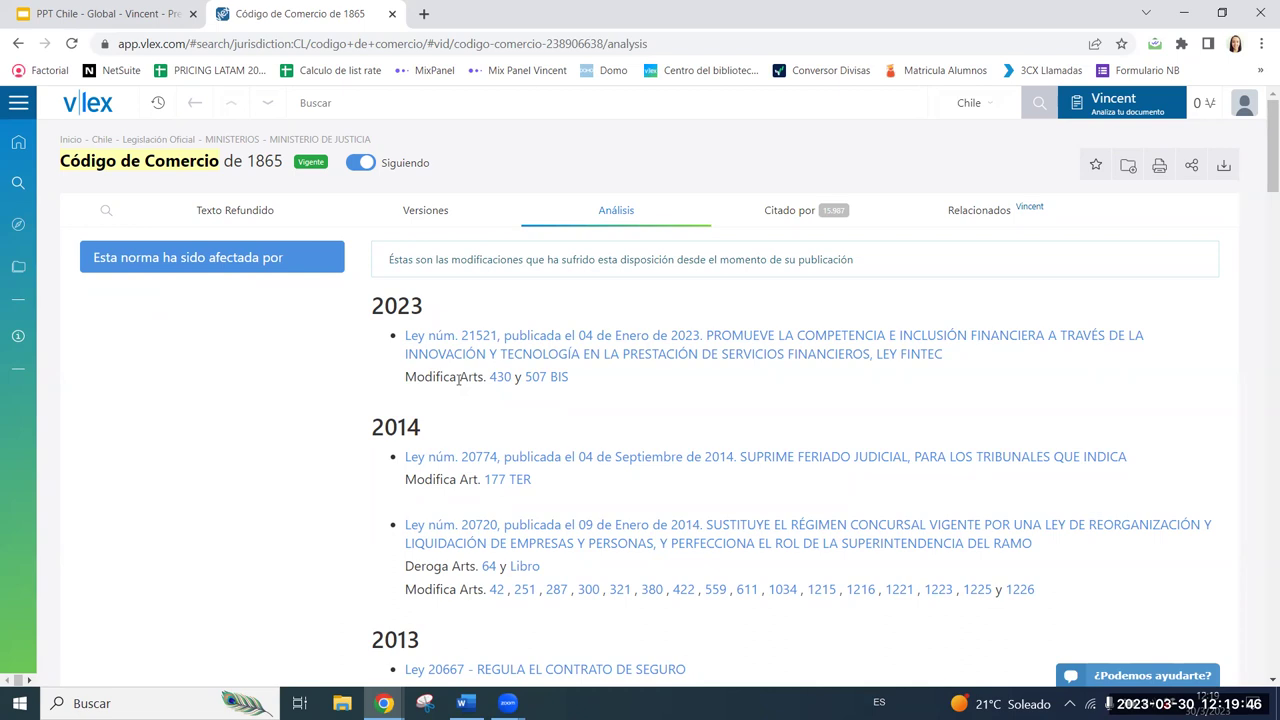
{"action": "scroll", "coordinate": [459, 378], "scroll_direction": "down", "scroll_amount": 4}
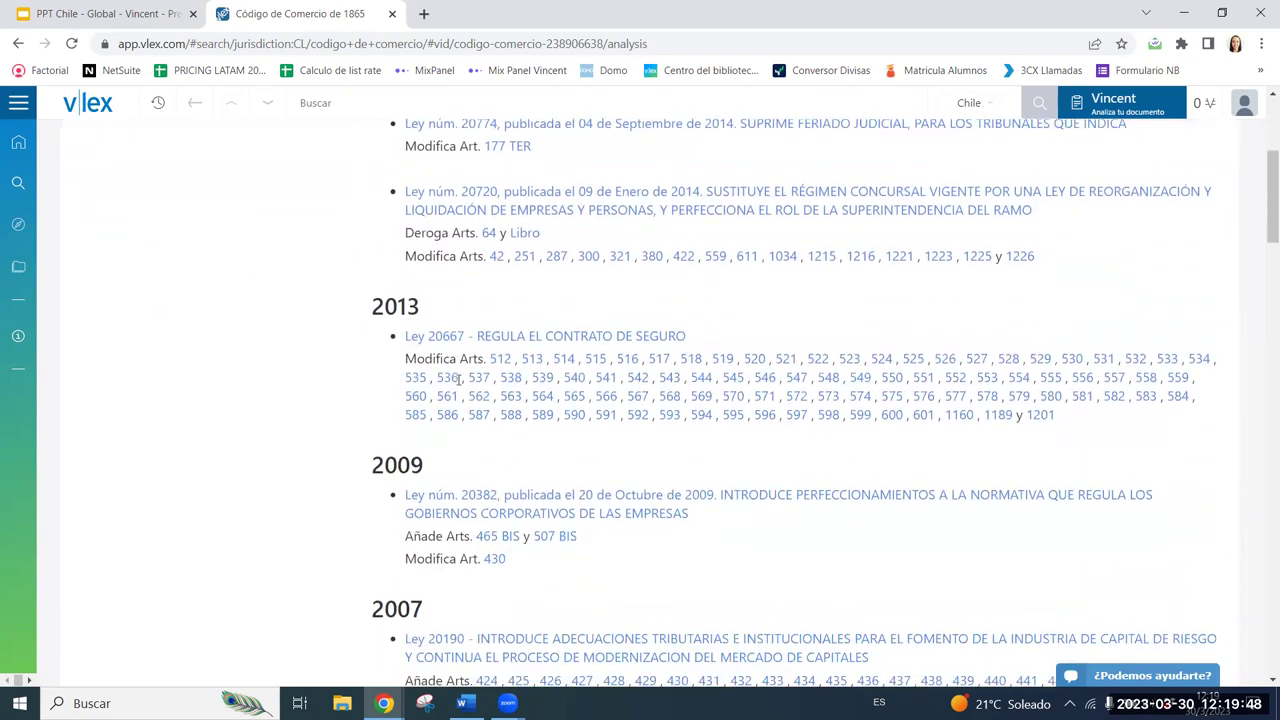
{"action": "scroll", "coordinate": [455, 386], "scroll_direction": "down", "scroll_amount": 1}
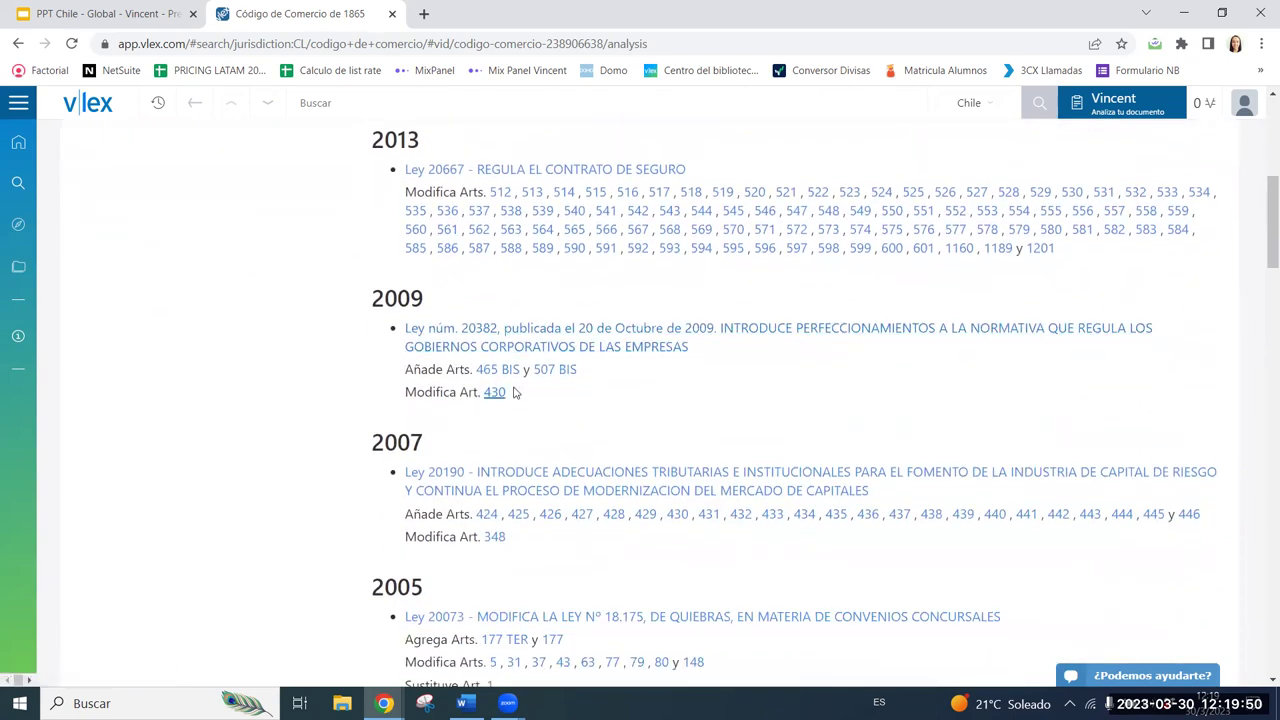
{"action": "scroll", "coordinate": [517, 388], "scroll_direction": "up", "scroll_amount": 5}
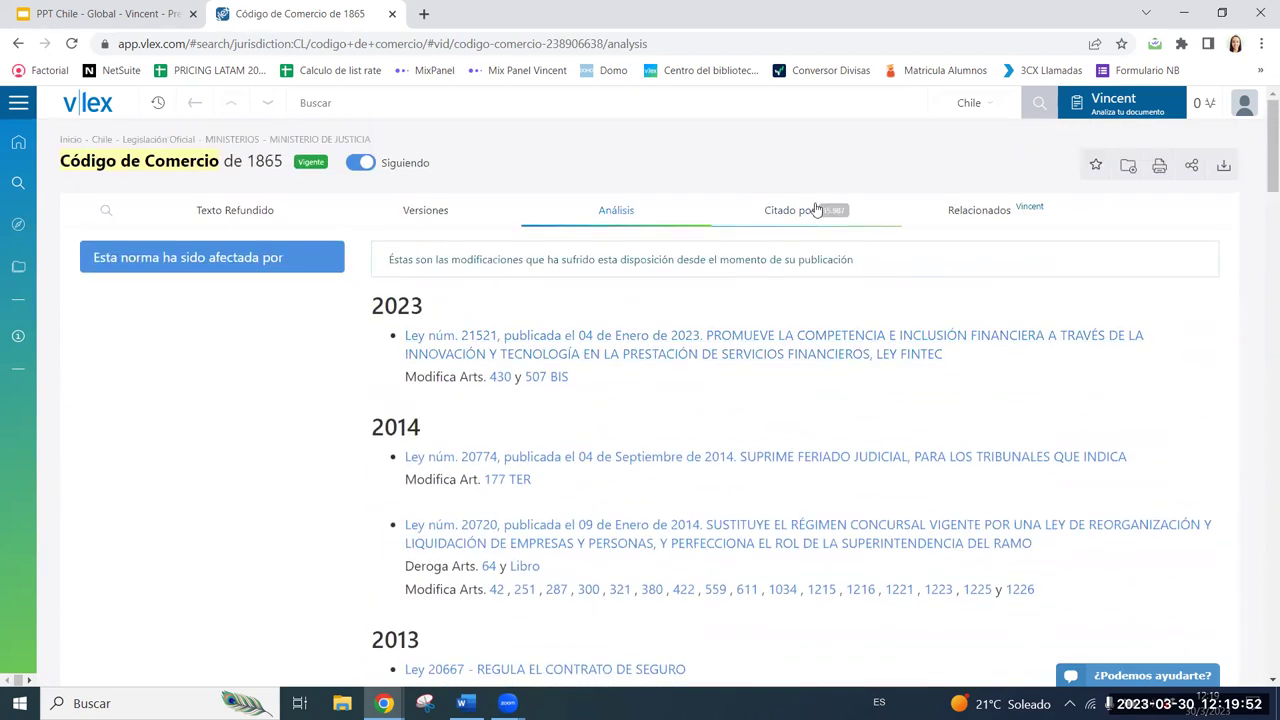
Open the documents citing the code and review their sorting, search and content-type filtering options.
{"action": "left_click", "coordinate": [806, 209]}
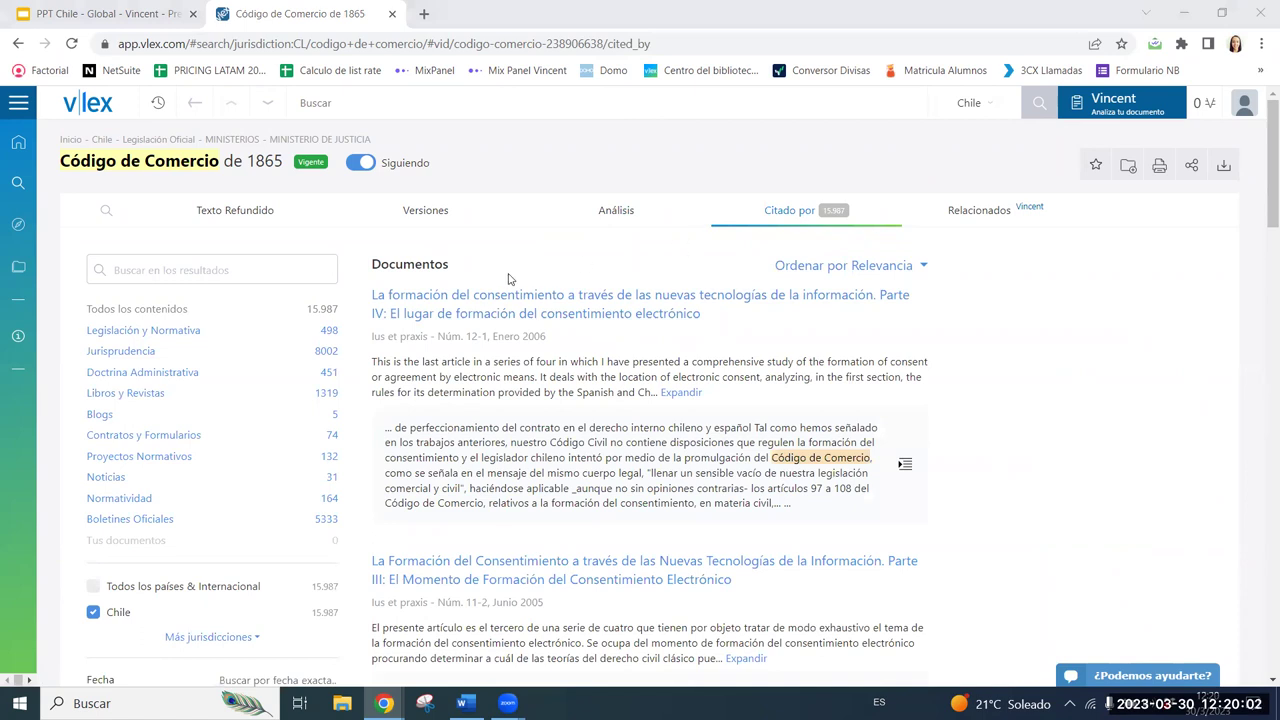
{"action": "left_click", "coordinate": [907, 266]}
{"action": "left_click", "coordinate": [121, 270]}
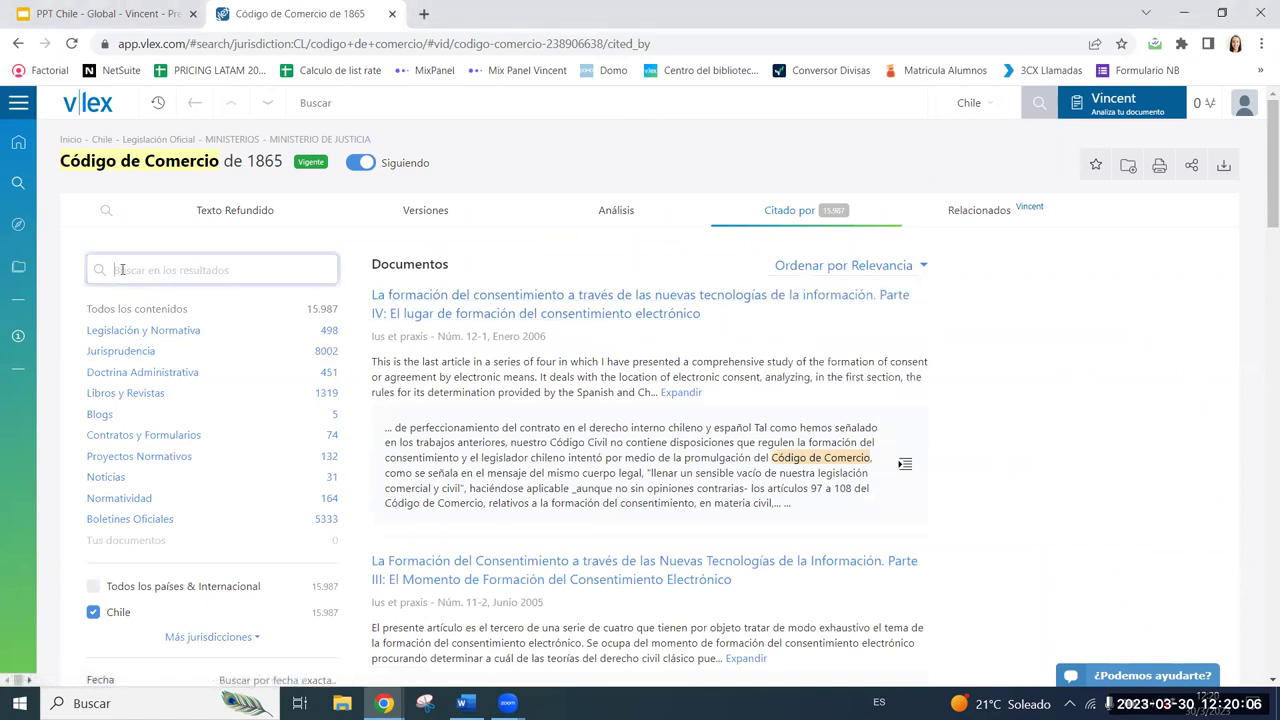
{"action": "scroll", "coordinate": [219, 312], "scroll_direction": "down", "scroll_amount": 2}
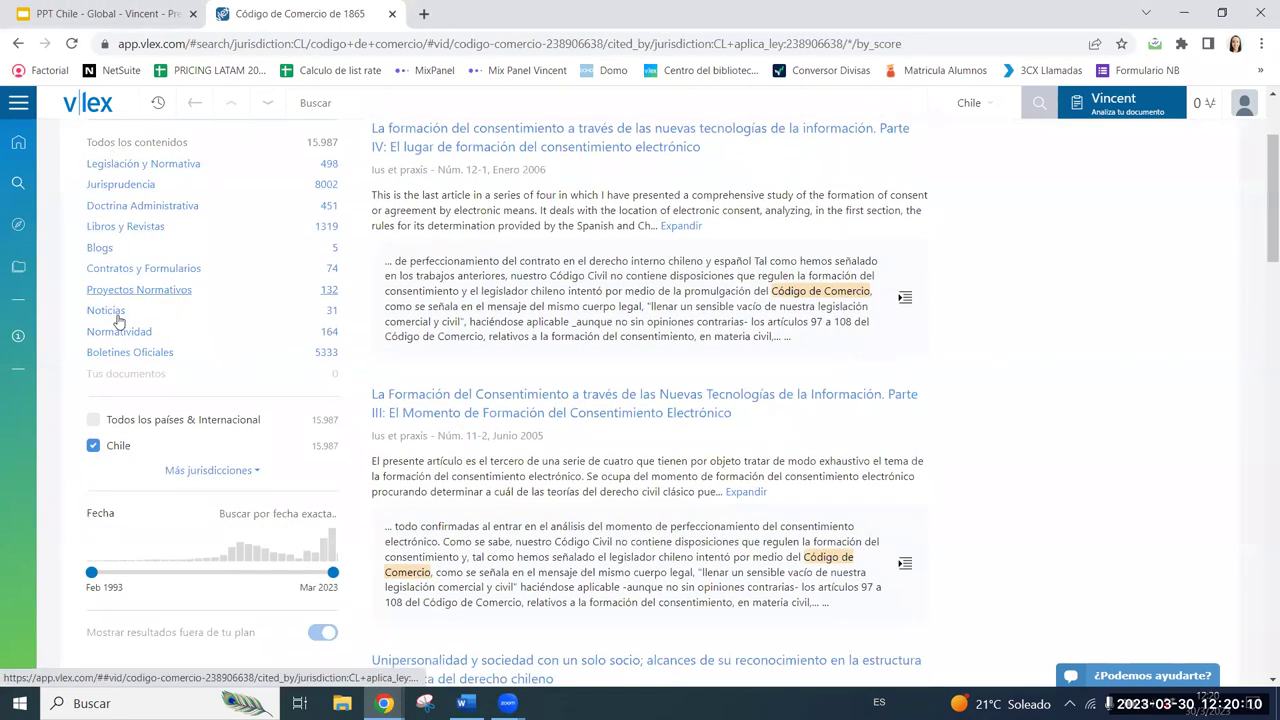
Filter the citing documents to Doctrina Administrativa and browse the Tribunal options without choosing one.
{"action": "left_click", "coordinate": [118, 207]}
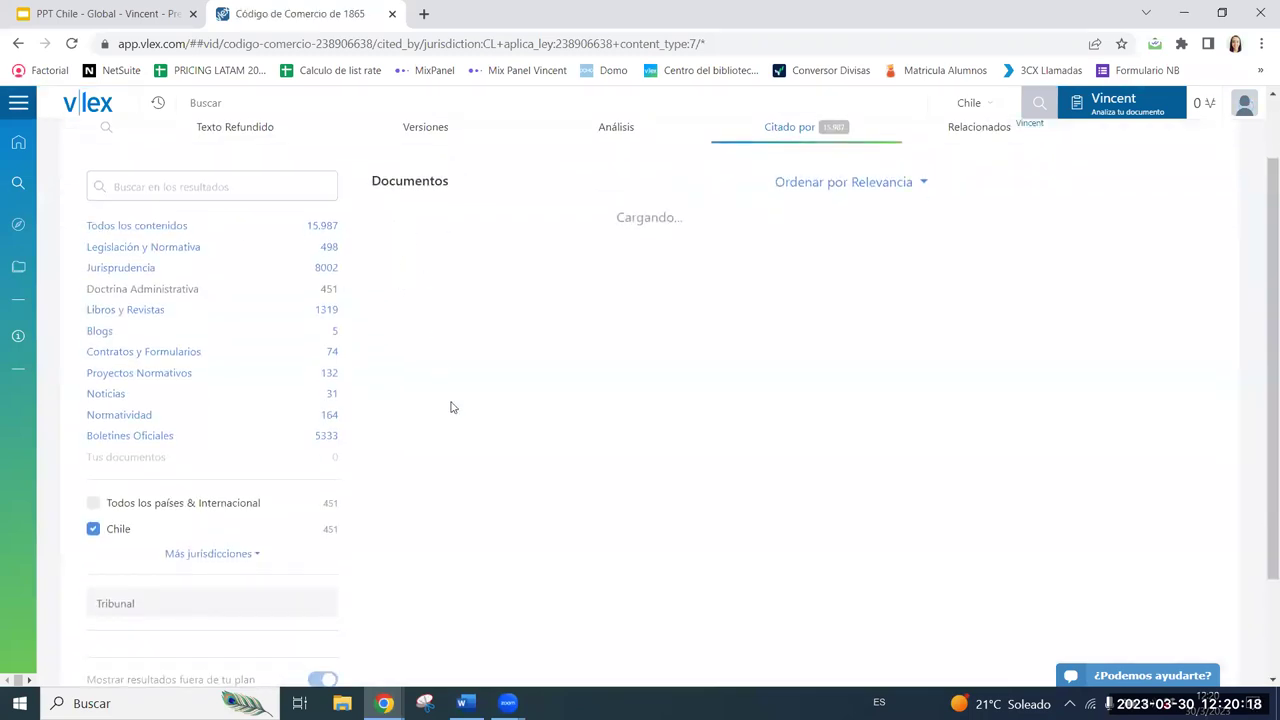
{"action": "scroll", "coordinate": [430, 330], "scroll_direction": "down", "scroll_amount": 2}
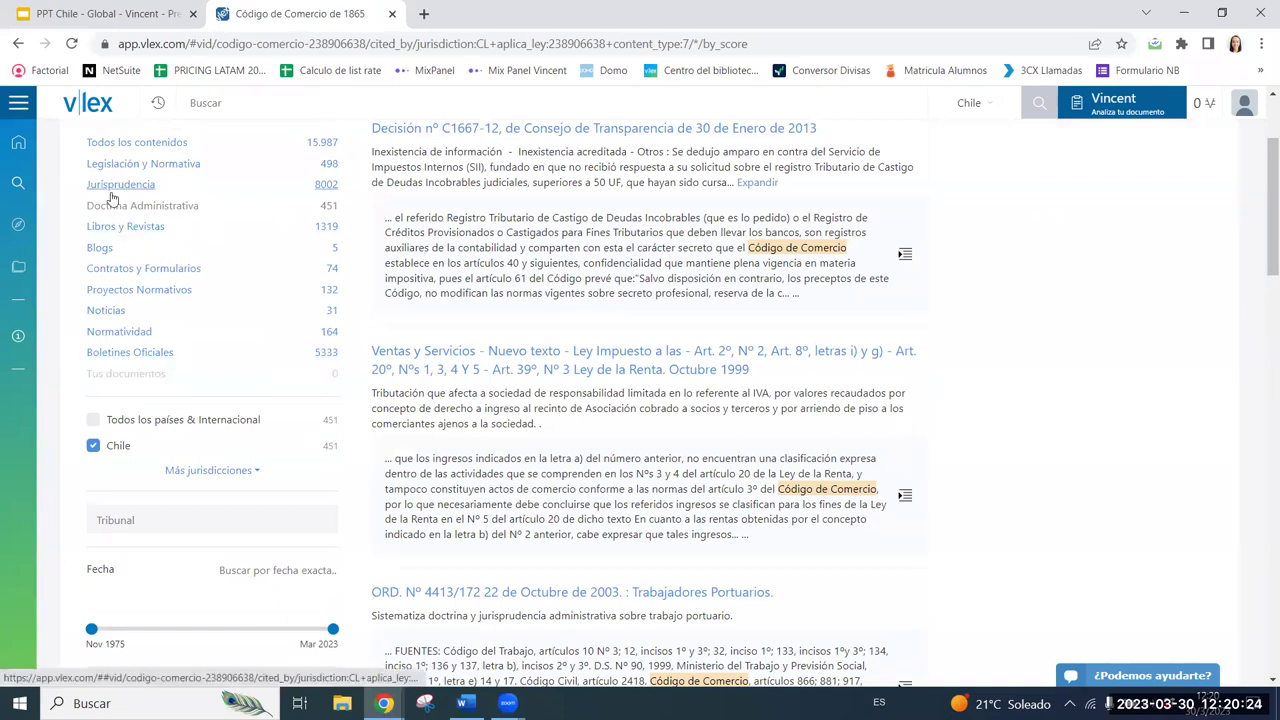
{"action": "left_click", "coordinate": [118, 519]}
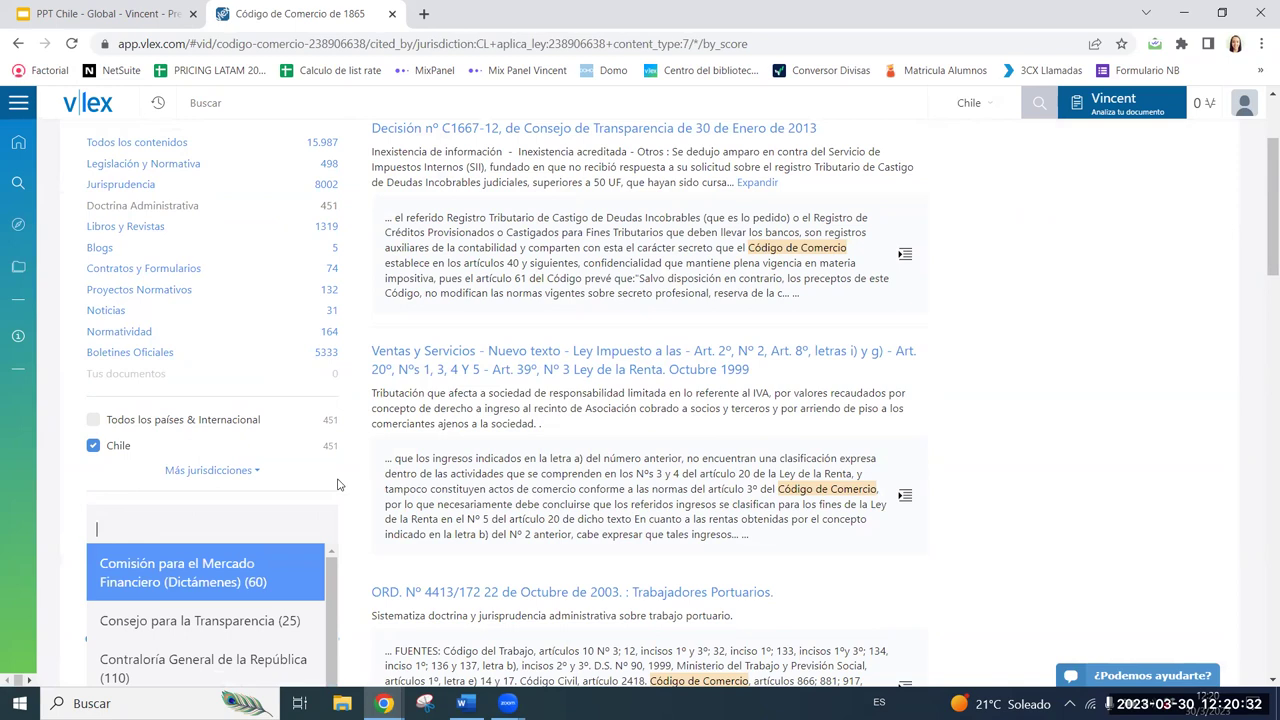
{"action": "scroll", "coordinate": [340, 480], "scroll_direction": "down", "scroll_amount": 2}
{"action": "scroll", "coordinate": [230, 545], "scroll_direction": "down", "scroll_amount": 5}
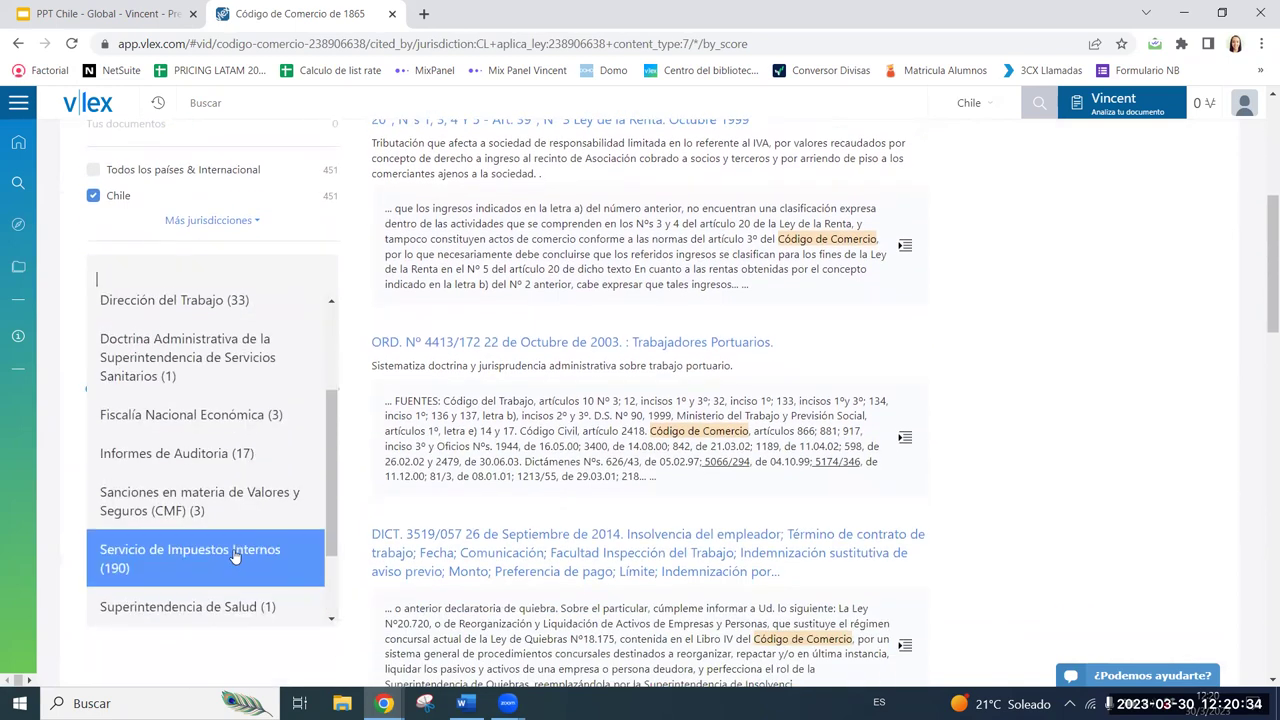
{"action": "scroll", "coordinate": [231, 545], "scroll_direction": "down", "scroll_amount": 1}
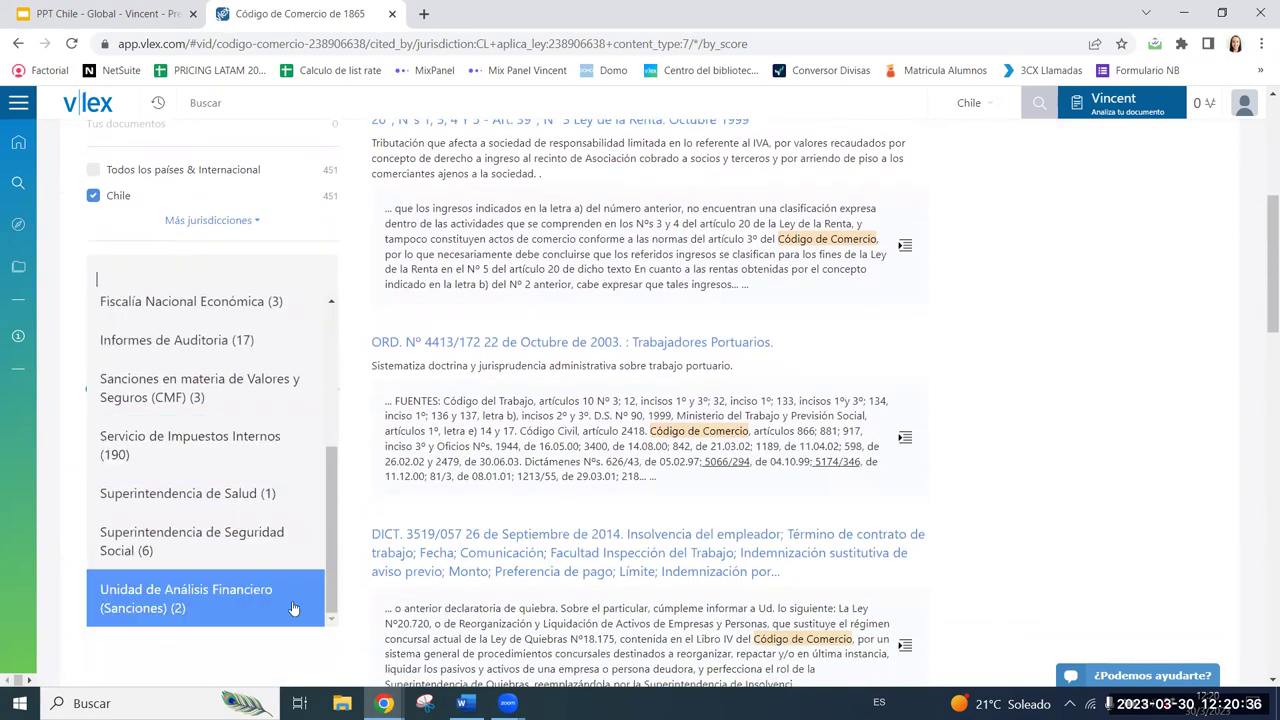
{"action": "left_click", "coordinate": [358, 270]}
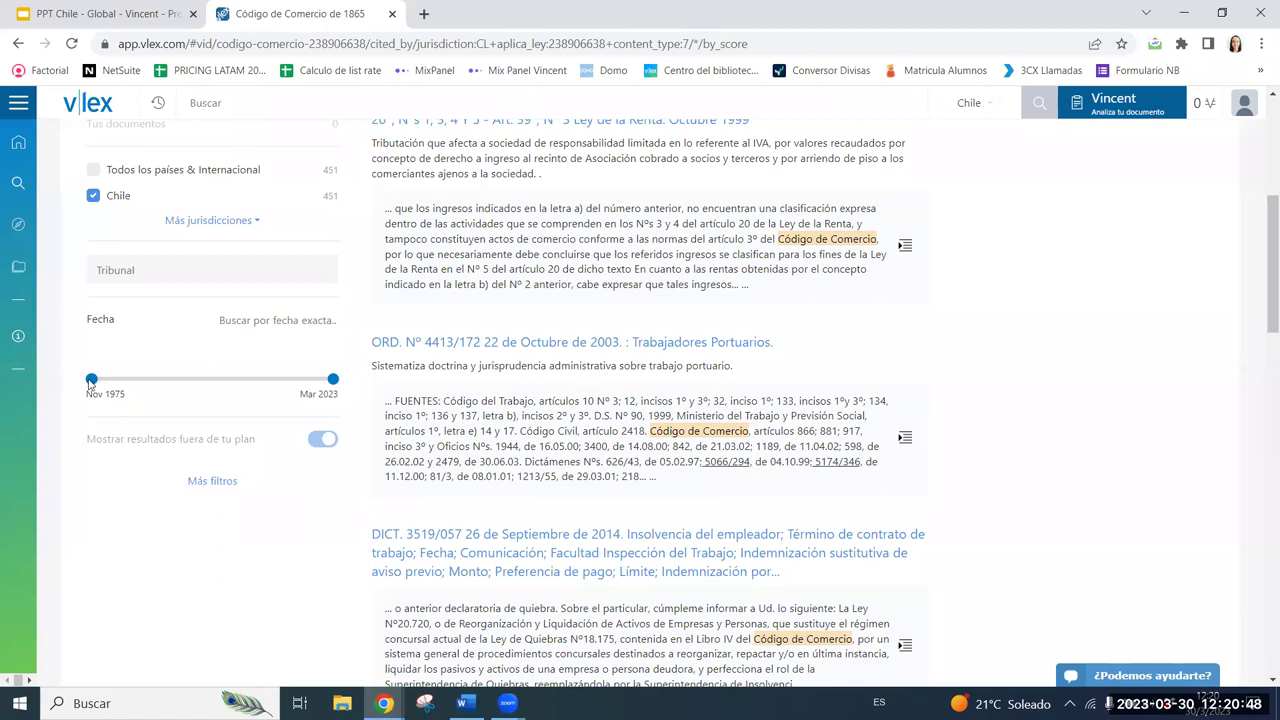
Limit the citing documents to those dated from Nov 2006 onward and show the exact-date search fields.
{"action": "left_click_drag", "start_coordinate": [115, 388], "coordinate": [243, 394]}
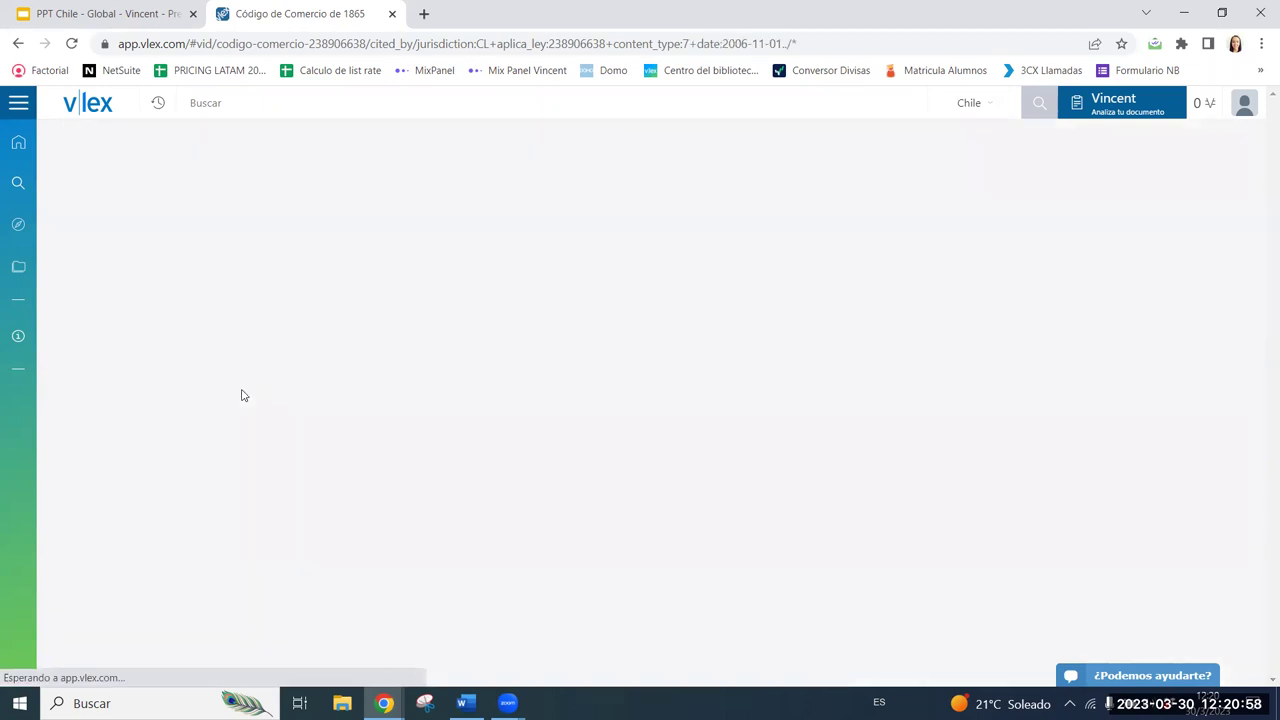
{"action": "scroll", "coordinate": [280, 504], "scroll_direction": "down", "scroll_amount": 1}
{"action": "scroll", "coordinate": [290, 498], "scroll_direction": "down", "scroll_amount": 2}
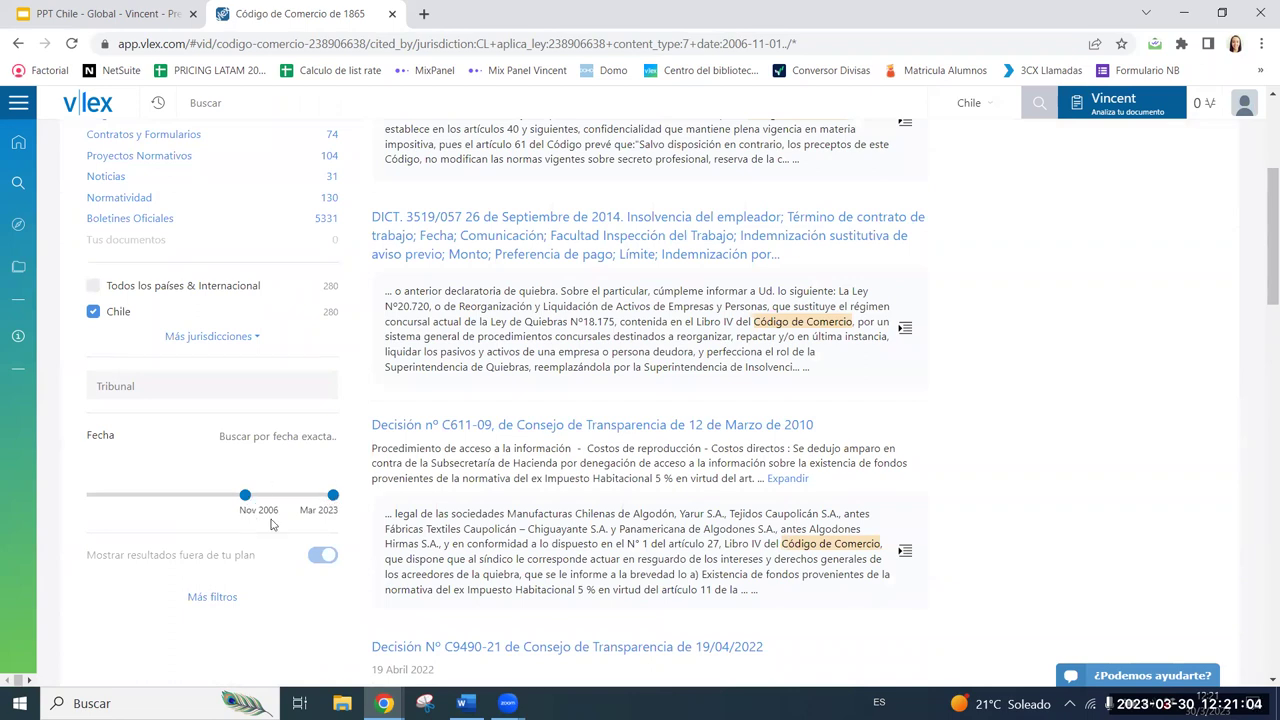
{"action": "left_click", "coordinate": [247, 437]}
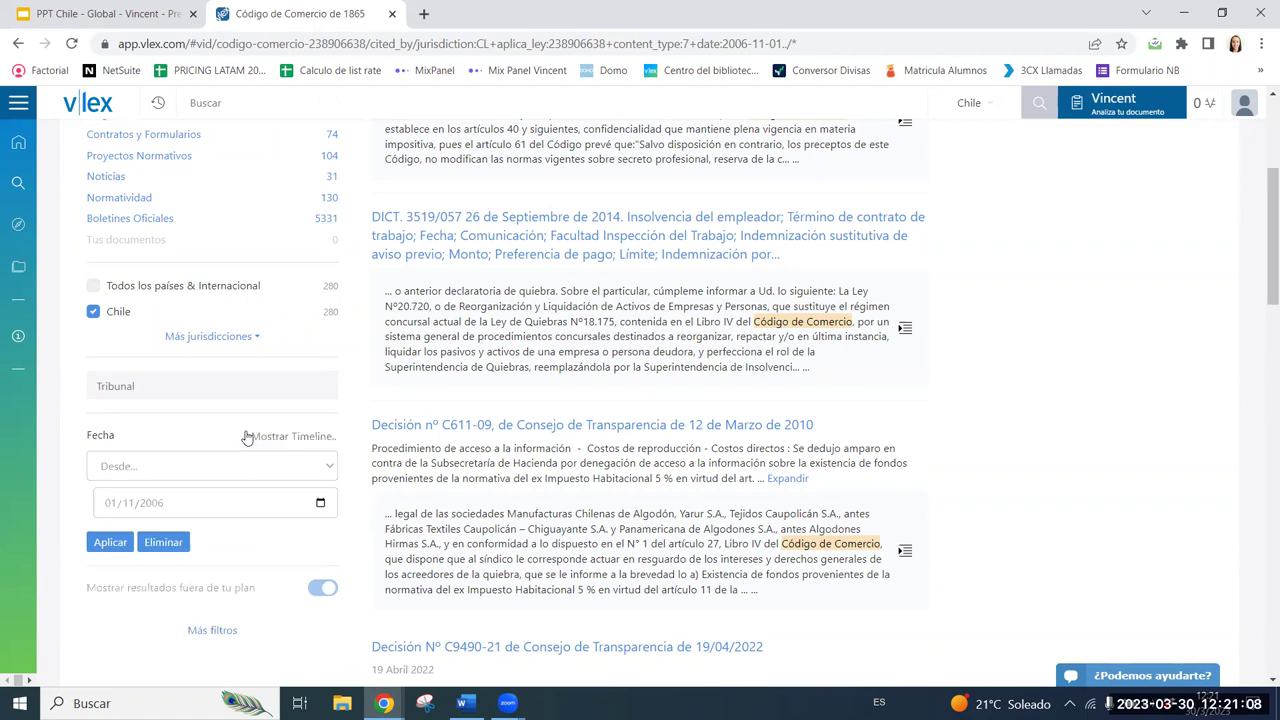
Open the advanced search for Chile and restrict its contents to Jurisprudencia.
{"action": "left_click", "coordinate": [322, 468]}
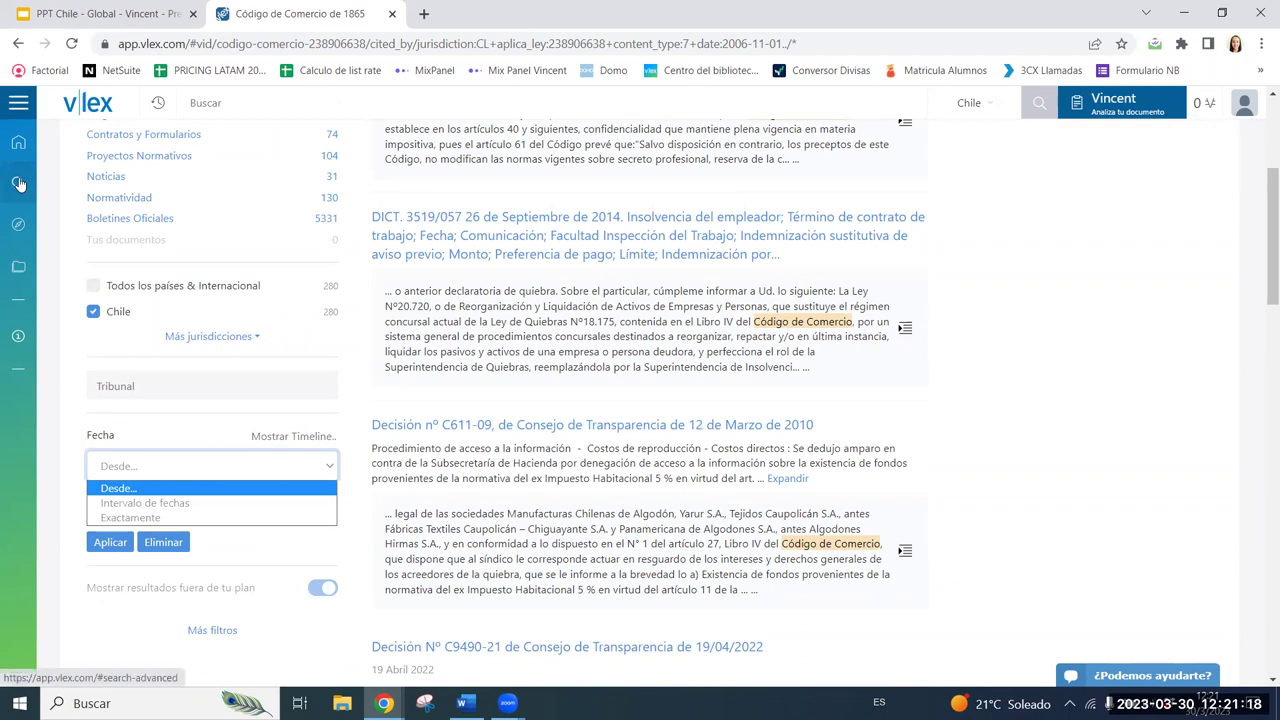
{"action": "left_click", "coordinate": [20, 107]}
{"action": "left_click", "coordinate": [20, 107]}
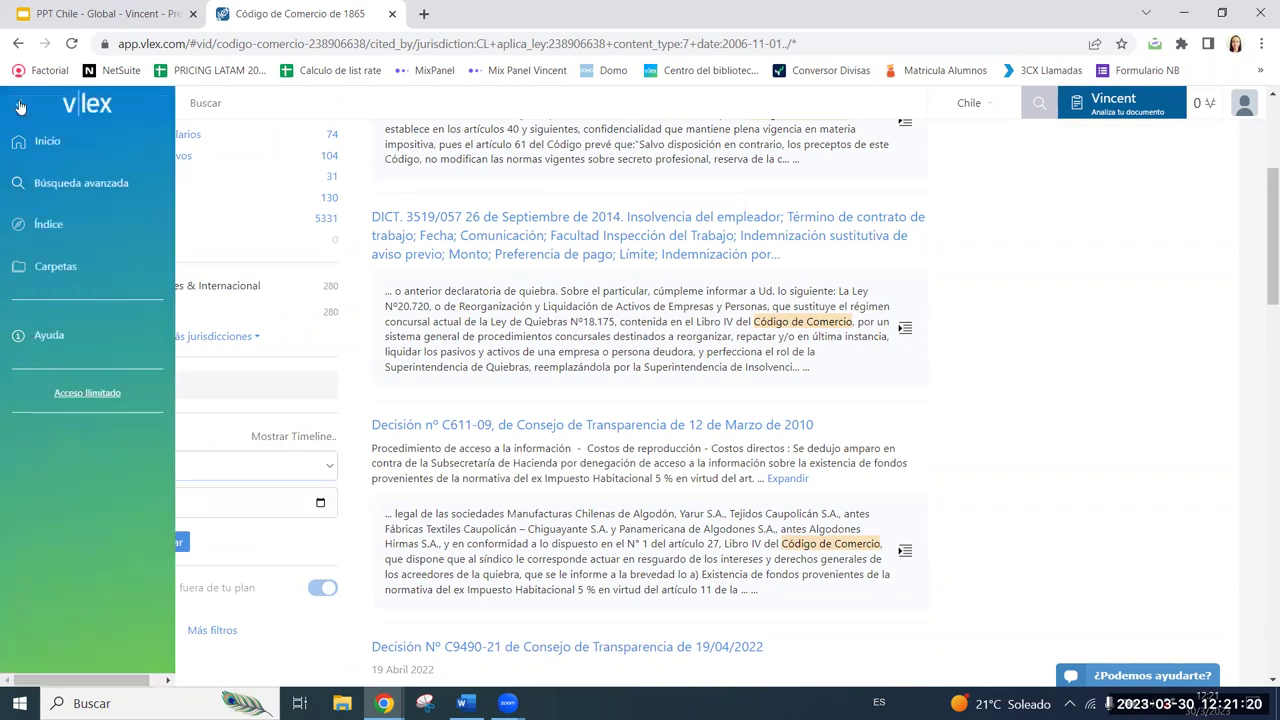
{"action": "left_click", "coordinate": [87, 189]}
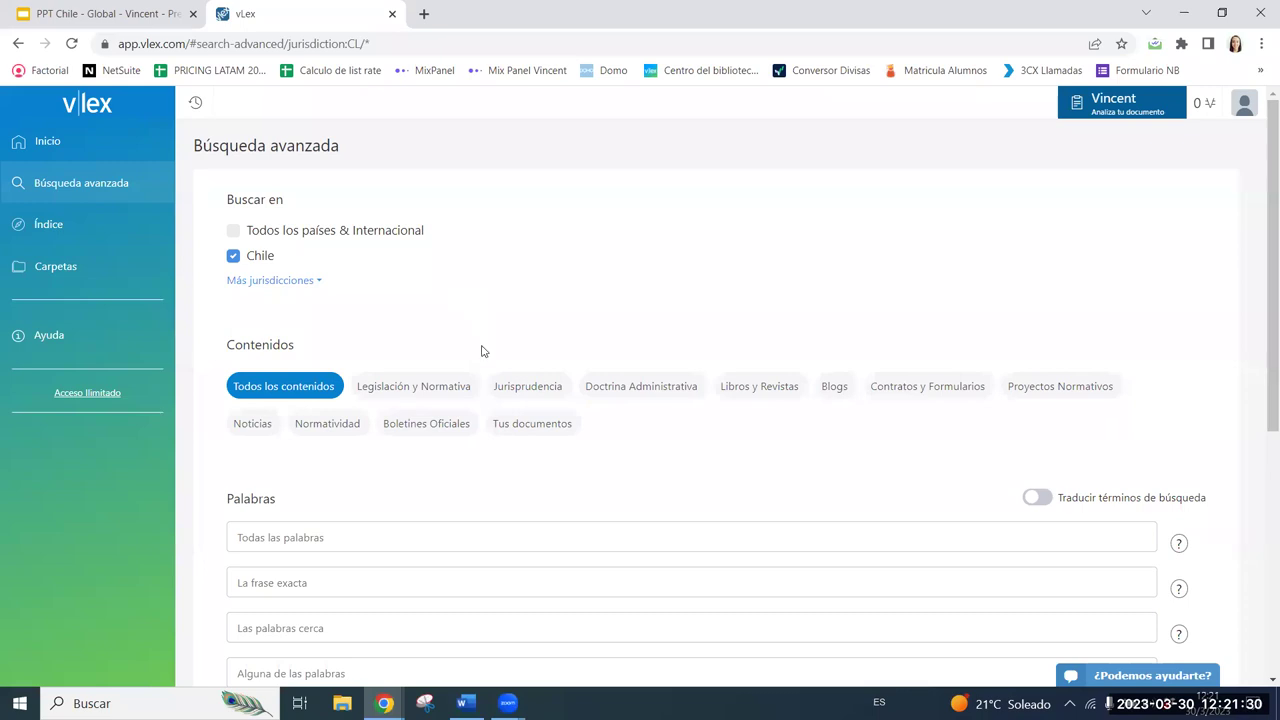
{"action": "left_click", "coordinate": [540, 393]}
Set the exact phrase to "debido proceso" and the any-of-these-words criterion to "indemnizacion".
{"action": "left_click", "coordinate": [362, 612]}
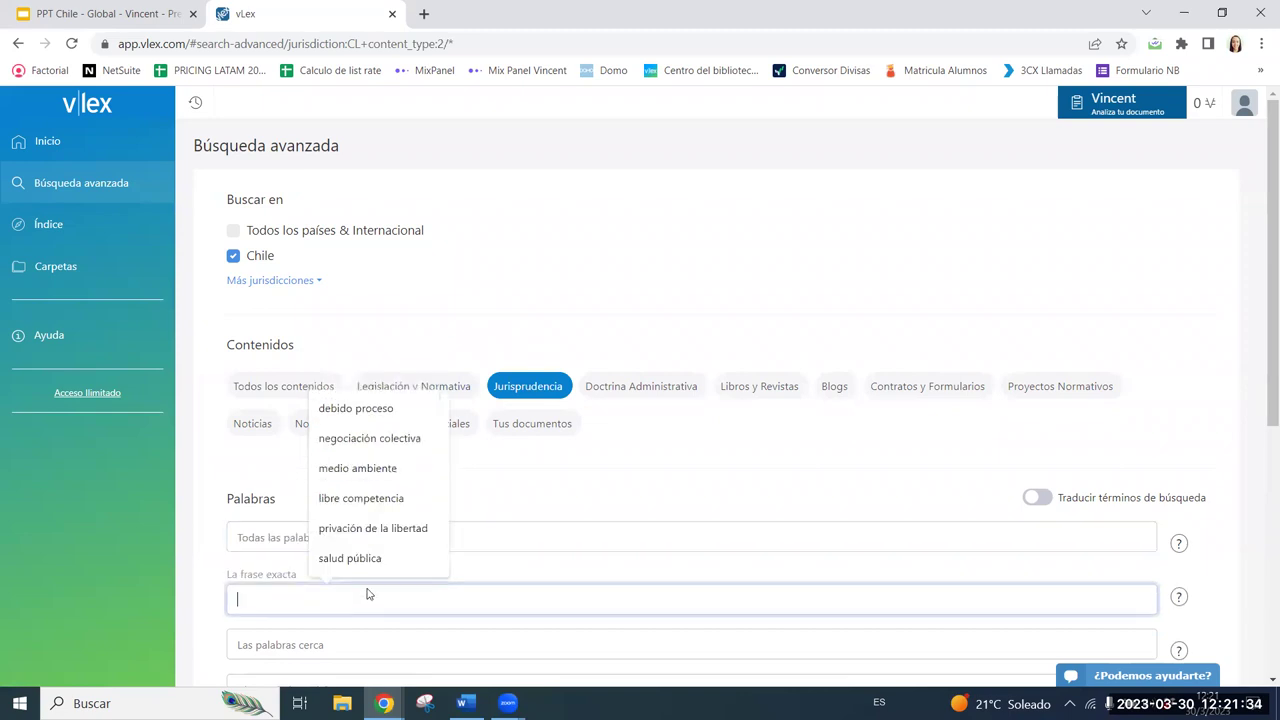
{"action": "scroll", "coordinate": [330, 430], "scroll_direction": "down", "scroll_amount": 3}
{"action": "left_click", "coordinate": [211, 238]}
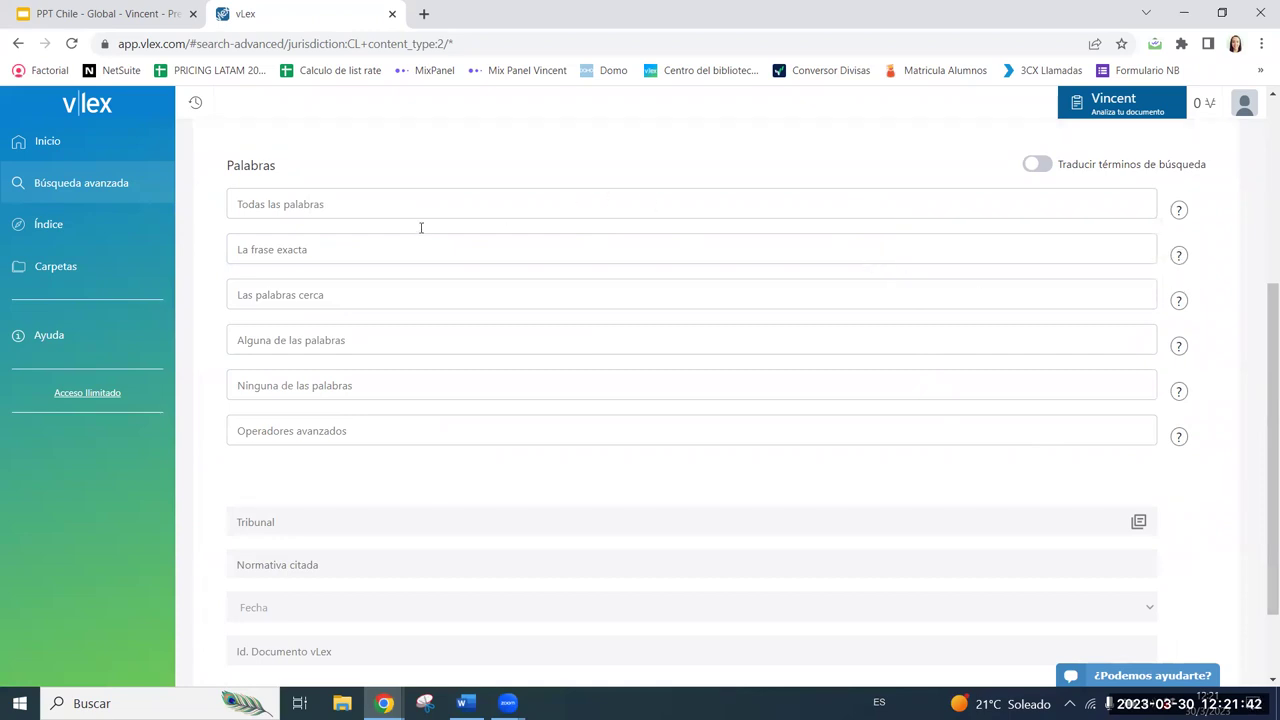
{"action": "left_click", "coordinate": [382, 249]}
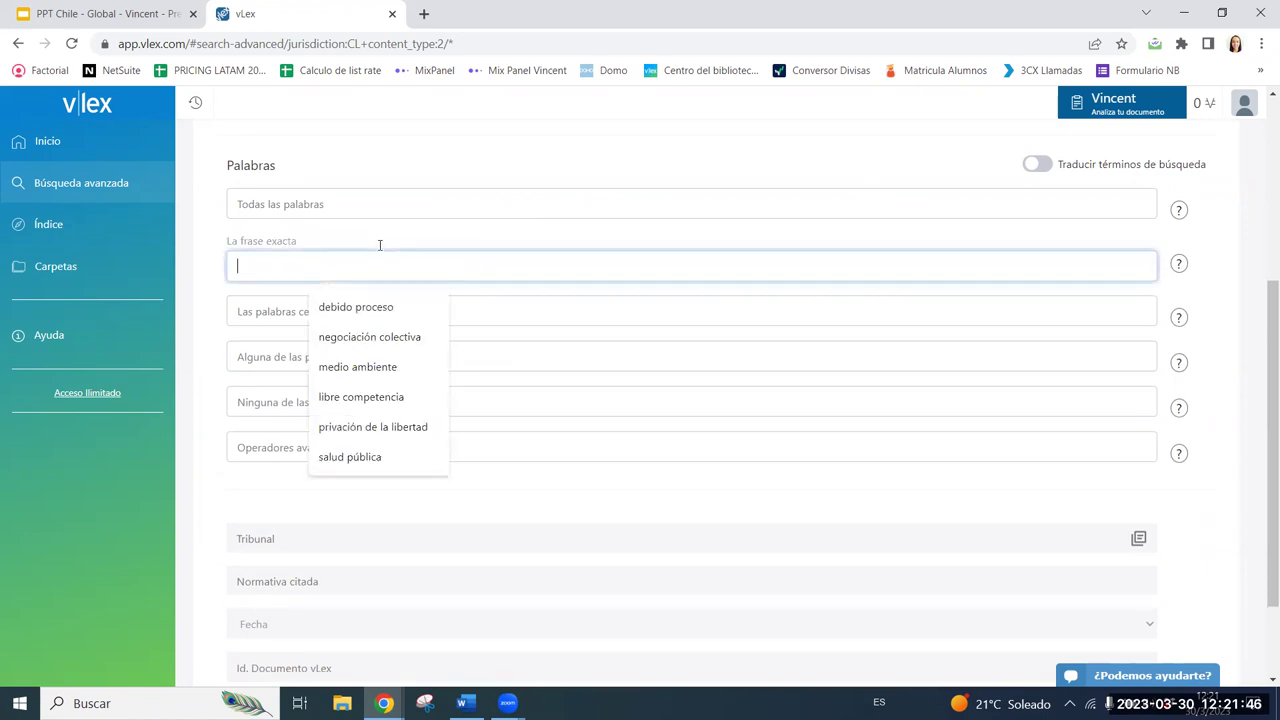
{"action": "type", "text": "debid"}
{"action": "left_click", "coordinate": [370, 306]}
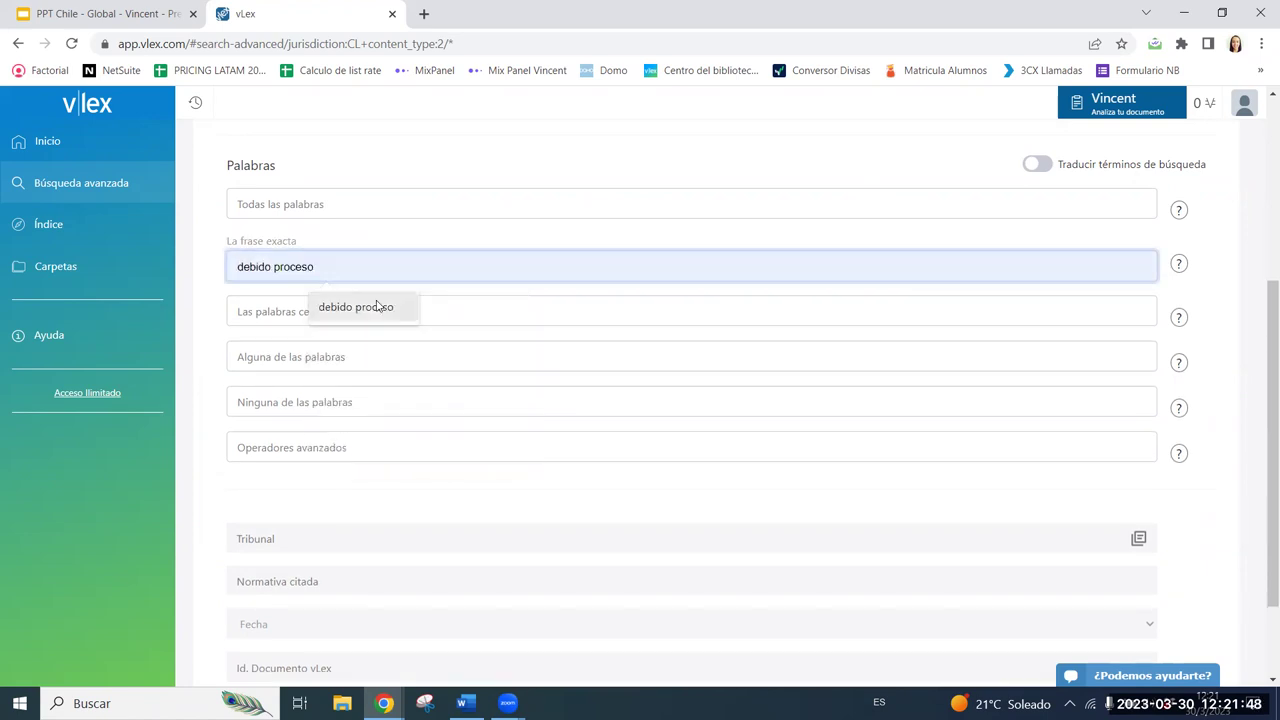
{"action": "left_click", "coordinate": [340, 363]}
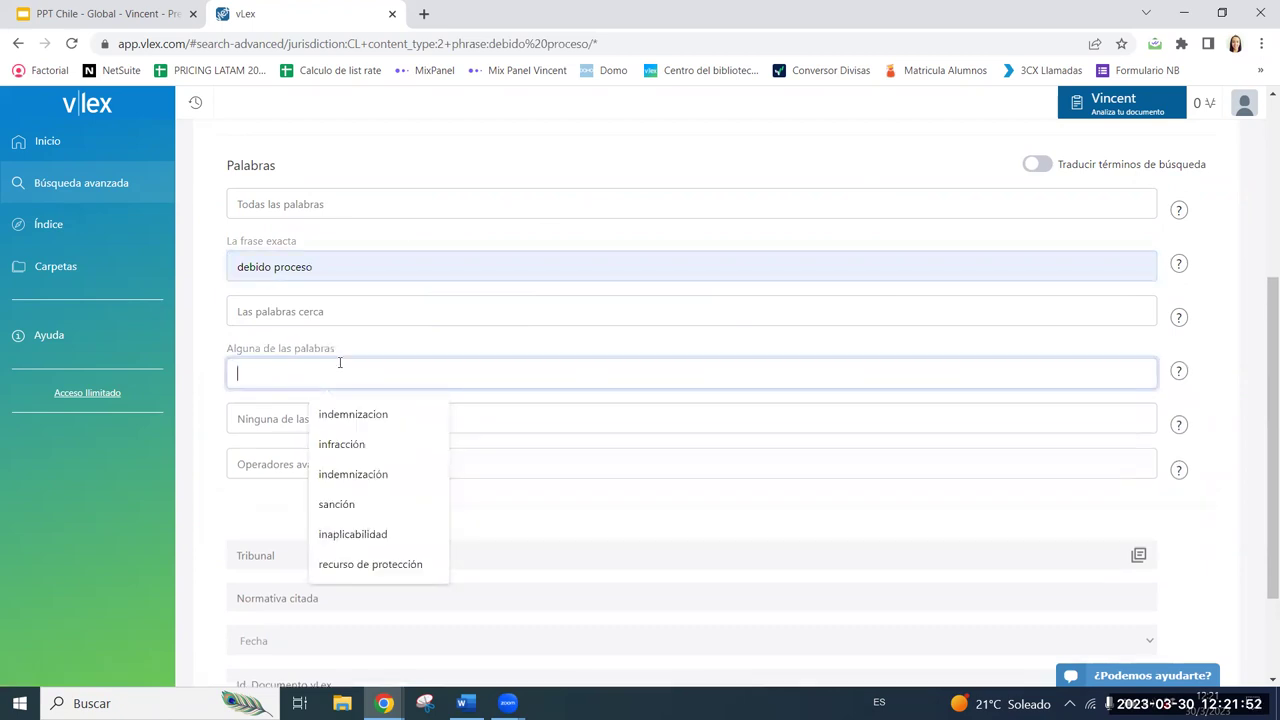
{"action": "left_click", "coordinate": [353, 414]}
Restrict the search's Tribunal to all of the Corte Suprema and apply the selection.
{"action": "scroll", "coordinate": [477, 414], "scroll_direction": "up", "scroll_amount": 3}
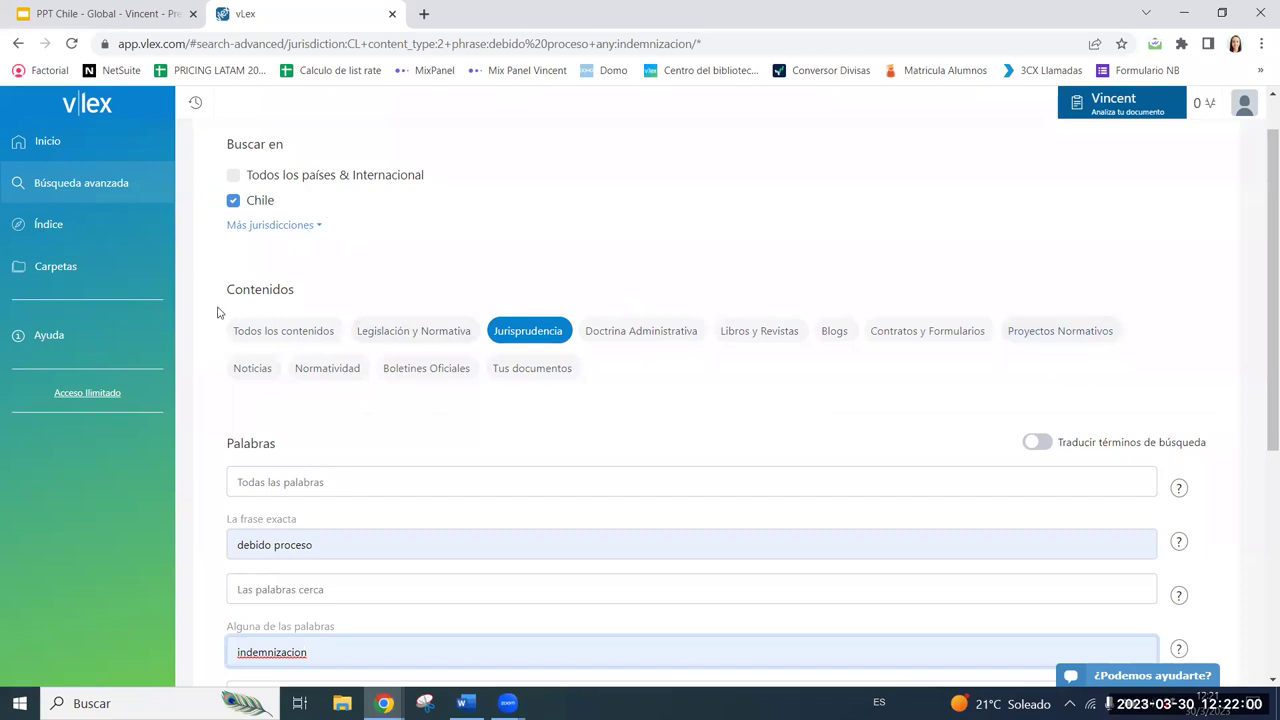
{"action": "scroll", "coordinate": [220, 318], "scroll_direction": "down", "scroll_amount": 4}
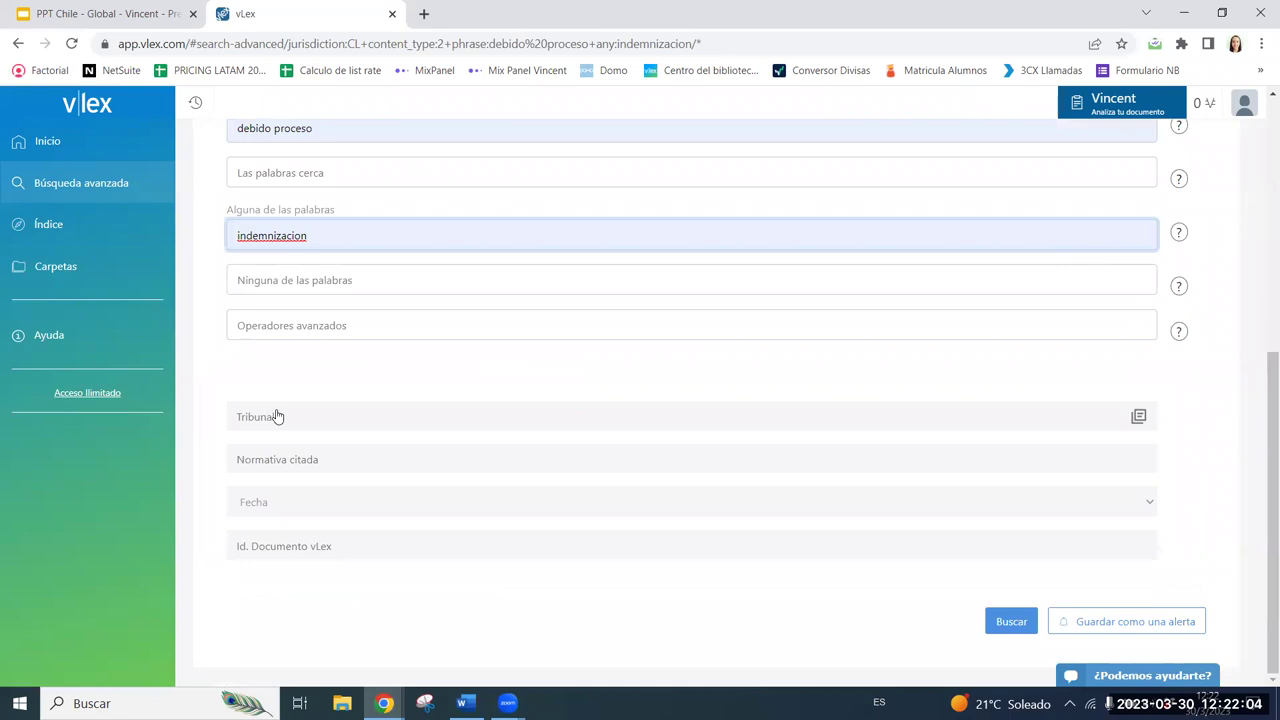
{"action": "left_click", "coordinate": [364, 428]}
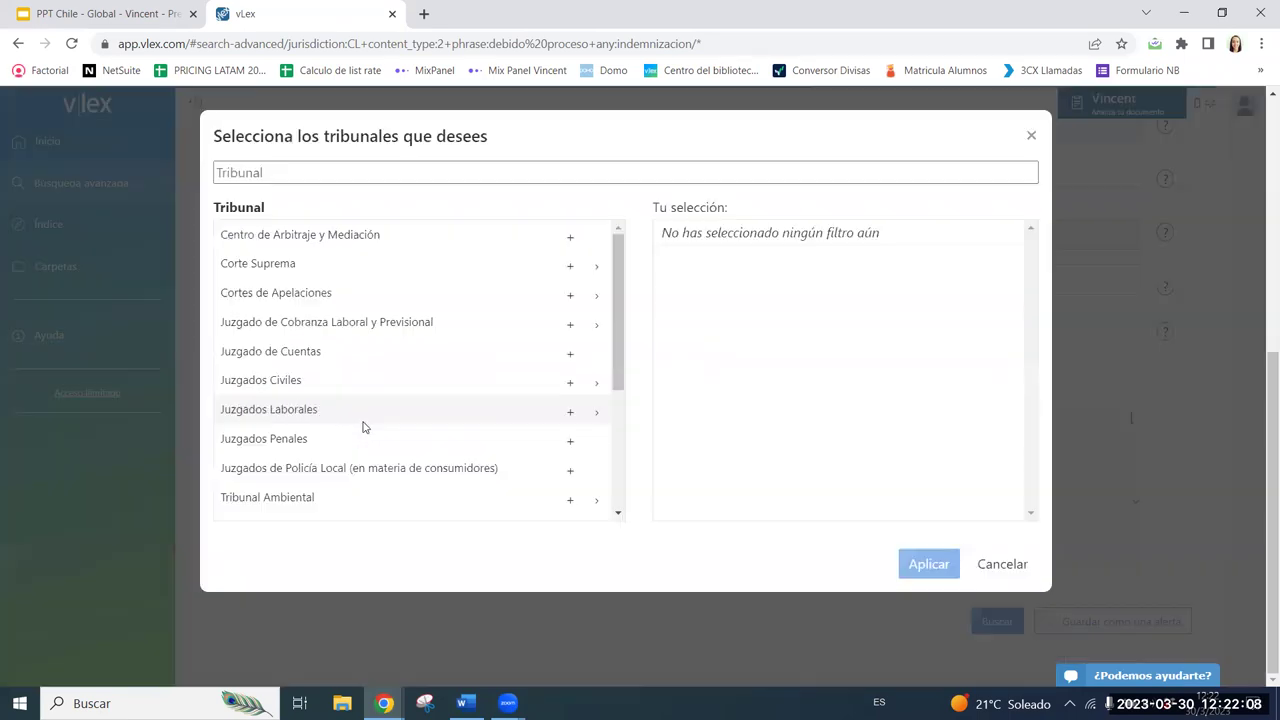
{"action": "left_click", "coordinate": [570, 265]}
{"action": "left_click_drag", "start_coordinate": [616, 290], "coordinate": [630, 260]}
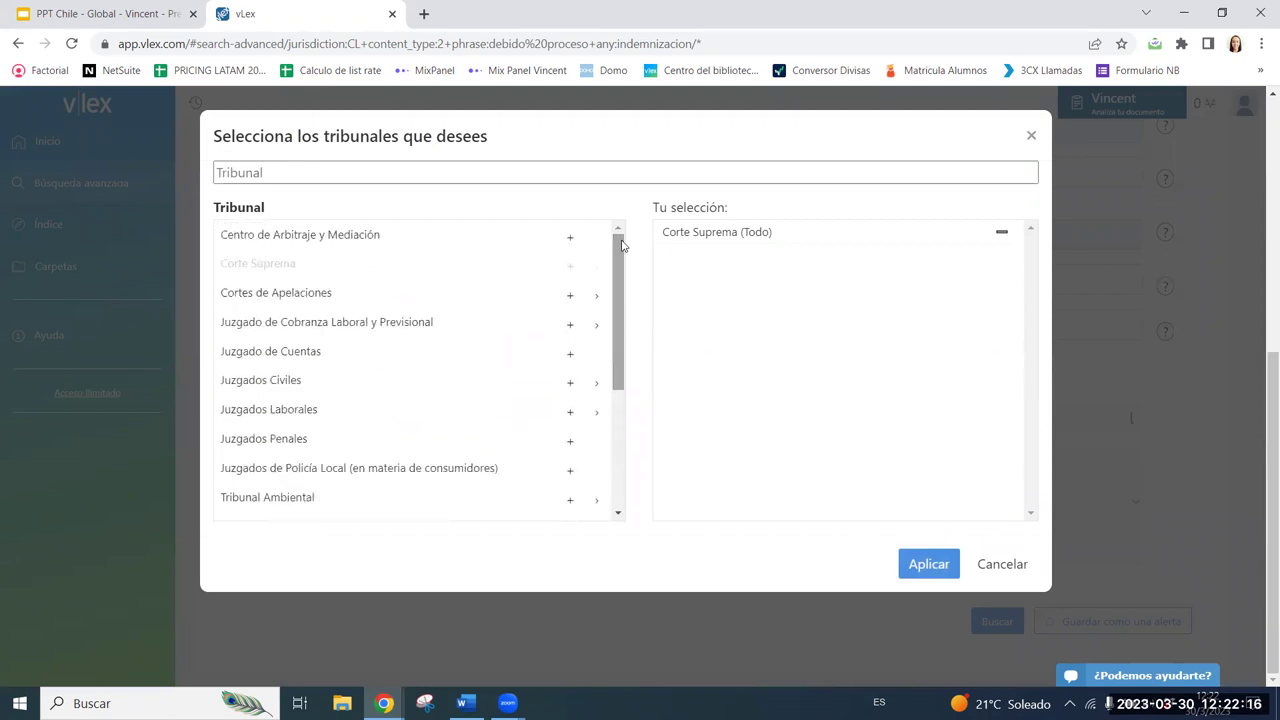
{"action": "left_click", "coordinate": [922, 566]}
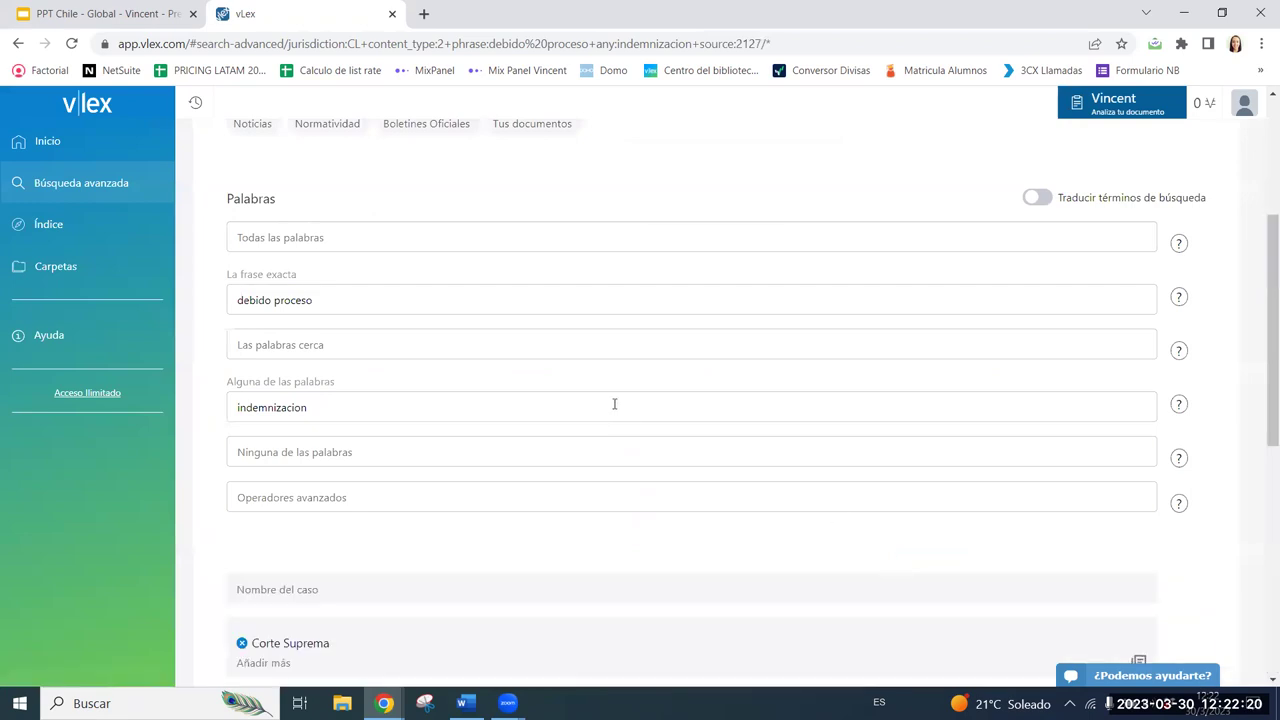
Examine the additional search criteria offered for Corte Suprema rulings, from Nombre del caso down to Id. Documento vLex.
{"action": "scroll", "coordinate": [614, 403], "scroll_direction": "down", "scroll_amount": 3}
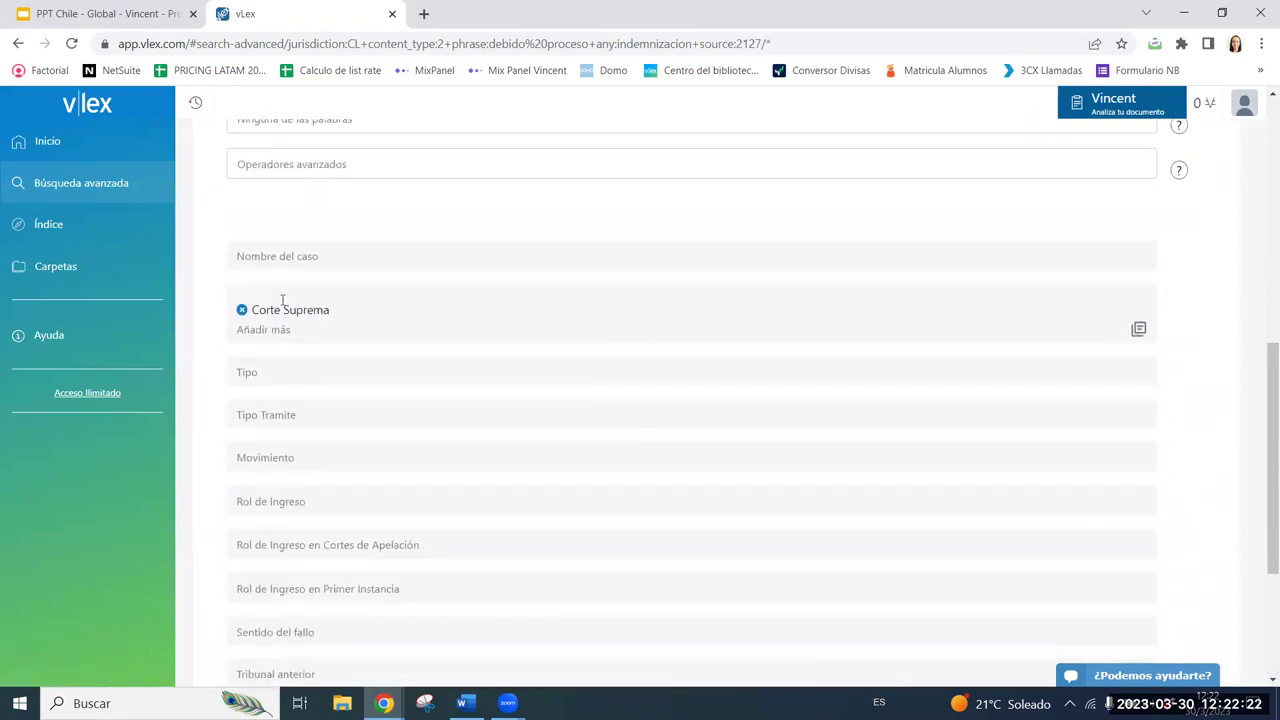
{"action": "scroll", "coordinate": [283, 300], "scroll_direction": "down", "scroll_amount": 1}
{"action": "scroll", "coordinate": [305, 342], "scroll_direction": "down", "scroll_amount": 2}
{"action": "scroll", "coordinate": [310, 355], "scroll_direction": "up", "scroll_amount": 1}
{"action": "scroll", "coordinate": [310, 355], "scroll_direction": "up", "scroll_amount": 1}
{"action": "scroll", "coordinate": [310, 225], "scroll_direction": "up", "scroll_amount": 1}
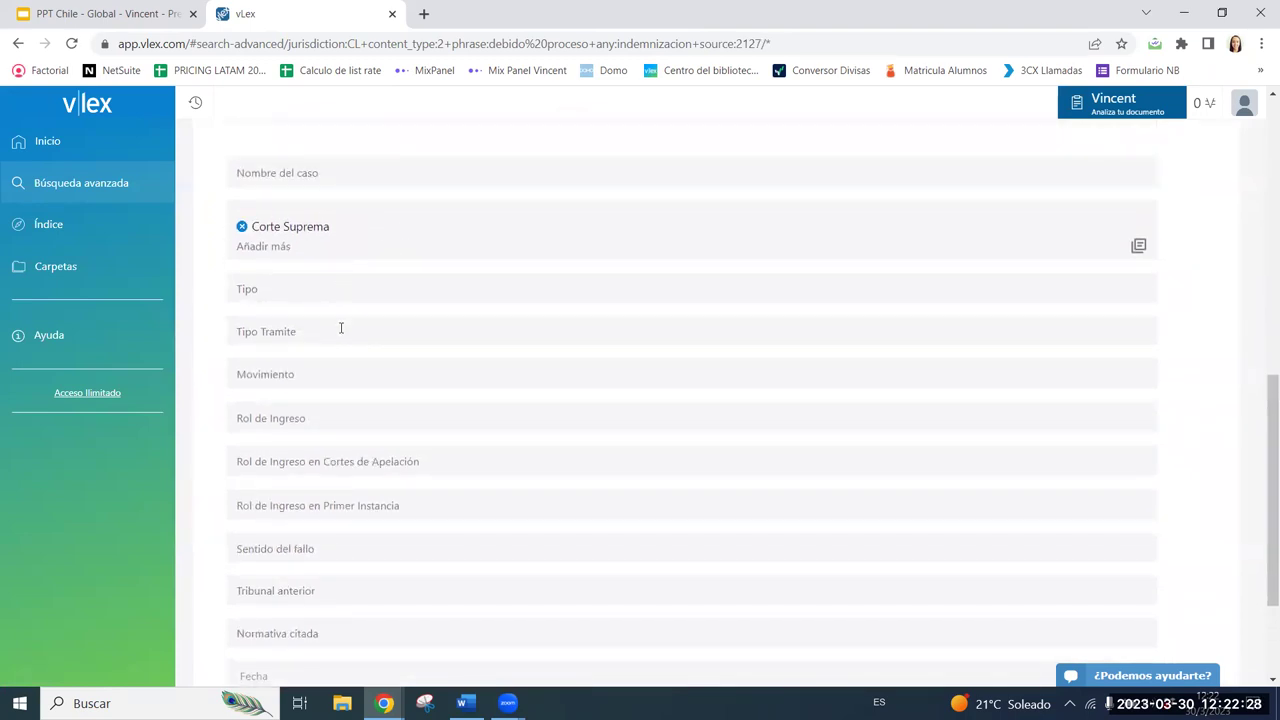
{"action": "scroll", "coordinate": [321, 436], "scroll_direction": "down", "scroll_amount": 1}
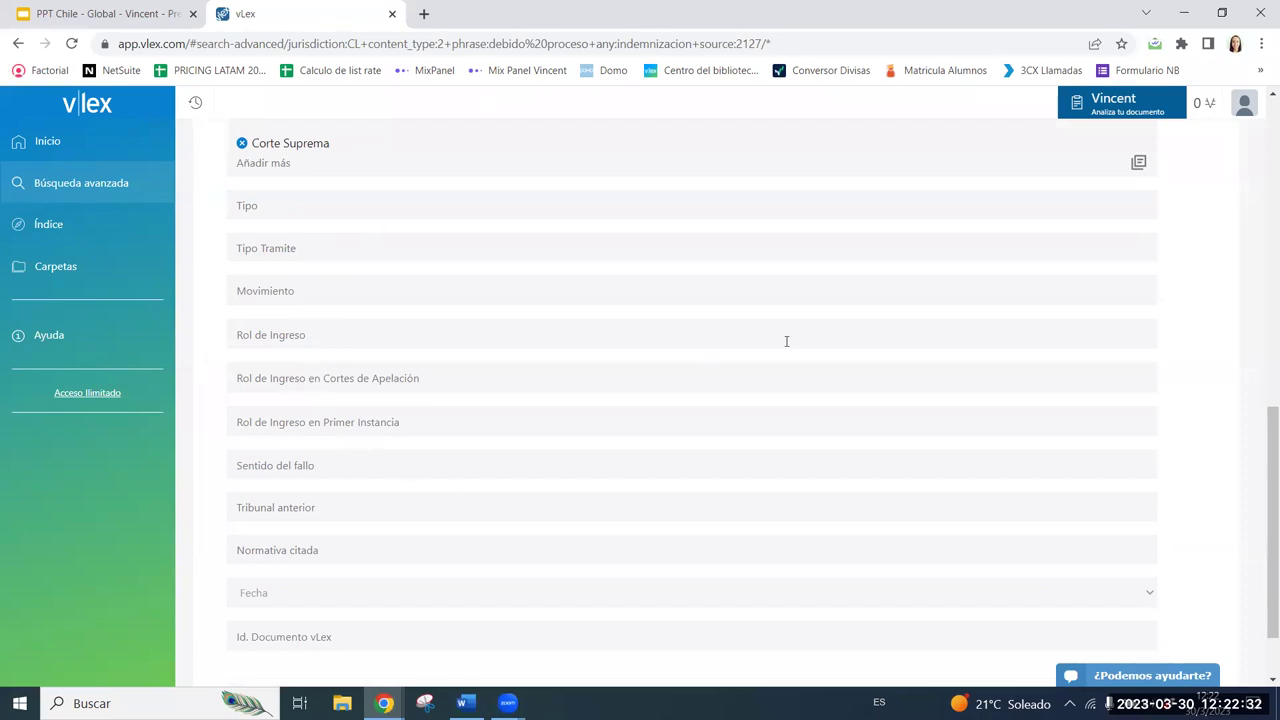
{"action": "scroll", "coordinate": [786, 341], "scroll_direction": "down", "scroll_amount": 1}
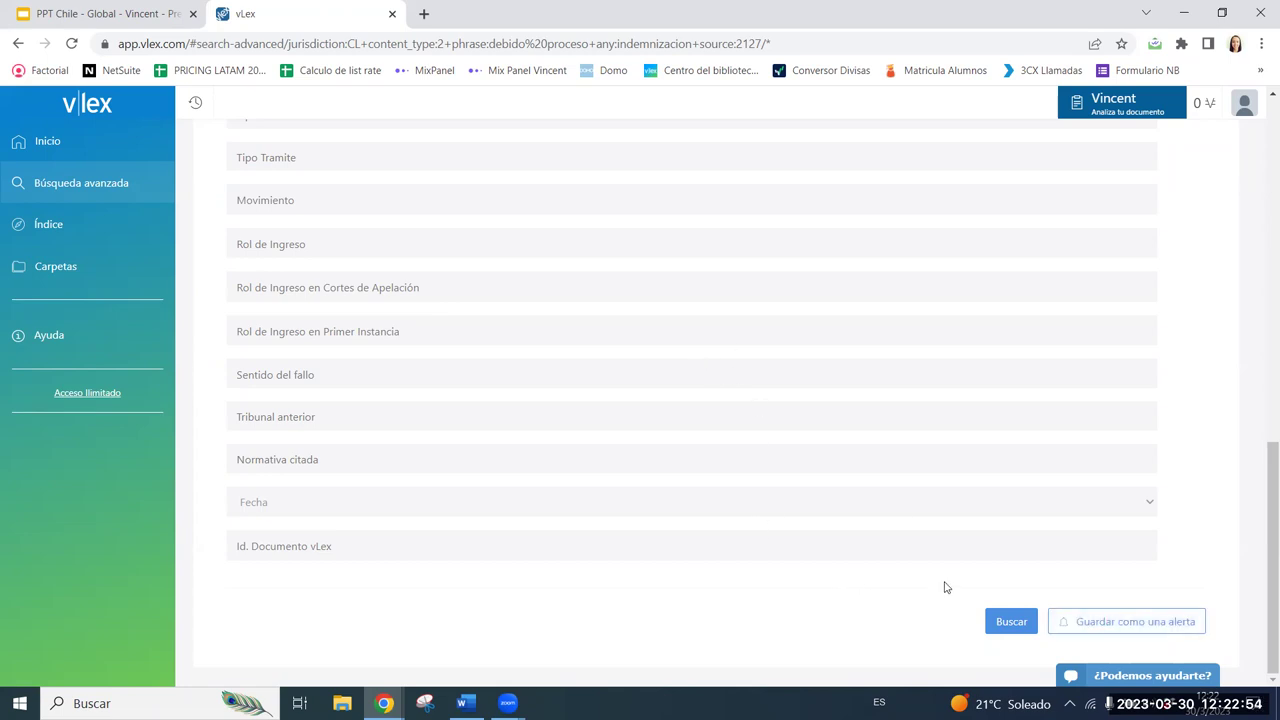
Run the advanced search and sort the resulting rulings by Más citados.
{"action": "left_click", "coordinate": [1012, 622]}
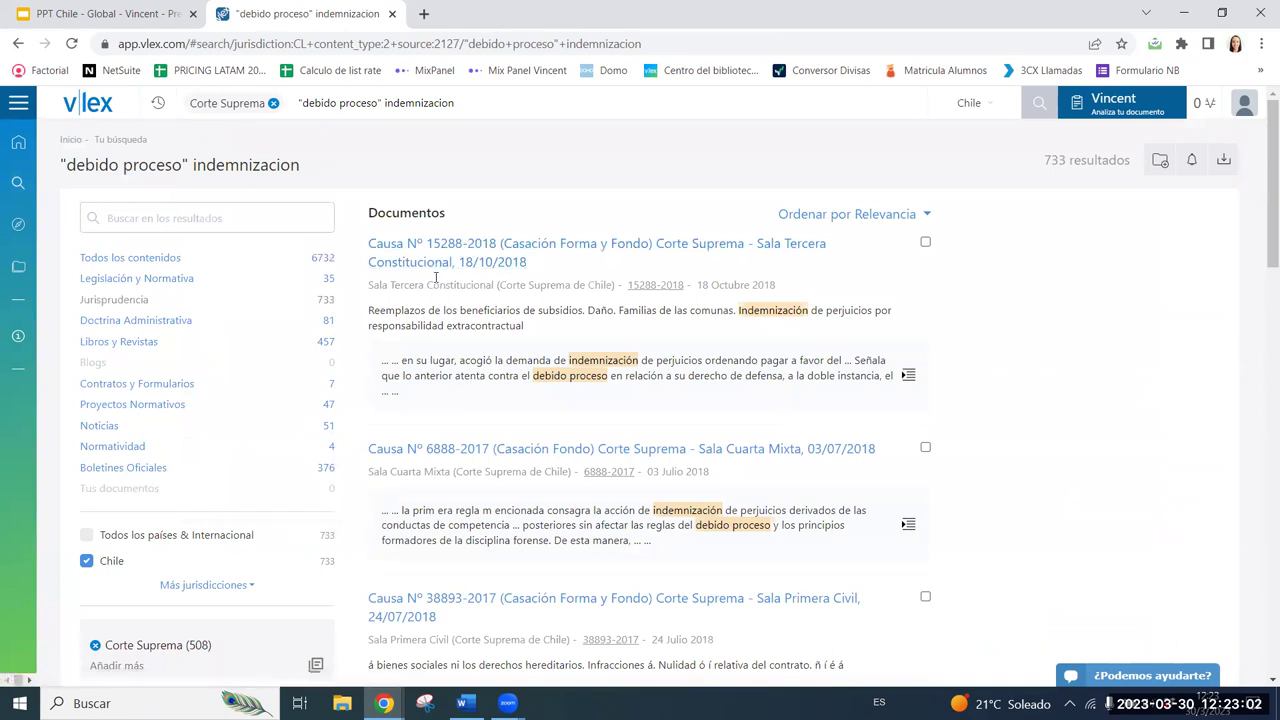
{"action": "left_click", "coordinate": [920, 224]}
{"action": "left_click", "coordinate": [905, 245]}
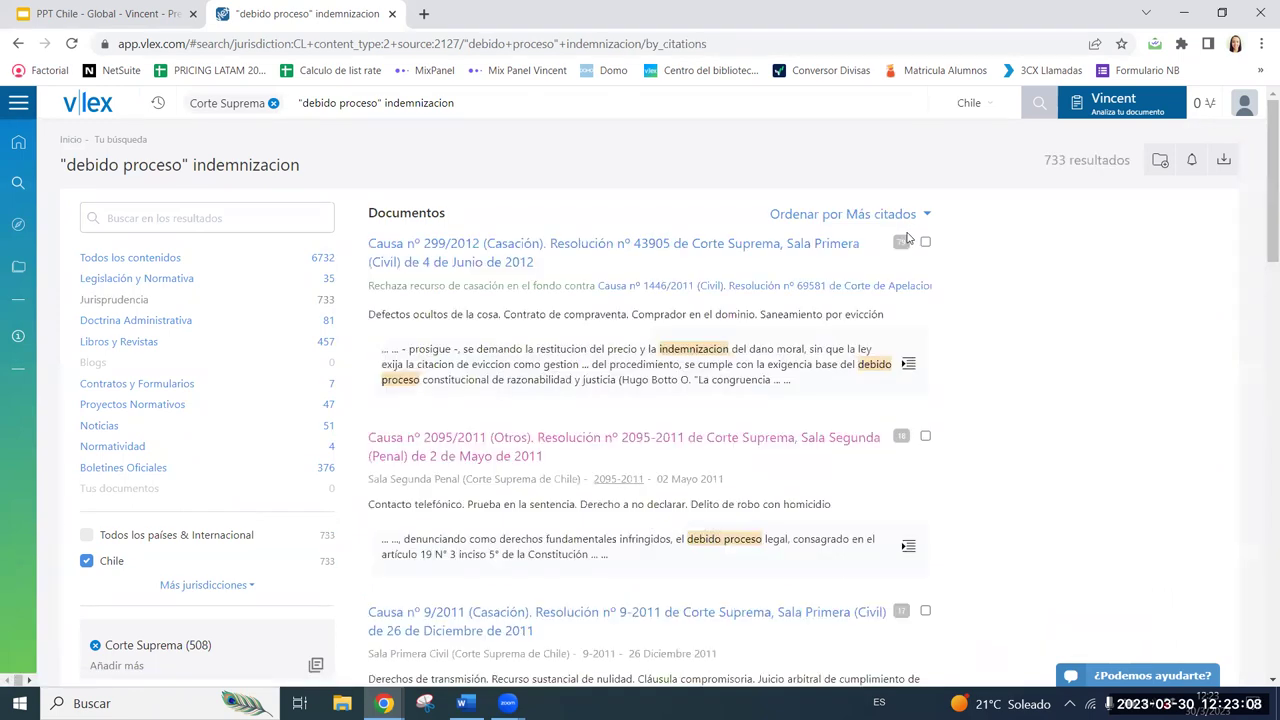
Open Causa nº 2095/2011 and enable its SmartTopics valoración de la prueba, delito de robo con fuerza en las cosas and sentencia penal.
{"action": "left_click", "coordinate": [512, 444]}
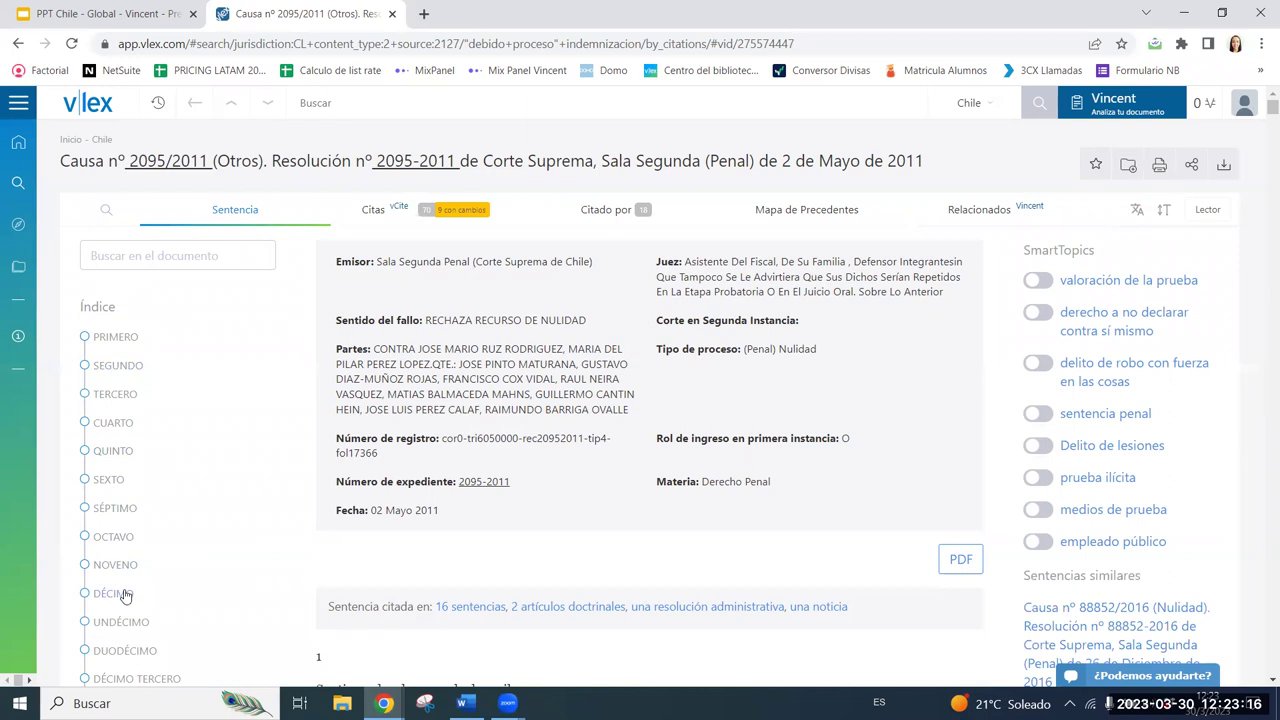
{"action": "left_click", "coordinate": [137, 256]}
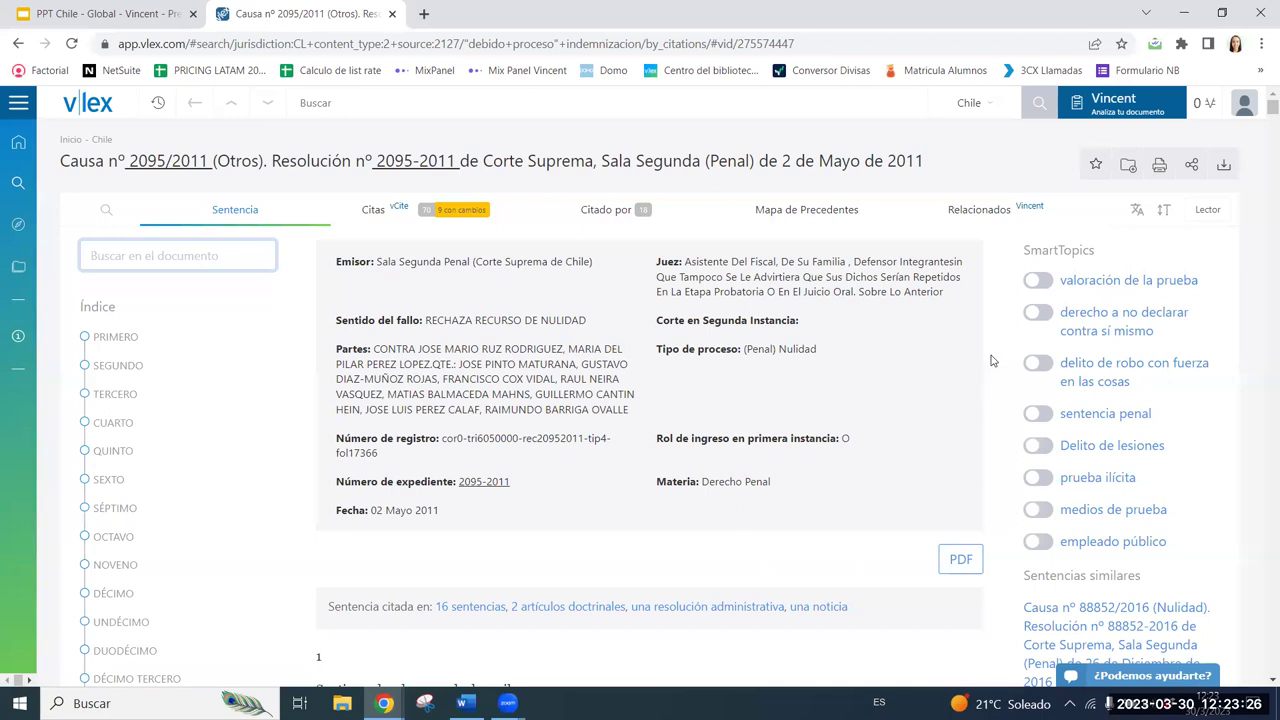
{"action": "left_click", "coordinate": [1040, 283]}
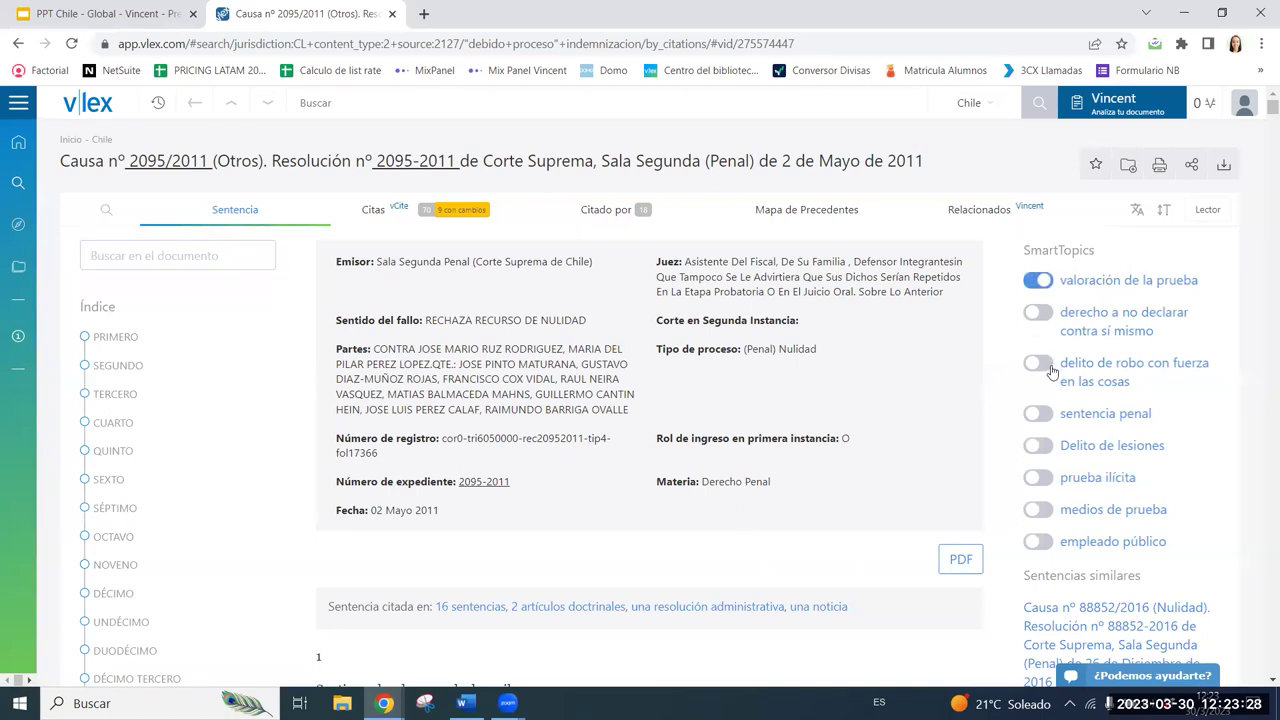
{"action": "left_click", "coordinate": [1038, 413]}
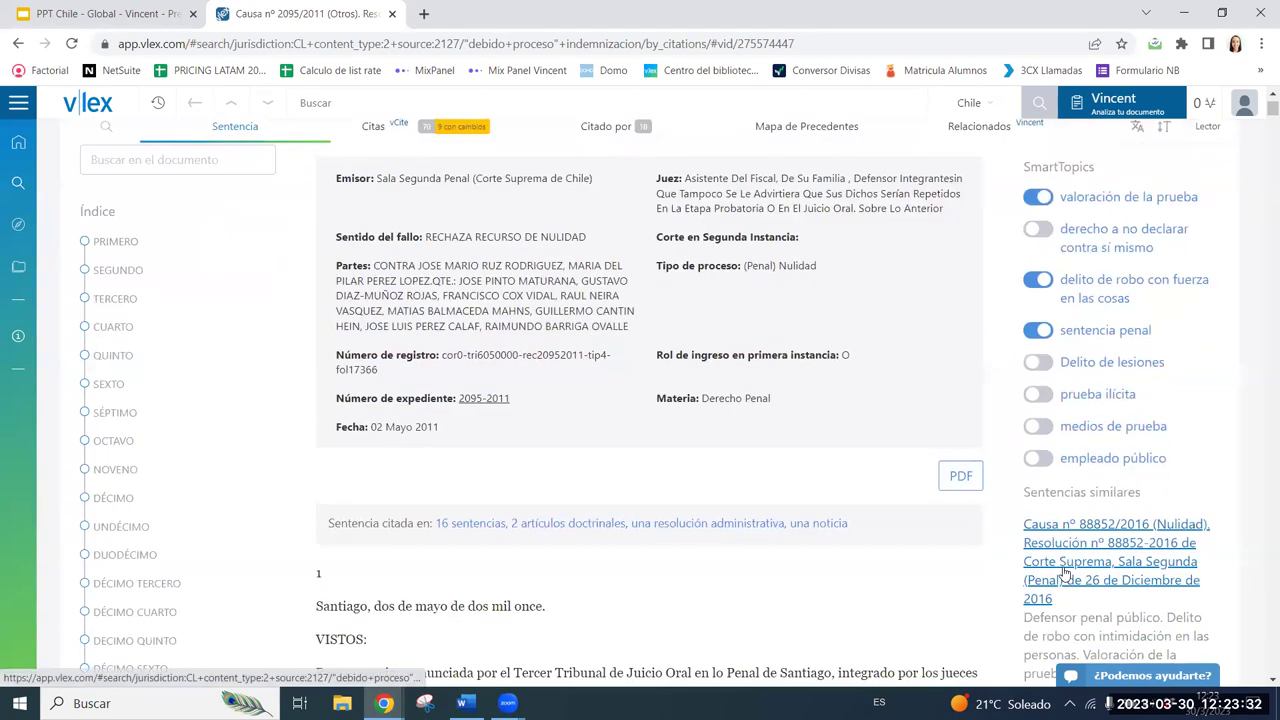
{"action": "scroll", "coordinate": [1064, 566], "scroll_direction": "down", "scroll_amount": 2}
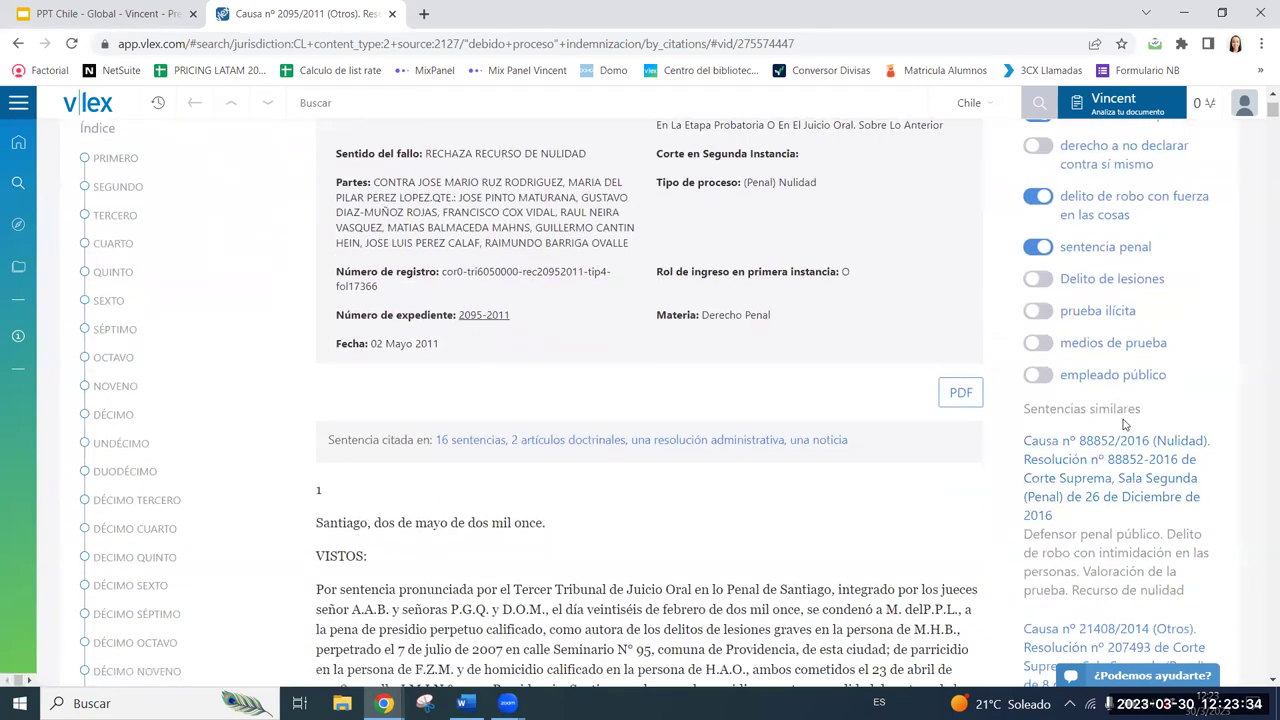
{"action": "scroll", "coordinate": [1124, 424], "scroll_direction": "down", "scroll_amount": 2}
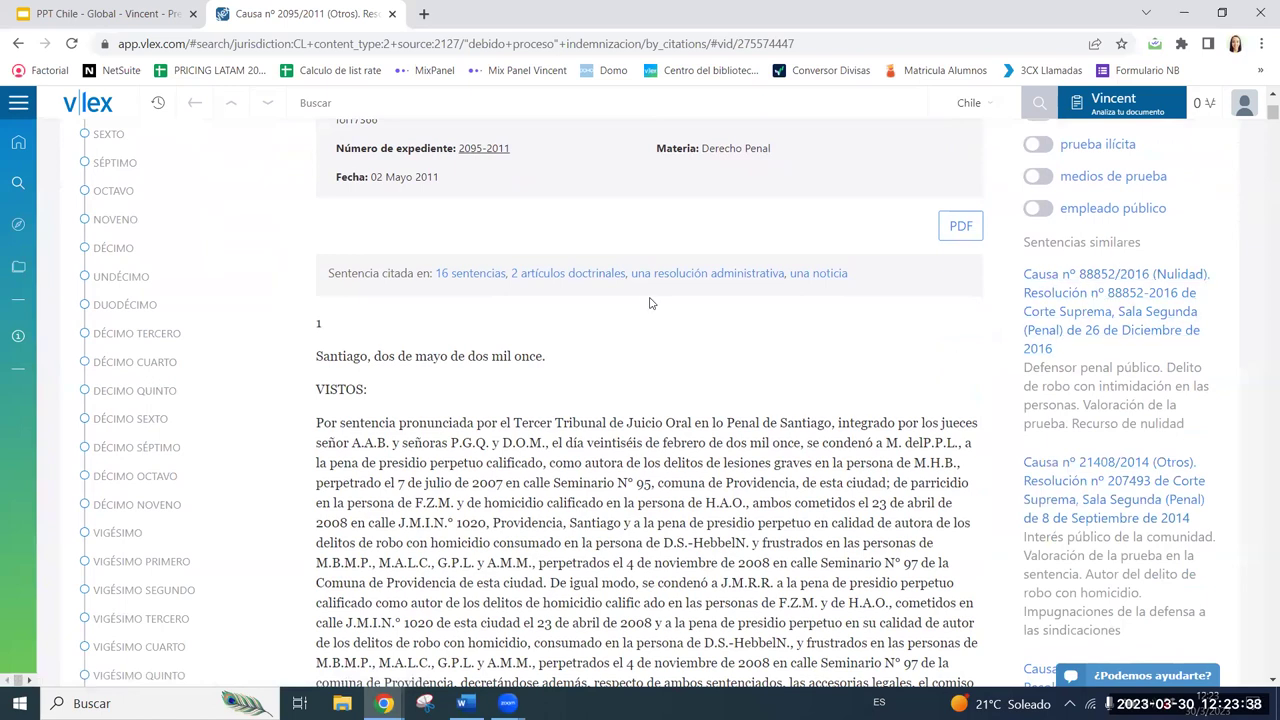
{"action": "scroll", "coordinate": [649, 303], "scroll_direction": "up", "scroll_amount": 4}
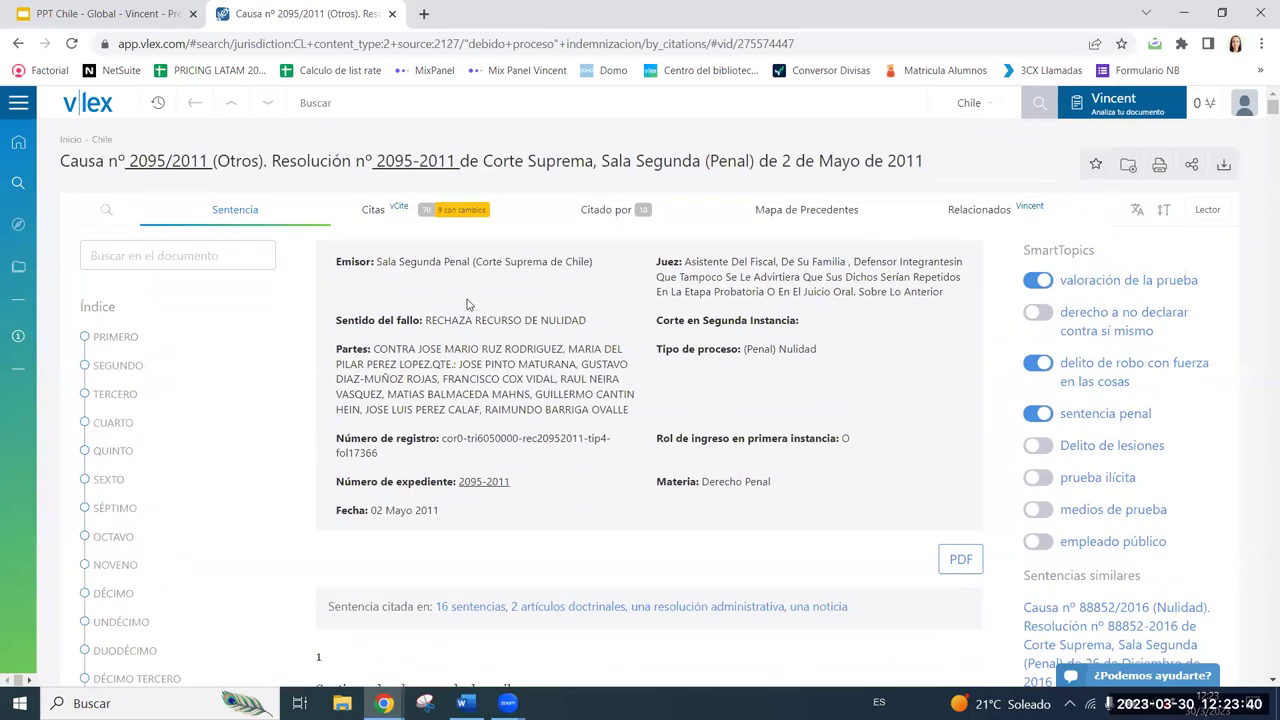
Open the ruling's Citas, highlight the Atención notice, and review the Estado and Fuerza of each cited article of Ley N° 19.696.
{"action": "left_click", "coordinate": [373, 212]}
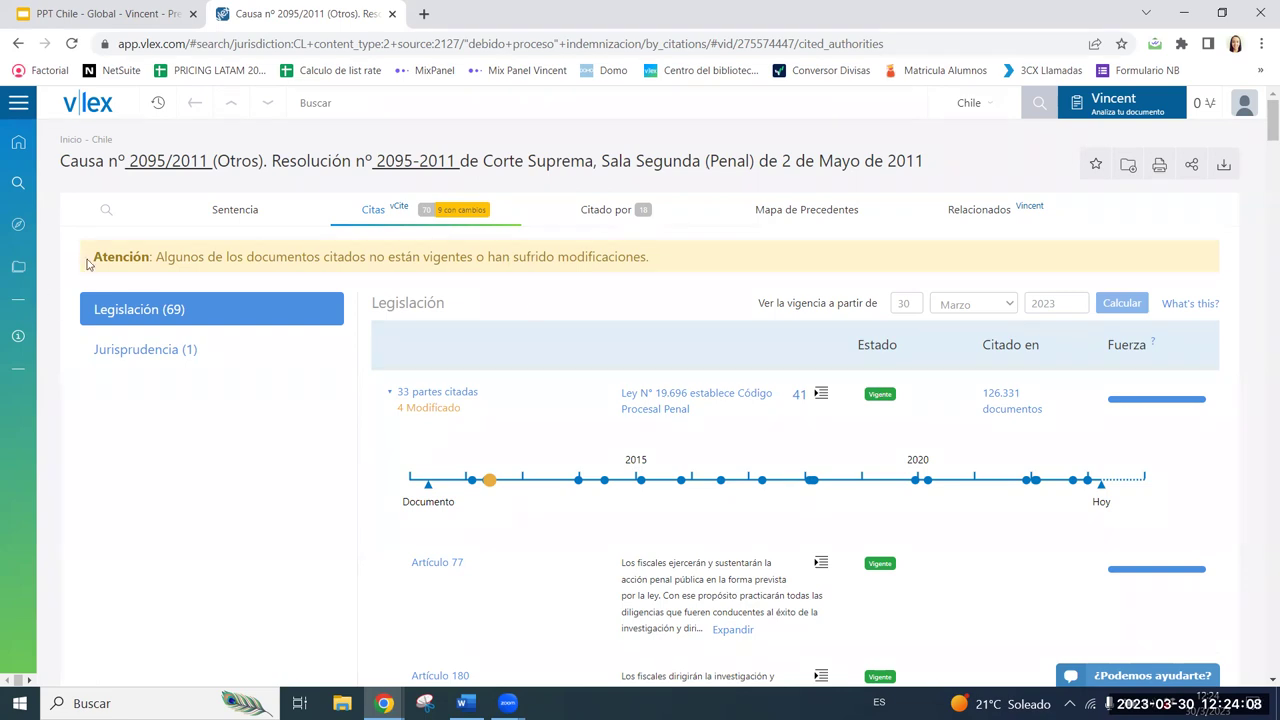
{"action": "left_click_drag", "start_coordinate": [91, 258], "coordinate": [702, 259]}
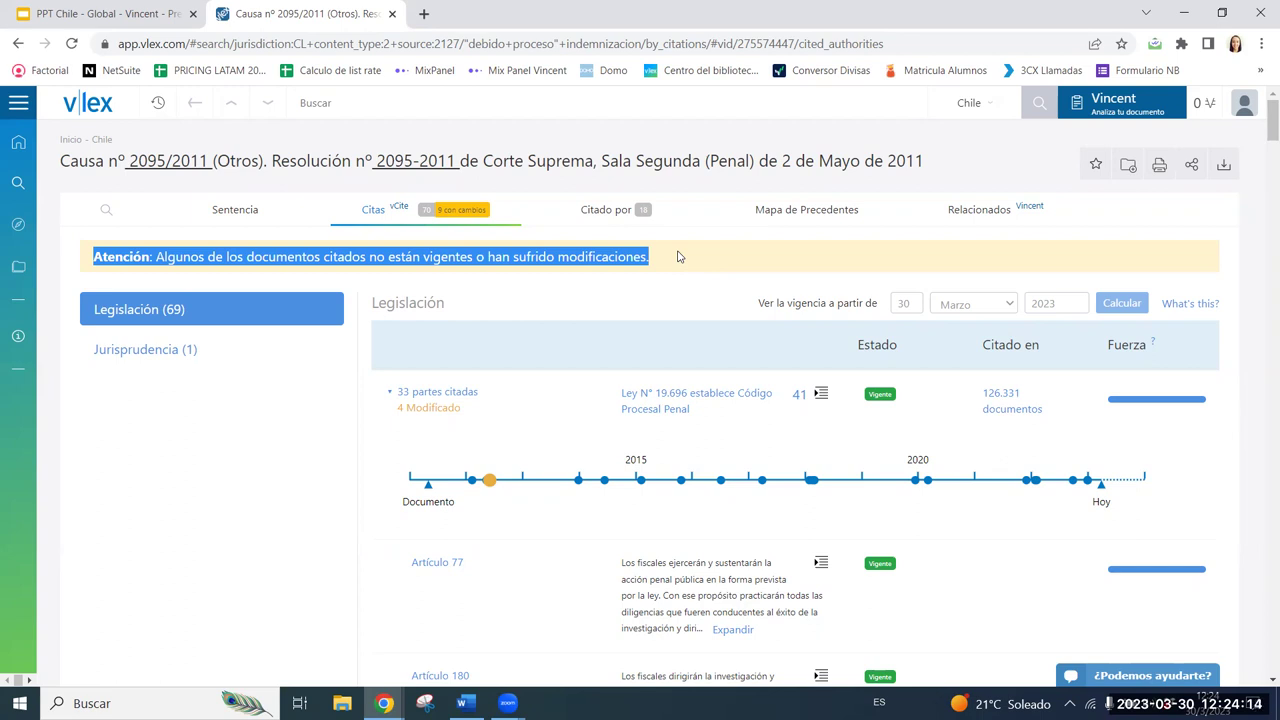
{"action": "scroll", "coordinate": [866, 435], "scroll_direction": "down", "scroll_amount": 1}
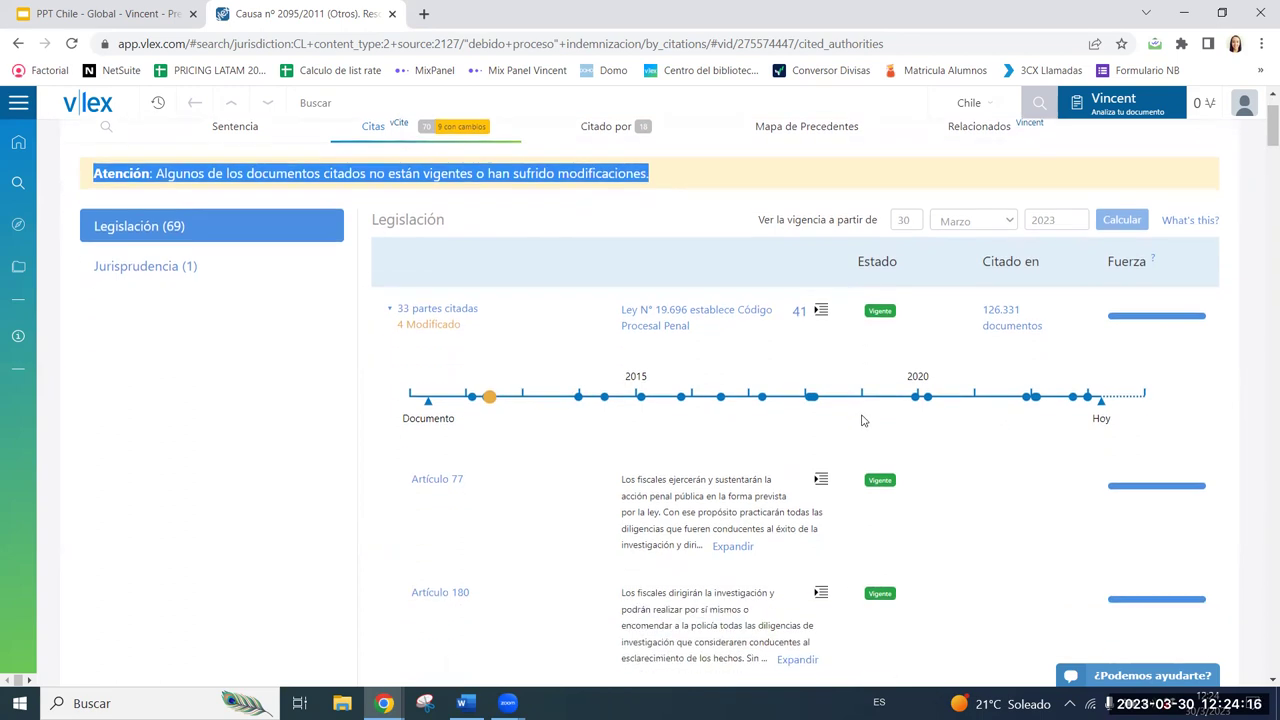
{"action": "scroll", "coordinate": [863, 421], "scroll_direction": "down", "scroll_amount": 1}
{"action": "scroll", "coordinate": [878, 376], "scroll_direction": "down", "scroll_amount": 8}
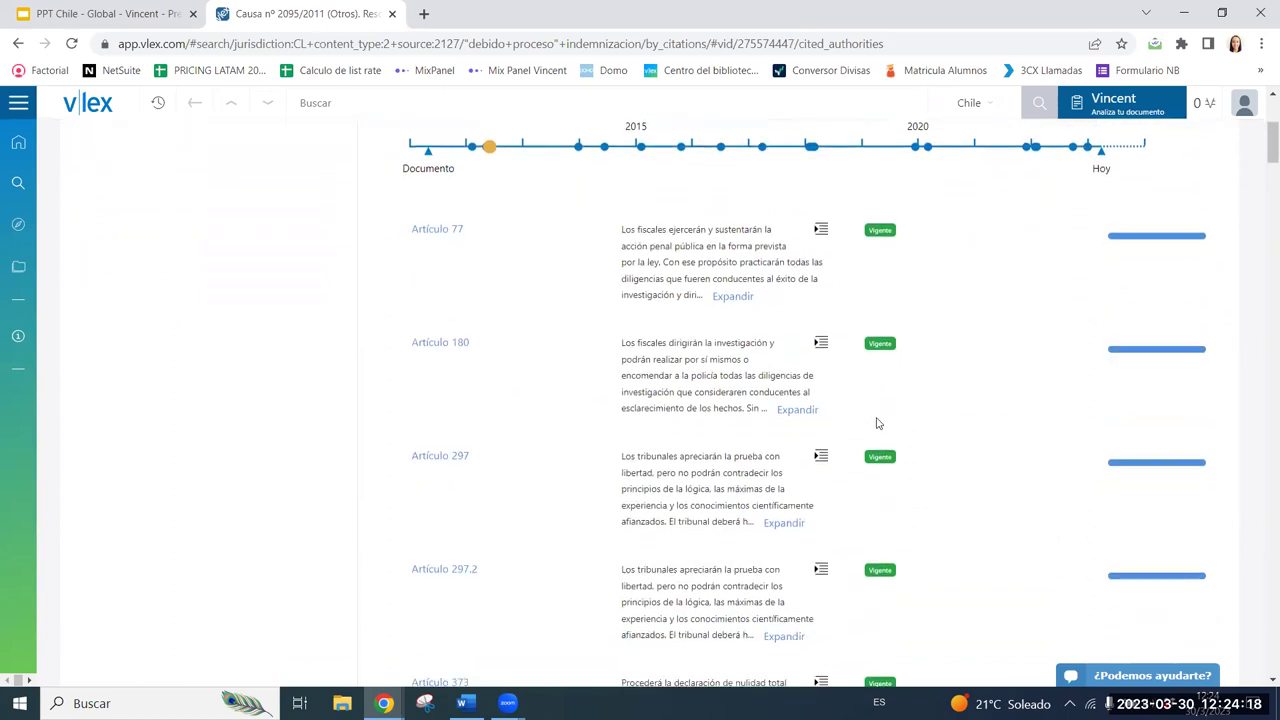
{"action": "scroll", "coordinate": [873, 436], "scroll_direction": "down", "scroll_amount": 10}
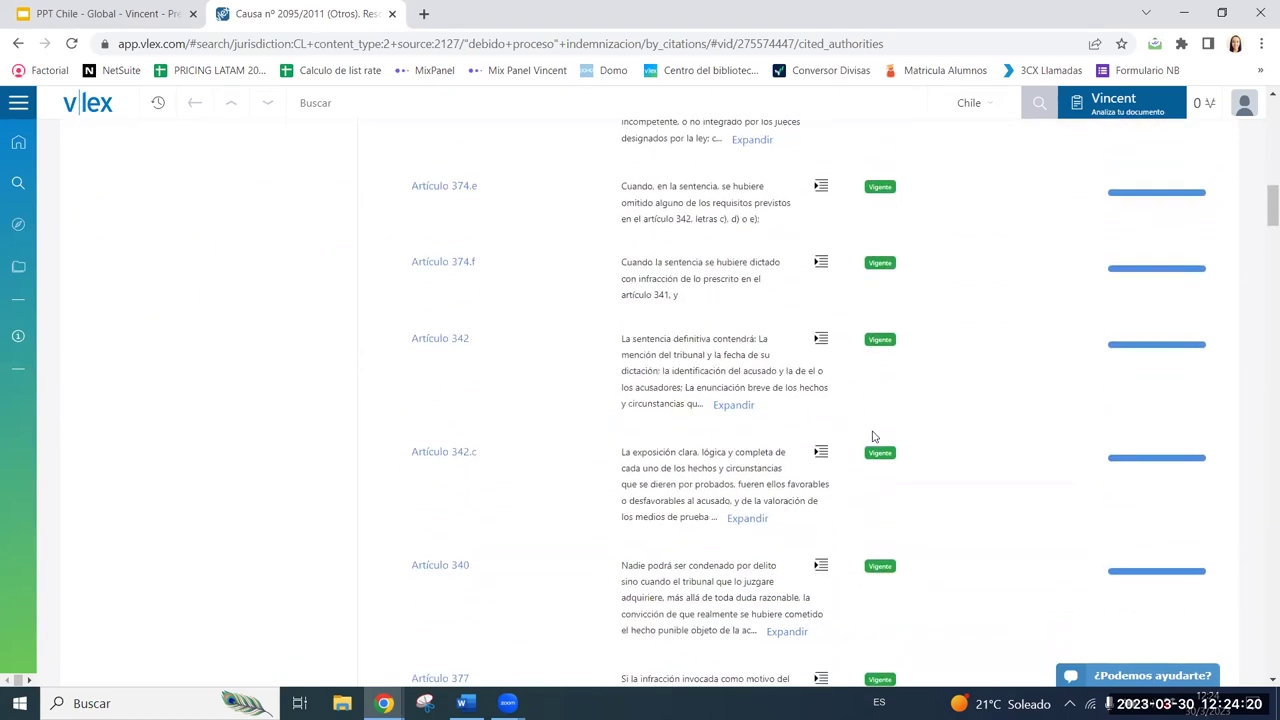
{"action": "scroll", "coordinate": [872, 435], "scroll_direction": "down", "scroll_amount": 2}
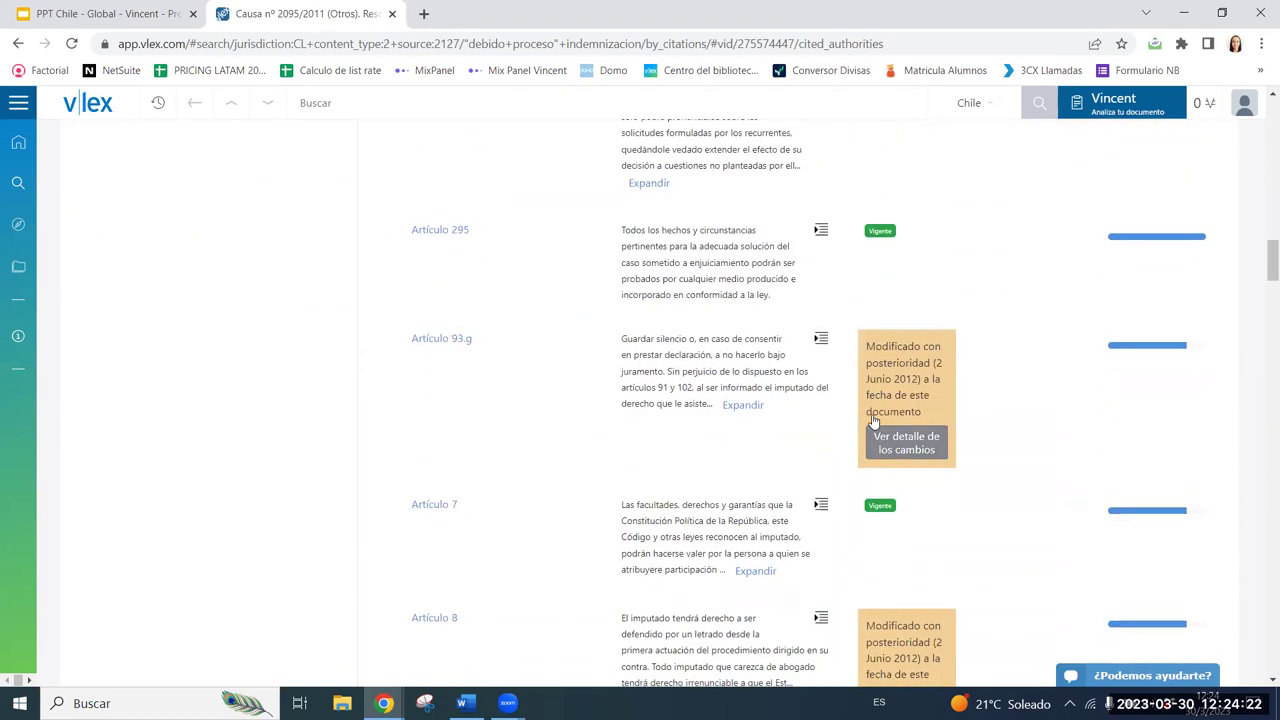
{"action": "scroll", "coordinate": [808, 481], "scroll_direction": "down", "scroll_amount": 3}
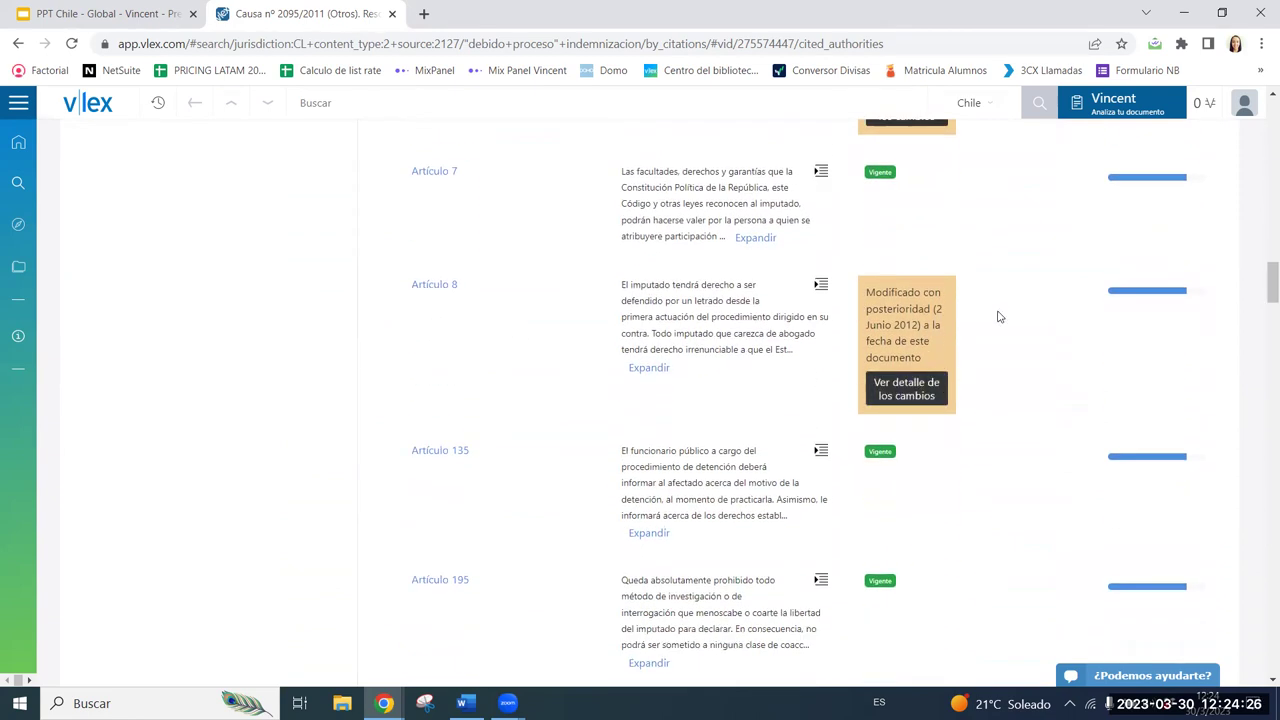
{"action": "scroll", "coordinate": [997, 317], "scroll_direction": "up", "scroll_amount": 15}
{"action": "scroll", "coordinate": [997, 314], "scroll_direction": "up", "scroll_amount": 15}
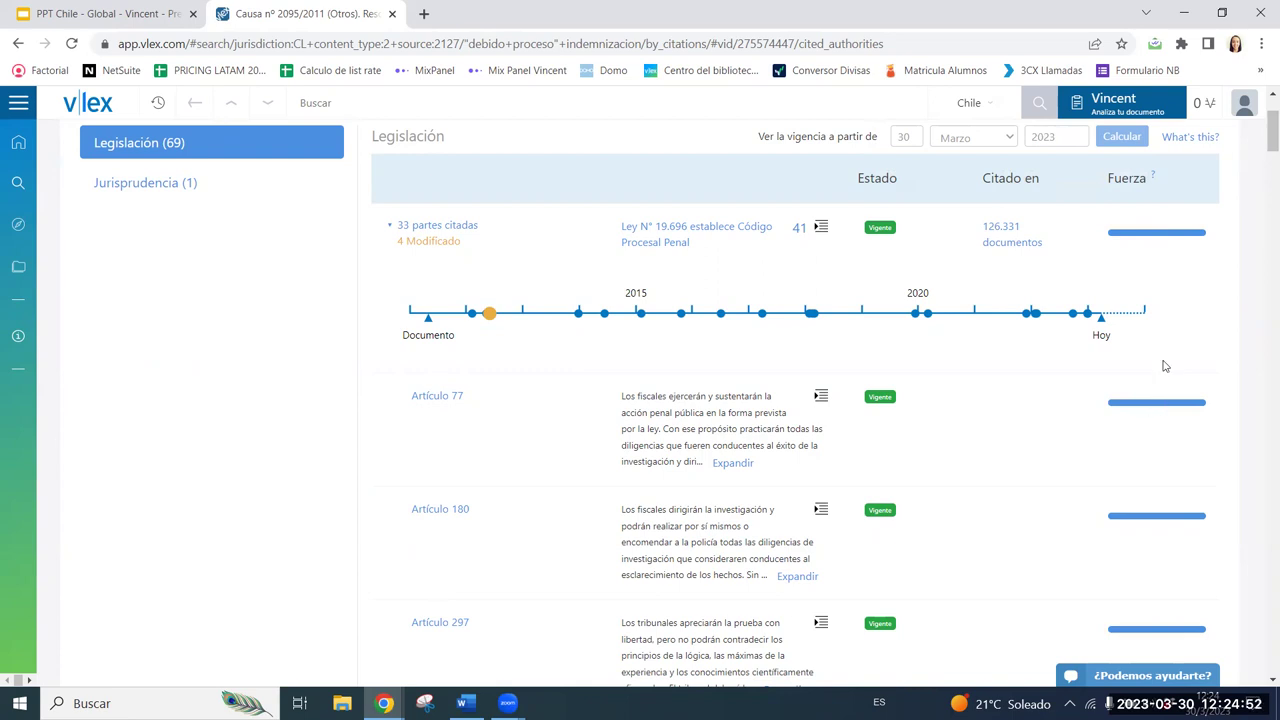
{"action": "scroll", "coordinate": [1152, 425], "scroll_direction": "down", "scroll_amount": 4}
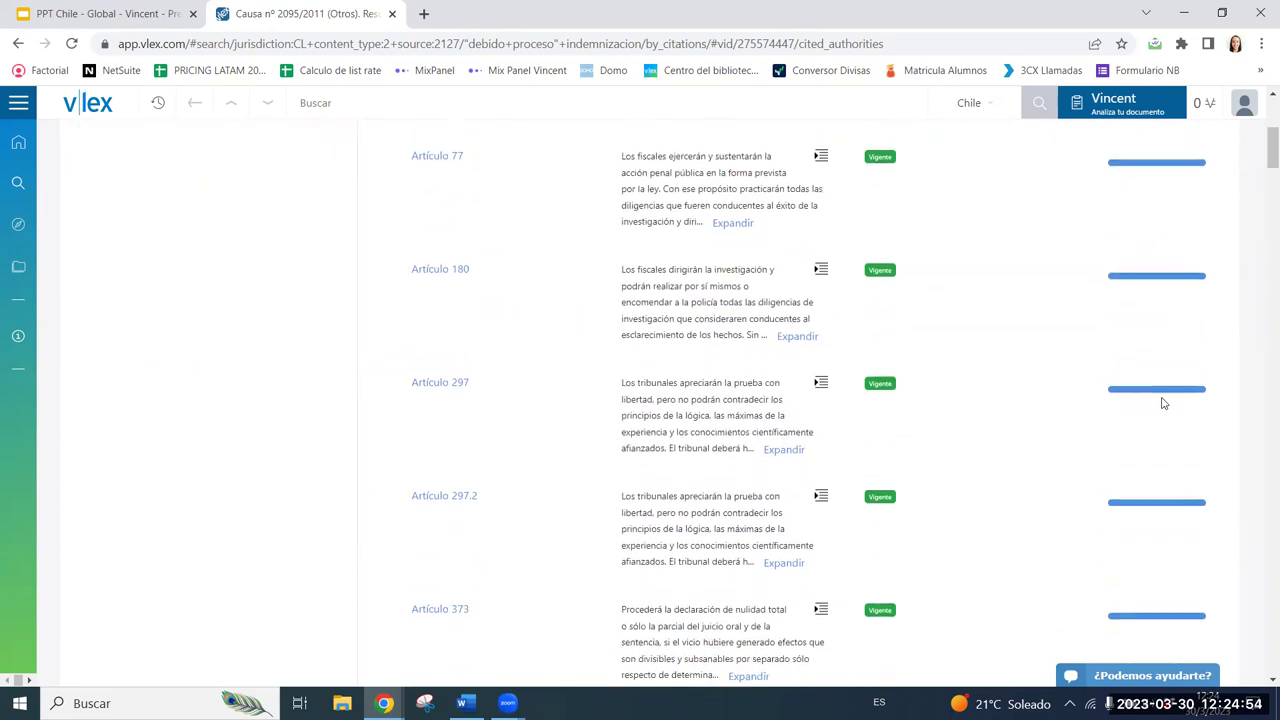
Examine the Estado and Fuerza of the remaining cited articles of Ley N° 19.696, down to the Constitución Política citations.
{"action": "scroll", "coordinate": [1162, 418], "scroll_direction": "down", "scroll_amount": 15}
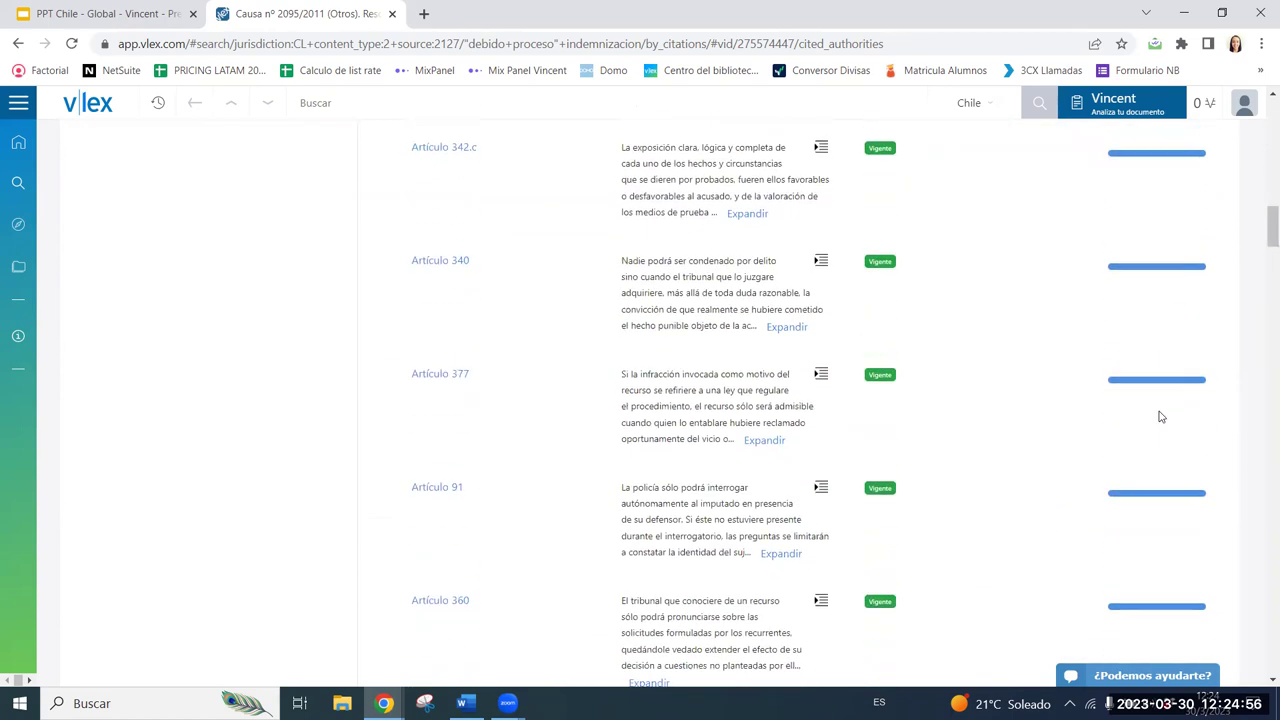
{"action": "scroll", "coordinate": [1162, 420], "scroll_direction": "down", "scroll_amount": 8}
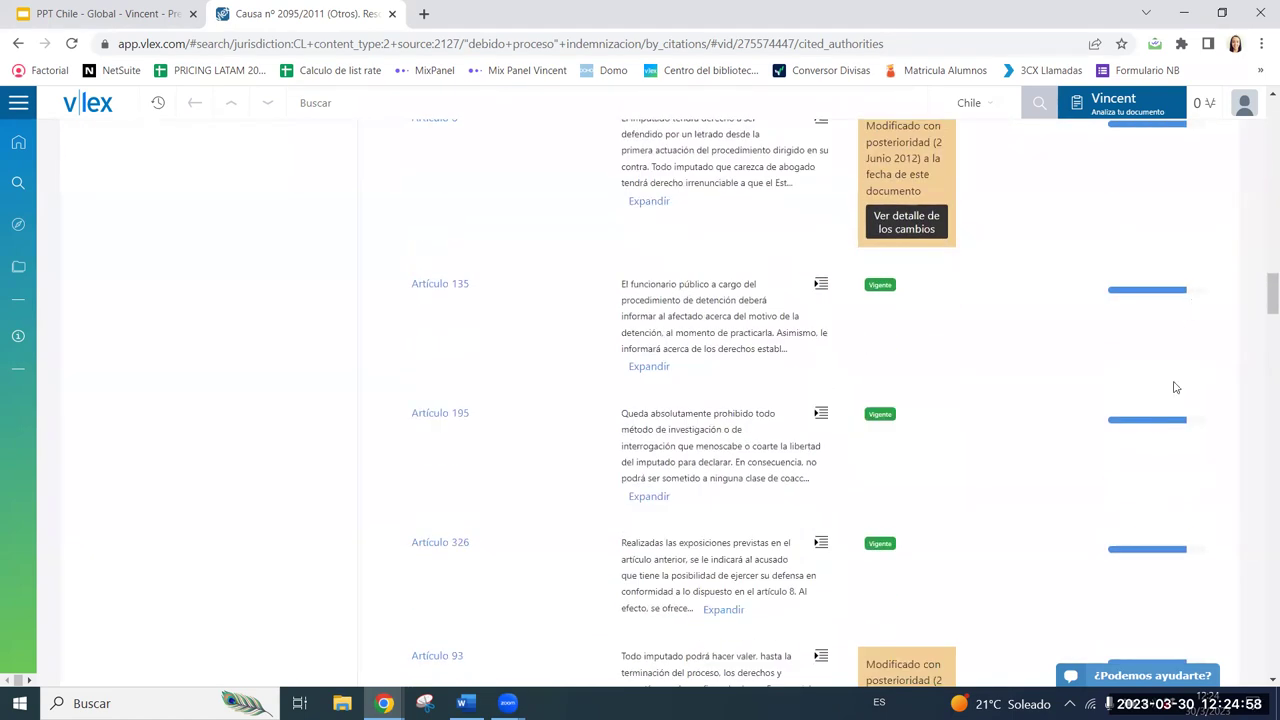
{"action": "scroll", "coordinate": [1140, 480], "scroll_direction": "down", "scroll_amount": 4}
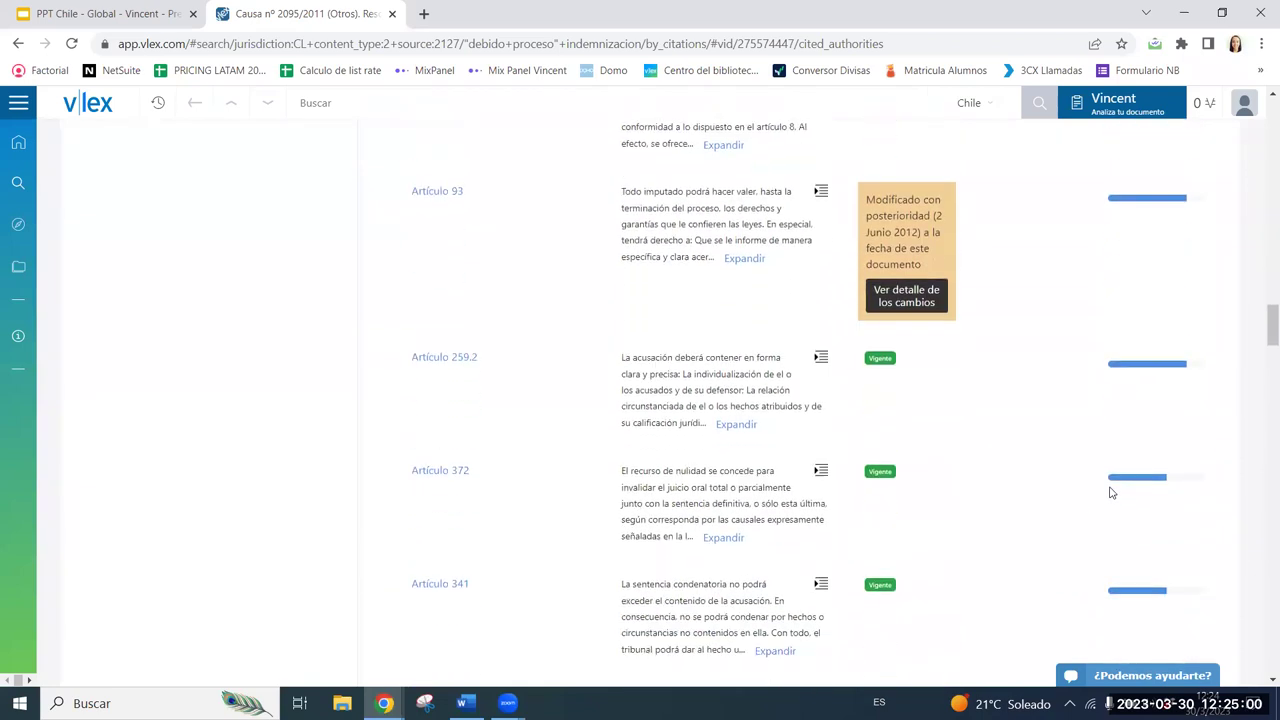
{"action": "scroll", "coordinate": [1125, 472], "scroll_direction": "down", "scroll_amount": 8}
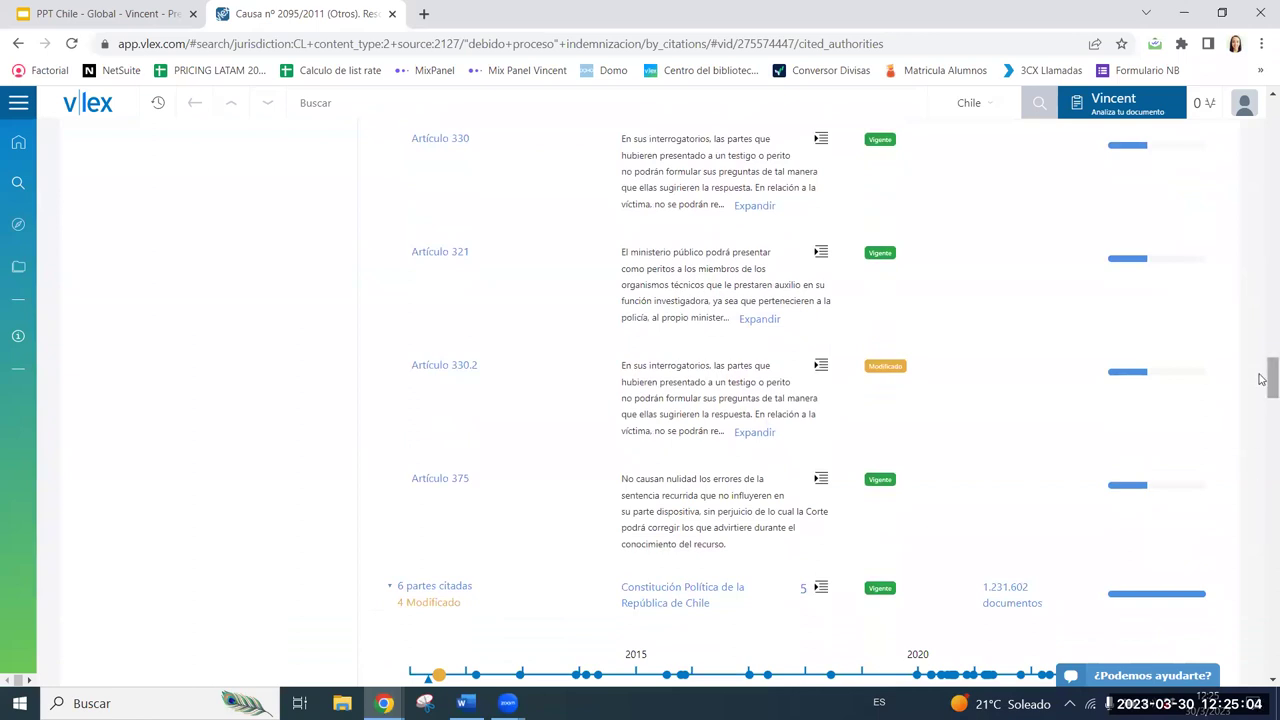
{"action": "scroll", "coordinate": [1262, 270], "scroll_direction": "up", "scroll_amount": 1}
{"action": "scroll", "coordinate": [1262, 270], "scroll_direction": "up", "scroll_amount": 12}
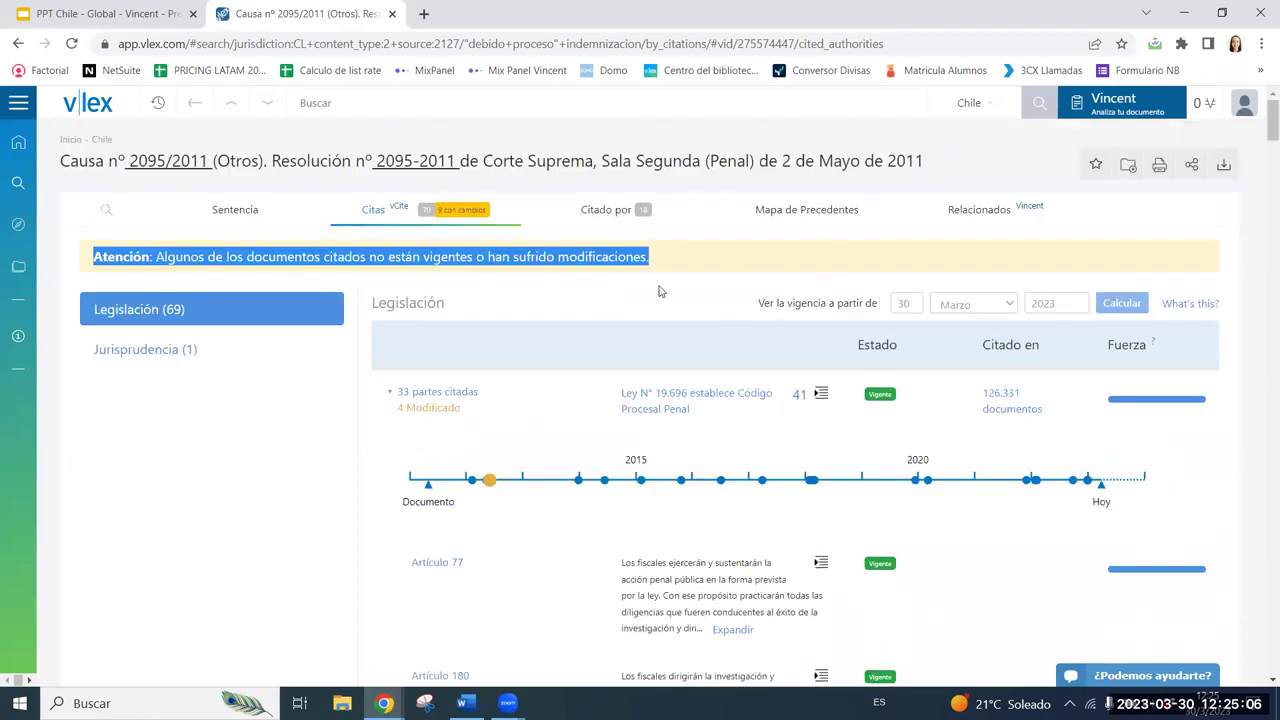
View the documents citing the ruling, and open its Mapa de Precedentes with the full explanation of the circles.
{"action": "left_click", "coordinate": [609, 219]}
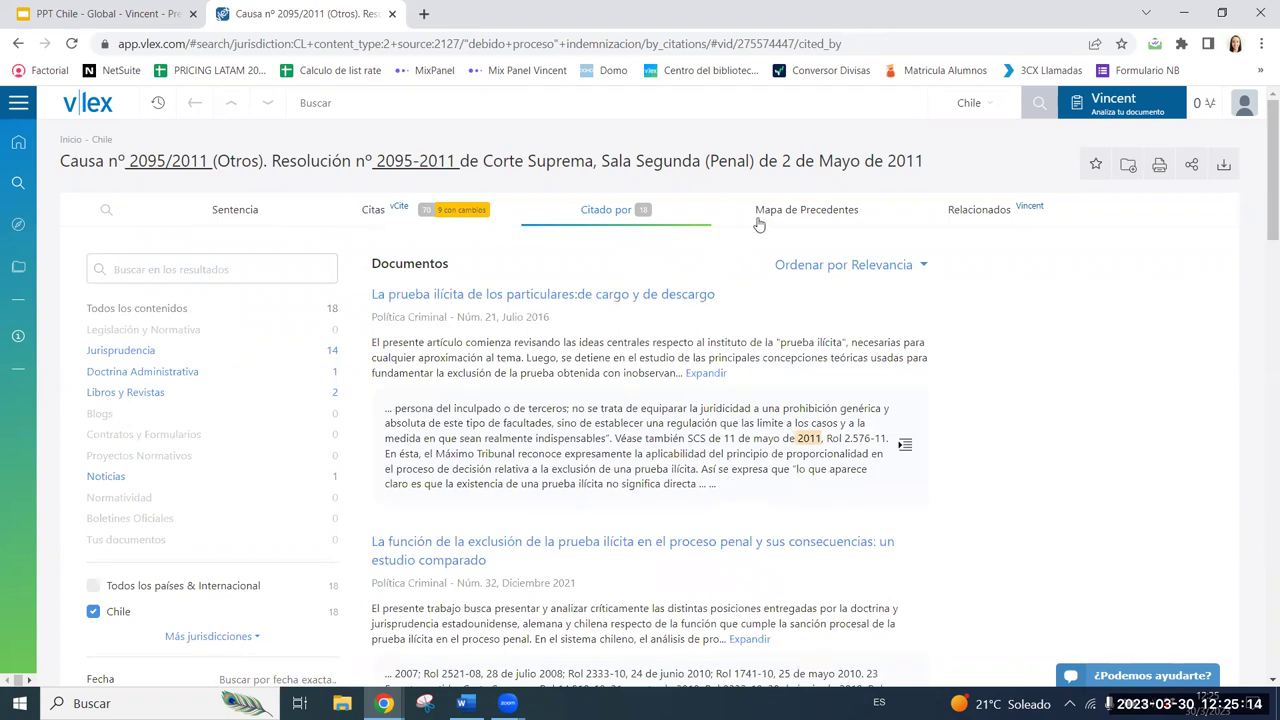
{"action": "left_click", "coordinate": [808, 209]}
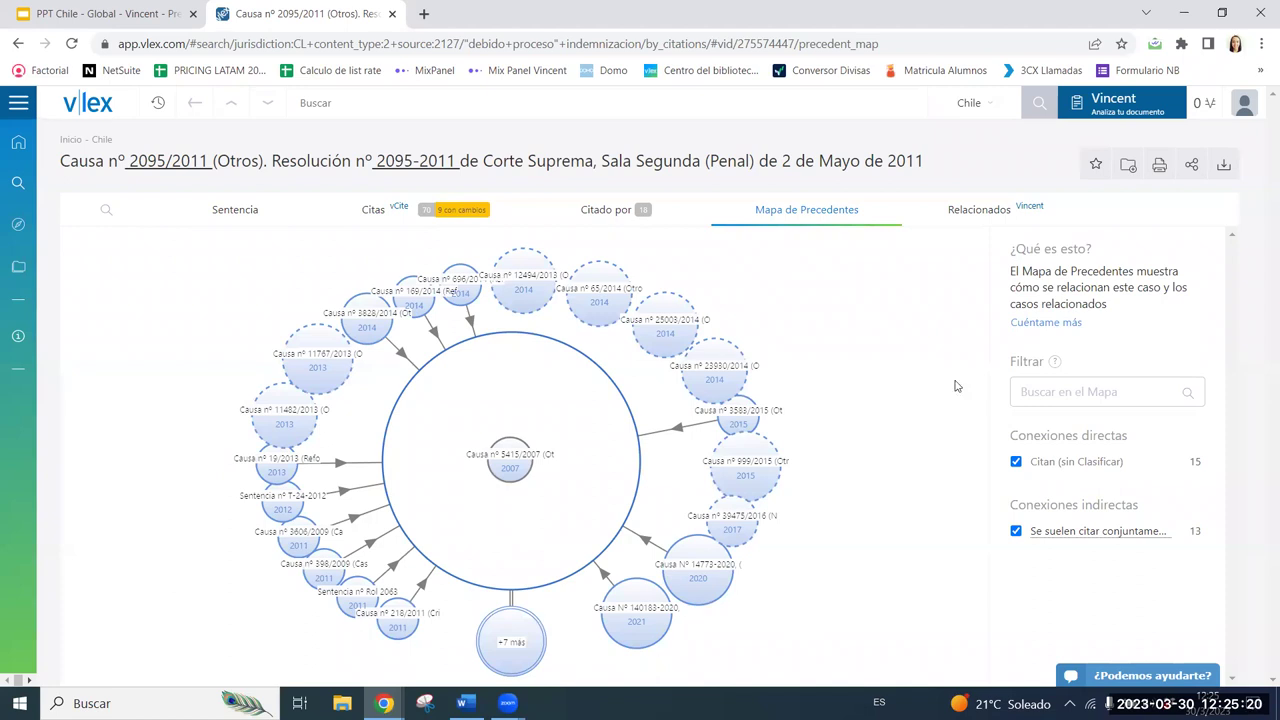
{"action": "left_click", "coordinate": [1045, 323]}
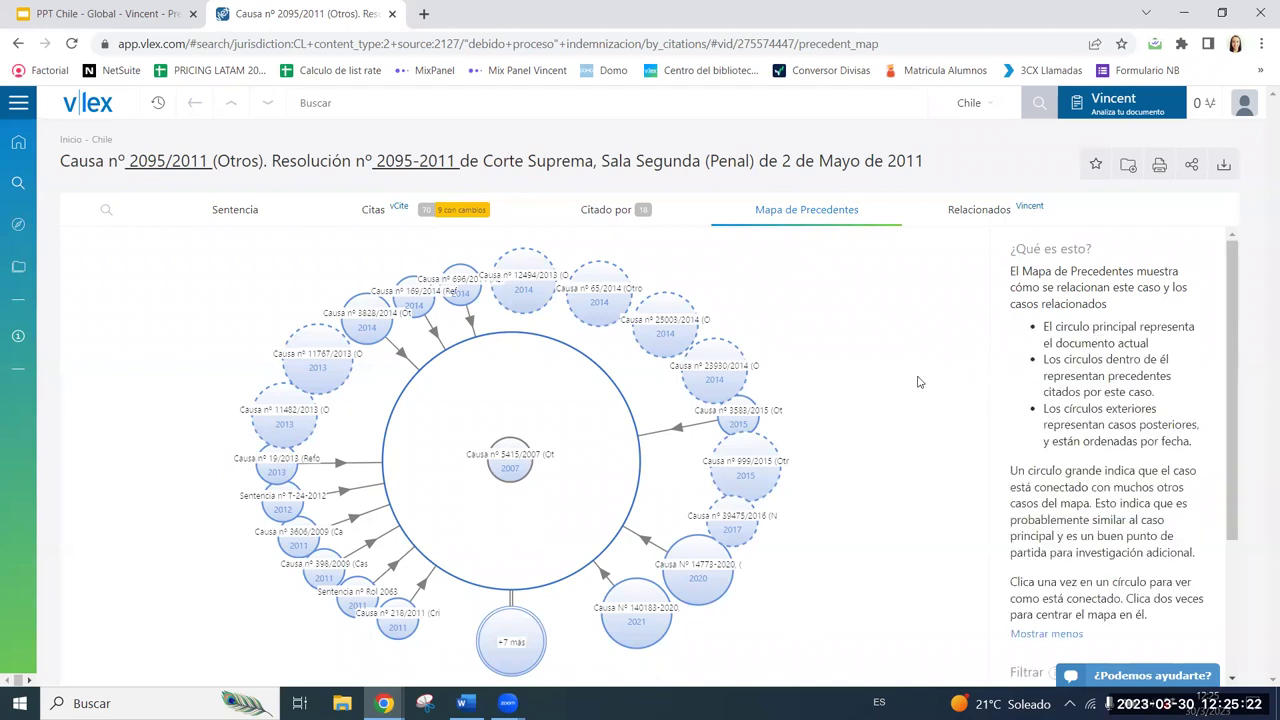
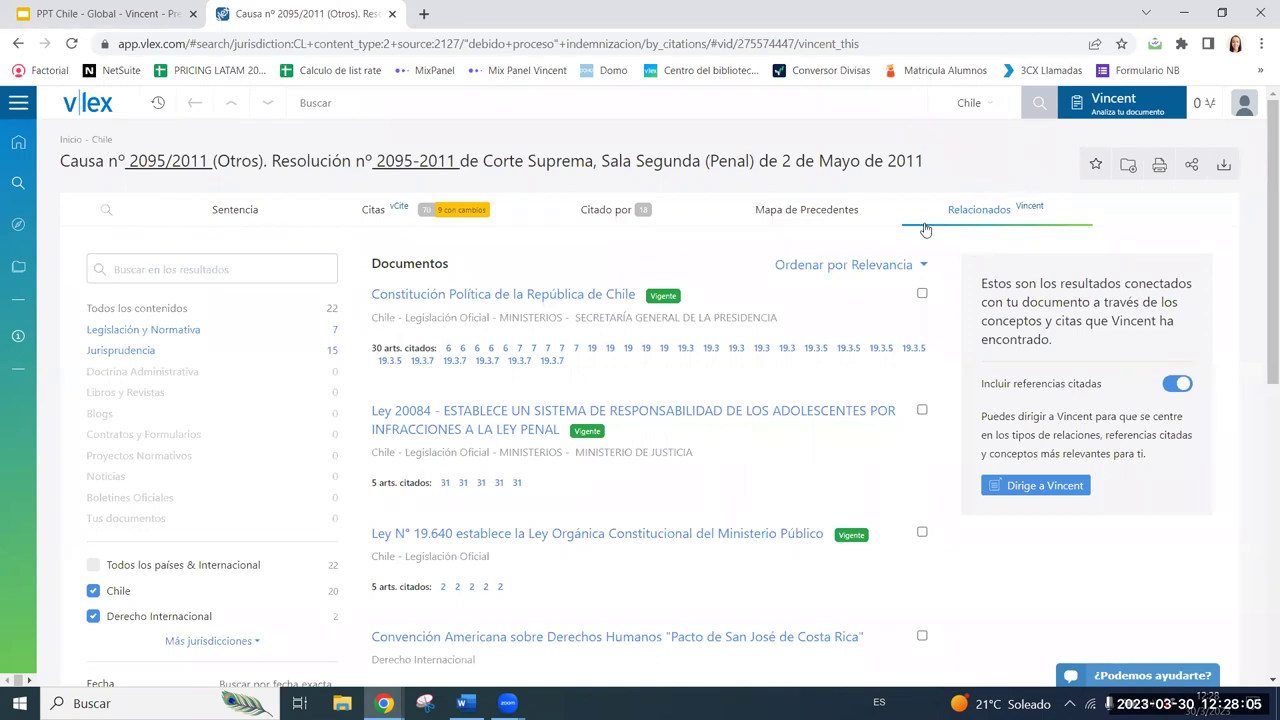
Review the connection types offered in Dirige a Vincent for the ruling's related documents, and cancel without applying changes.
{"action": "scroll", "coordinate": [784, 486], "scroll_direction": "down", "scroll_amount": 1}
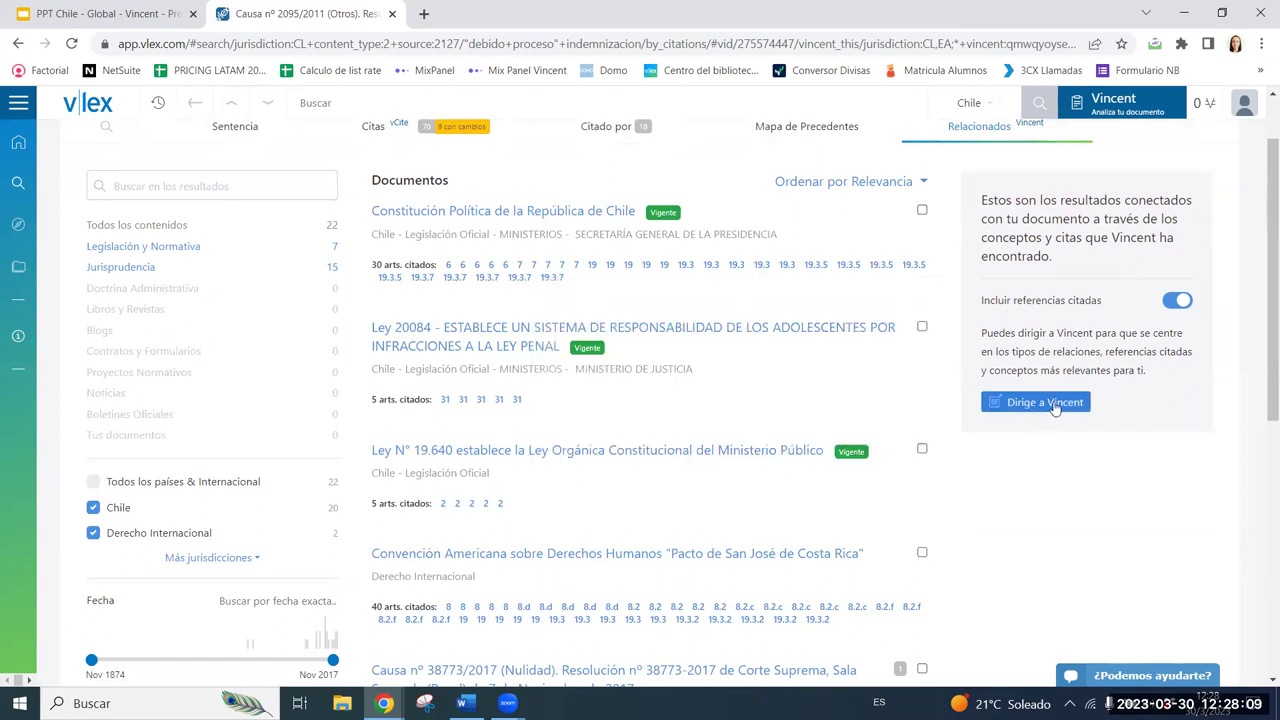
{"action": "left_click", "coordinate": [1021, 404]}
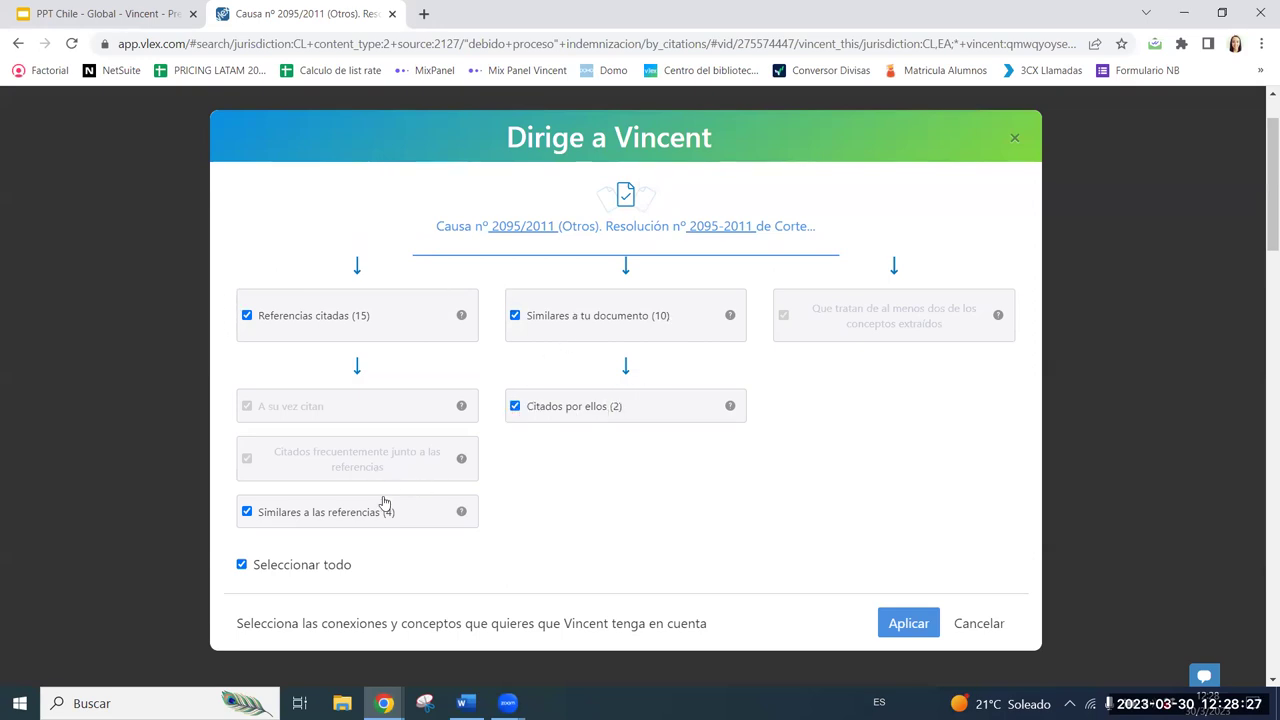
{"action": "left_click", "coordinate": [515, 406]}
{"action": "left_click", "coordinate": [247, 512]}
{"action": "left_click", "coordinate": [979, 623]}
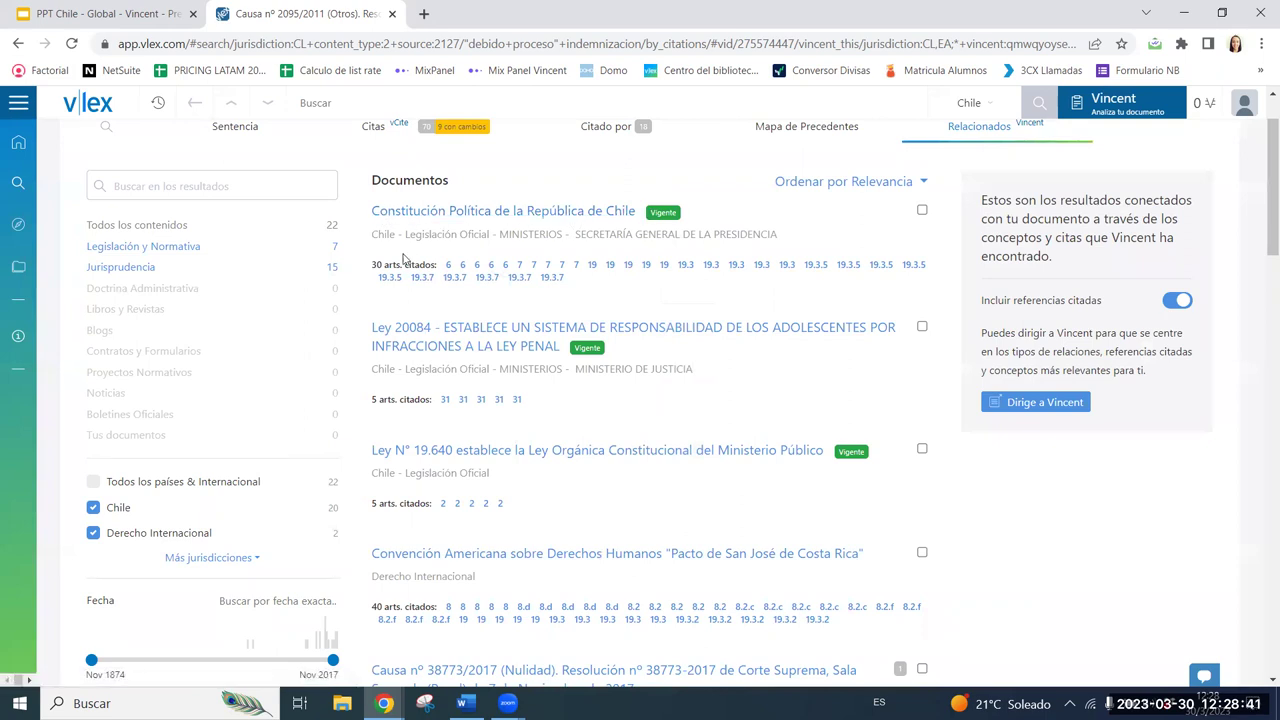
Examine the legislation and rulings that Vincent lists as related, including why each one is connected to the analysed ruling.
{"action": "scroll", "coordinate": [734, 411], "scroll_direction": "down", "scroll_amount": 2}
{"action": "scroll", "coordinate": [734, 411], "scroll_direction": "down", "scroll_amount": 3}
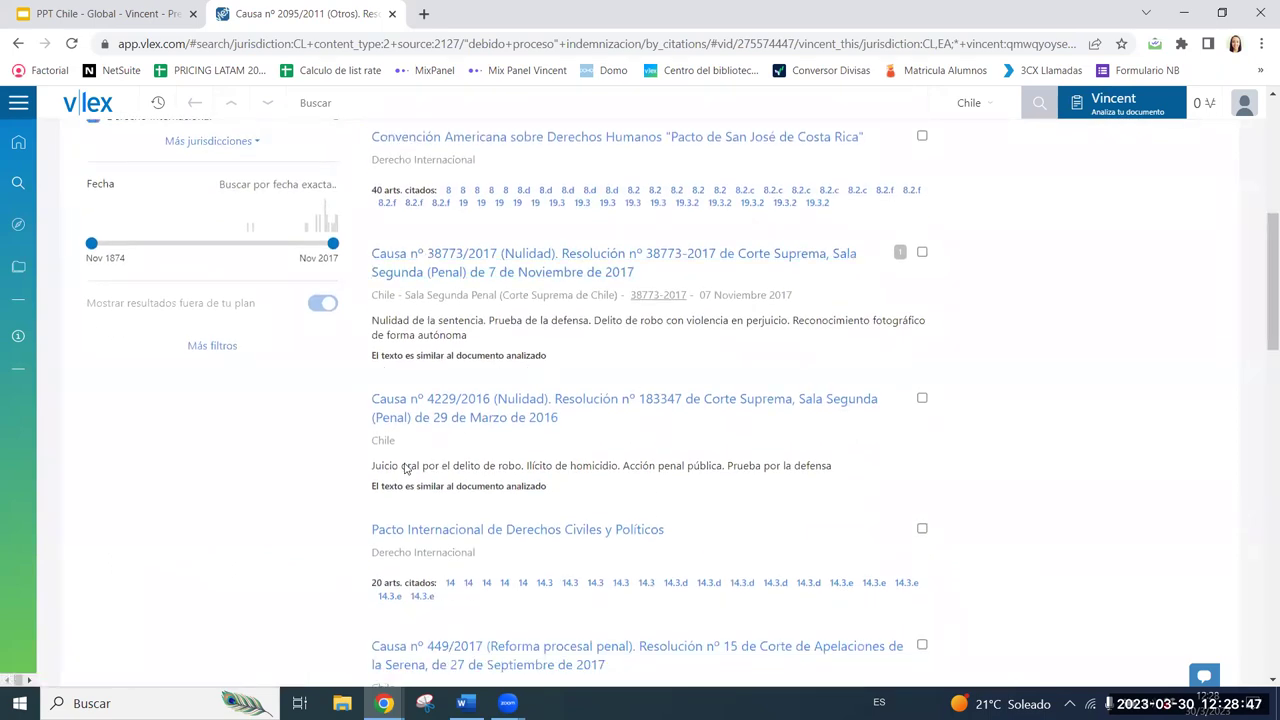
{"action": "scroll", "coordinate": [400, 472], "scroll_direction": "down", "scroll_amount": 5}
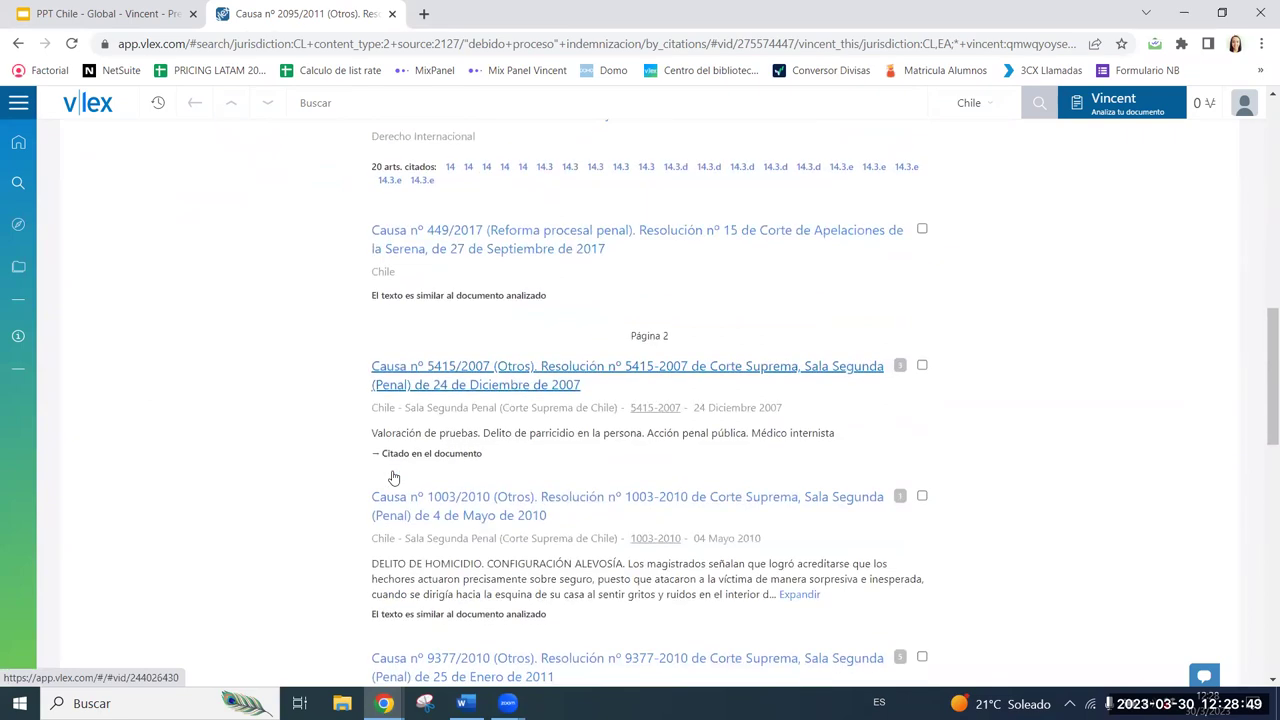
{"action": "scroll", "coordinate": [394, 478], "scroll_direction": "down", "scroll_amount": 2}
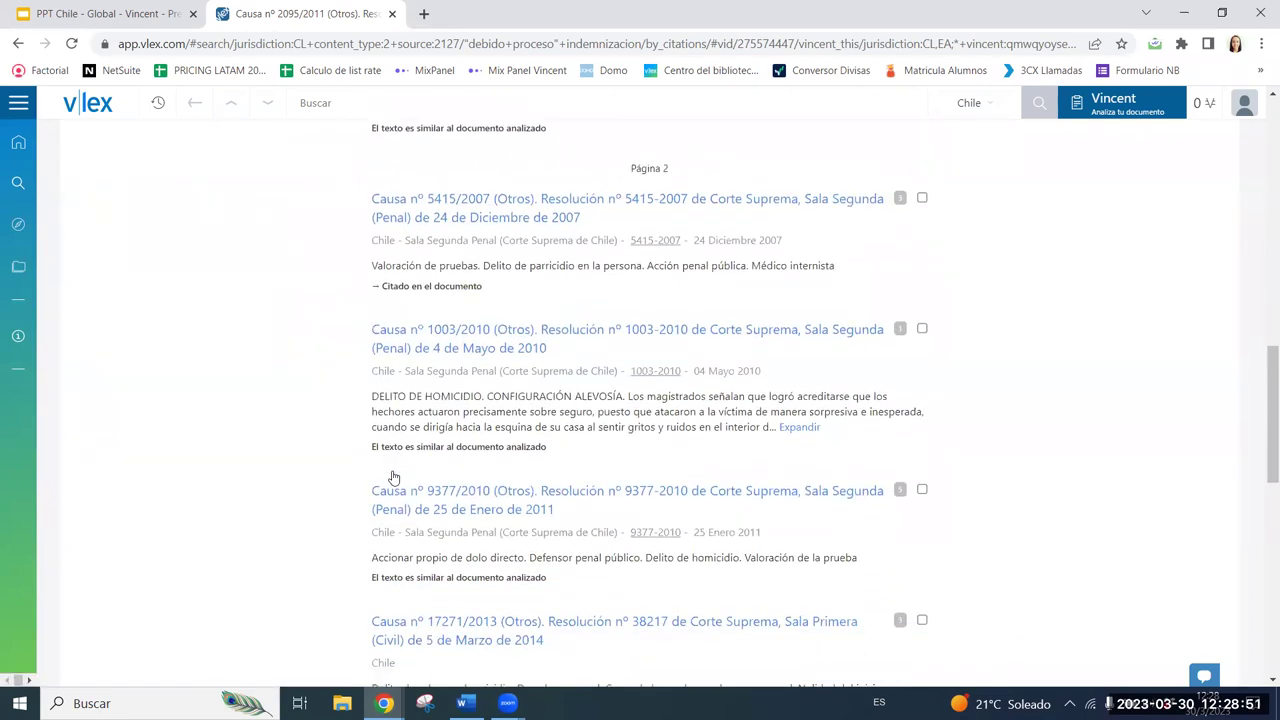
{"action": "scroll", "coordinate": [394, 478], "scroll_direction": "down", "scroll_amount": 8}
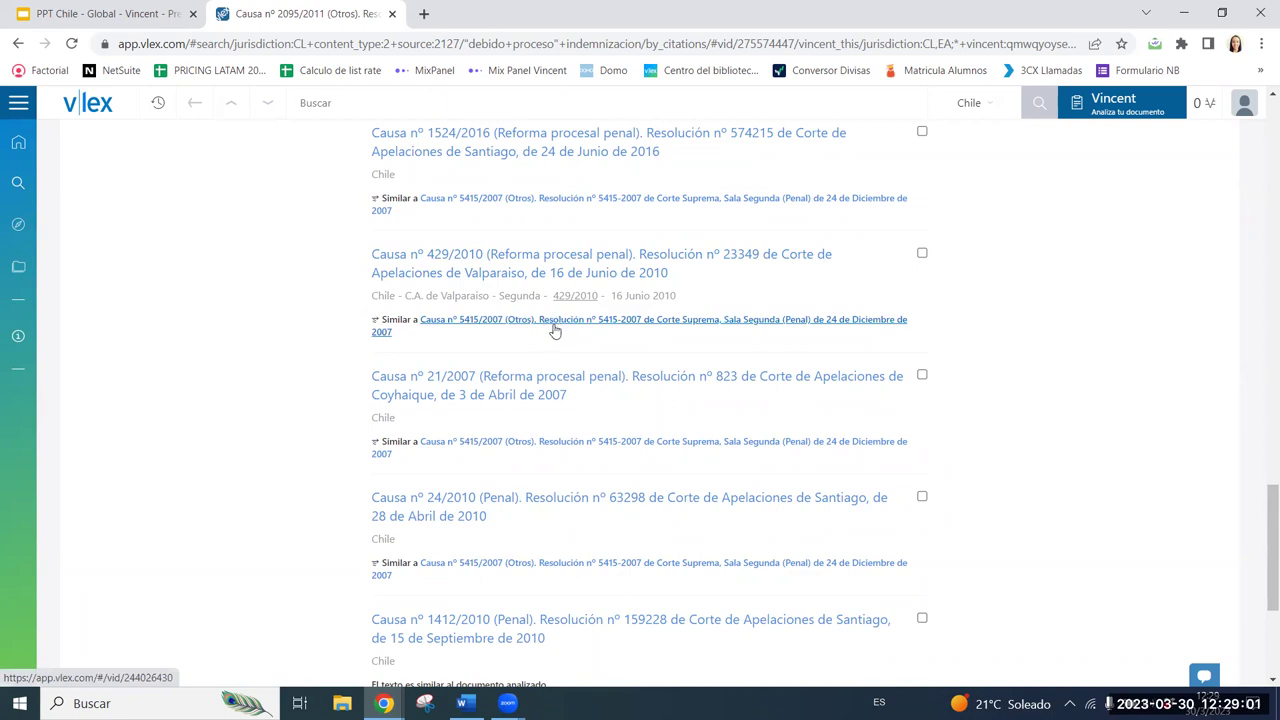
{"action": "scroll", "coordinate": [555, 331], "scroll_direction": "down", "scroll_amount": 3}
{"action": "left_click_drag", "start_coordinate": [1261, 543], "coordinate": [1244, 118]}
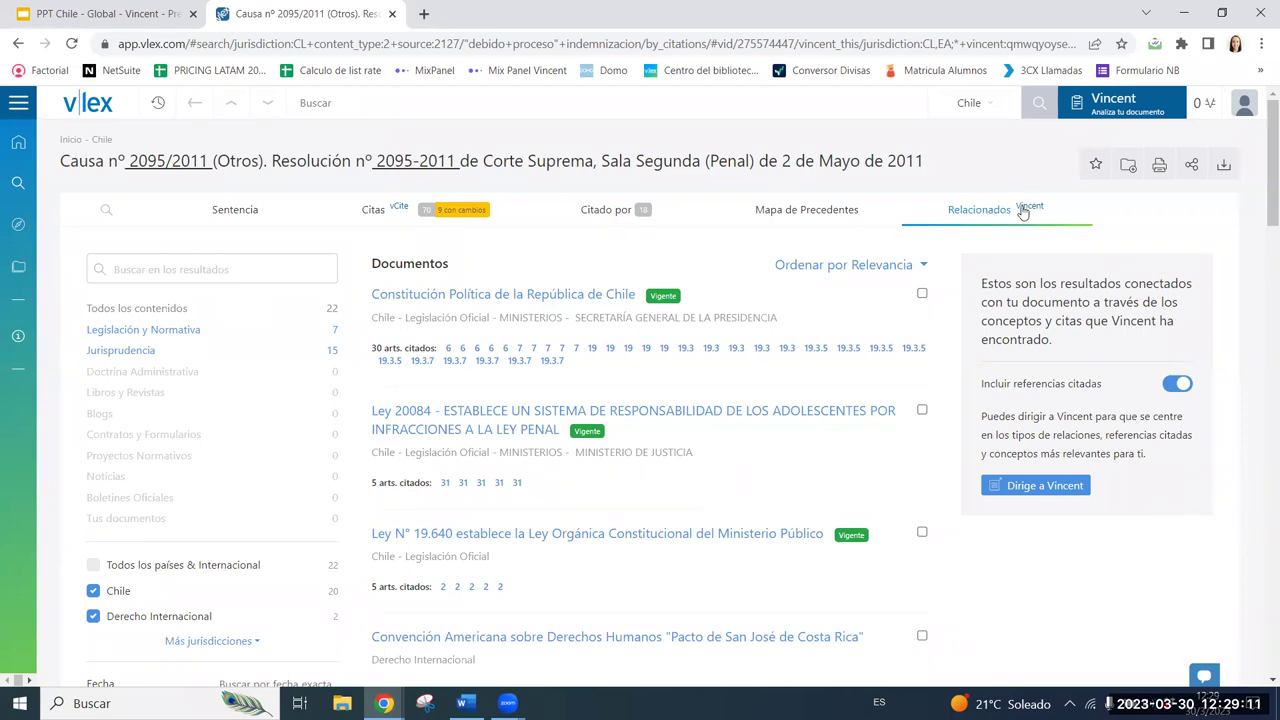
View Vincent's document upload dialog, dismiss it, and switch to the Sentencia - Vcites - Vincent document in Word.
{"action": "left_click", "coordinate": [1112, 108]}
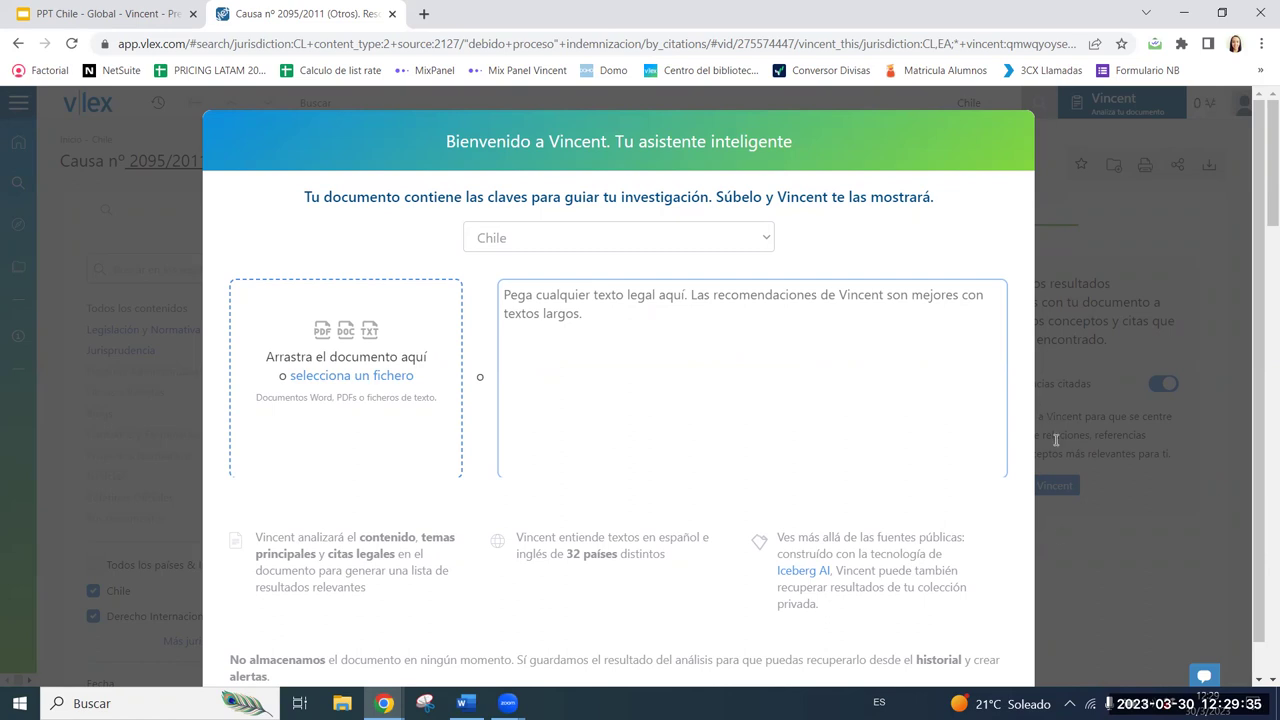
{"action": "left_click", "coordinate": [1060, 535]}
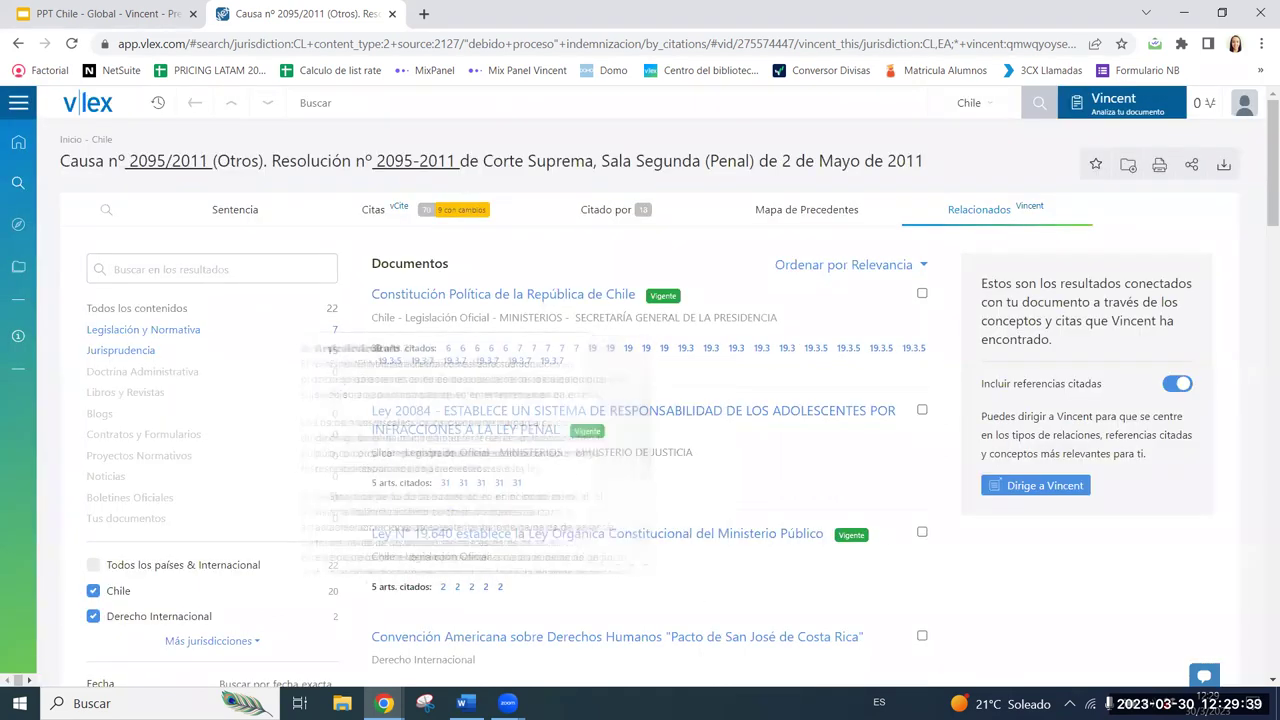
{"action": "left_click", "coordinate": [463, 703]}
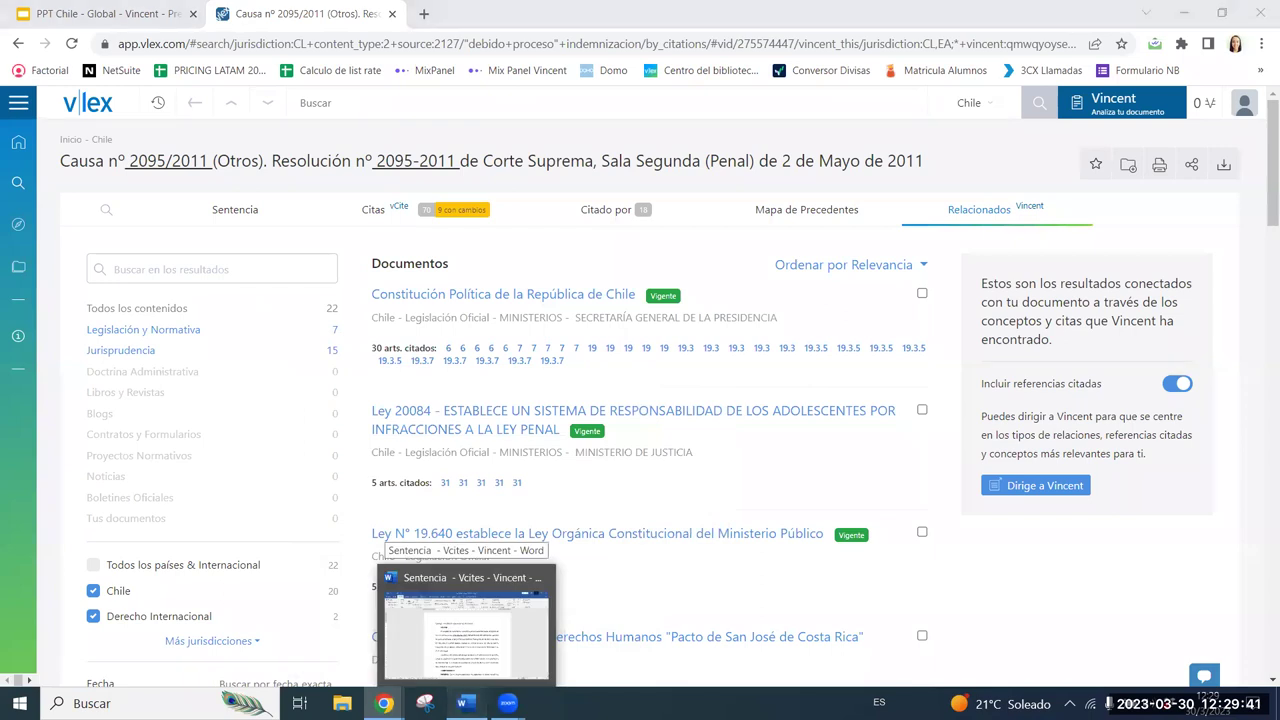
{"action": "left_click", "coordinate": [466, 630]}
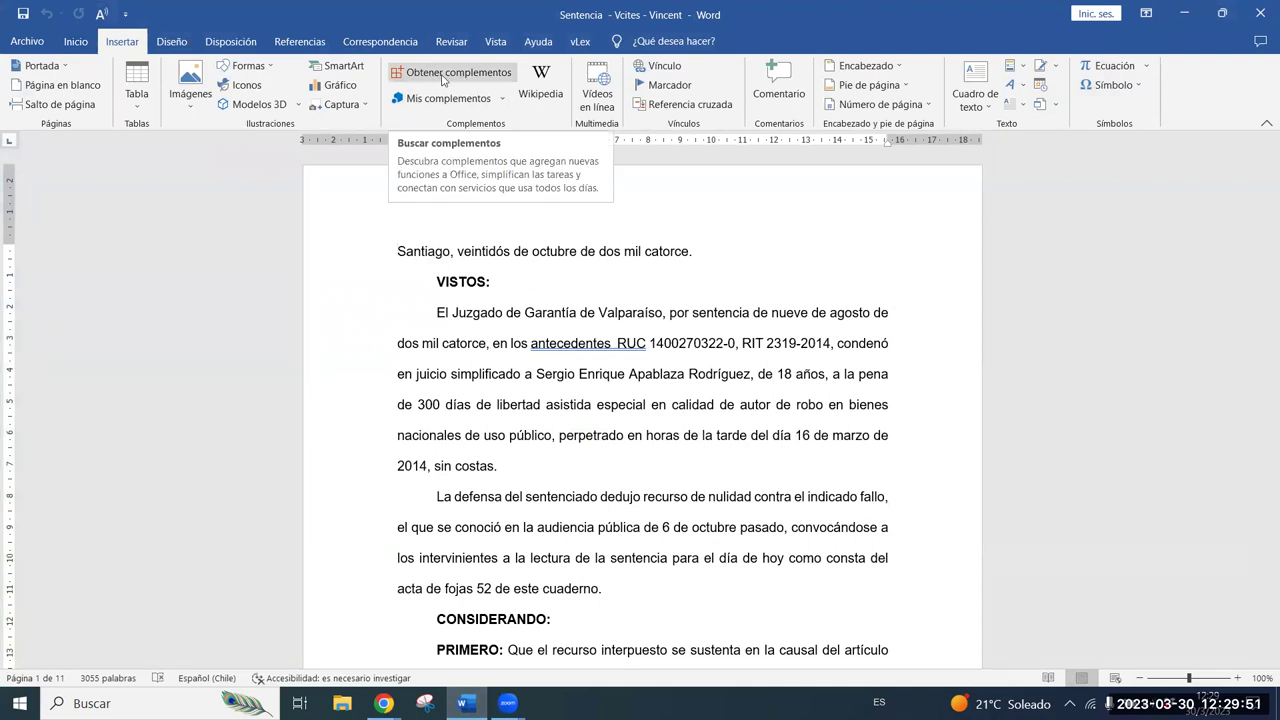
Search the Office add-in store for vlex and close the store without adding anything.
{"action": "left_click", "coordinate": [473, 76]}
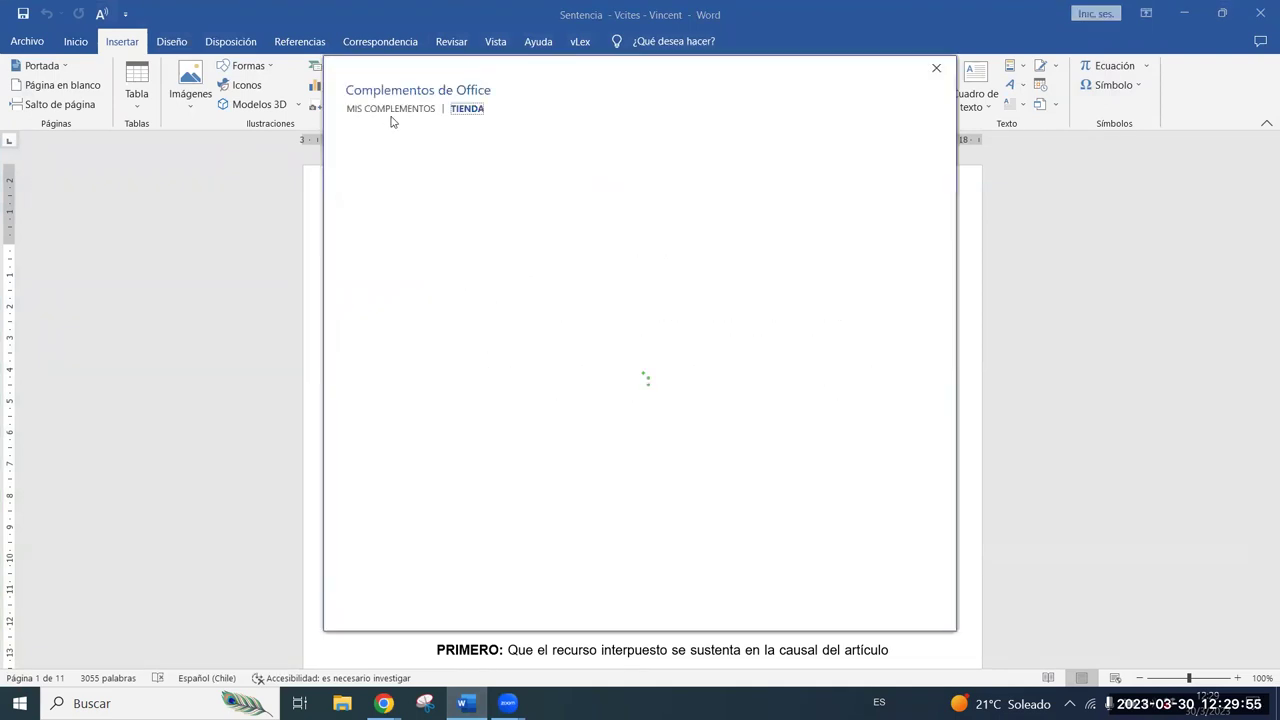
{"action": "left_click", "coordinate": [395, 193]}
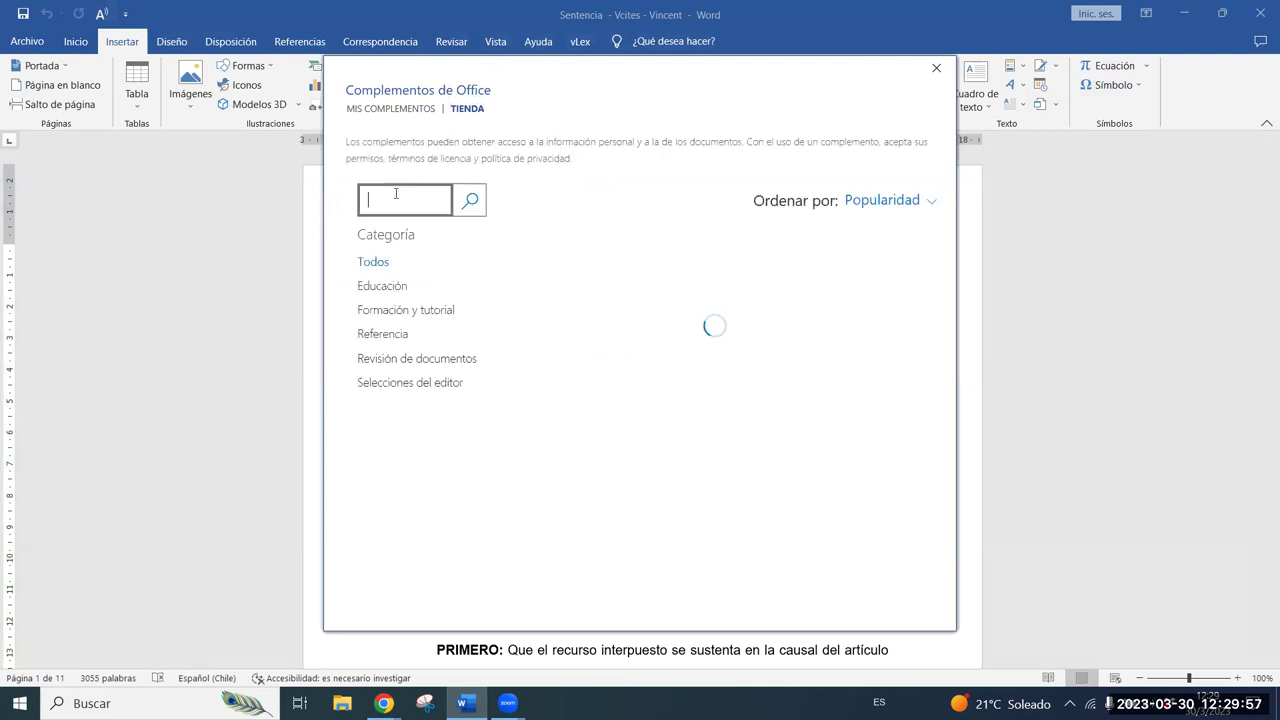
{"action": "type", "text": "vlex"}
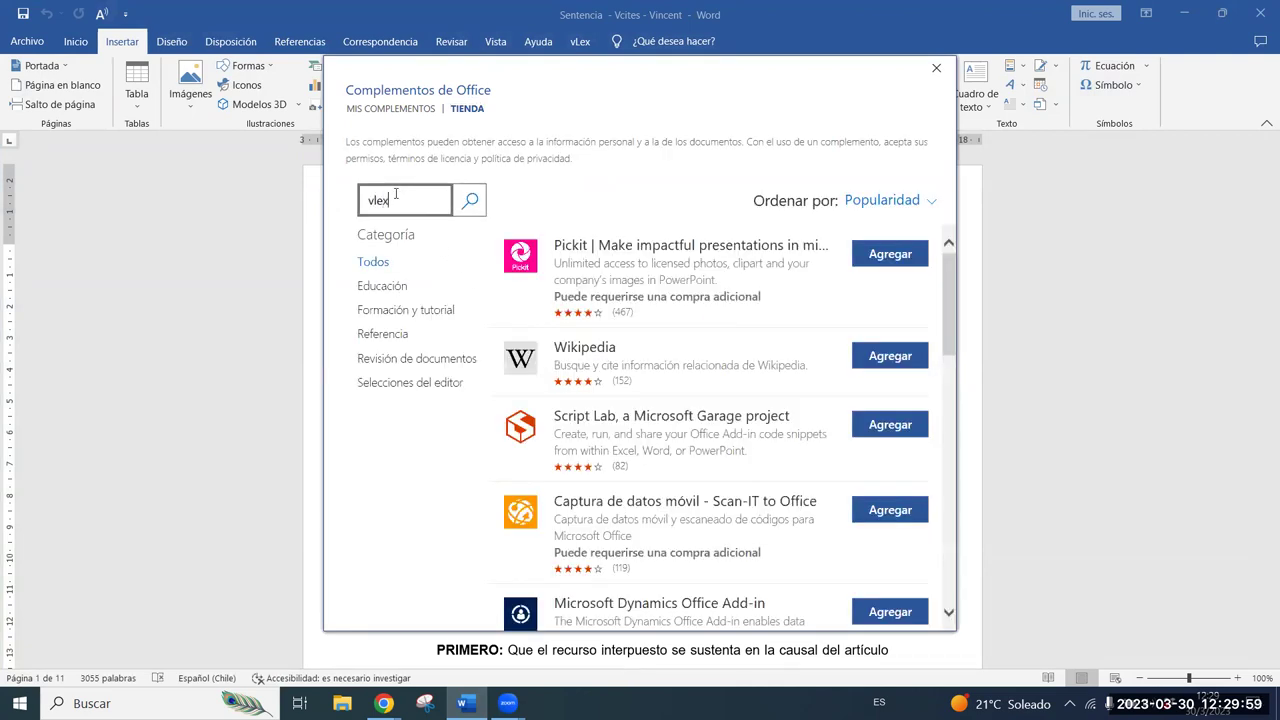
{"action": "key", "text": "Return"}
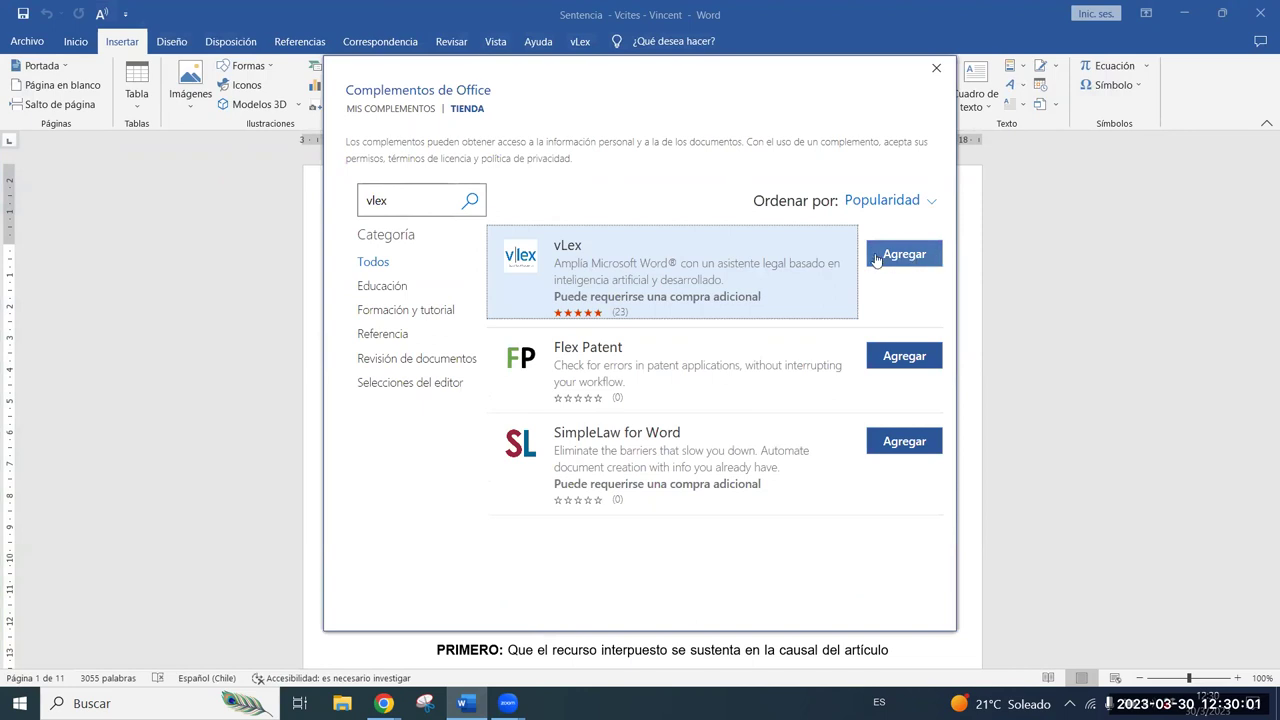
{"action": "left_click", "coordinate": [935, 68]}
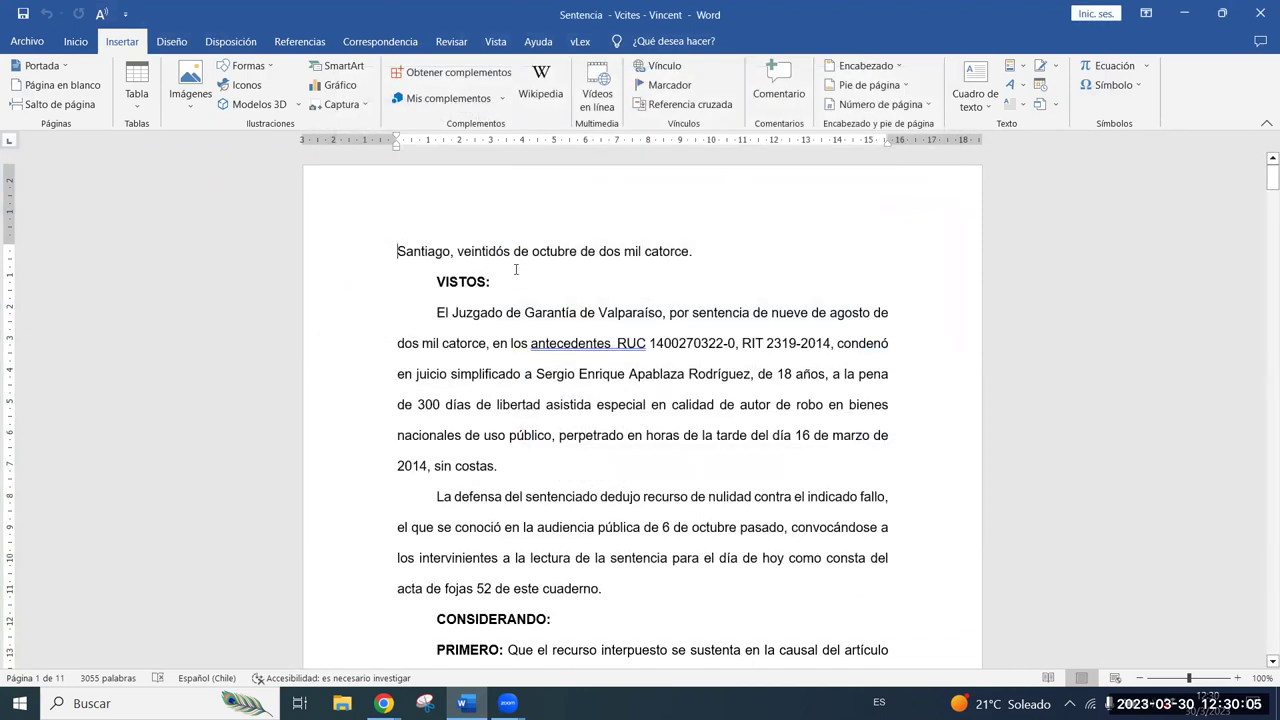
Run the vLex add-in's Vincent analysis on the open sentencia and view the available recommendation filters.
{"action": "left_click", "coordinate": [580, 45]}
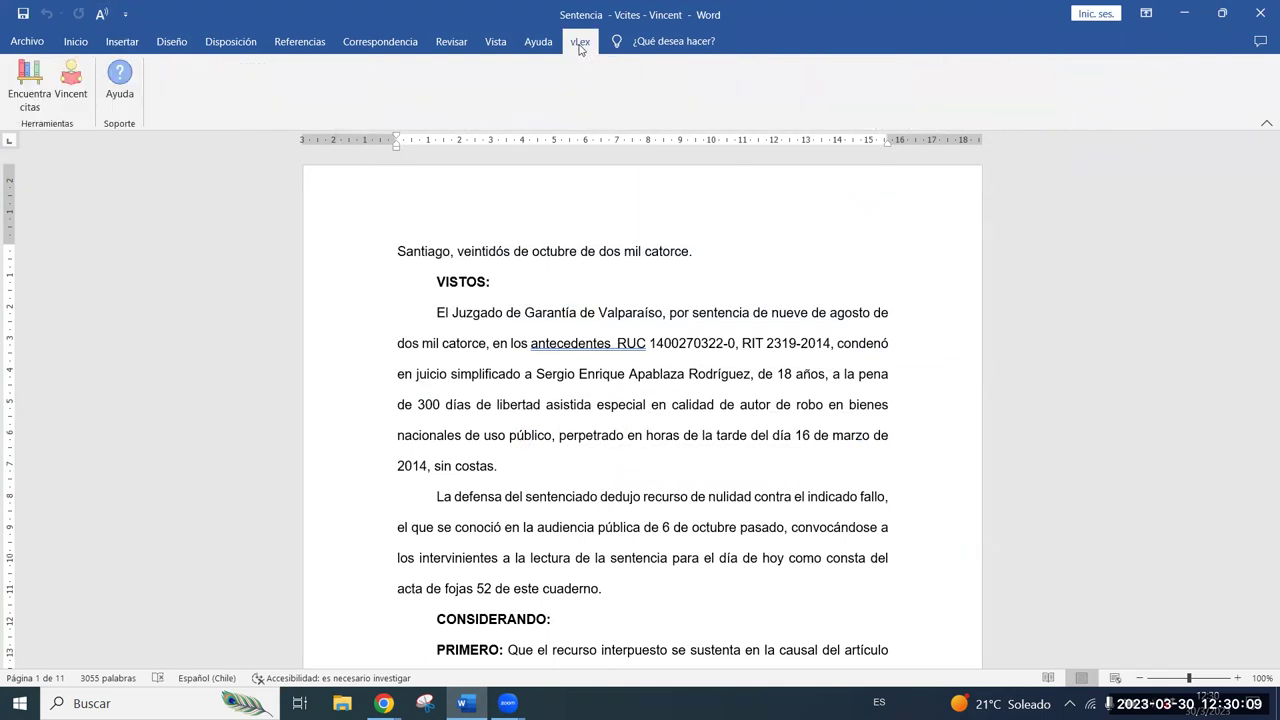
{"action": "left_click", "coordinate": [71, 78]}
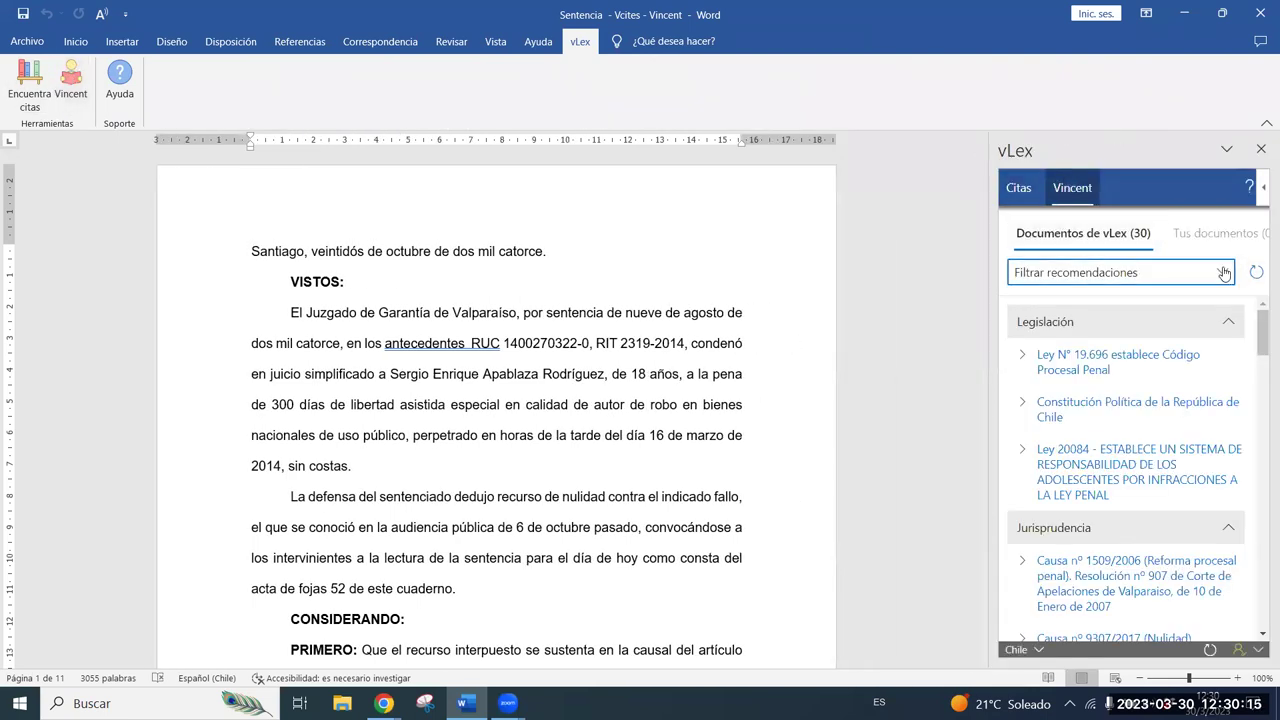
{"action": "left_click", "coordinate": [1222, 272]}
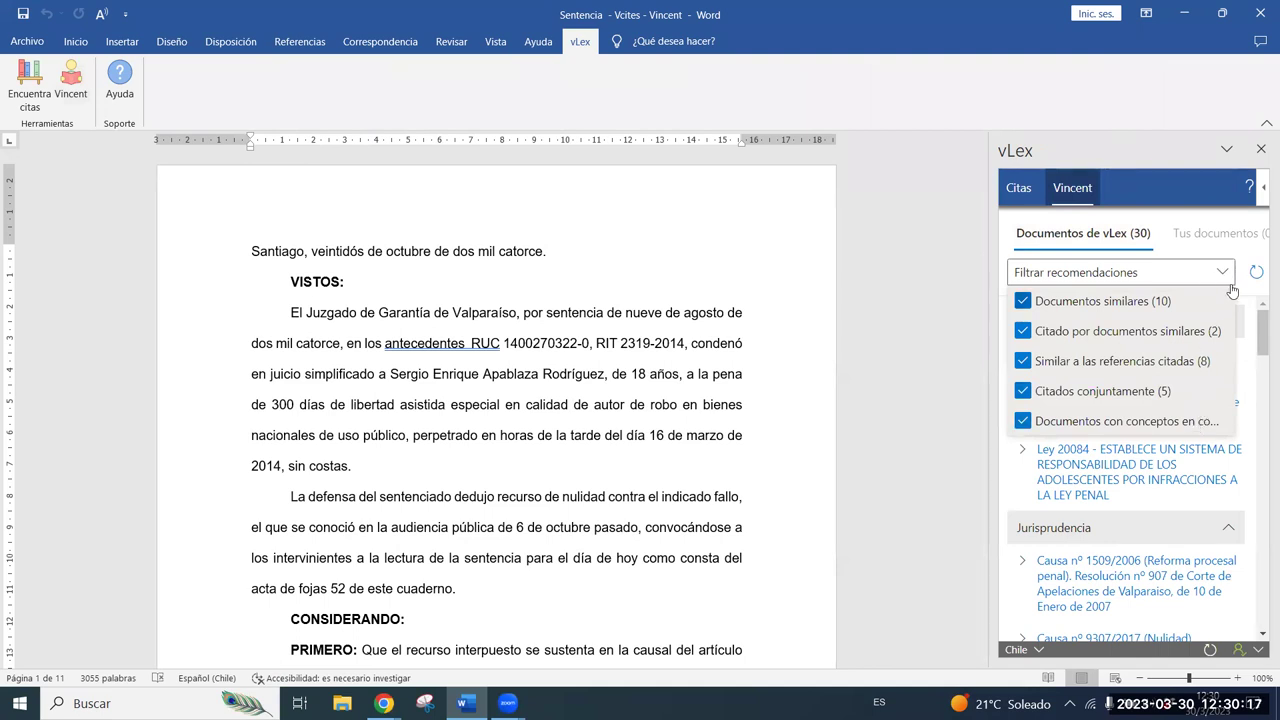
{"action": "left_click", "coordinate": [1227, 273]}
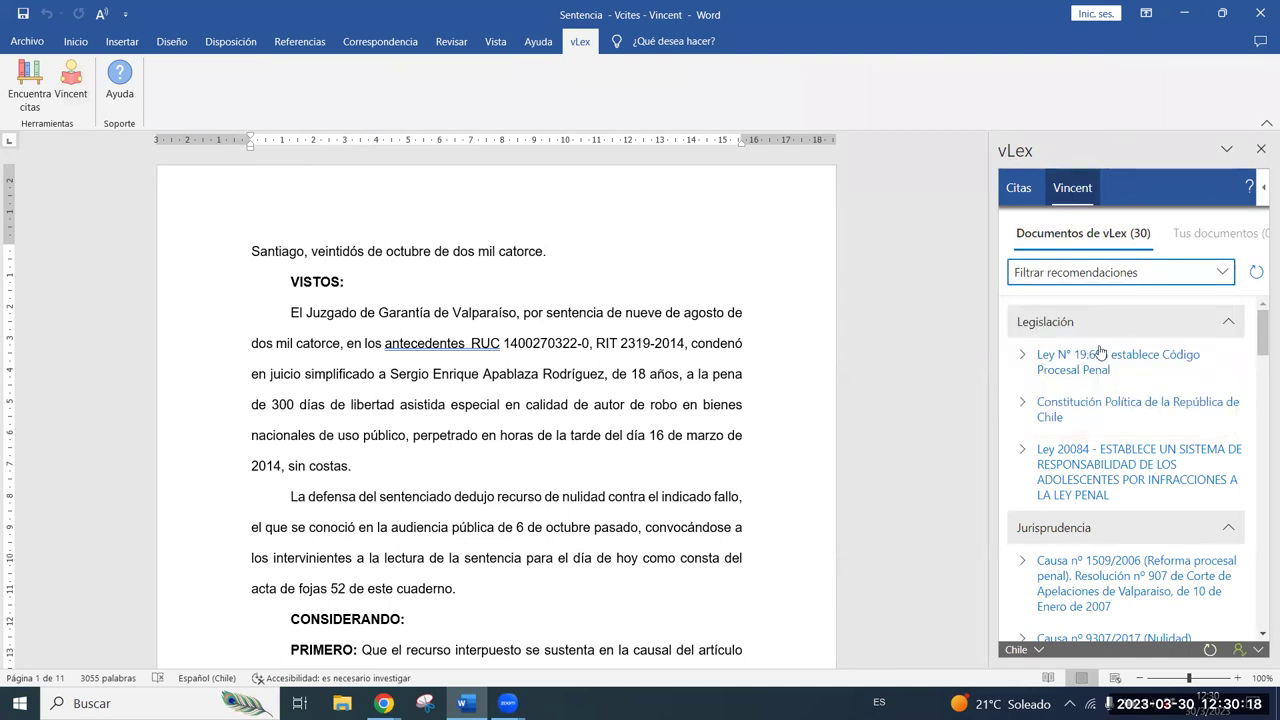
Expand the recommendation reasons for Ley N° 19.696, Ley 20084 and the ruling Causa nº 9307/2017.
{"action": "left_click", "coordinate": [1023, 356]}
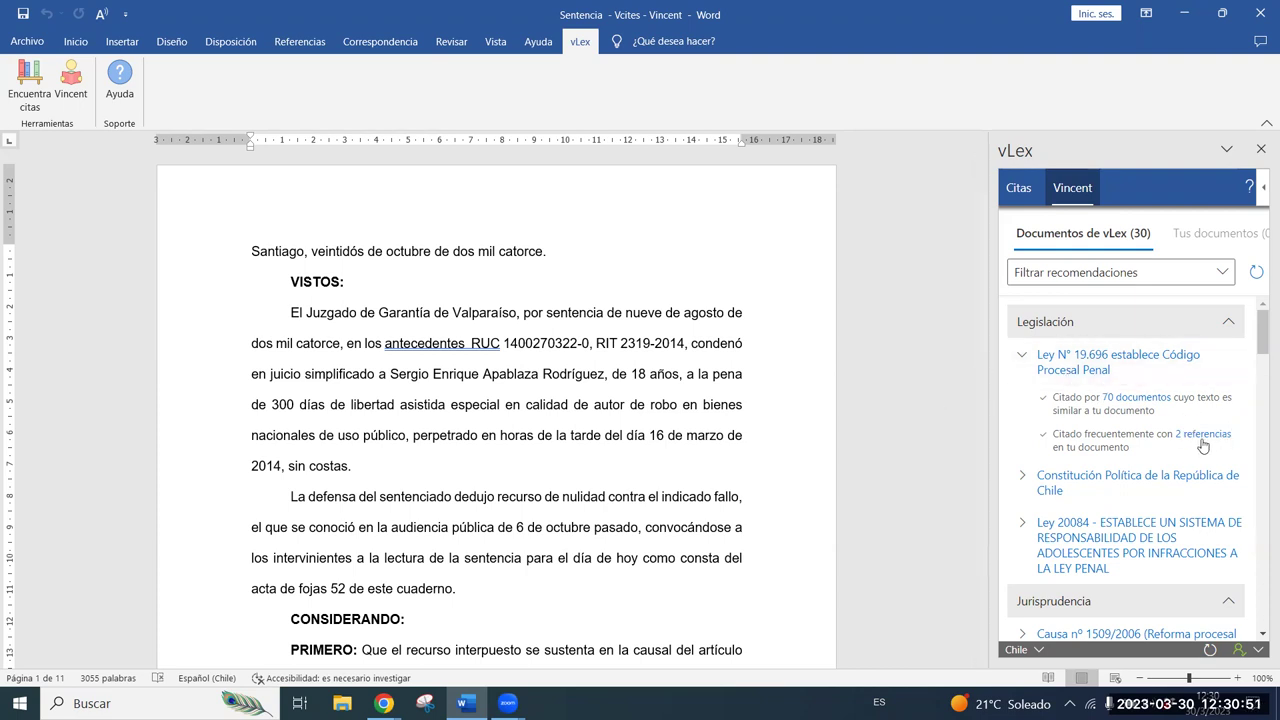
{"action": "scroll", "coordinate": [1076, 451], "scroll_direction": "down", "scroll_amount": 1}
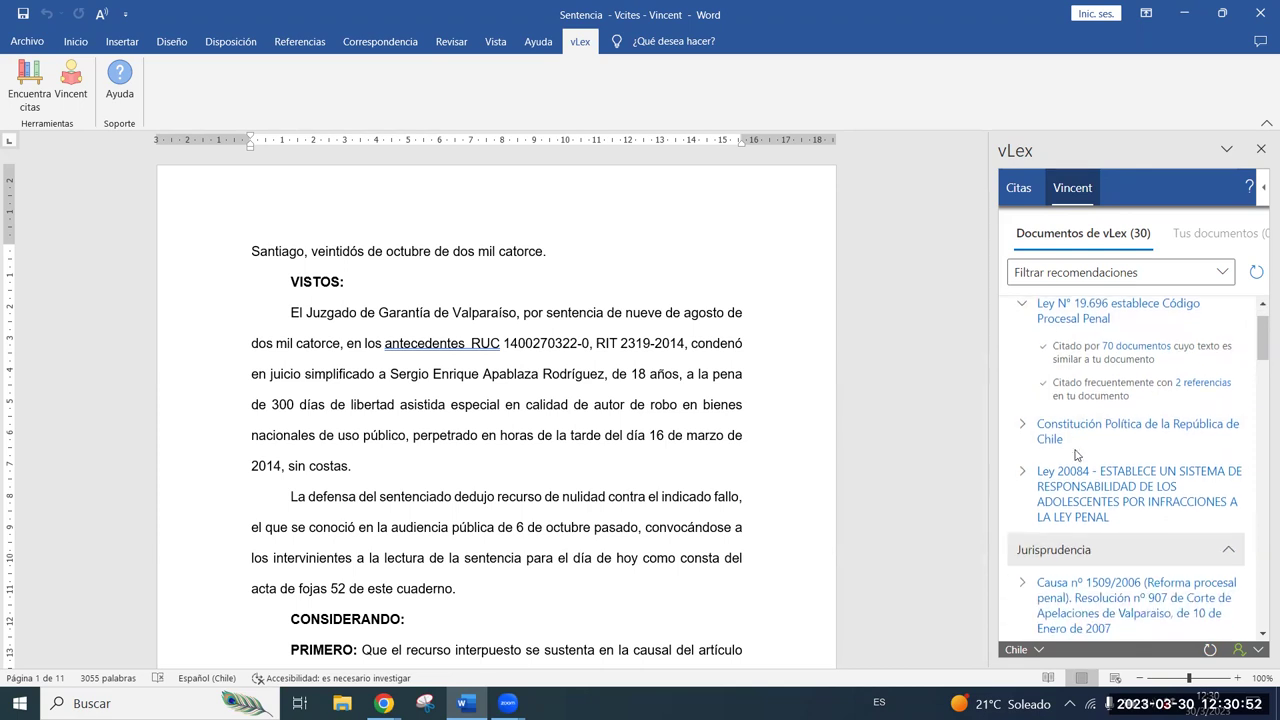
{"action": "left_click", "coordinate": [1018, 469]}
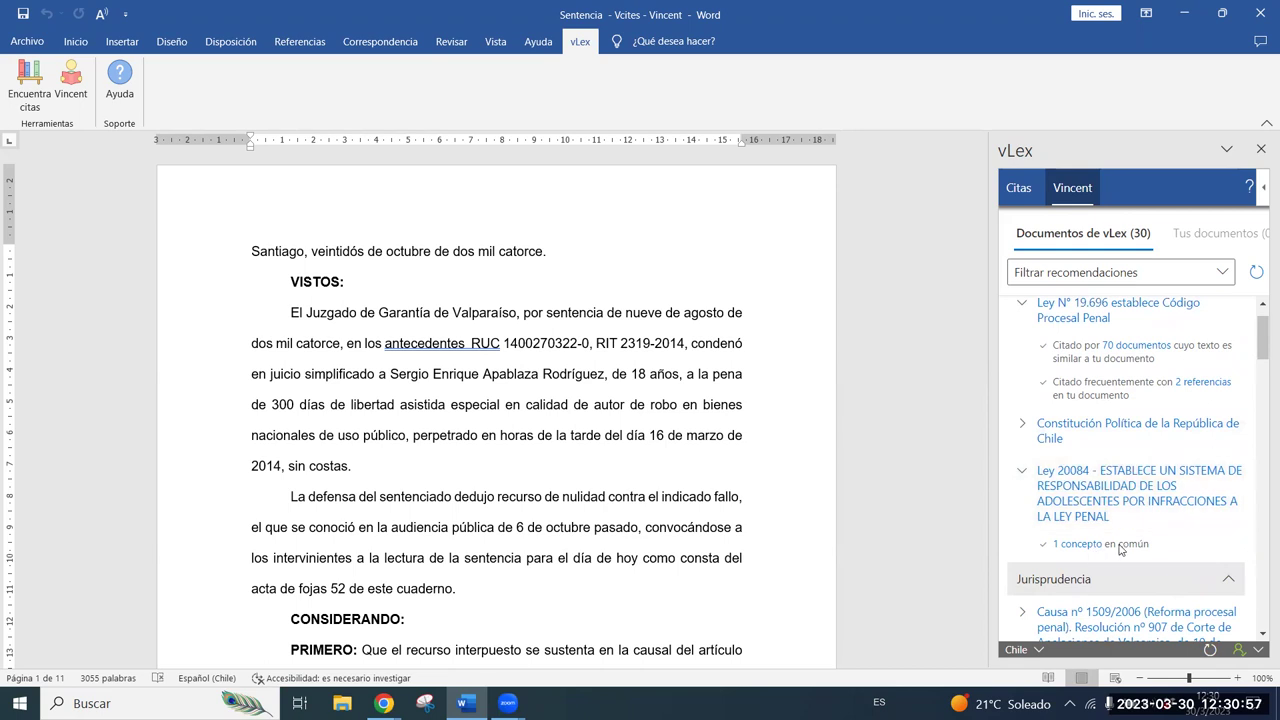
{"action": "scroll", "coordinate": [1120, 545], "scroll_direction": "down", "scroll_amount": 3}
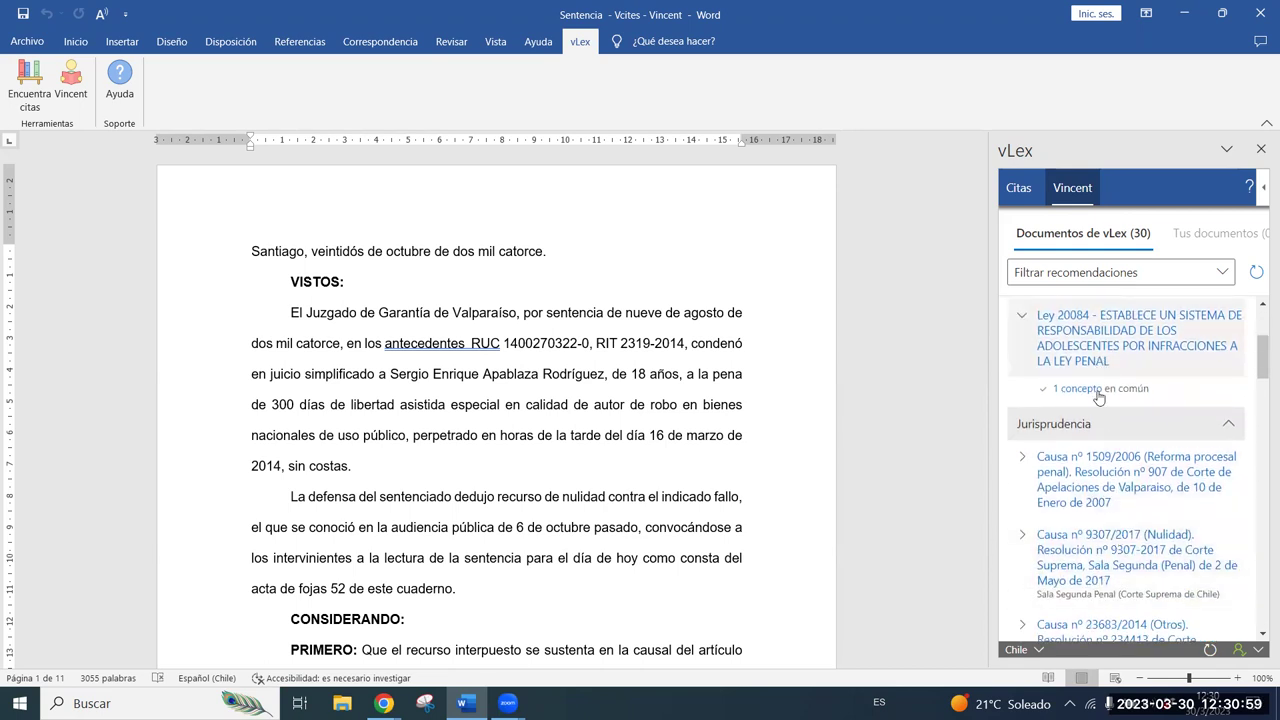
{"action": "left_click", "coordinate": [1021, 539]}
{"action": "scroll", "coordinate": [1109, 474], "scroll_direction": "down", "scroll_amount": 2}
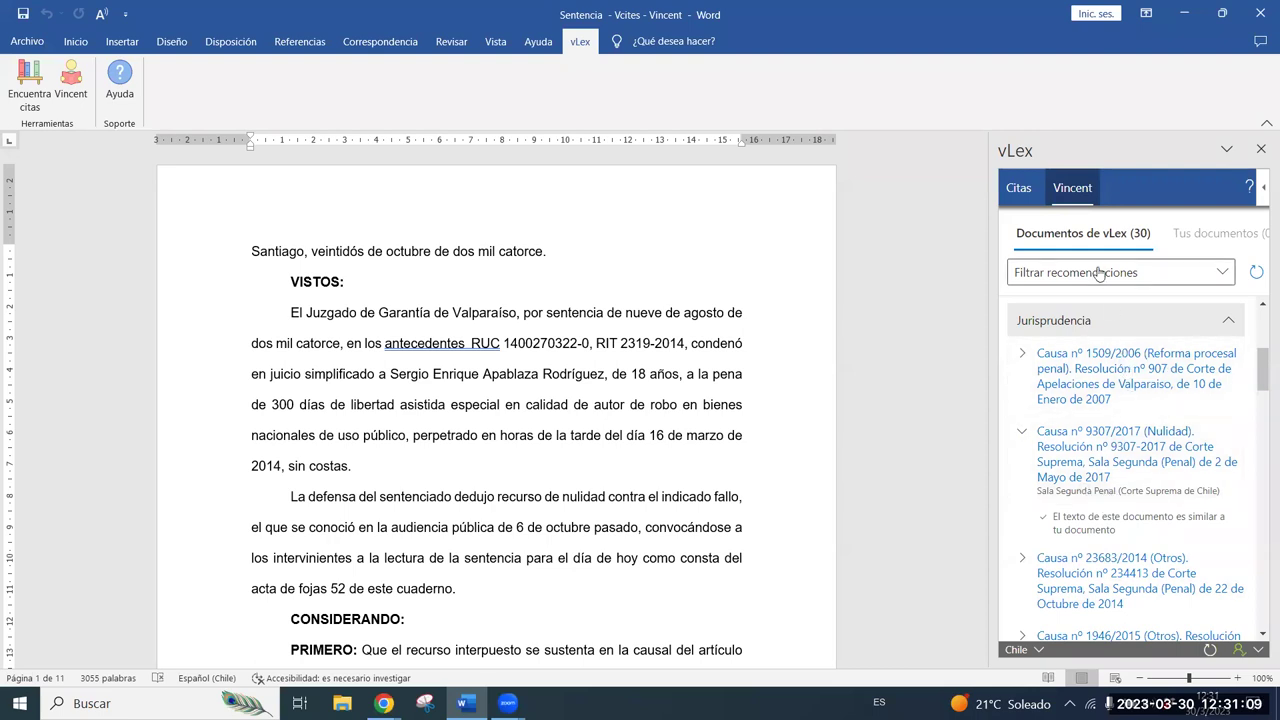
Review the case law and legislation citations that the vLex add-in recognised in the sentencia.
{"action": "left_click", "coordinate": [1018, 192]}
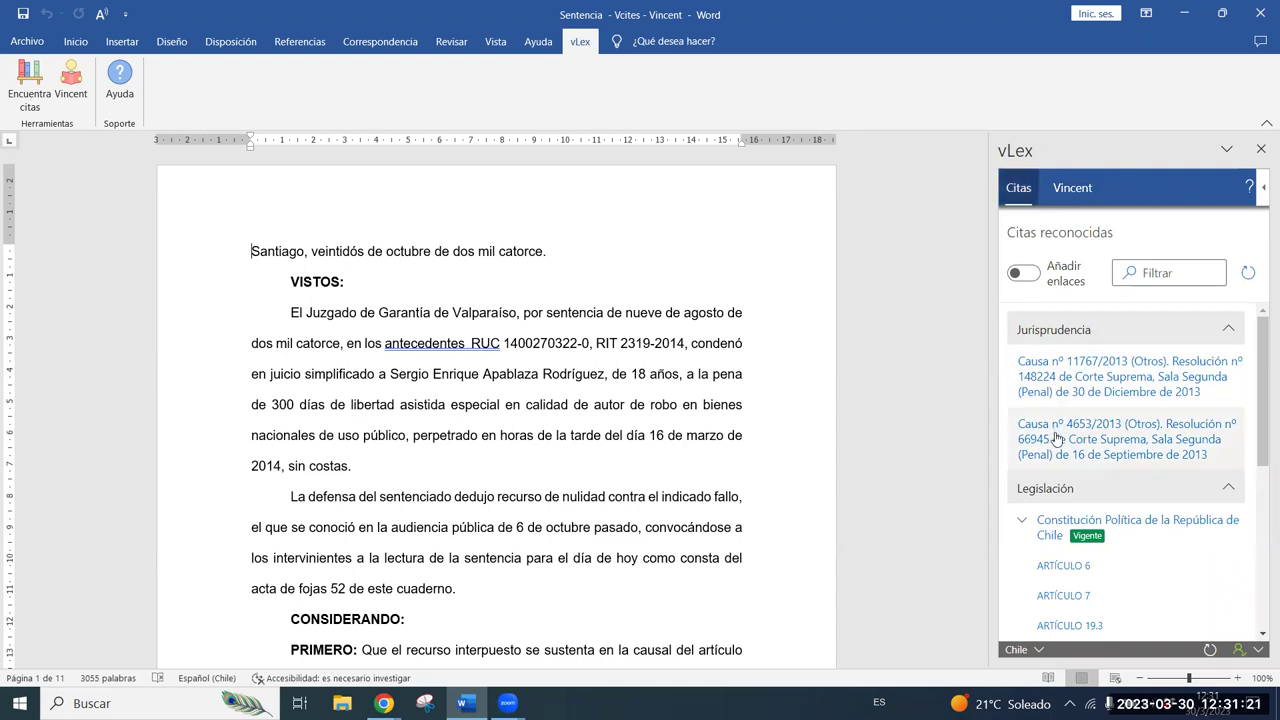
{"action": "scroll", "coordinate": [1082, 367], "scroll_direction": "down", "scroll_amount": 1}
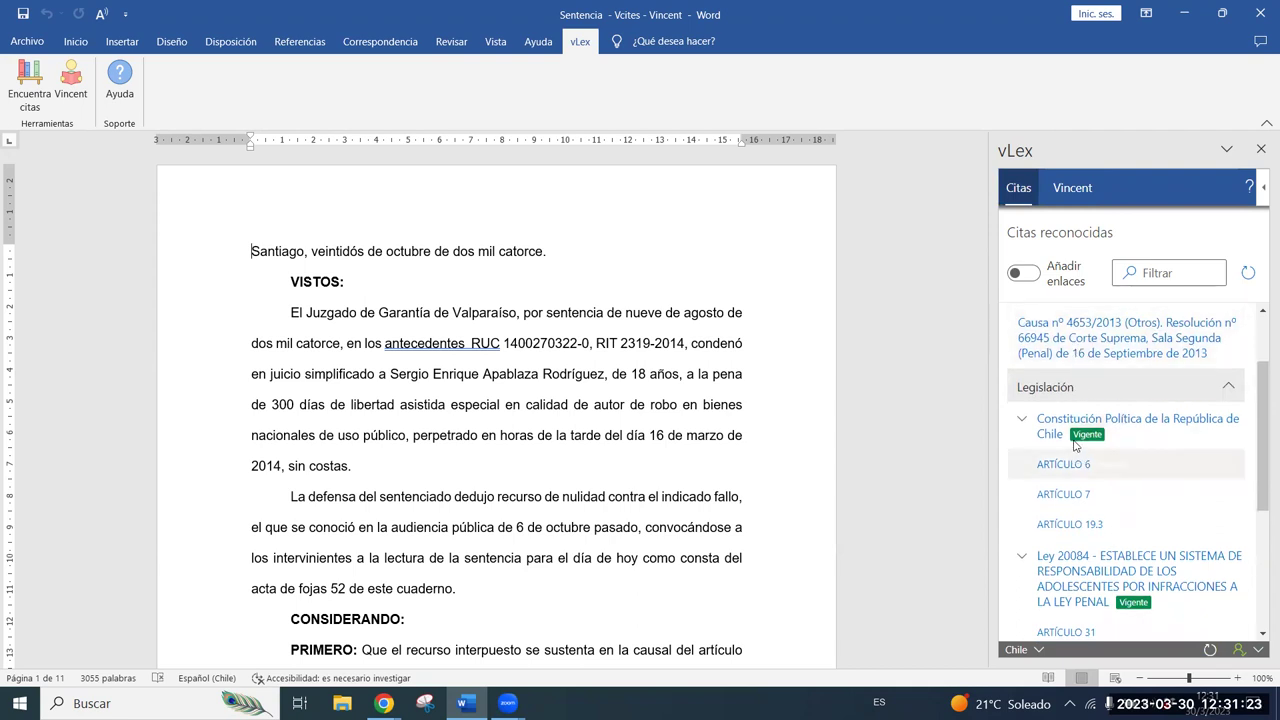
{"action": "scroll", "coordinate": [1133, 613], "scroll_direction": "down", "scroll_amount": 1}
{"action": "scroll", "coordinate": [1133, 613], "scroll_direction": "down", "scroll_amount": 3}
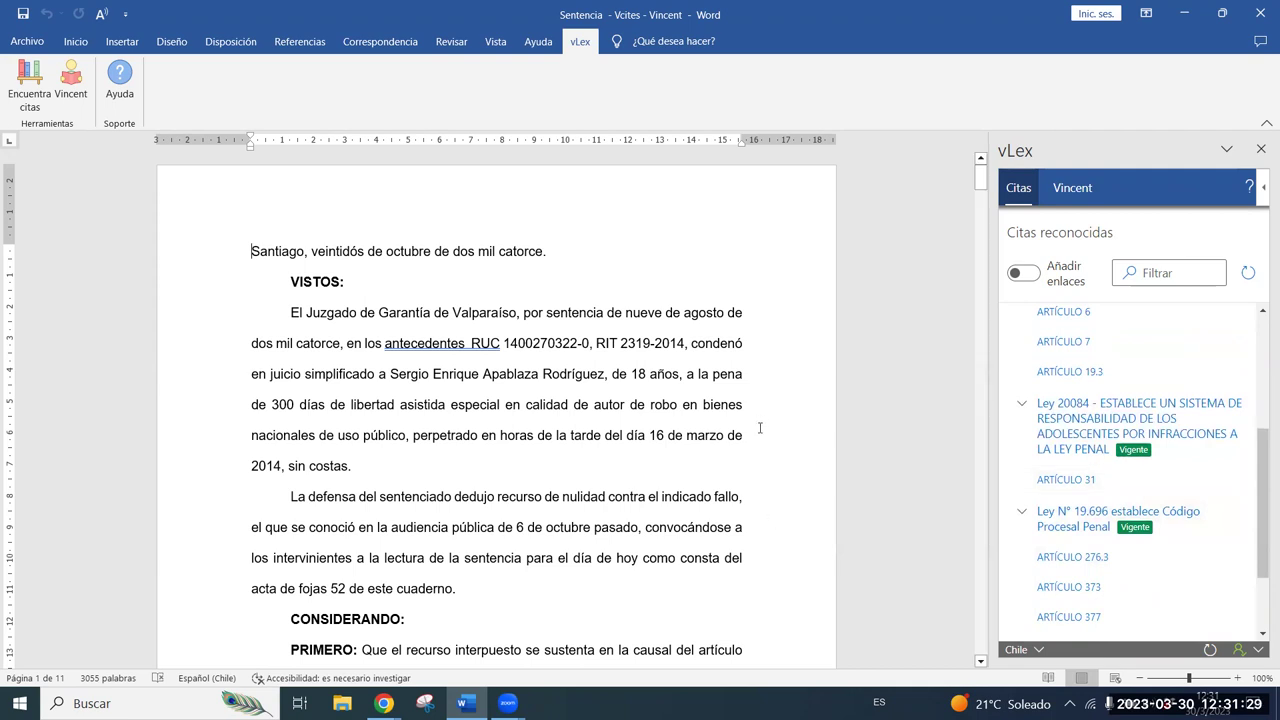
Add vLex links to the recognised citations in the sentencia, including those in the PRIMERO paragraph.
{"action": "scroll", "coordinate": [760, 428], "scroll_direction": "down", "scroll_amount": 5}
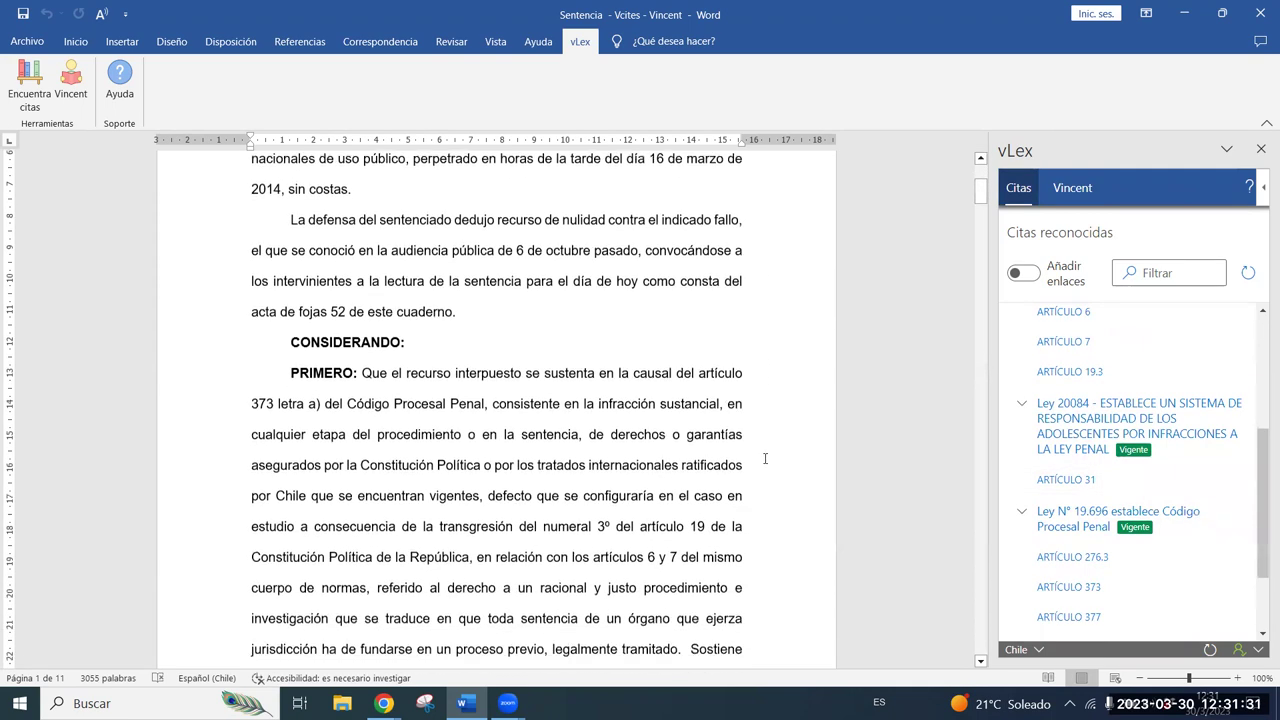
{"action": "scroll", "coordinate": [765, 458], "scroll_direction": "down", "scroll_amount": 2}
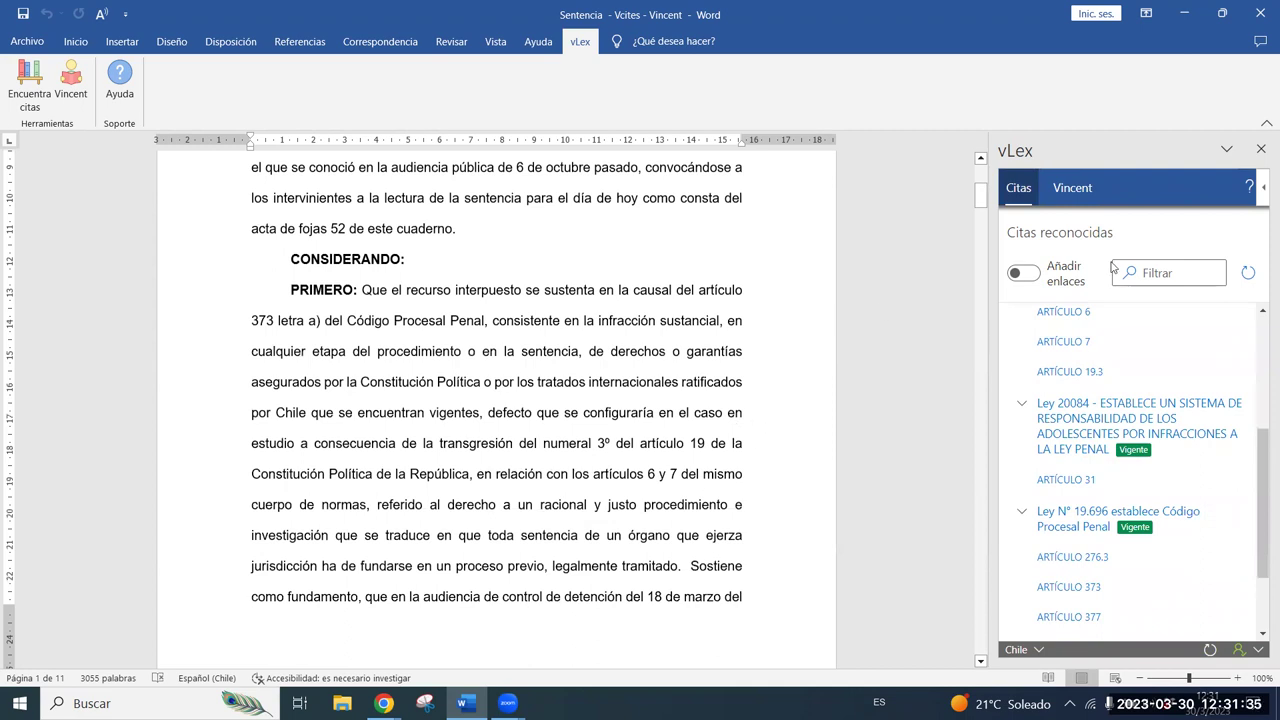
{"action": "left_click", "coordinate": [1024, 273]}
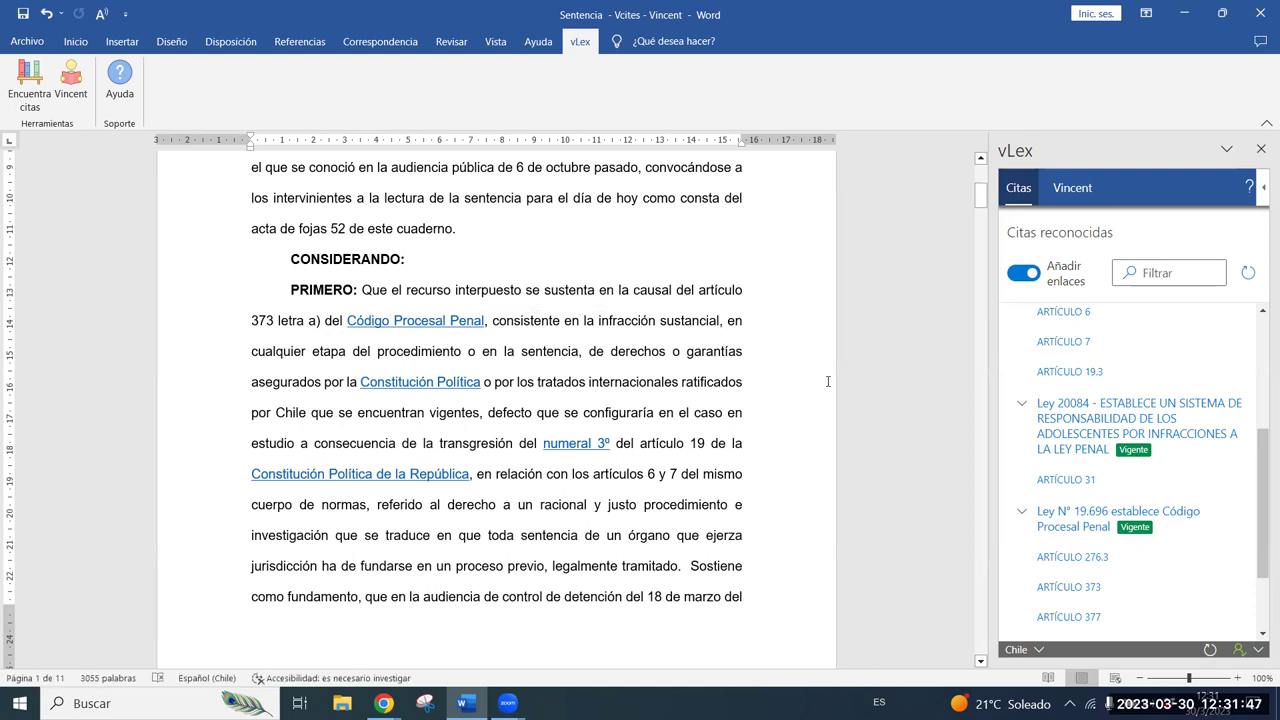
Switch from Word to vLex in Chrome and open the advanced search form.
{"action": "left_click", "coordinate": [1180, 20]}
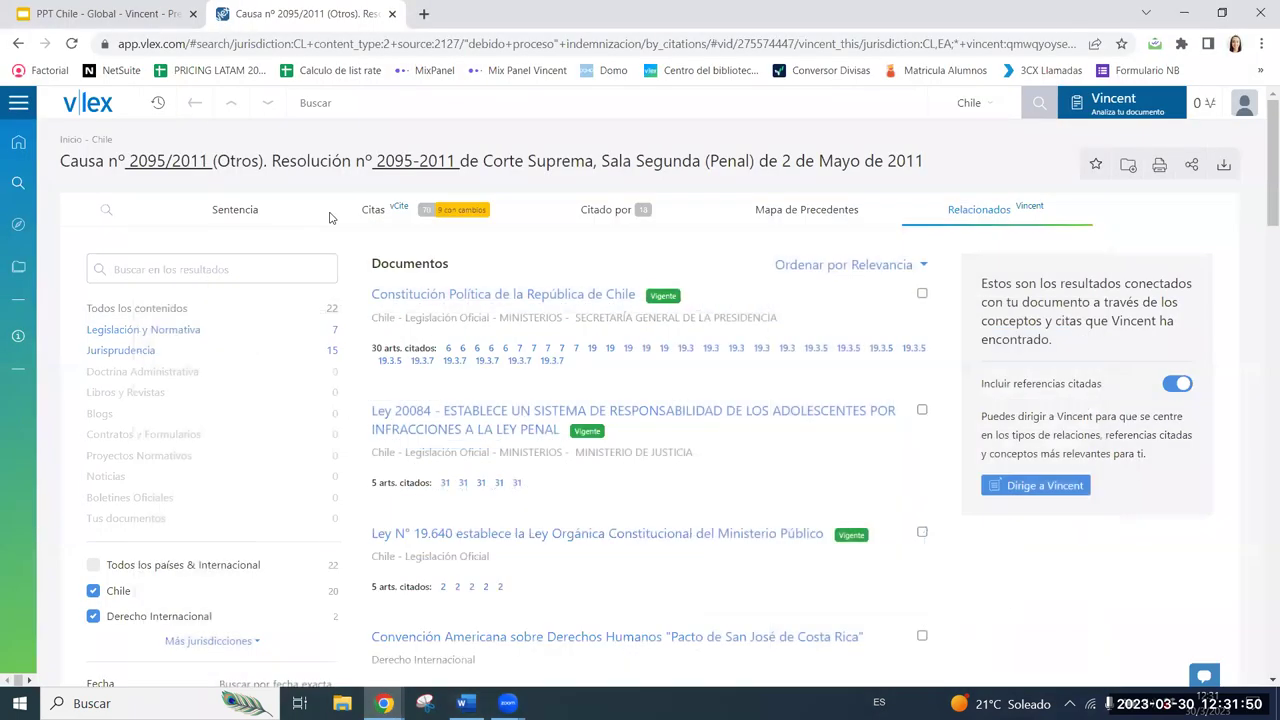
{"action": "left_click", "coordinate": [22, 104]}
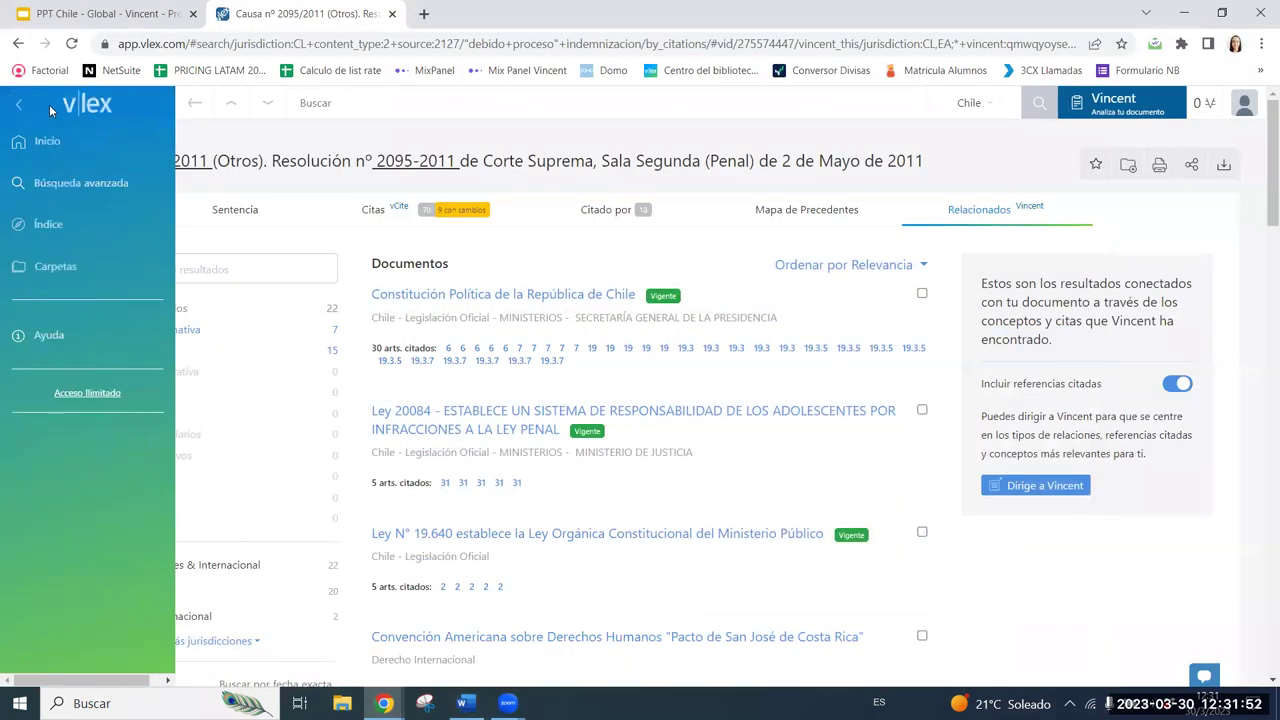
{"action": "left_click", "coordinate": [80, 184]}
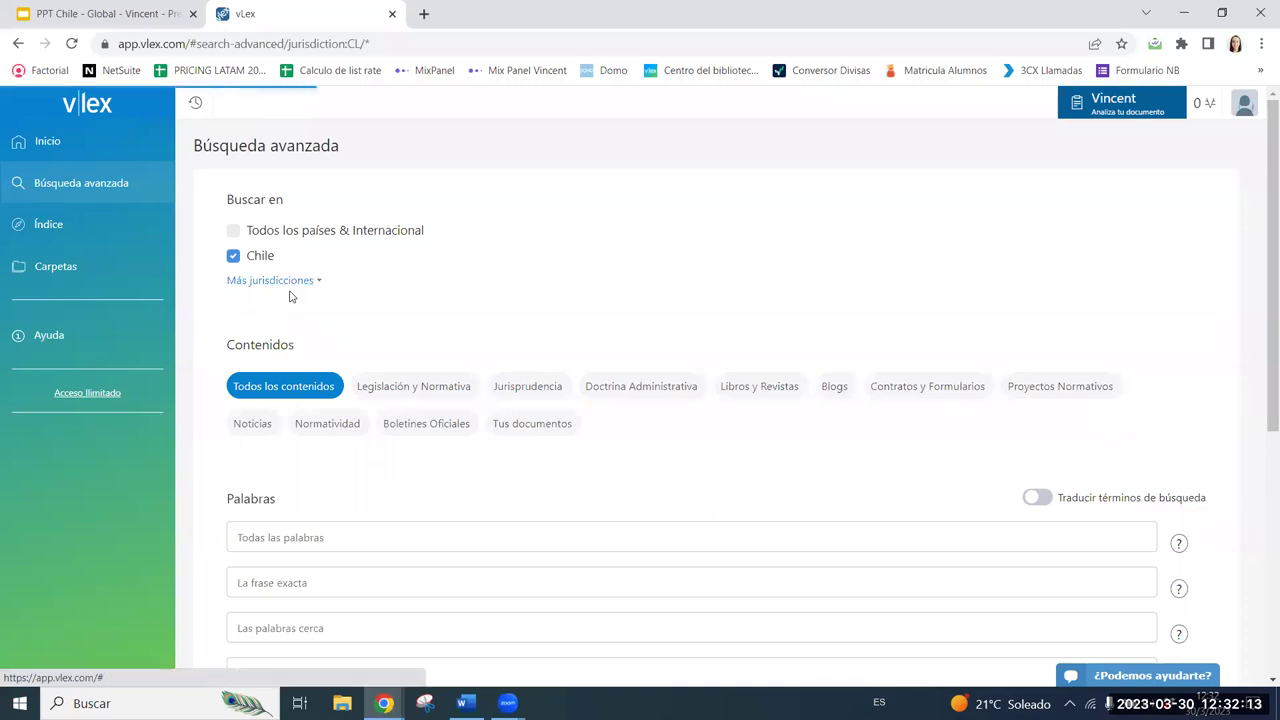
Try selecting all countries, restrict the selection to Chile only, add Brasil, and apply these jurisdictions to the advanced search.
{"action": "left_click", "coordinate": [280, 282]}
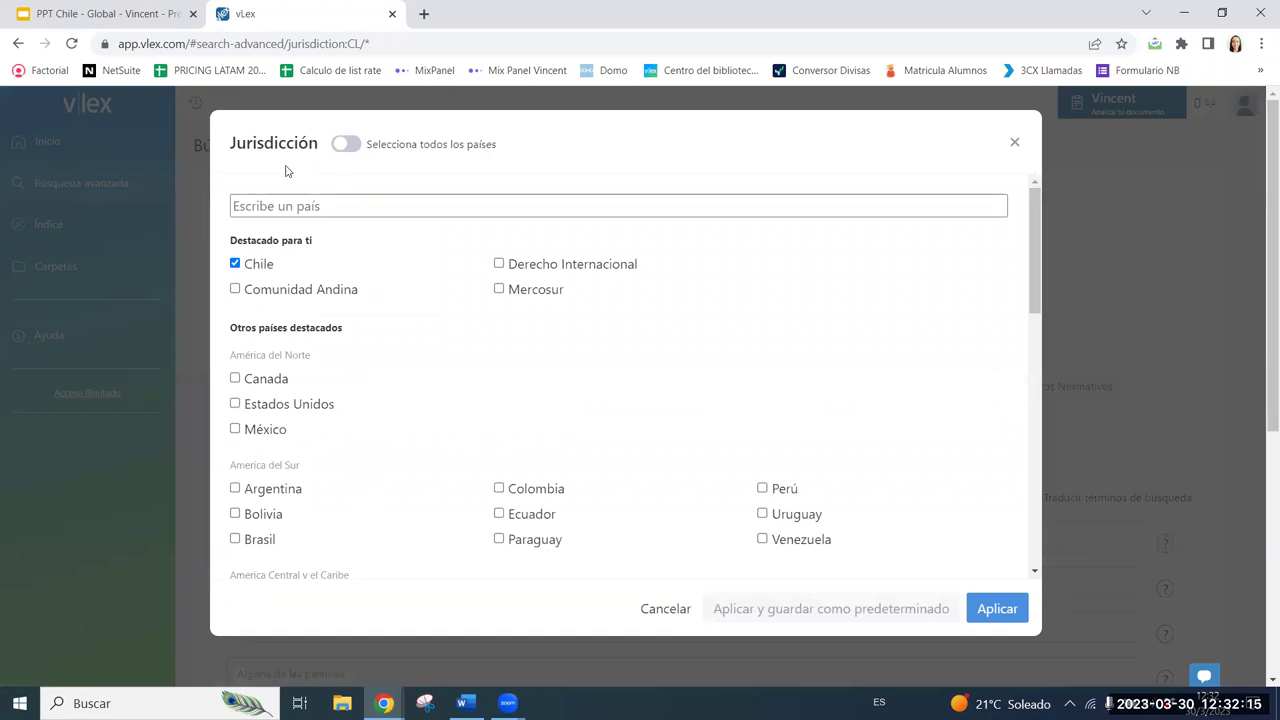
{"action": "left_click", "coordinate": [350, 145]}
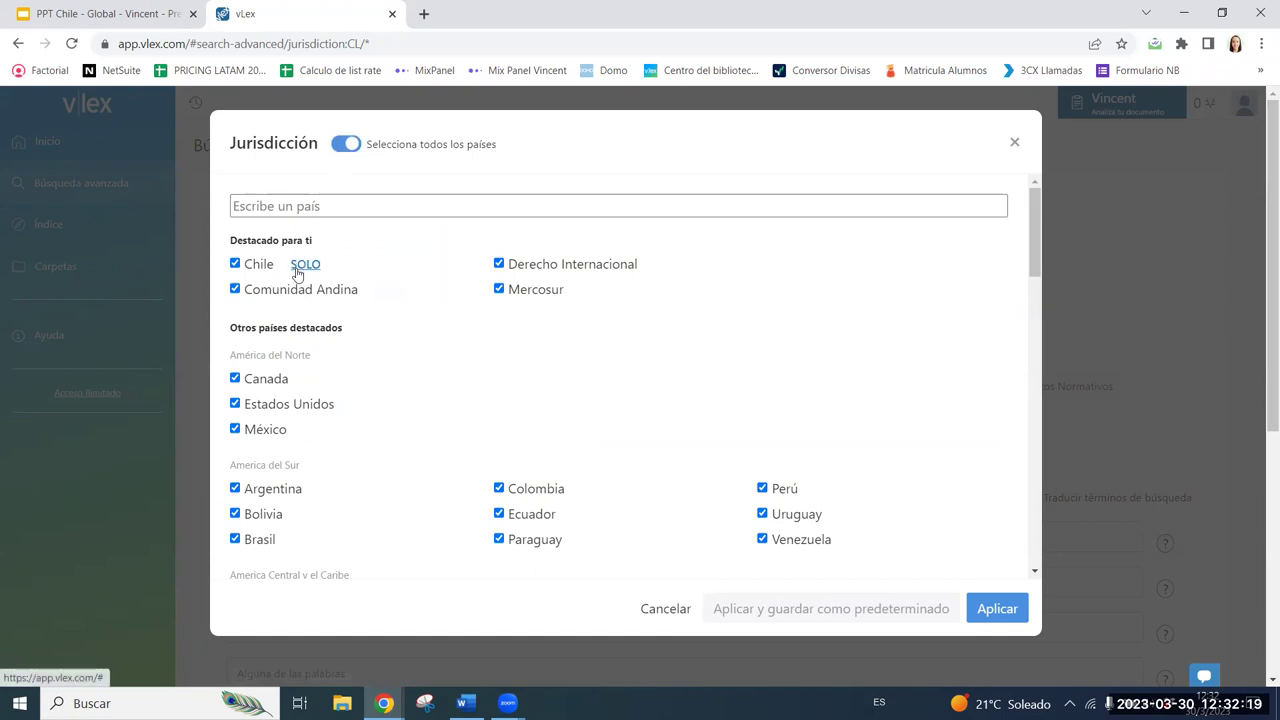
{"action": "left_click", "coordinate": [303, 266]}
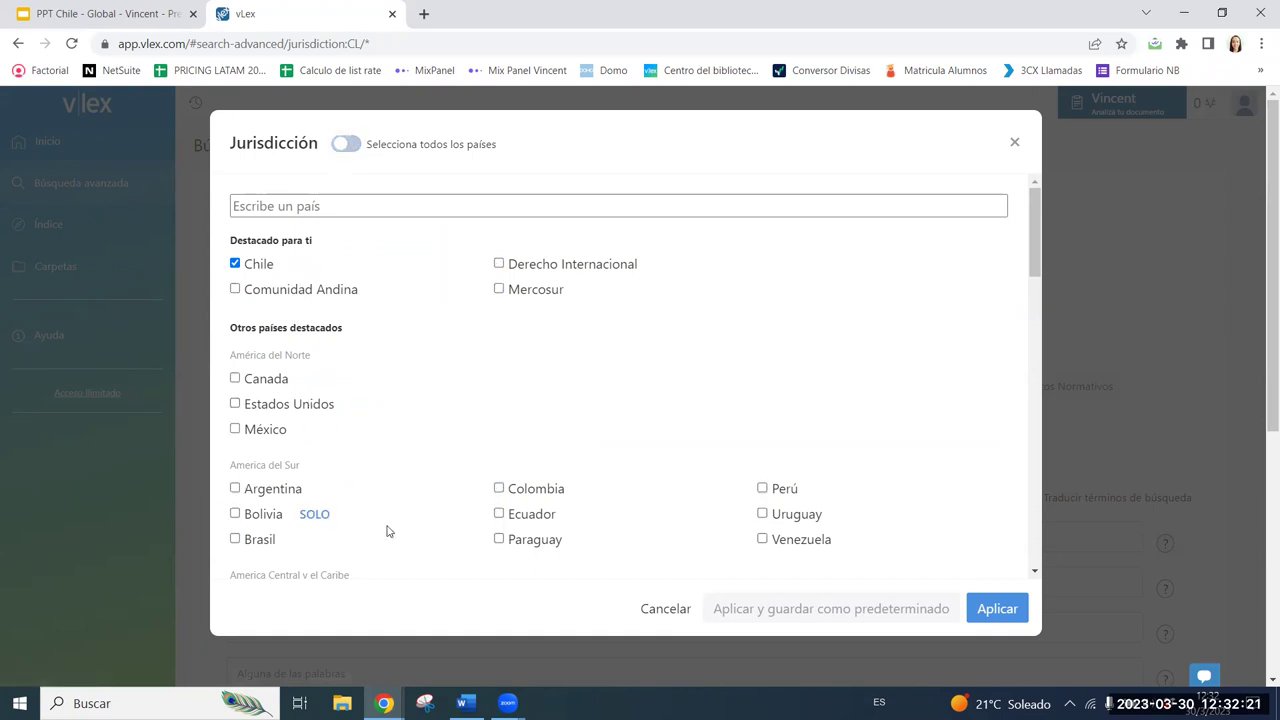
{"action": "left_click", "coordinate": [235, 540]}
{"action": "left_click", "coordinate": [1000, 608]}
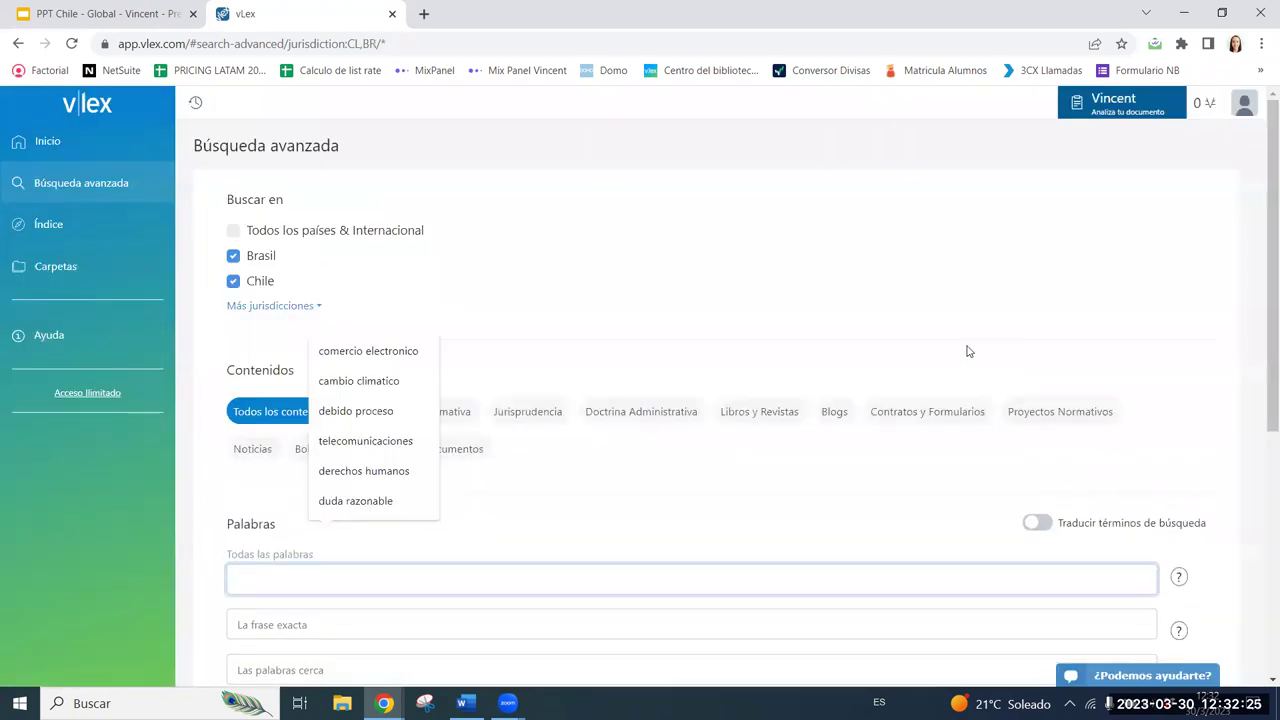
Limit the advanced search to Libros y Revistas and require all the words "proteccion al consumidor".
{"action": "left_click", "coordinate": [759, 416]}
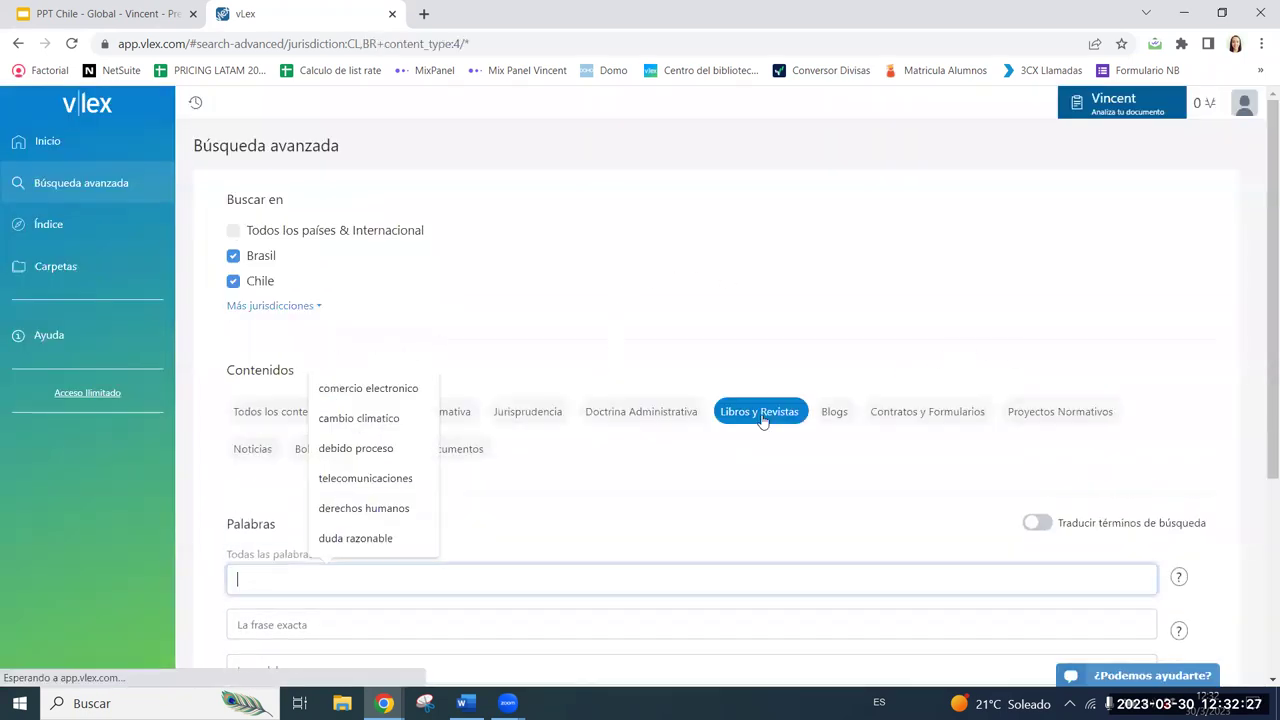
{"action": "scroll", "coordinate": [731, 491], "scroll_direction": "down", "scroll_amount": 2}
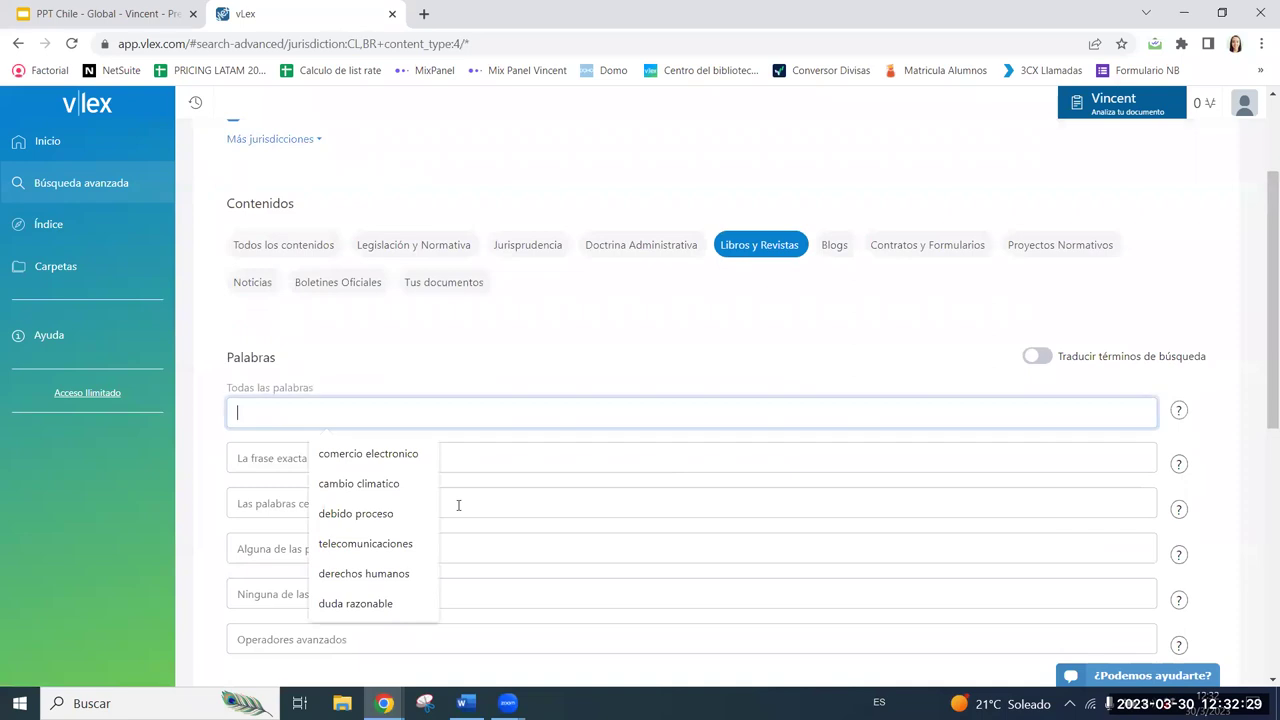
{"action": "type", "text": "prot"}
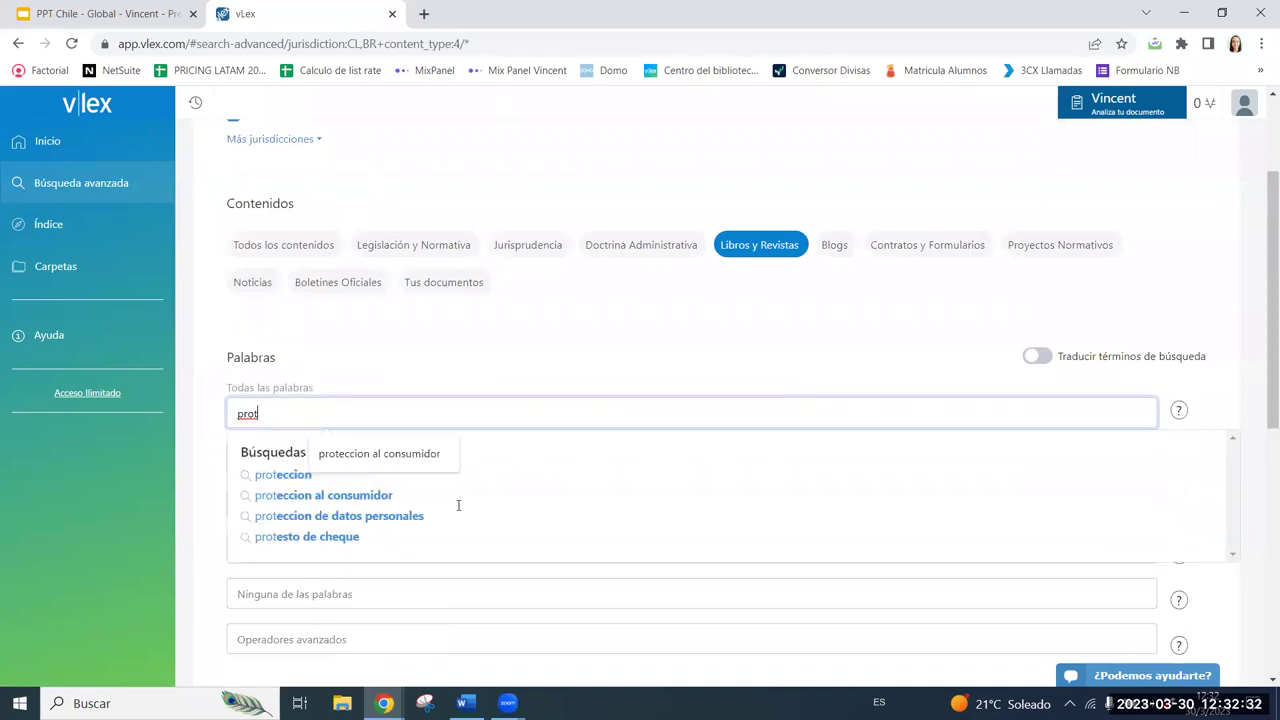
{"action": "left_click", "coordinate": [330, 497]}
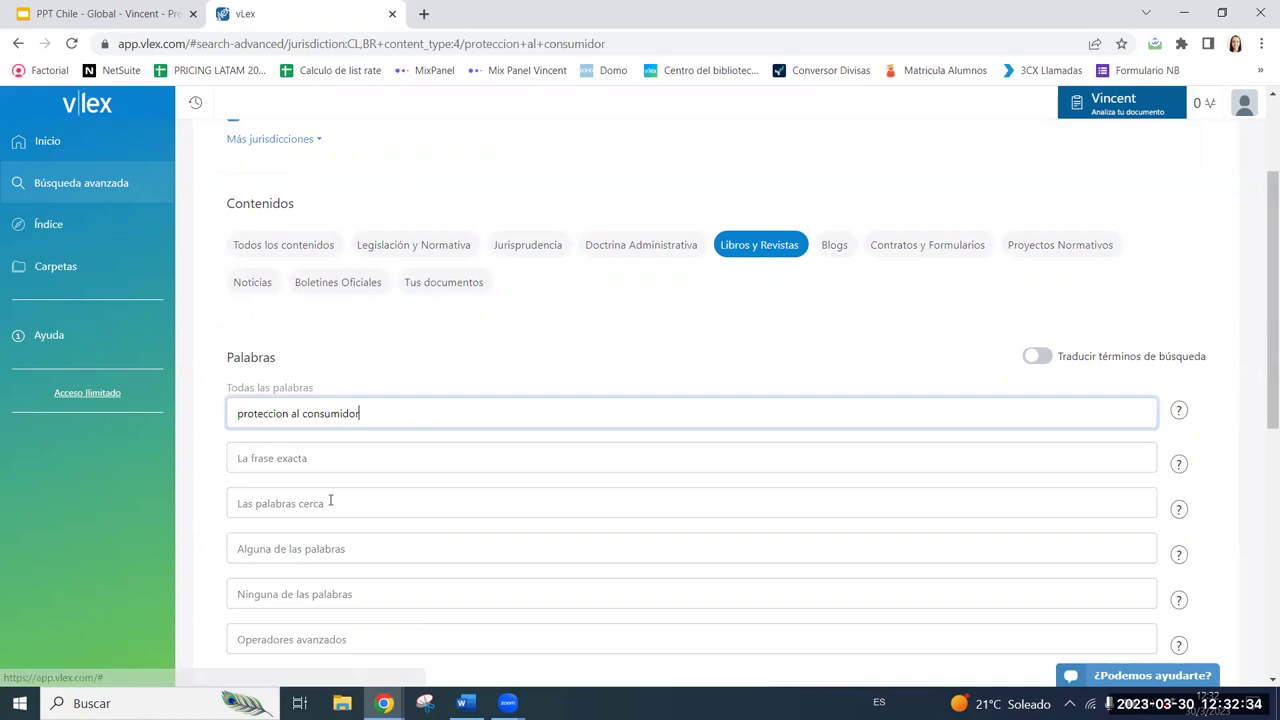
Enable translation of the search terms and set the target language to Português (Brasil).
{"action": "left_click", "coordinate": [1043, 360]}
{"action": "left_click", "coordinate": [1180, 357]}
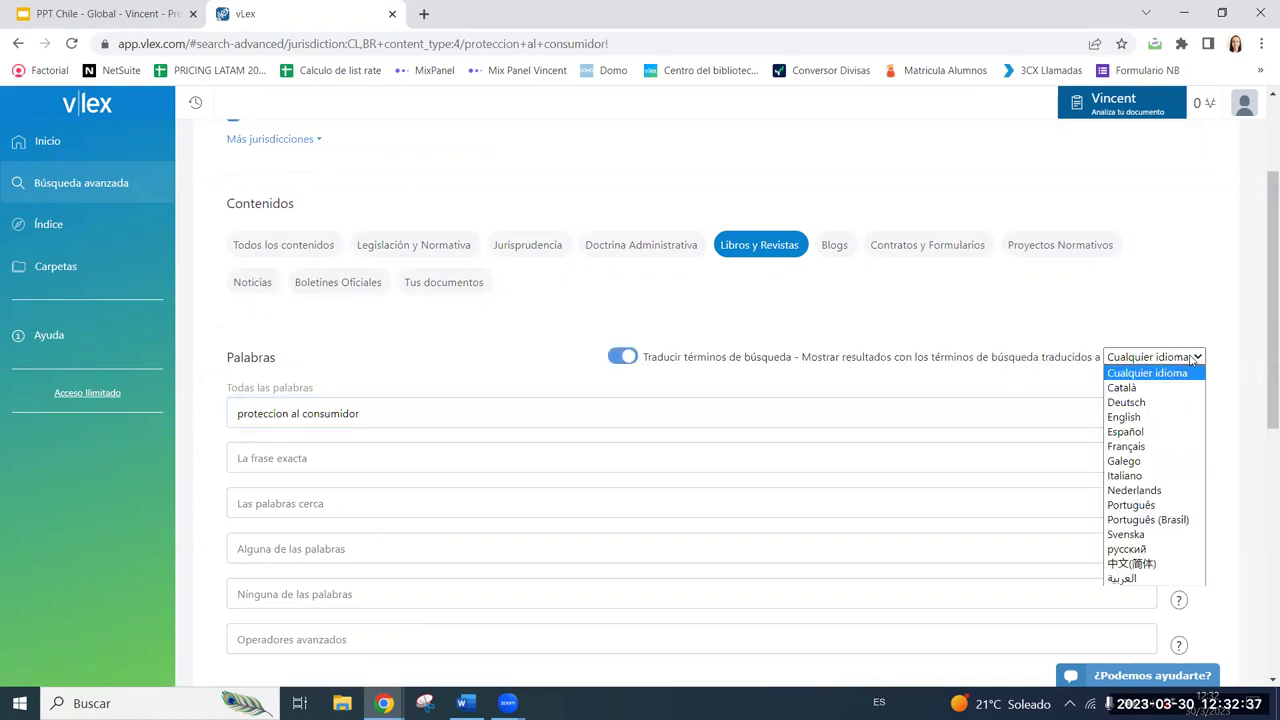
{"action": "left_click", "coordinate": [1146, 520]}
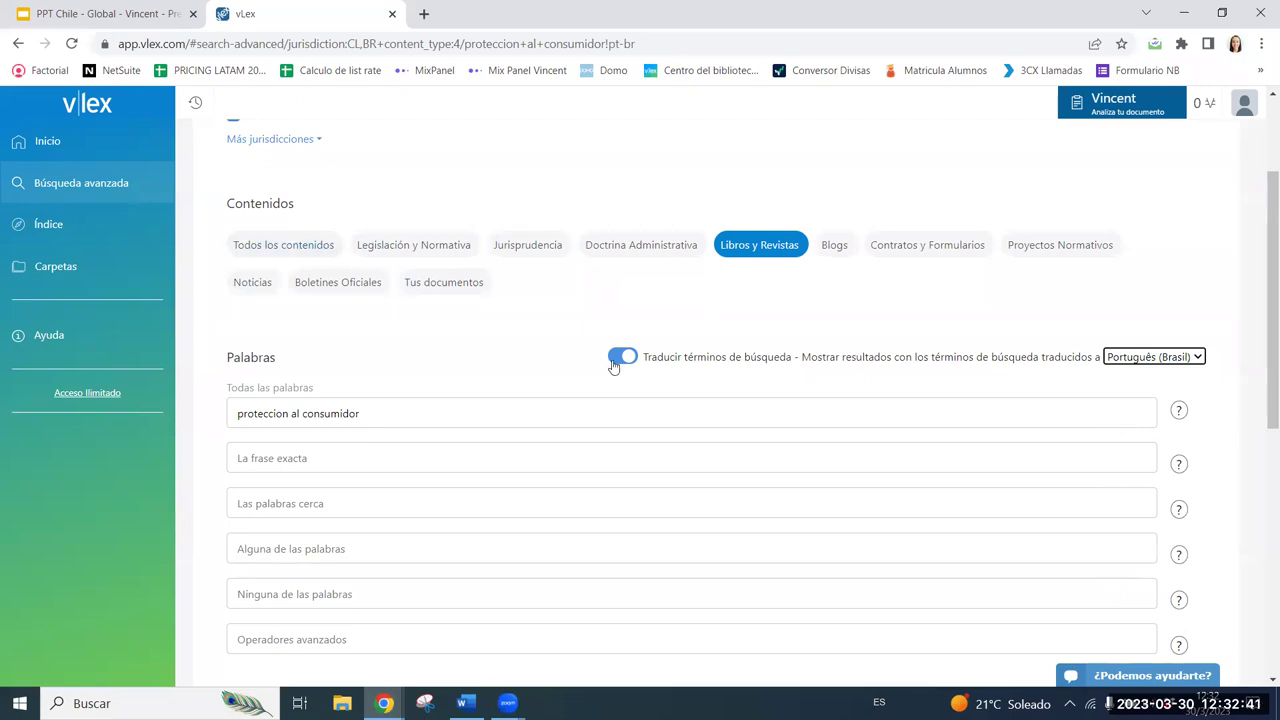
Review the remaining advanced search fields and run the translated search for books and journals.
{"action": "scroll", "coordinate": [612, 365], "scroll_direction": "down", "scroll_amount": 2}
{"action": "scroll", "coordinate": [591, 380], "scroll_direction": "down", "scroll_amount": 4}
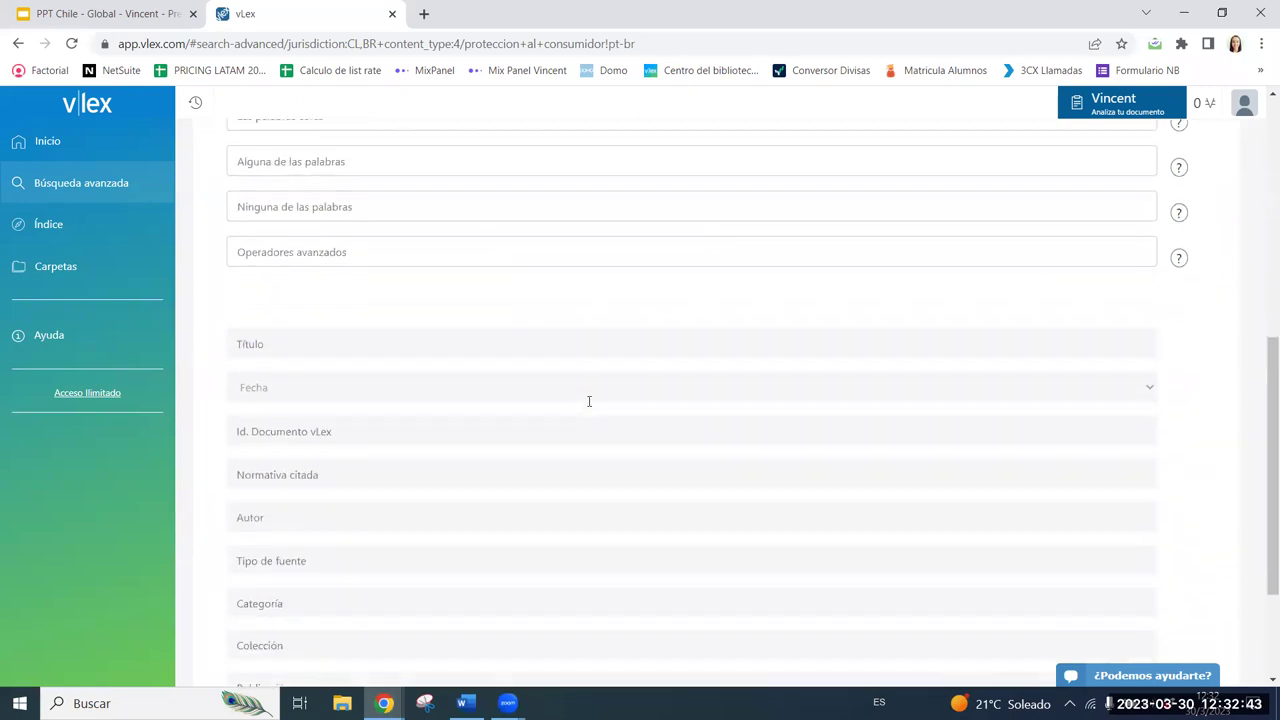
{"action": "scroll", "coordinate": [280, 350], "scroll_direction": "down", "scroll_amount": 1}
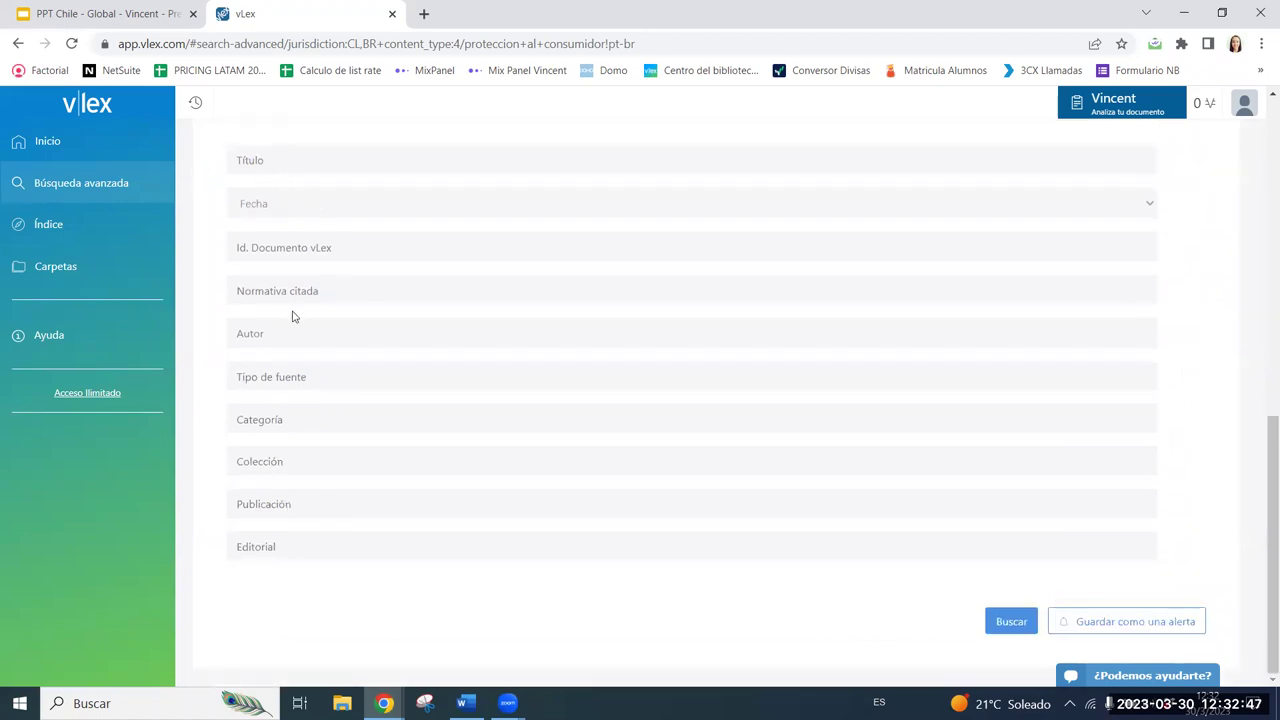
{"action": "left_click", "coordinate": [1013, 624]}
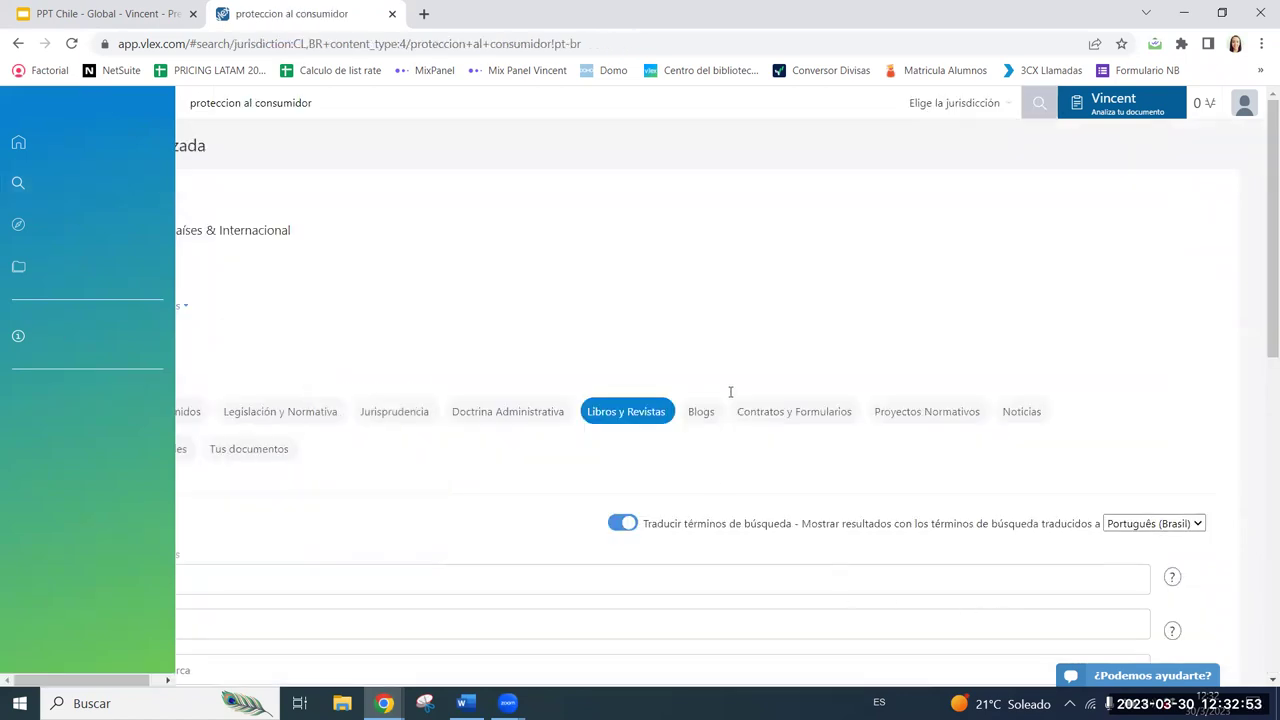
{"action": "scroll", "coordinate": [938, 380], "scroll_direction": "down", "scroll_amount": 4}
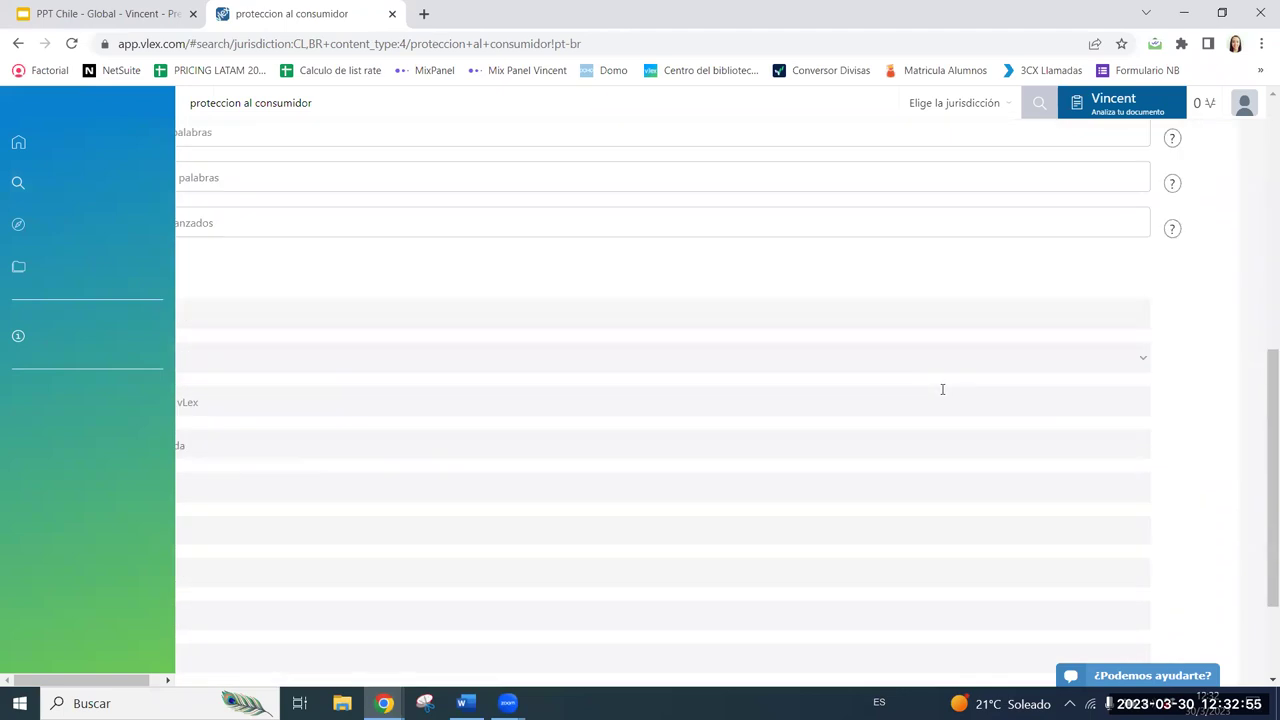
{"action": "scroll", "coordinate": [942, 389], "scroll_direction": "down", "scroll_amount": 2}
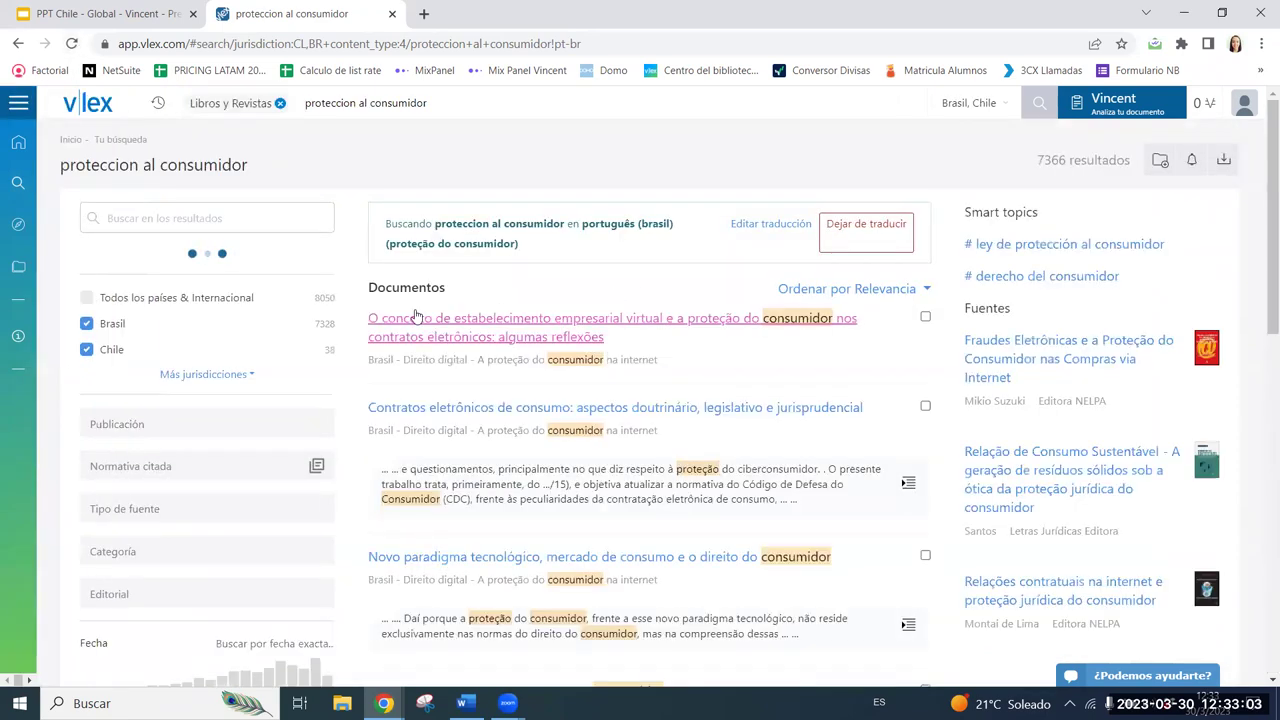
Open the result "O conceito de estabelecimento empresarial virtual e a proteção do consumidor nos contratos eletrônicos: algumas reflexões".
{"action": "left_click", "coordinate": [471, 322]}
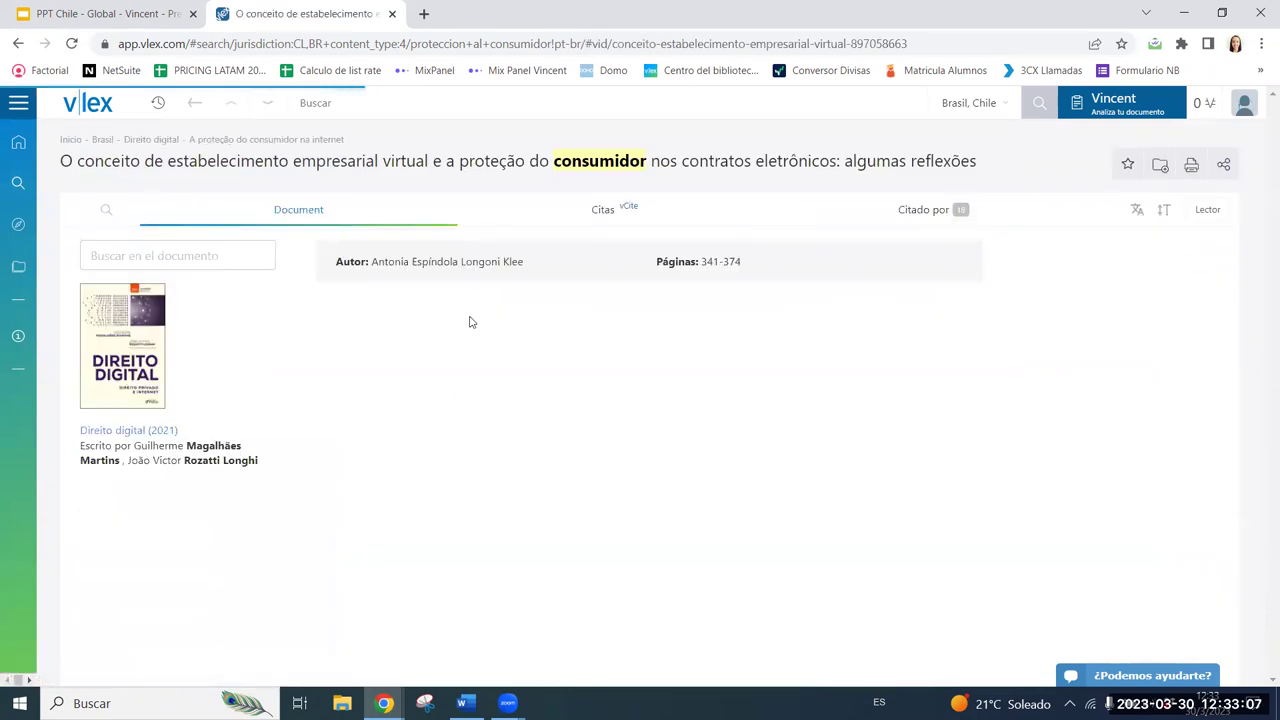
{"action": "scroll", "coordinate": [603, 371], "scroll_direction": "down", "scroll_amount": 4}
{"action": "scroll", "coordinate": [612, 515], "scroll_direction": "up", "scroll_amount": 4}
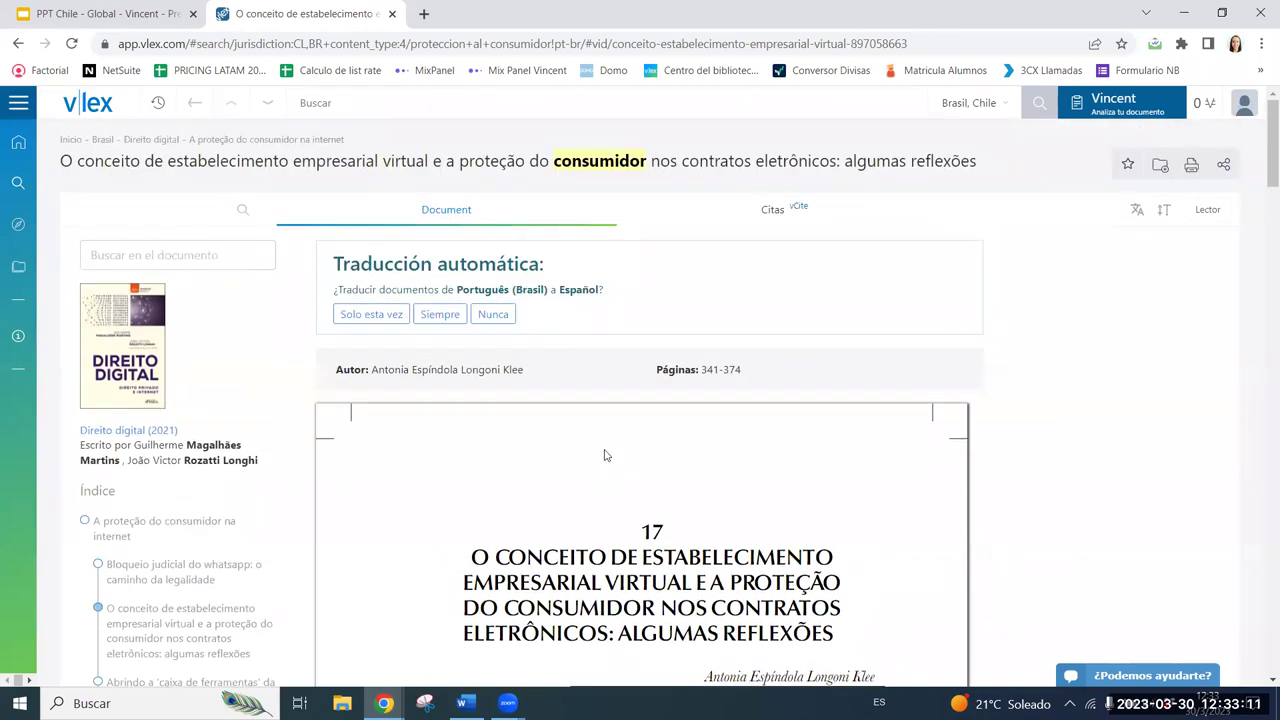
Highlight the opening passage of the chapter's introduction, from "A globalização e o comércio internacional" to "social e econ".
{"action": "scroll", "coordinate": [604, 455], "scroll_direction": "down", "scroll_amount": 3}
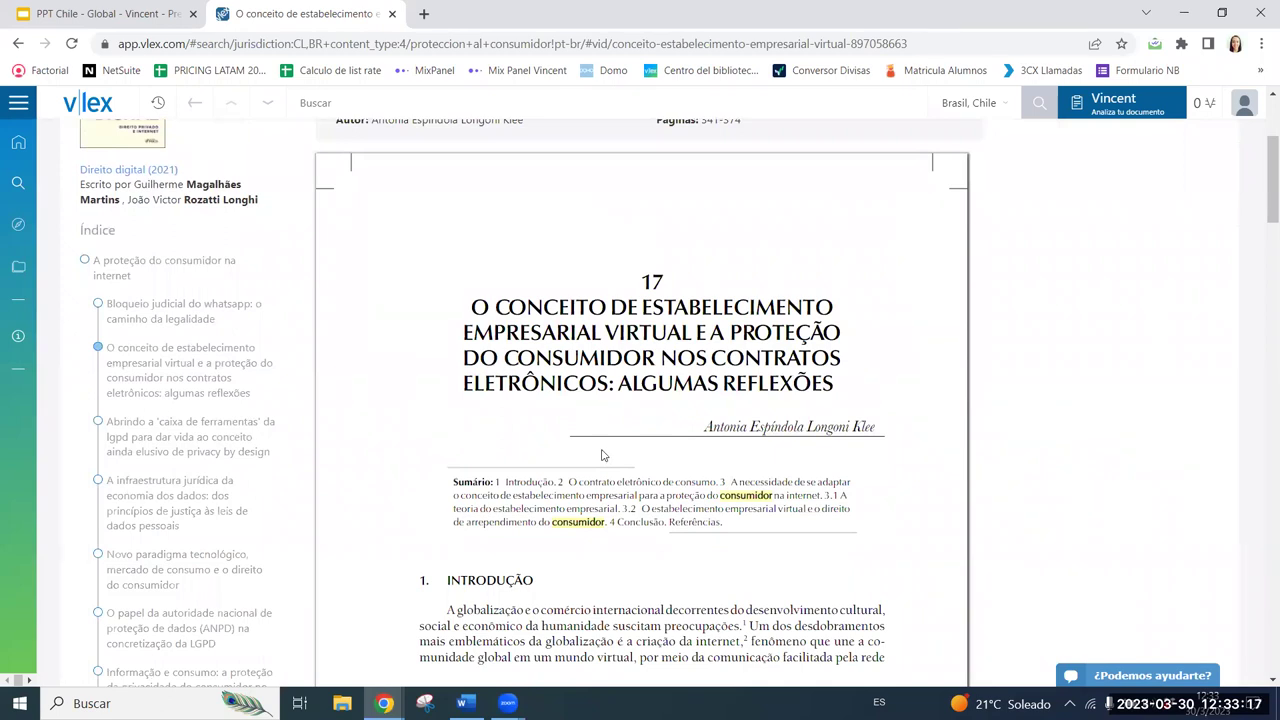
{"action": "scroll", "coordinate": [603, 455], "scroll_direction": "down", "scroll_amount": 3}
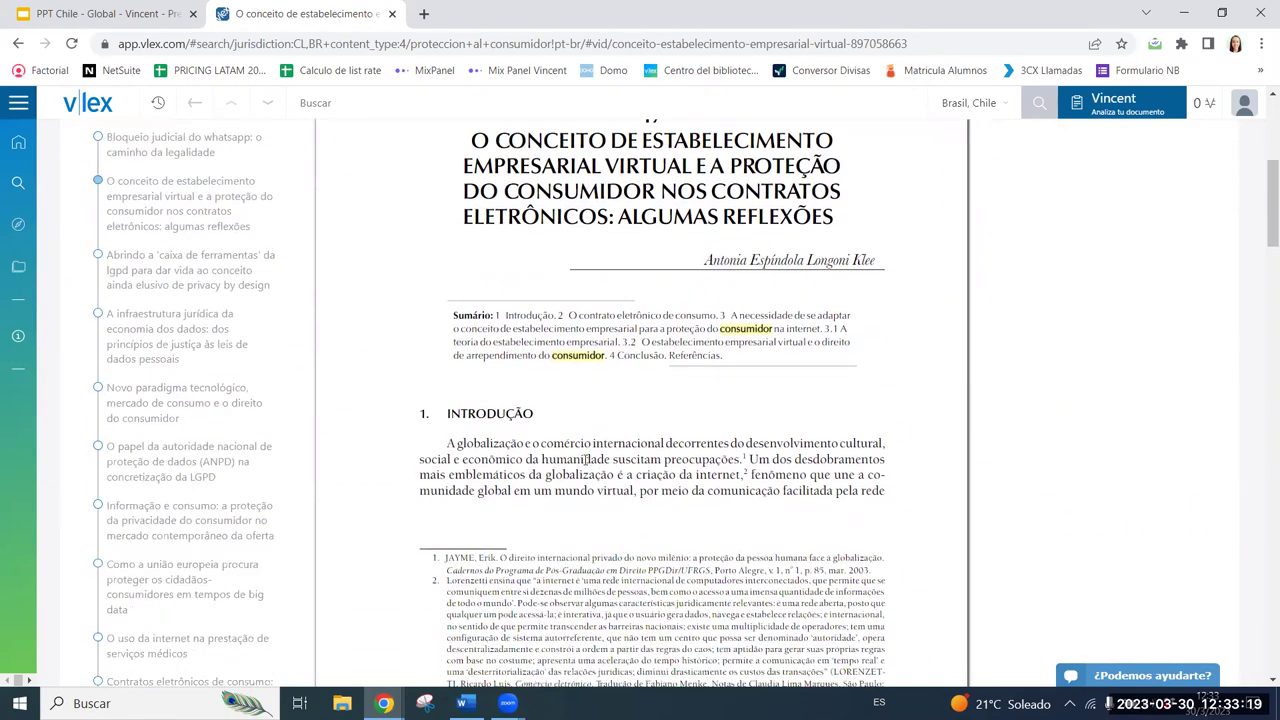
{"action": "left_click_drag", "start_coordinate": [510, 440], "coordinate": [490, 459]}
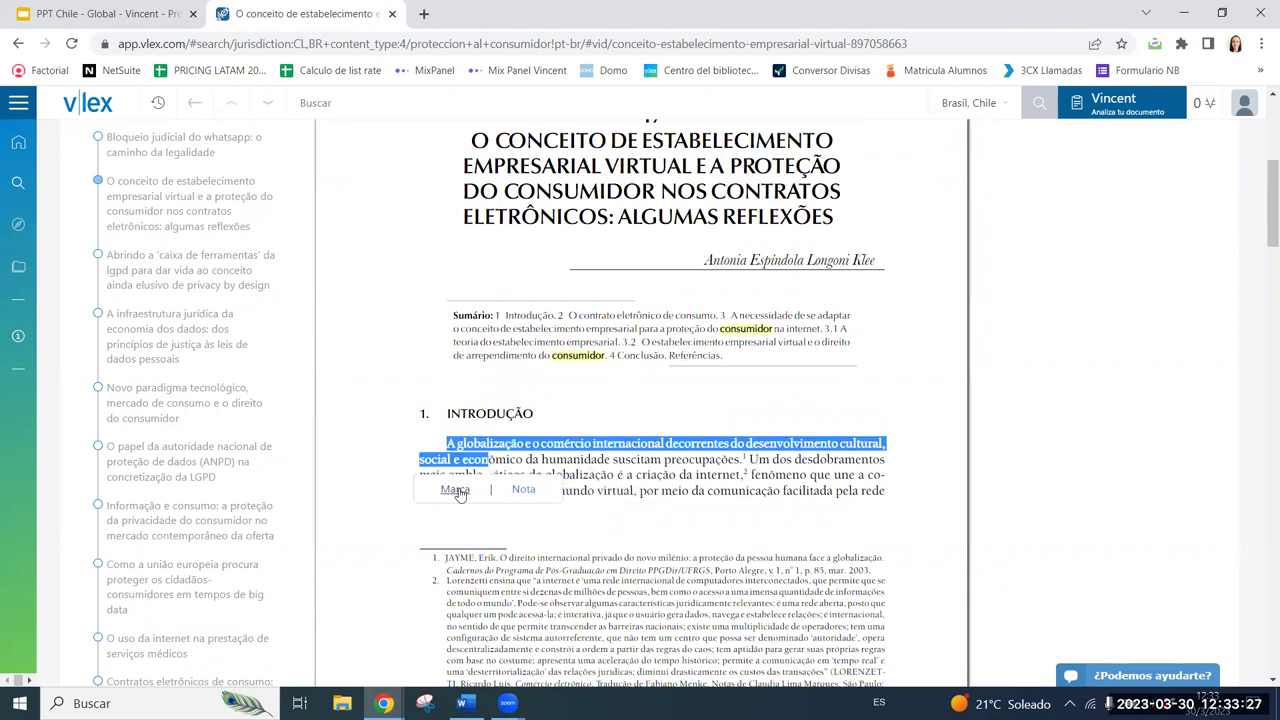
{"action": "left_click", "coordinate": [464, 494]}
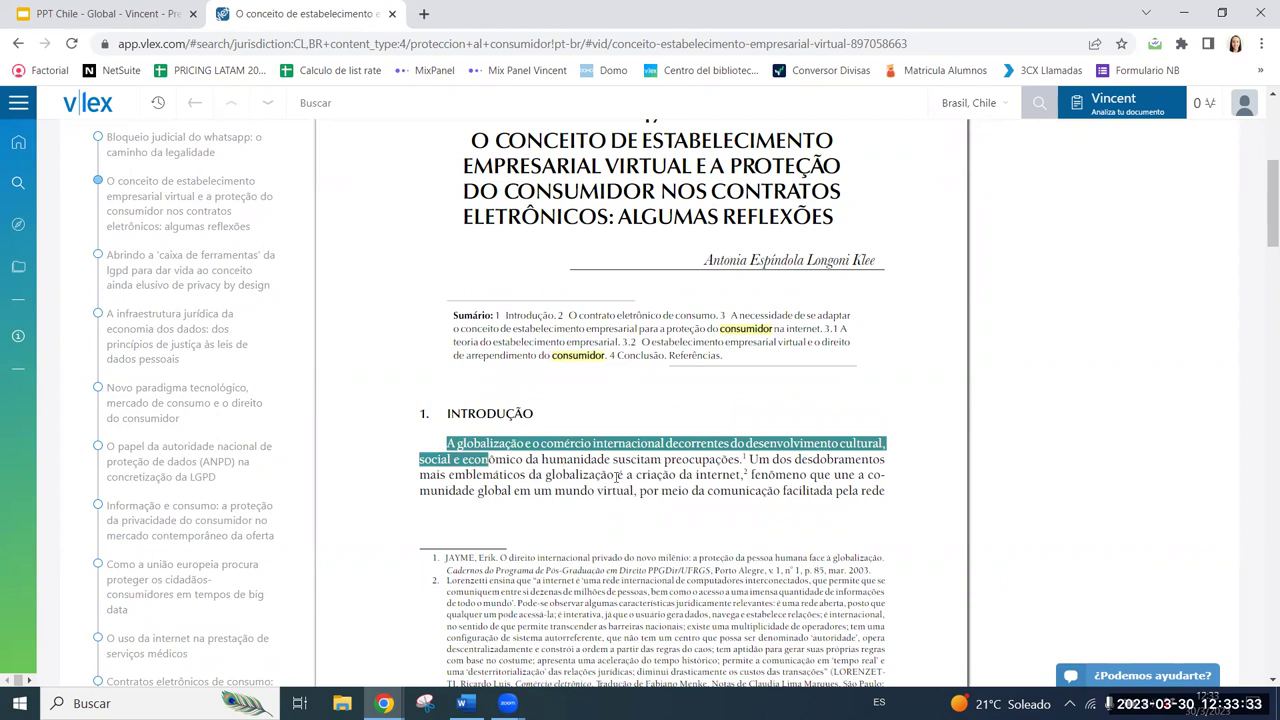
Attach the note "protección al consumidor" to the introduction passage from "é a criação da internet" to "por meio d".
{"action": "left_click_drag", "start_coordinate": [628, 478], "coordinate": [697, 491]}
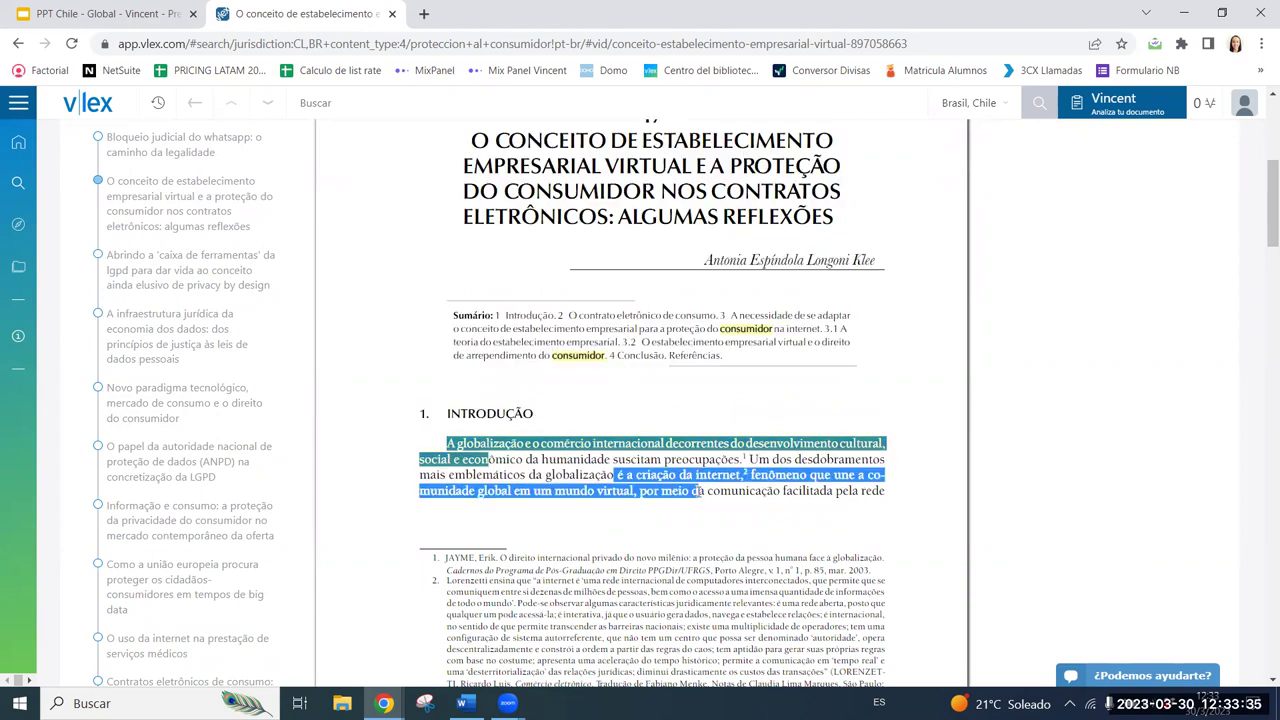
{"action": "left_click", "coordinate": [733, 521]}
{"action": "type", "text": "protección"}
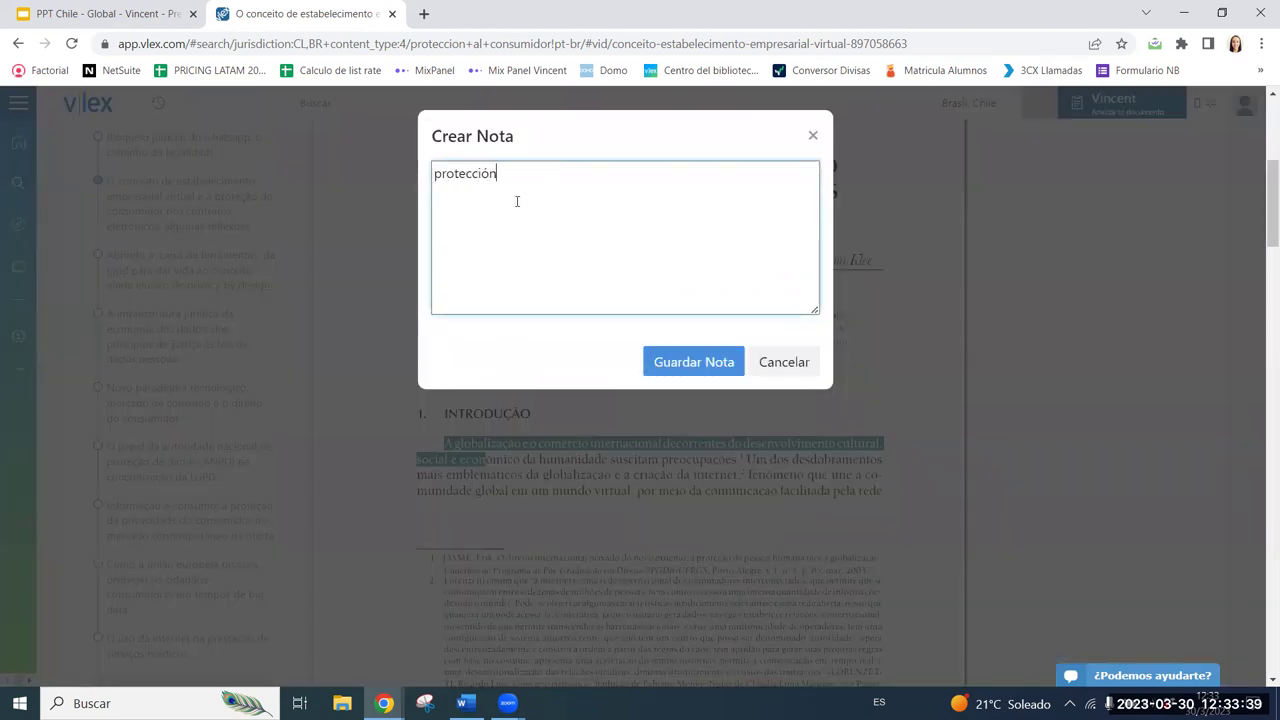
{"action": "type", "text": " al consum"}
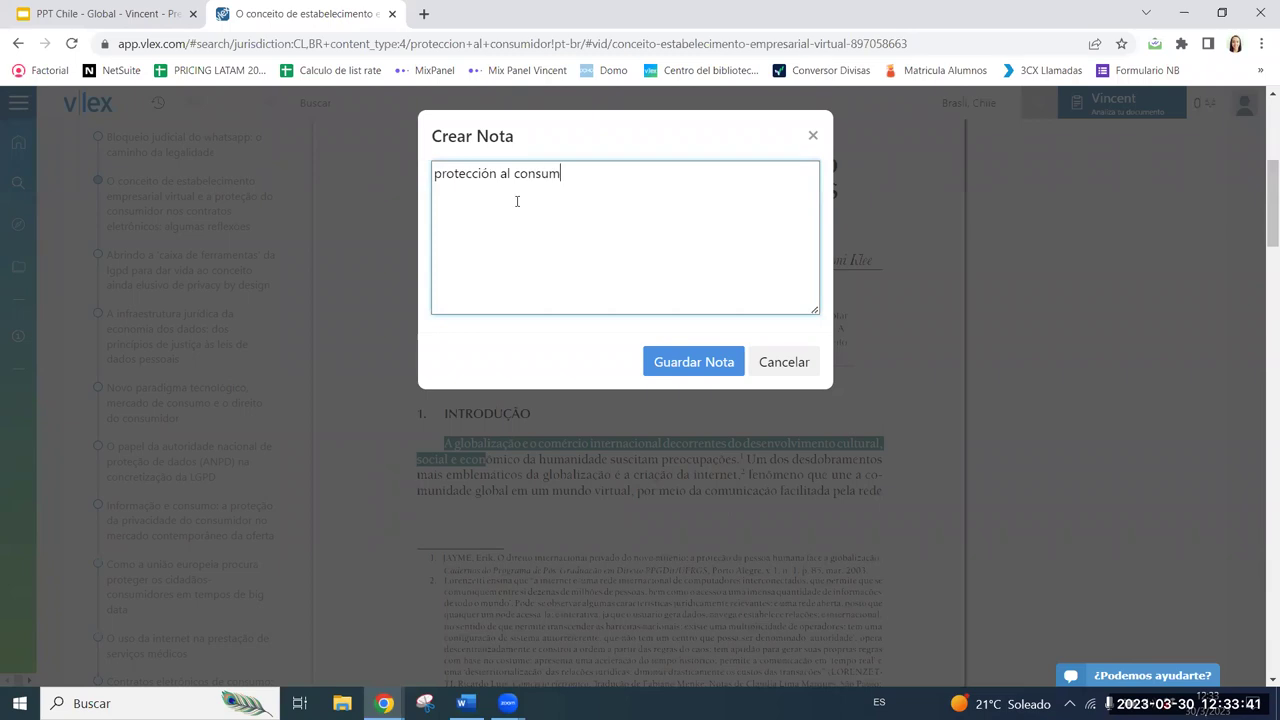
{"action": "type", "text": "idor"}
{"action": "left_click", "coordinate": [717, 360]}
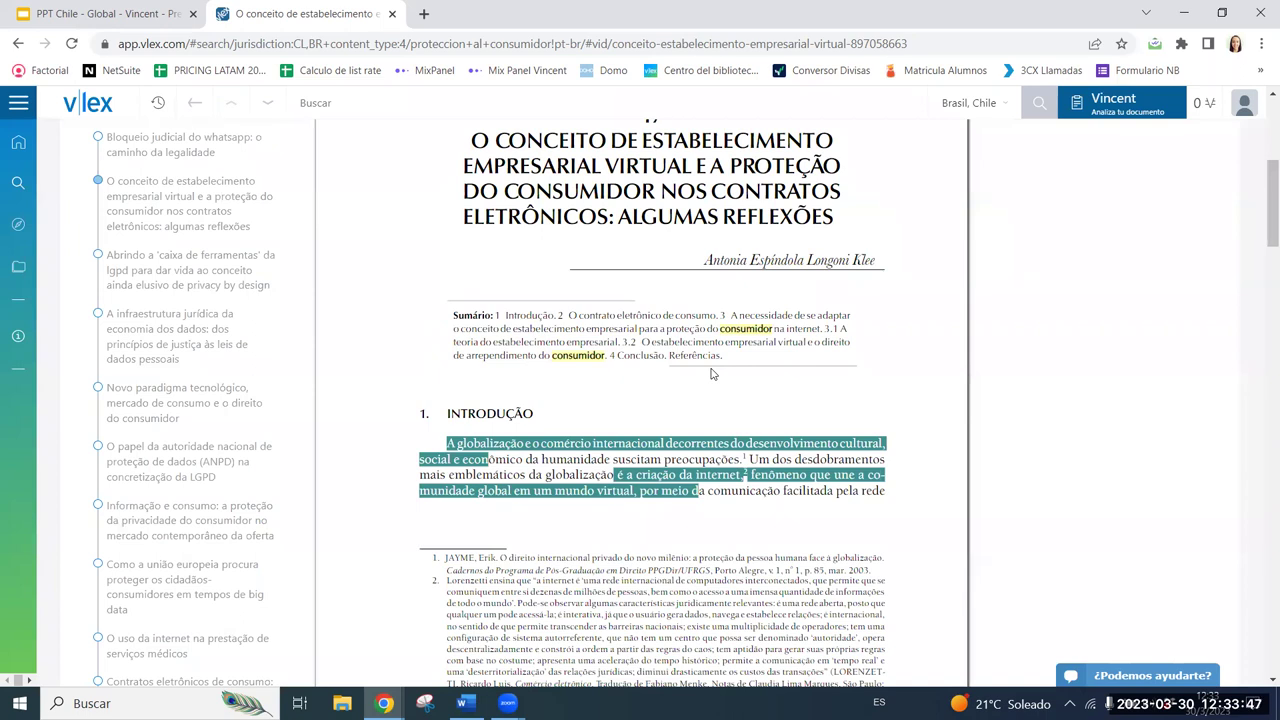
{"action": "scroll", "coordinate": [608, 445], "scroll_direction": "down", "scroll_amount": 1}
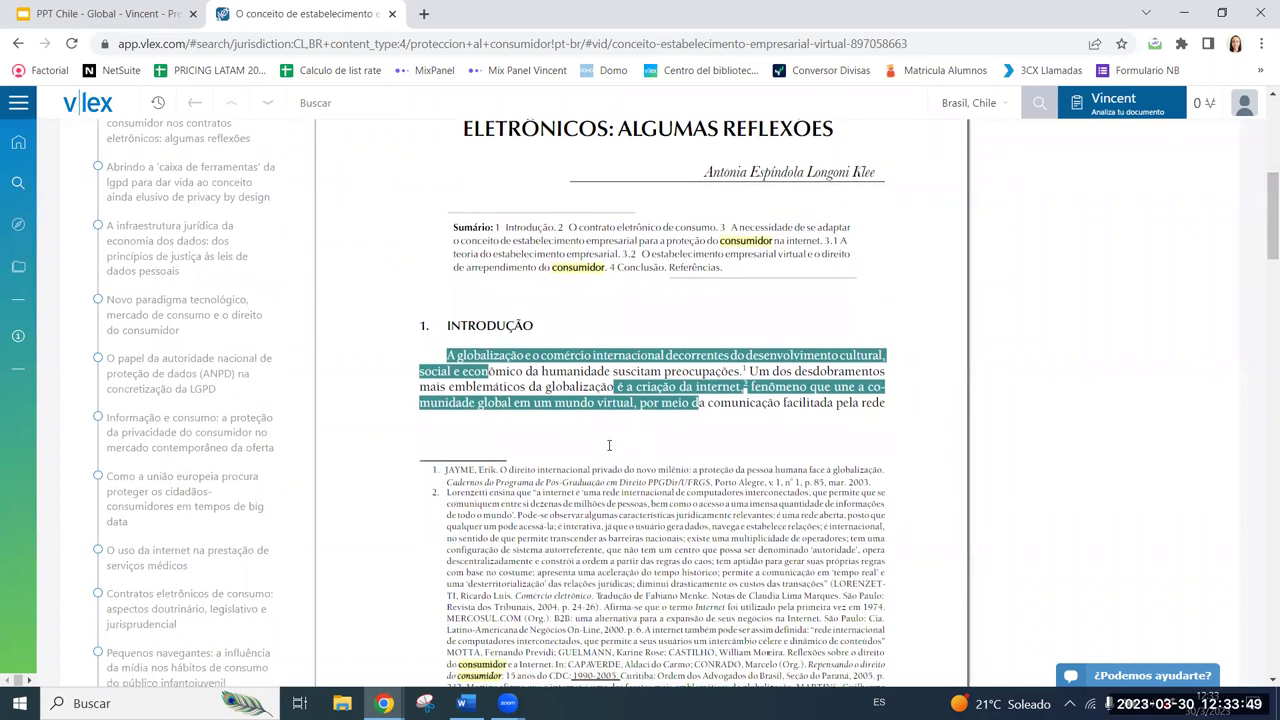
Translate the Portuguese chapter into Español.
{"action": "scroll", "coordinate": [608, 445], "scroll_direction": "down", "scroll_amount": 1}
{"action": "scroll", "coordinate": [720, 378], "scroll_direction": "up", "scroll_amount": 2}
{"action": "scroll", "coordinate": [720, 378], "scroll_direction": "up", "scroll_amount": 5}
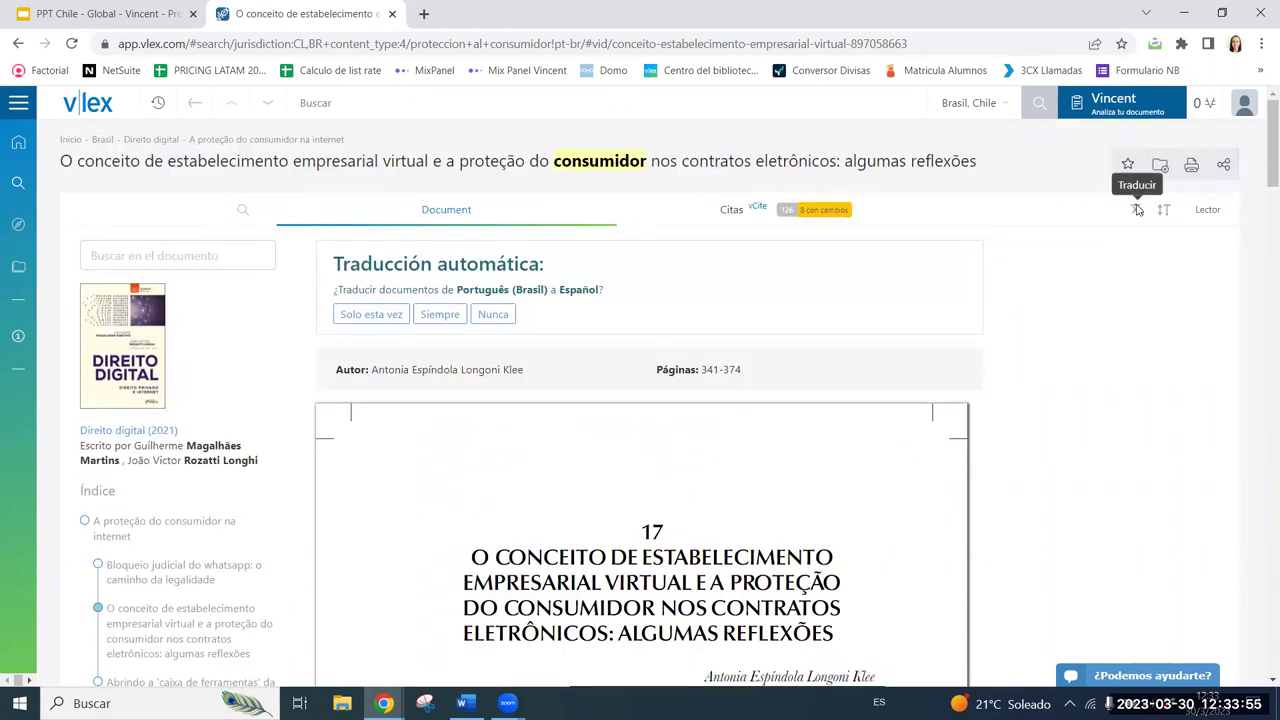
{"action": "left_click", "coordinate": [1137, 210]}
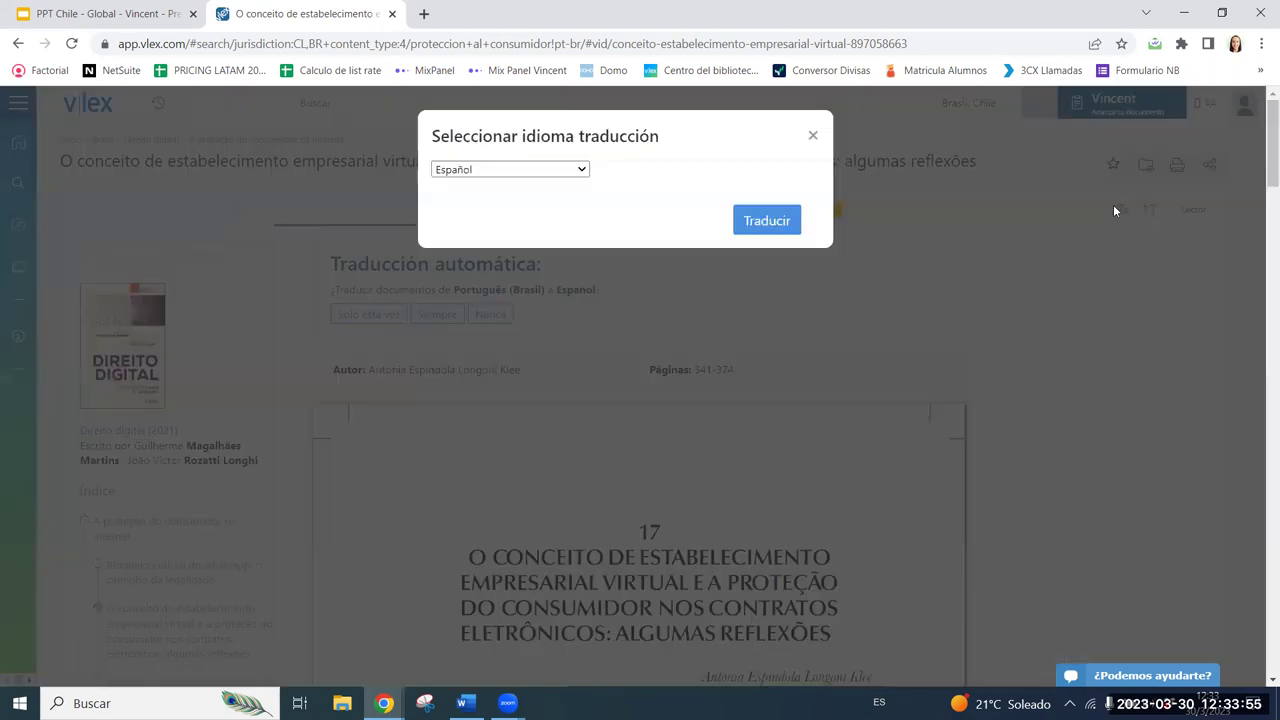
{"action": "left_click", "coordinate": [582, 172]}
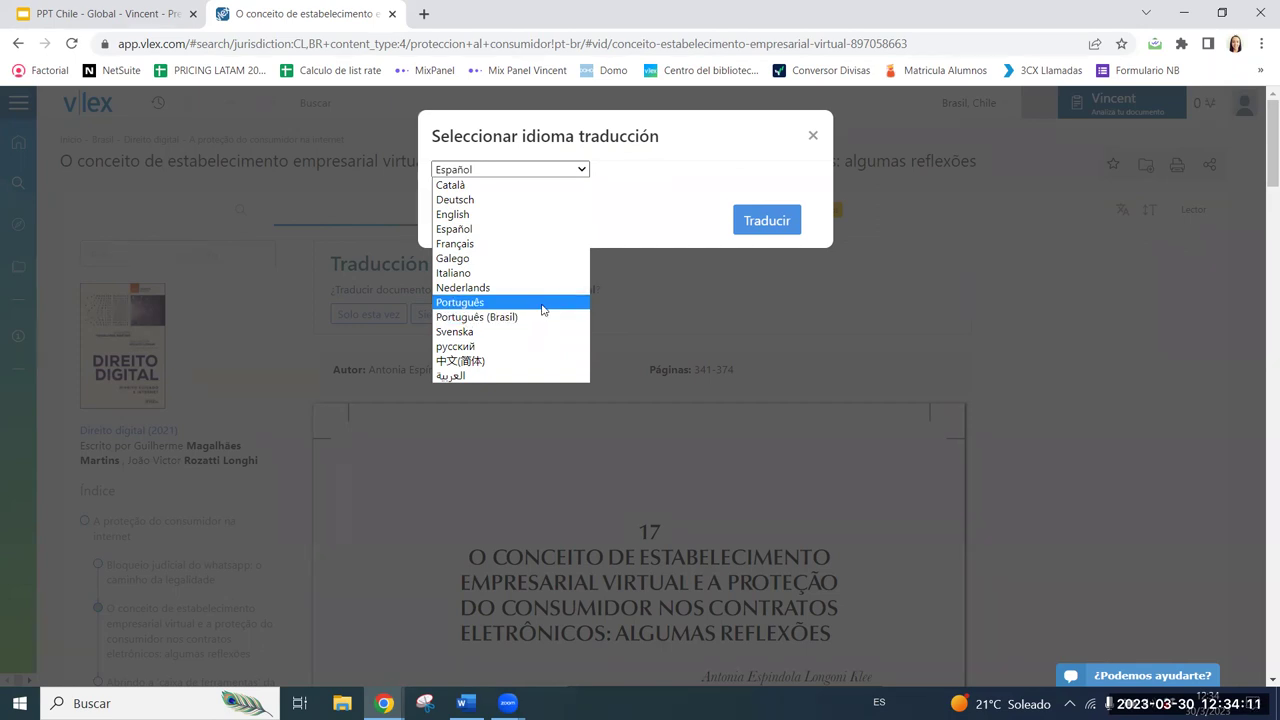
{"action": "left_click", "coordinate": [477, 317]}
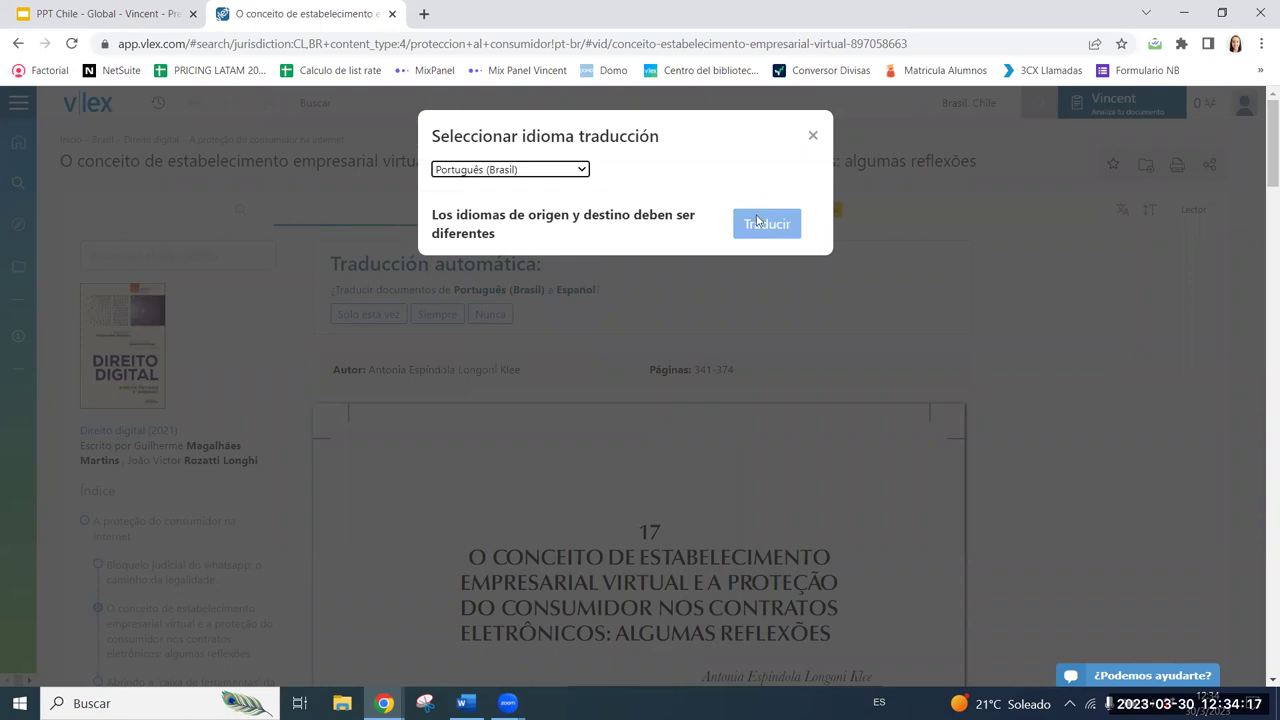
{"action": "left_click", "coordinate": [576, 170]}
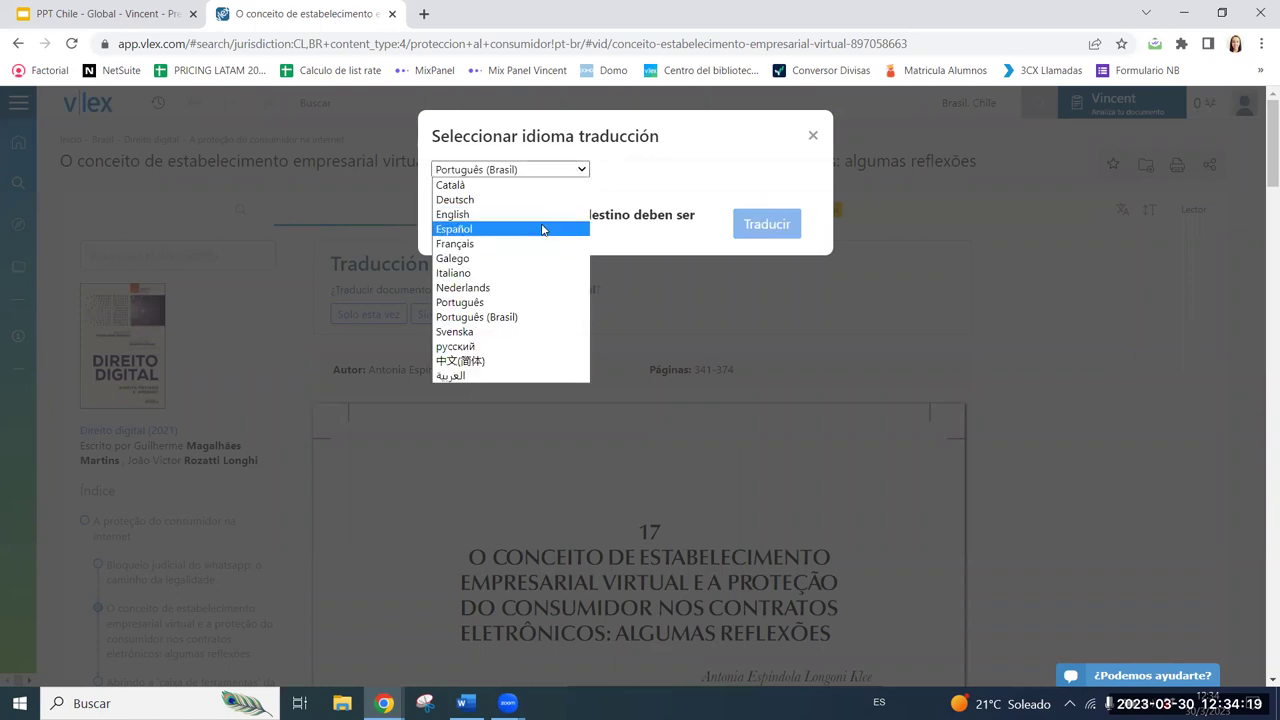
{"action": "left_click", "coordinate": [543, 229]}
{"action": "left_click", "coordinate": [767, 220]}
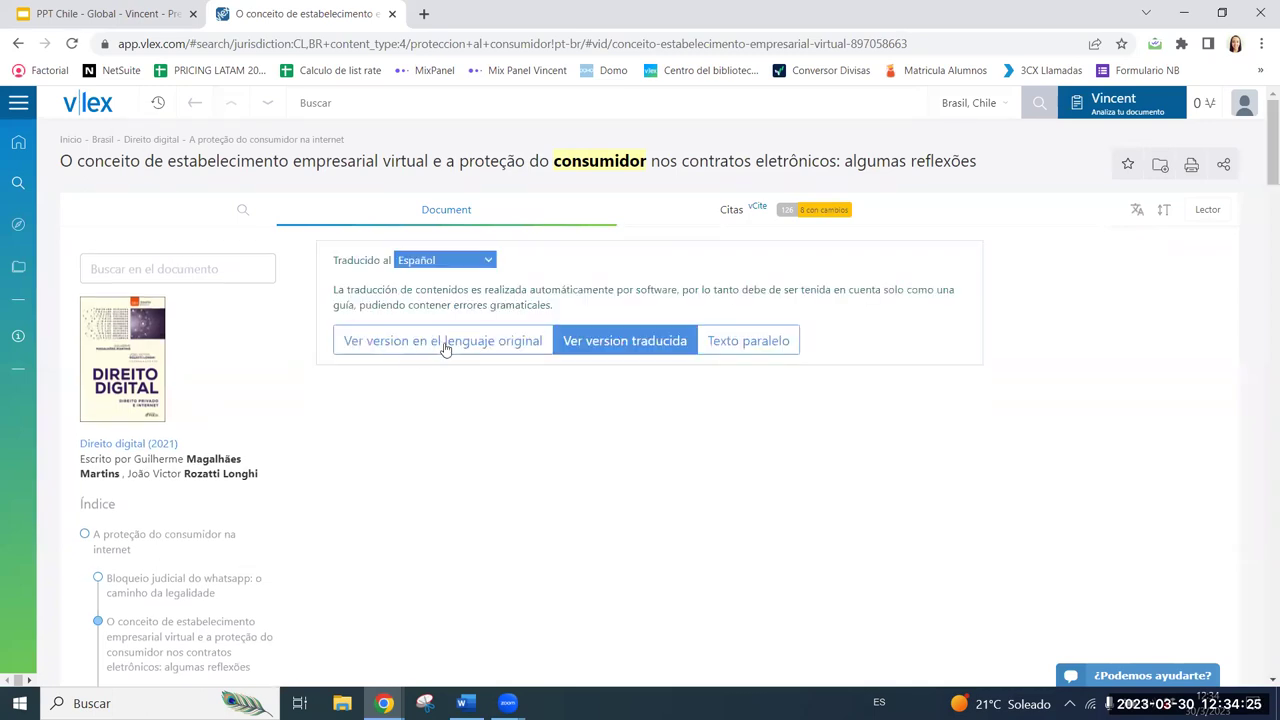
Review the Spanish translation, compare it with the original as parallel text, and return to the original-language version.
{"action": "scroll", "coordinate": [663, 346], "scroll_direction": "down", "scroll_amount": 1}
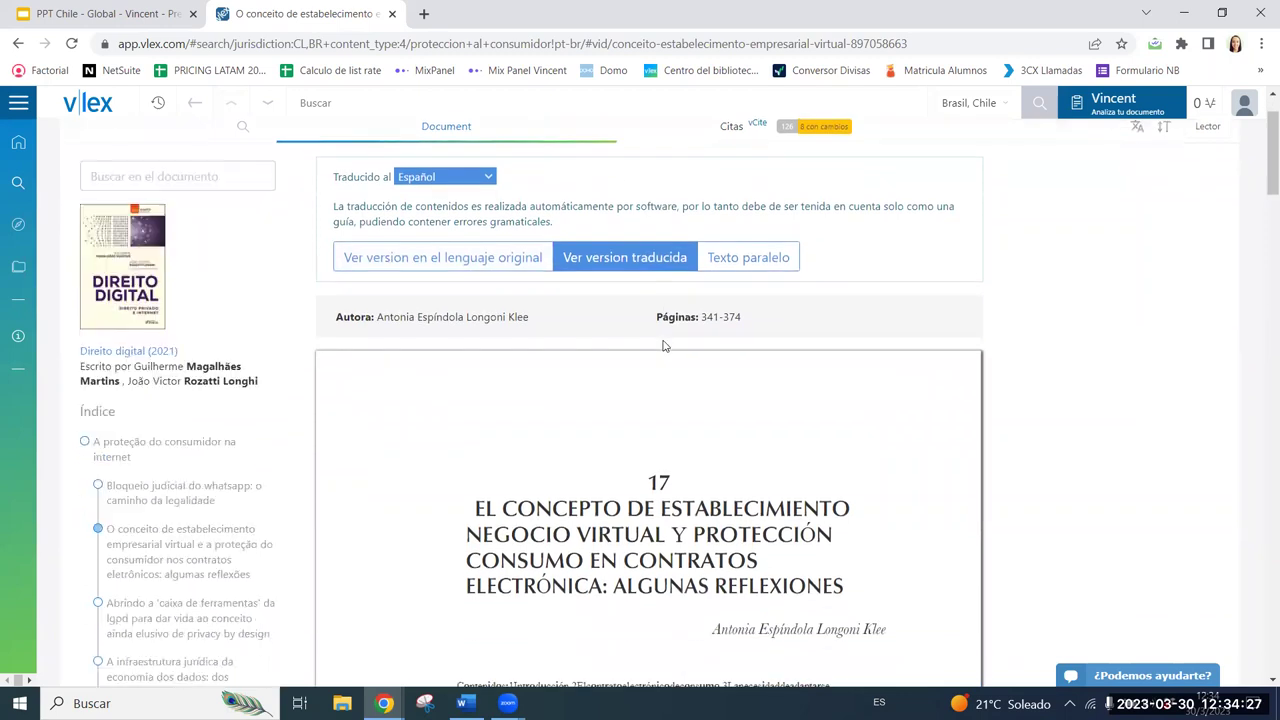
{"action": "scroll", "coordinate": [663, 346], "scroll_direction": "down", "scroll_amount": 3}
{"action": "scroll", "coordinate": [700, 300], "scroll_direction": "up", "scroll_amount": 3}
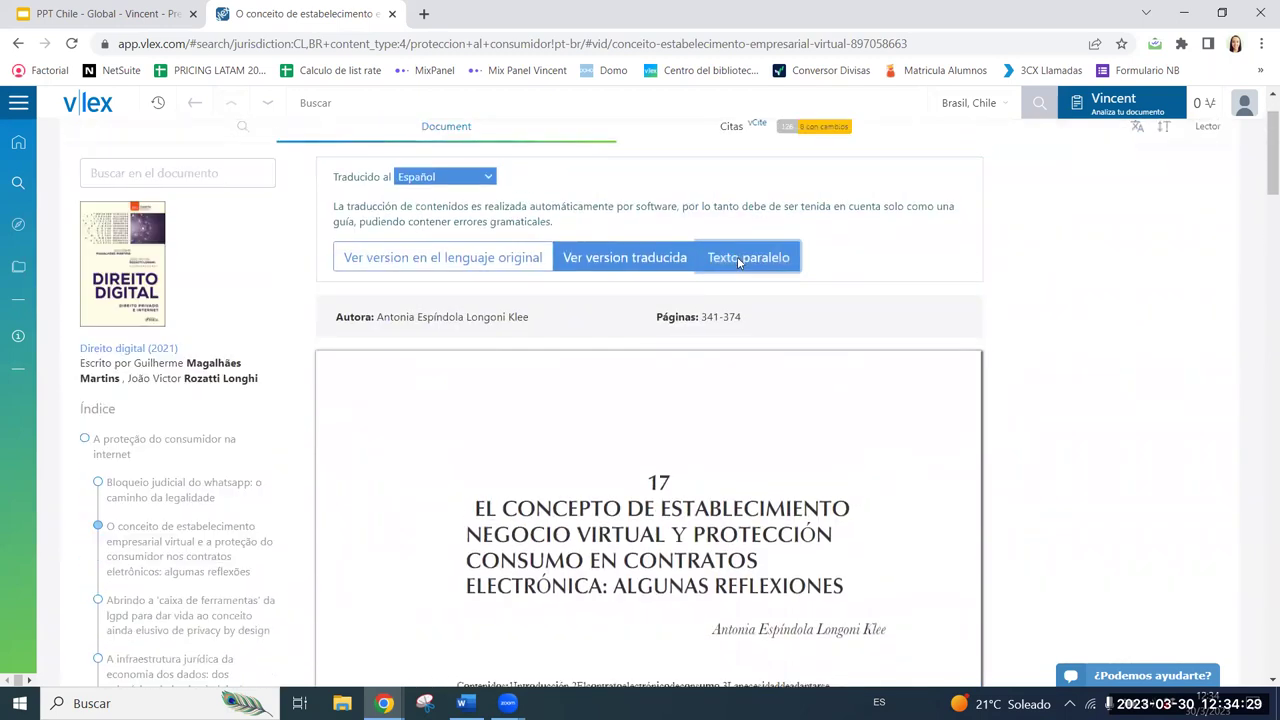
{"action": "left_click", "coordinate": [737, 256]}
{"action": "scroll", "coordinate": [600, 450], "scroll_direction": "down", "scroll_amount": 3}
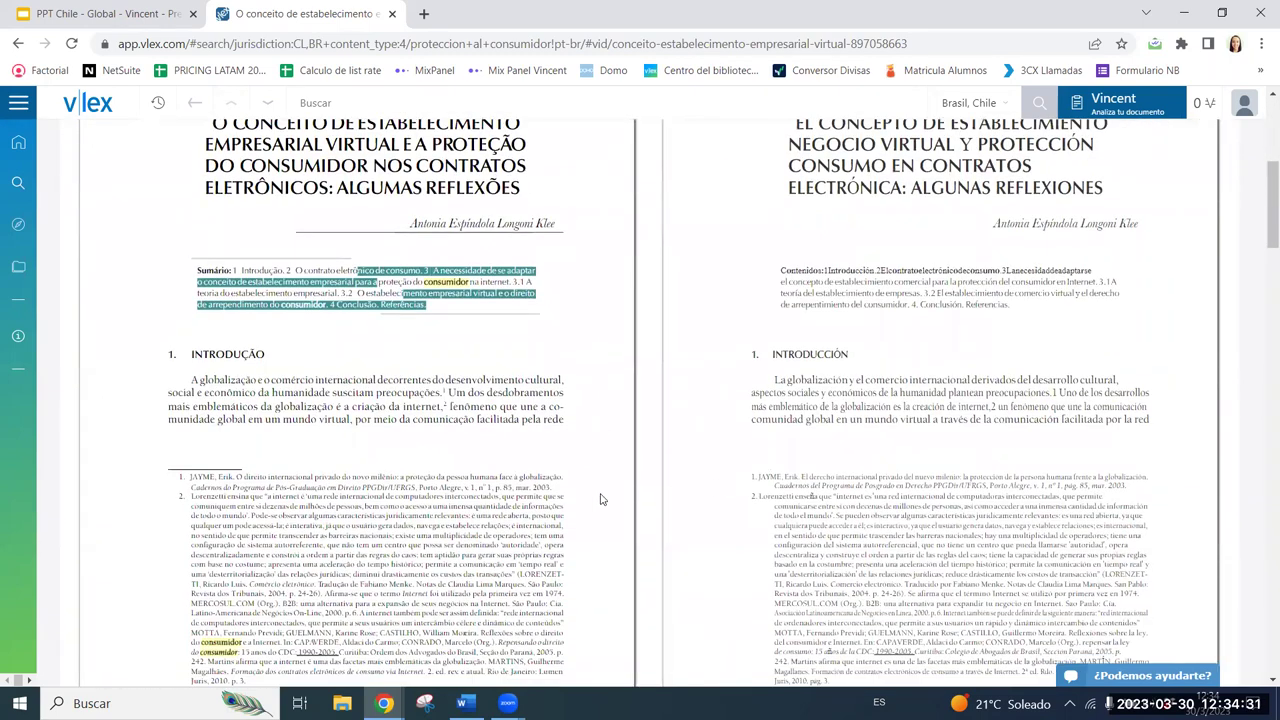
{"action": "scroll", "coordinate": [600, 498], "scroll_direction": "down", "scroll_amount": 2}
{"action": "scroll", "coordinate": [306, 328], "scroll_direction": "up", "scroll_amount": 6}
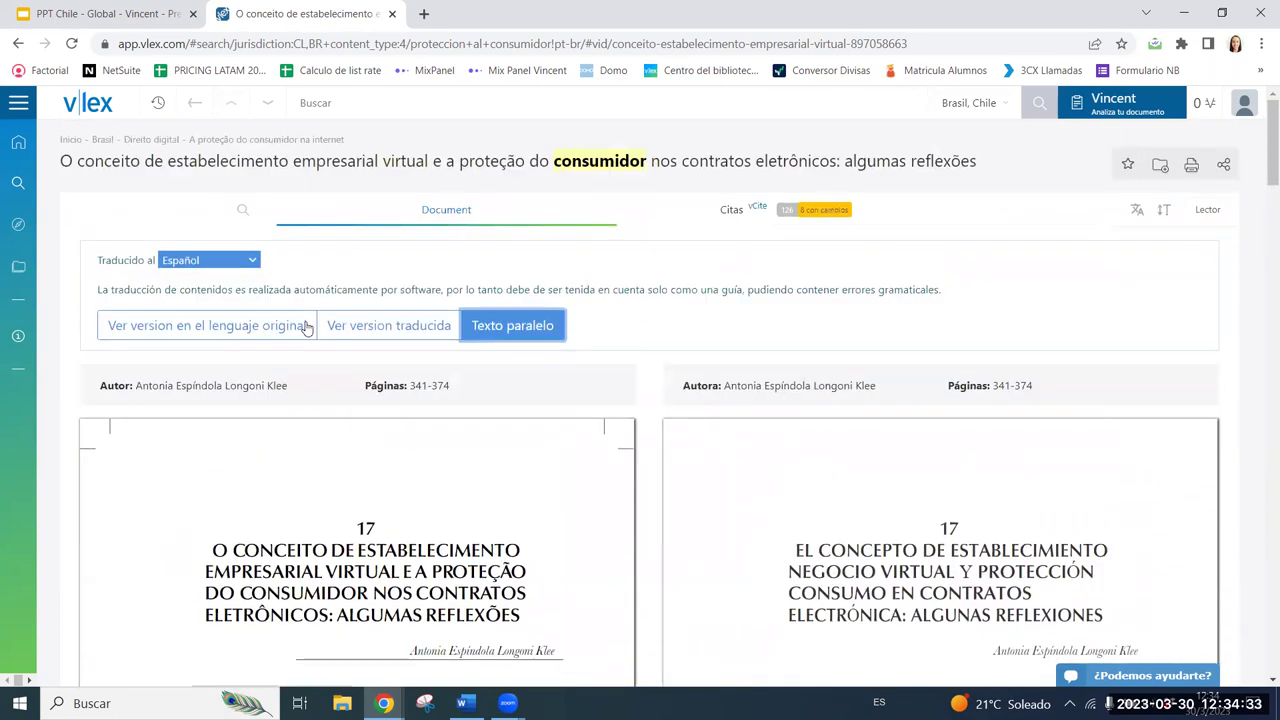
{"action": "left_click", "coordinate": [285, 329]}
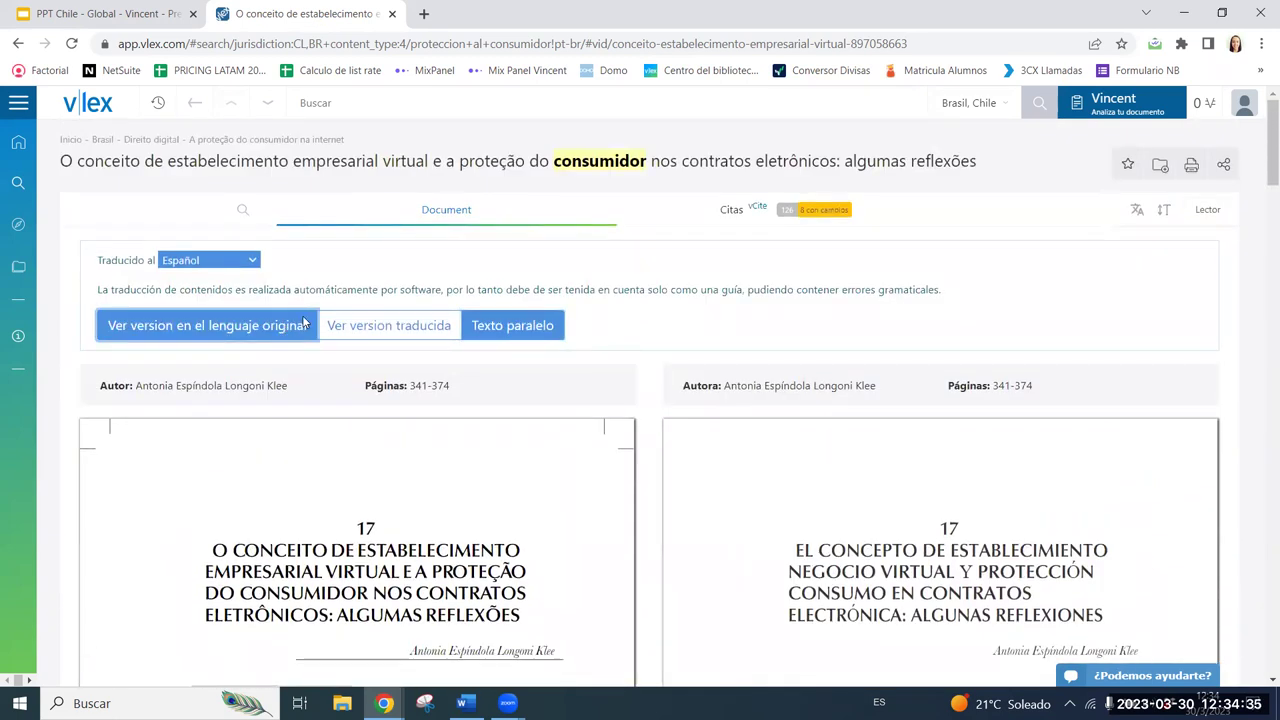
Review the chapter's text display options without applying changes, and look through the chapter in the reader view.
{"action": "left_click", "coordinate": [1165, 212]}
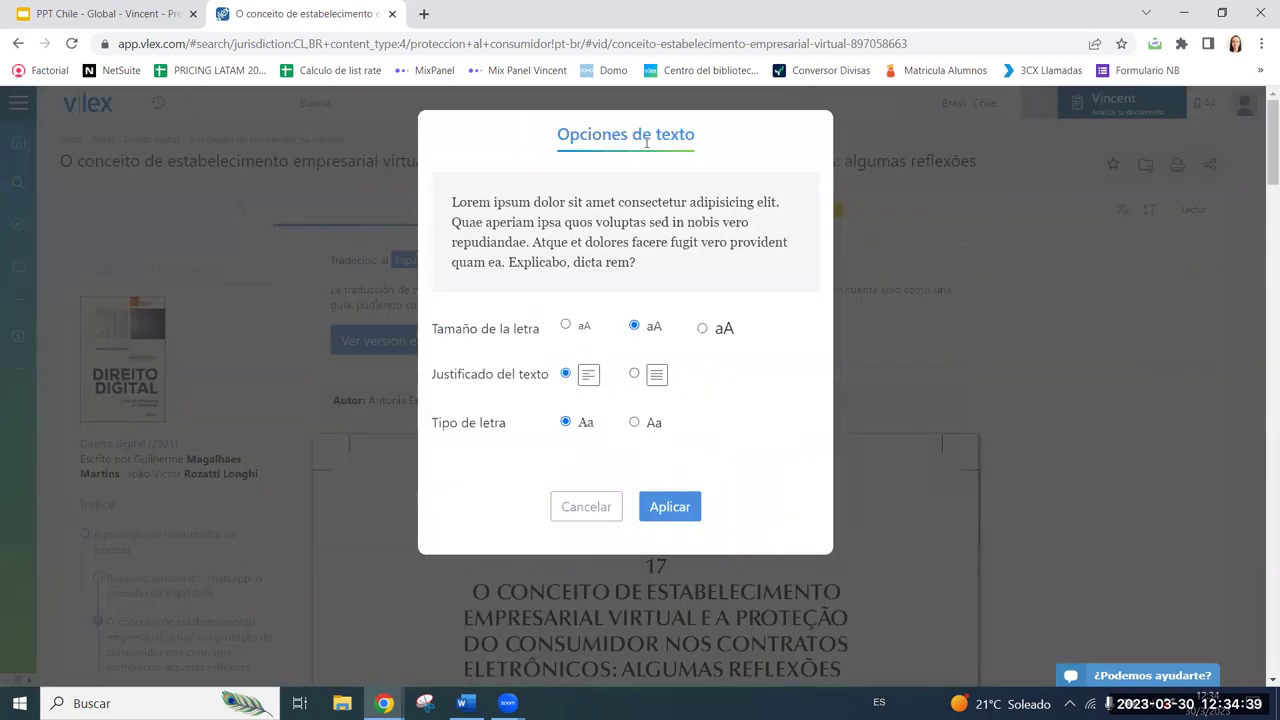
{"action": "left_click", "coordinate": [588, 510]}
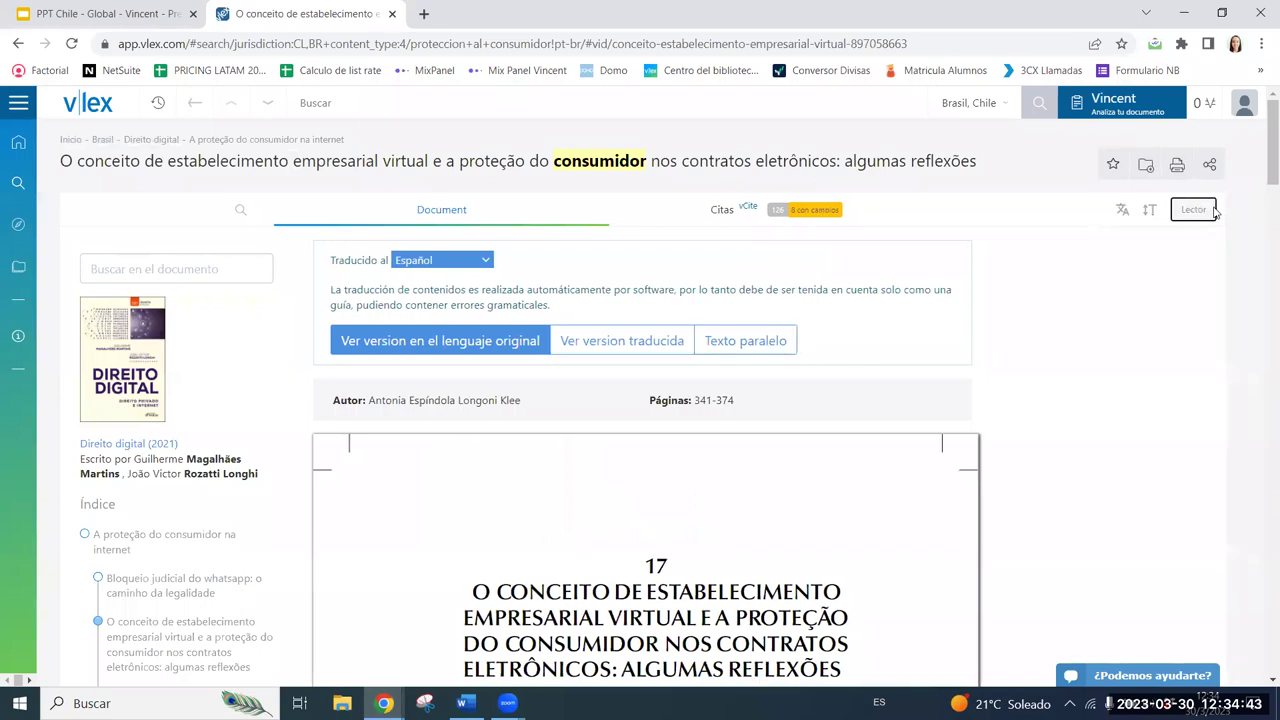
{"action": "left_click", "coordinate": [1210, 210]}
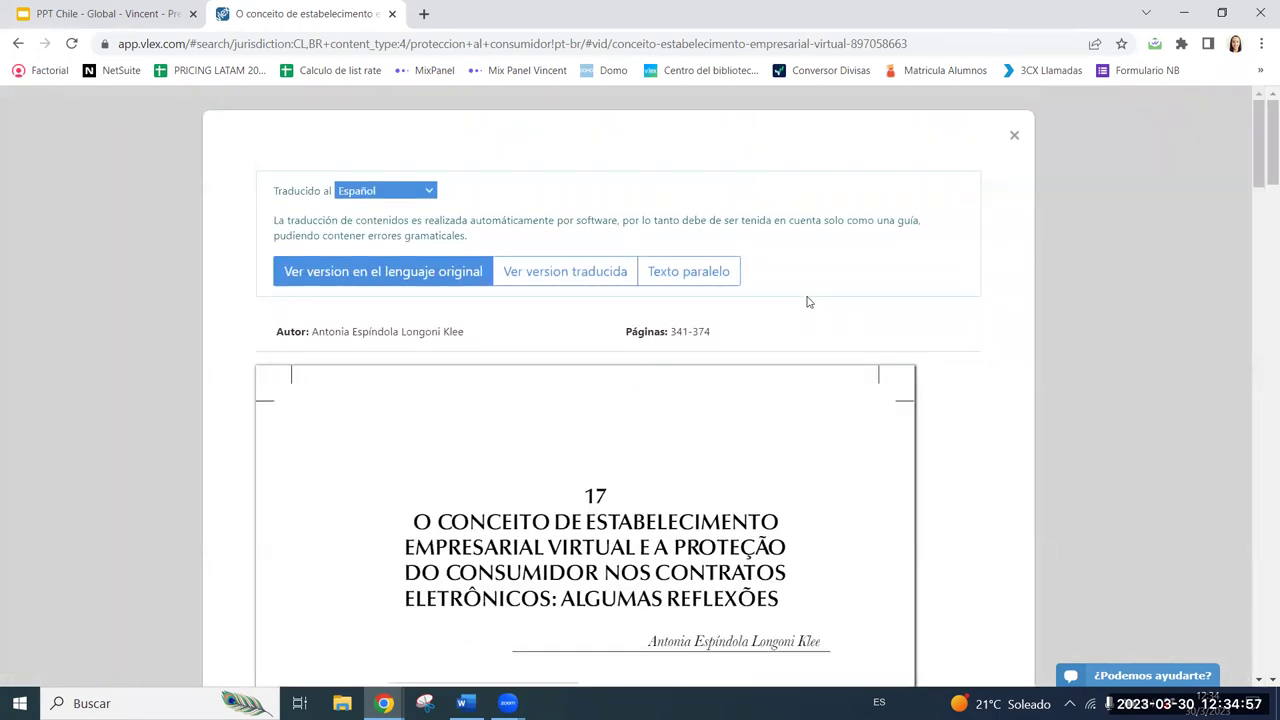
{"action": "scroll", "coordinate": [811, 298], "scroll_direction": "down", "scroll_amount": 1}
{"action": "scroll", "coordinate": [811, 298], "scroll_direction": "down", "scroll_amount": 4}
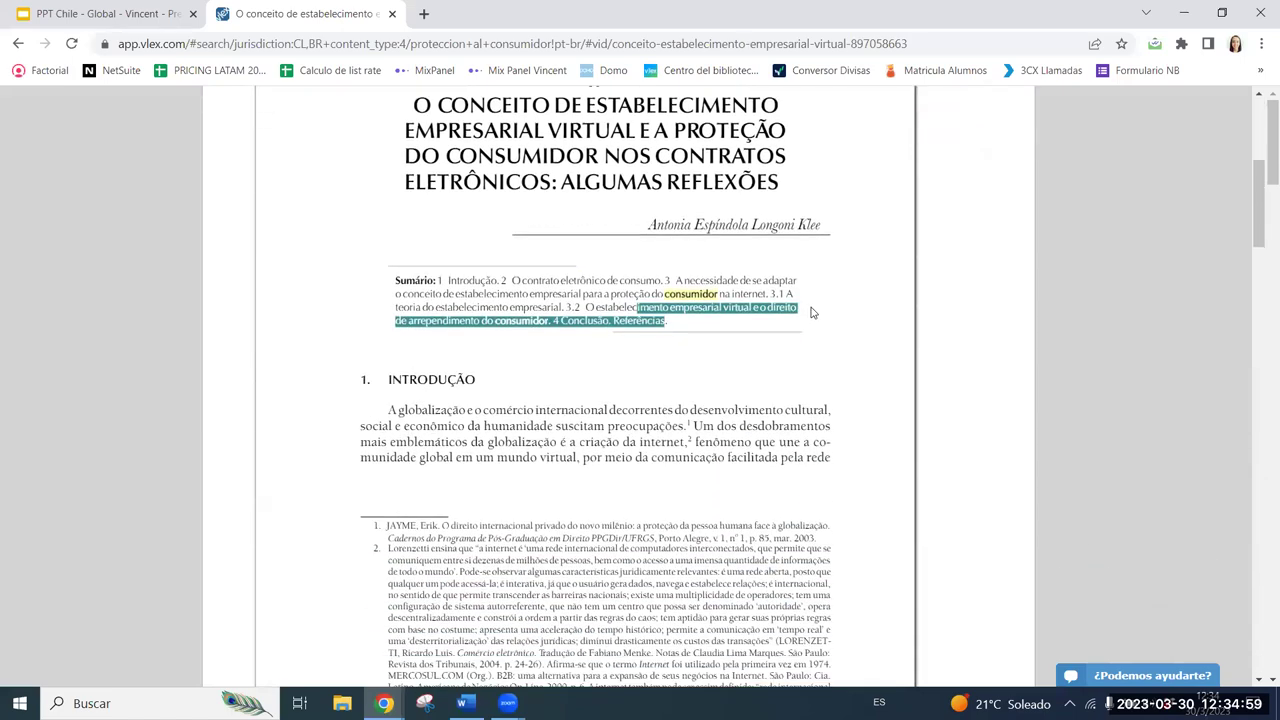
{"action": "scroll", "coordinate": [950, 275], "scroll_direction": "up", "scroll_amount": 5}
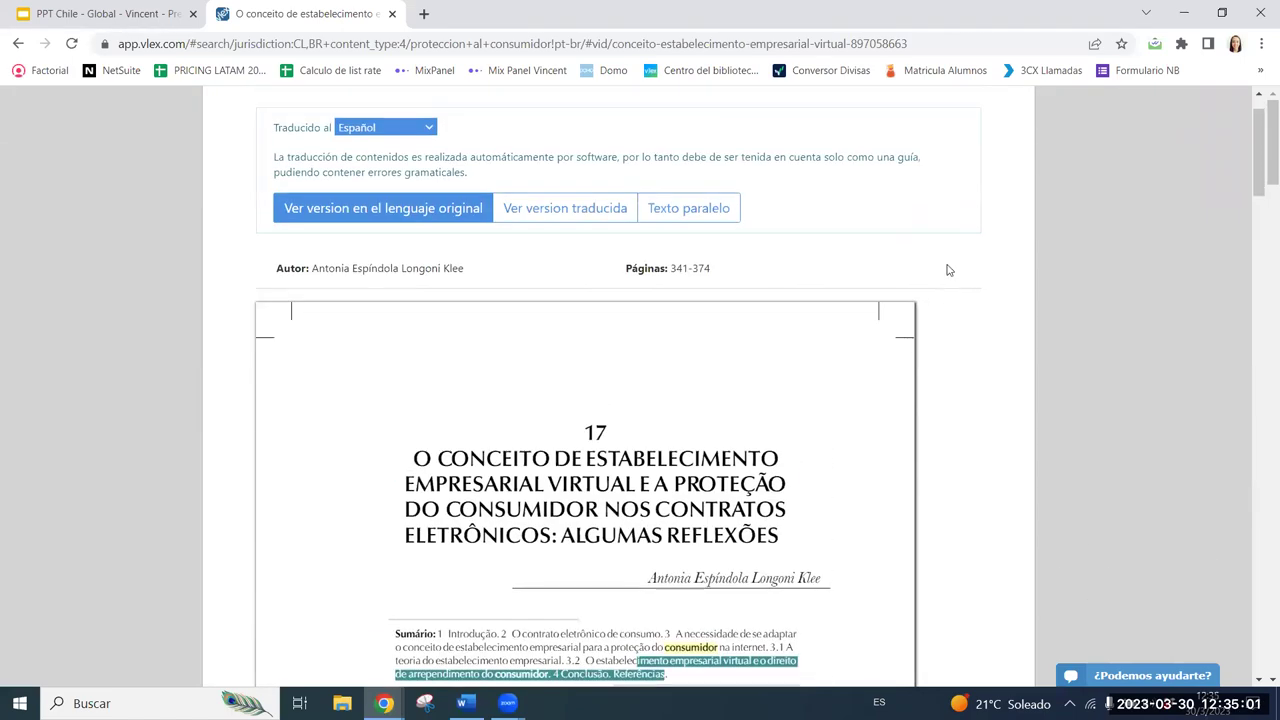
{"action": "left_click", "coordinate": [1014, 136]}
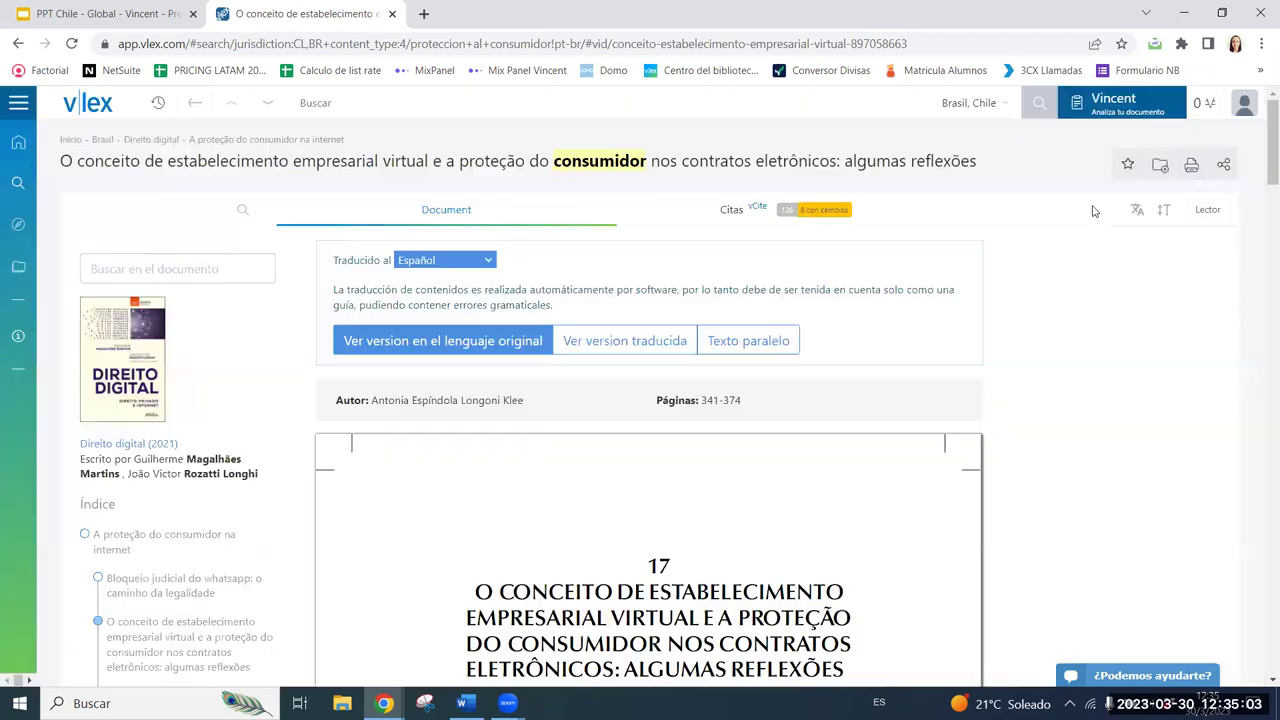
Examine the folders available for saving the chapter and the new-folder option, without saving it.
{"action": "left_click", "coordinate": [1163, 166]}
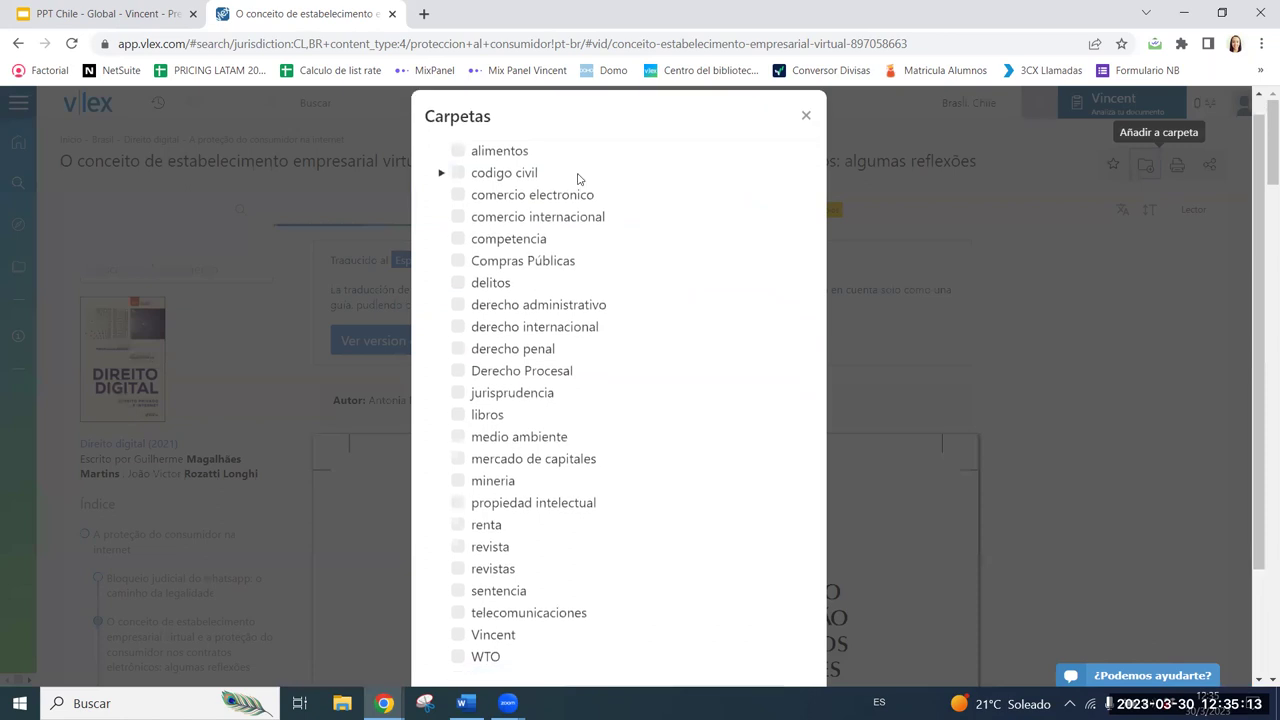
{"action": "scroll", "coordinate": [577, 178], "scroll_direction": "down", "scroll_amount": 2}
{"action": "left_click", "coordinate": [634, 562]}
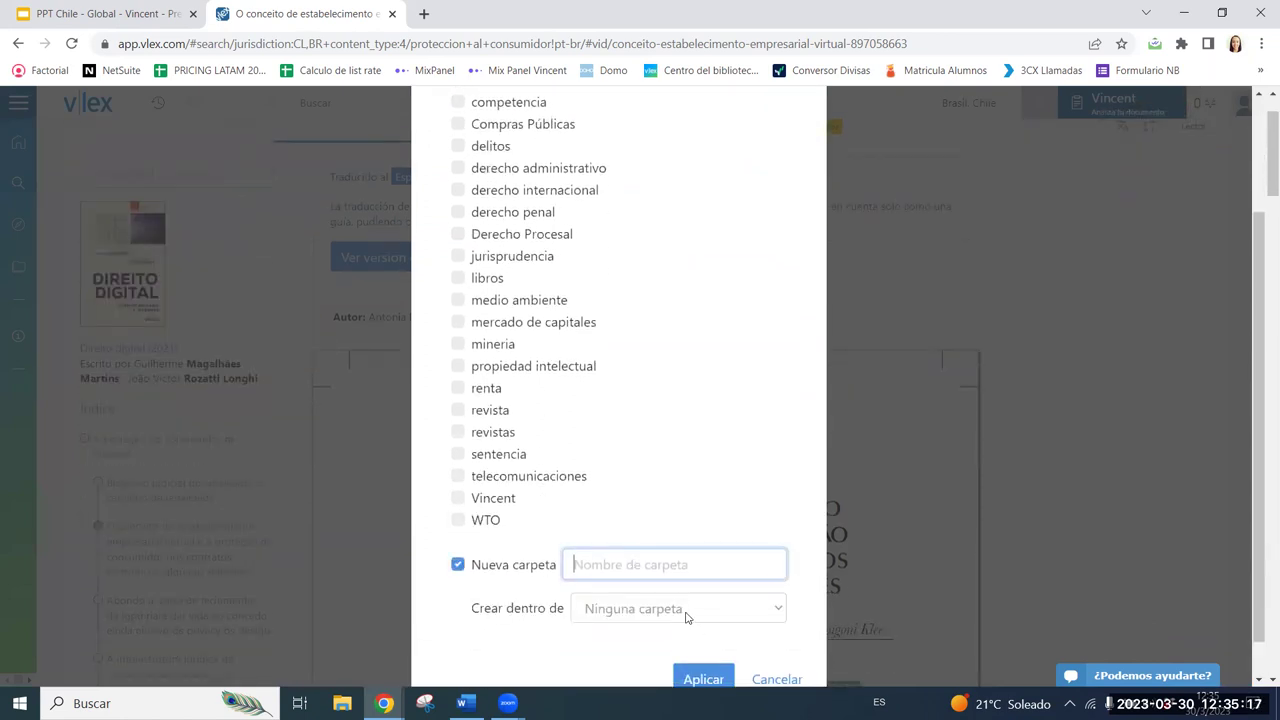
{"action": "left_click", "coordinate": [778, 679]}
{"action": "scroll", "coordinate": [1061, 260], "scroll_direction": "up", "scroll_amount": 1}
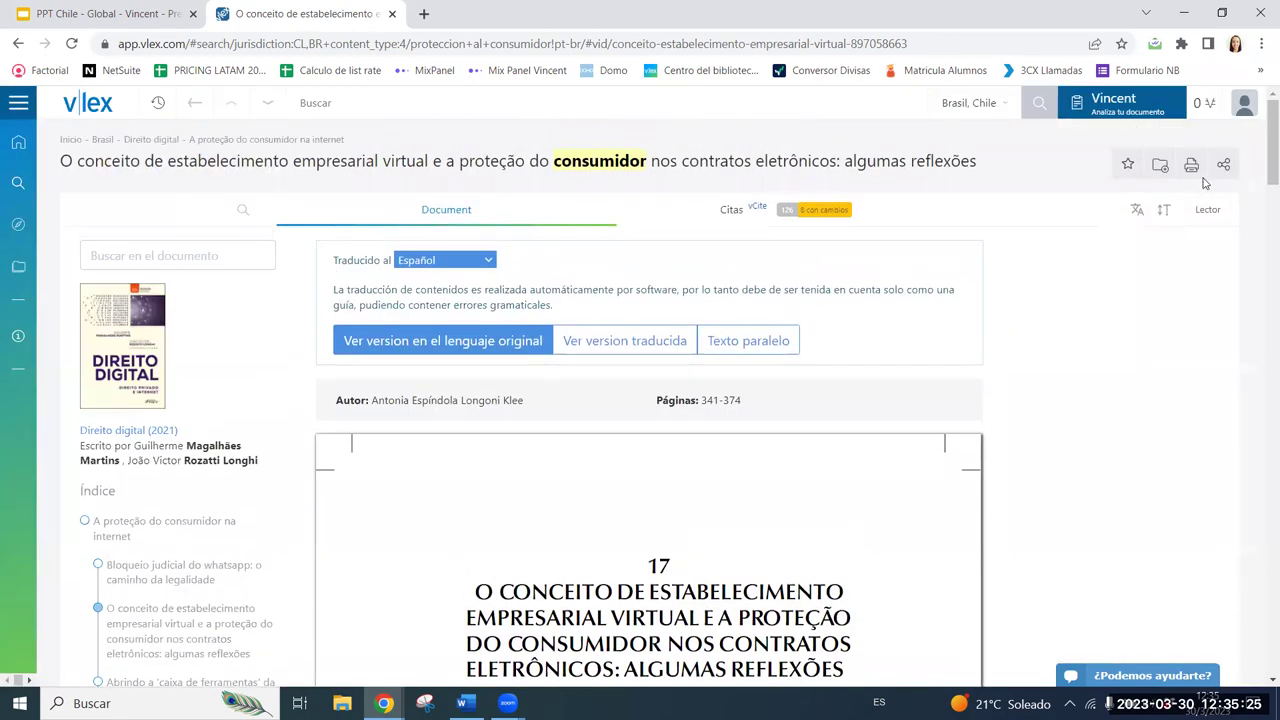
Review the chapter's print options and its sharing, reference-manager and link-copying options.
{"action": "left_click", "coordinate": [1190, 162]}
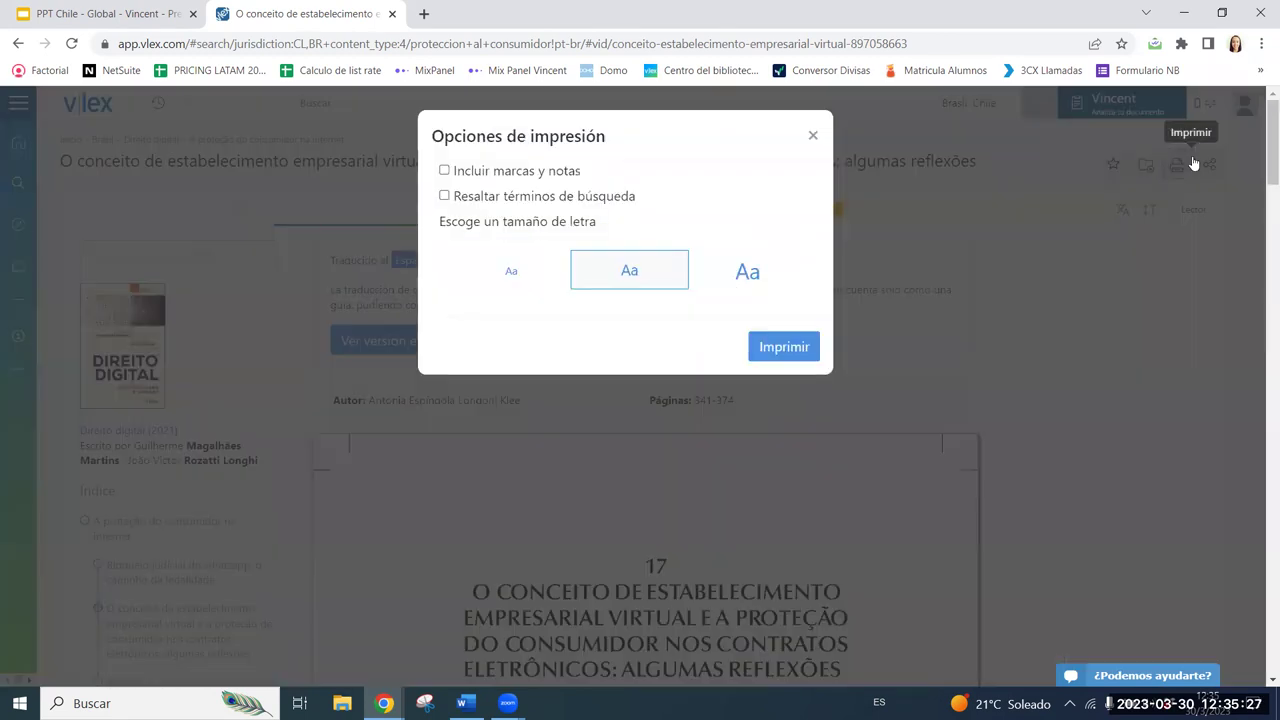
{"action": "left_click", "coordinate": [1193, 162]}
{"action": "left_click", "coordinate": [1226, 170]}
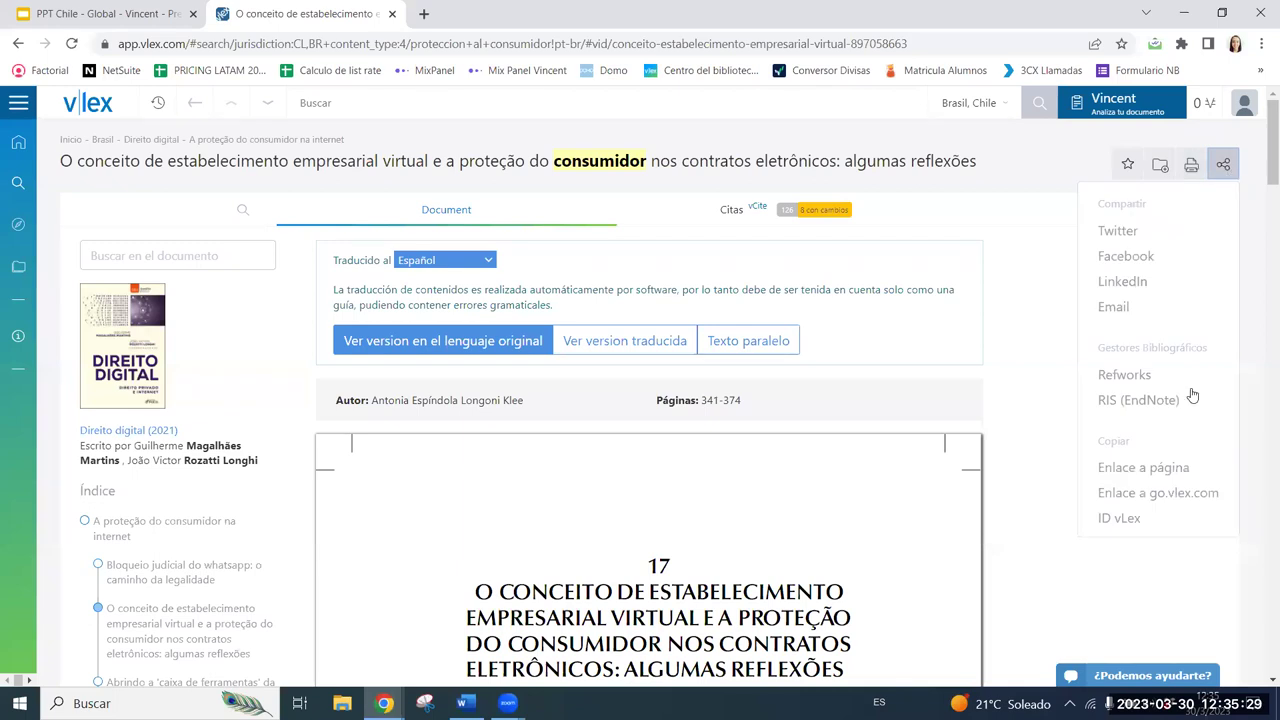
{"action": "left_click", "coordinate": [1226, 170]}
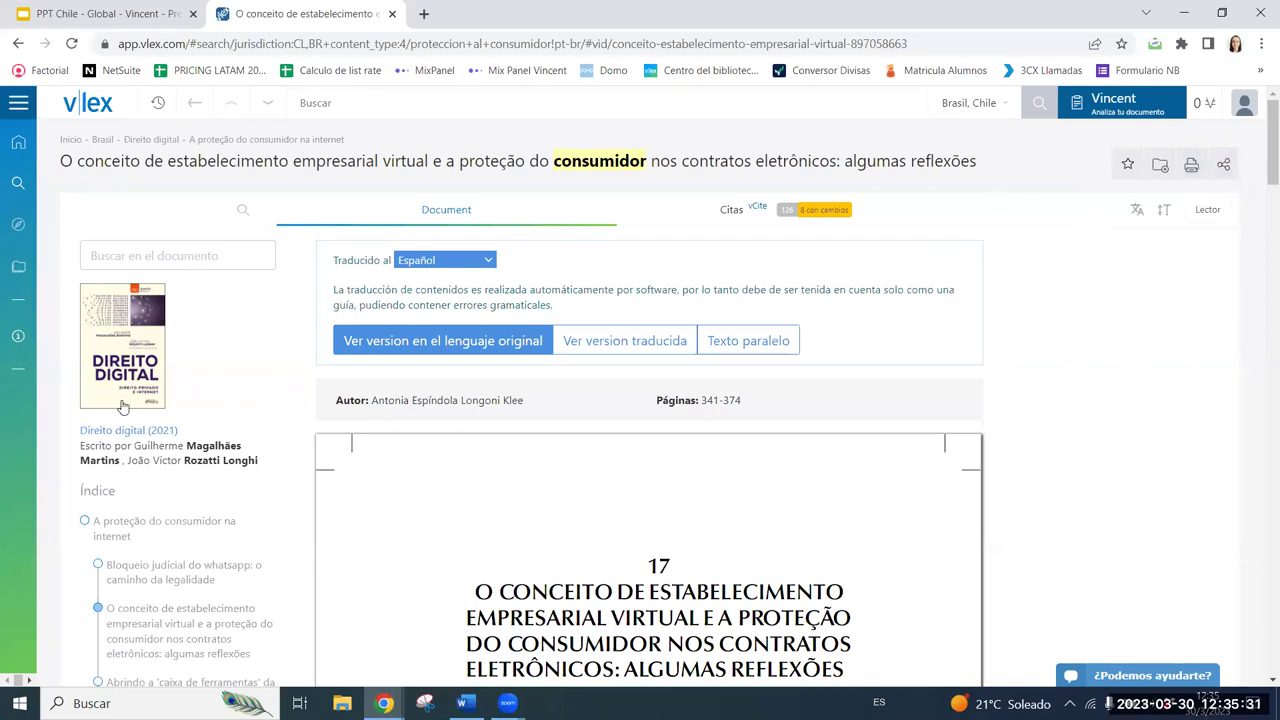
Open the page of the source book "Direito digital" and review its contents, publication and publisher details.
{"action": "left_click", "coordinate": [118, 431]}
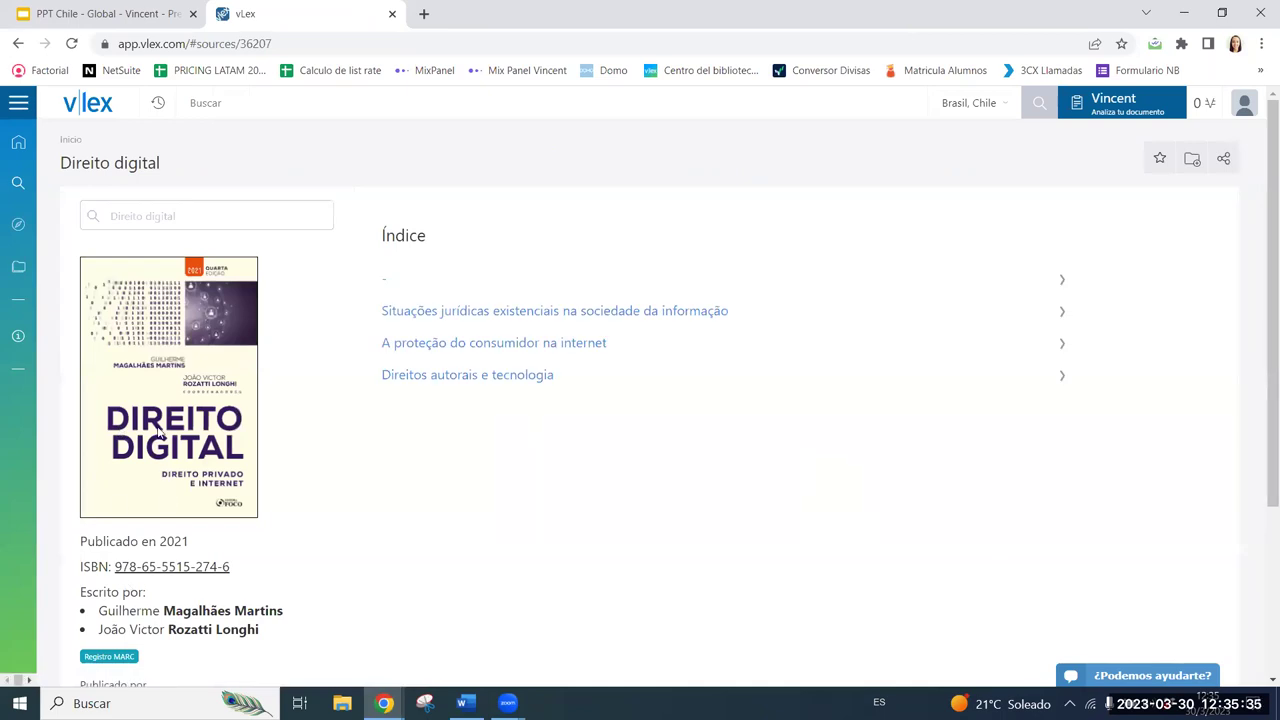
{"action": "scroll", "coordinate": [160, 436], "scroll_direction": "down", "scroll_amount": 3}
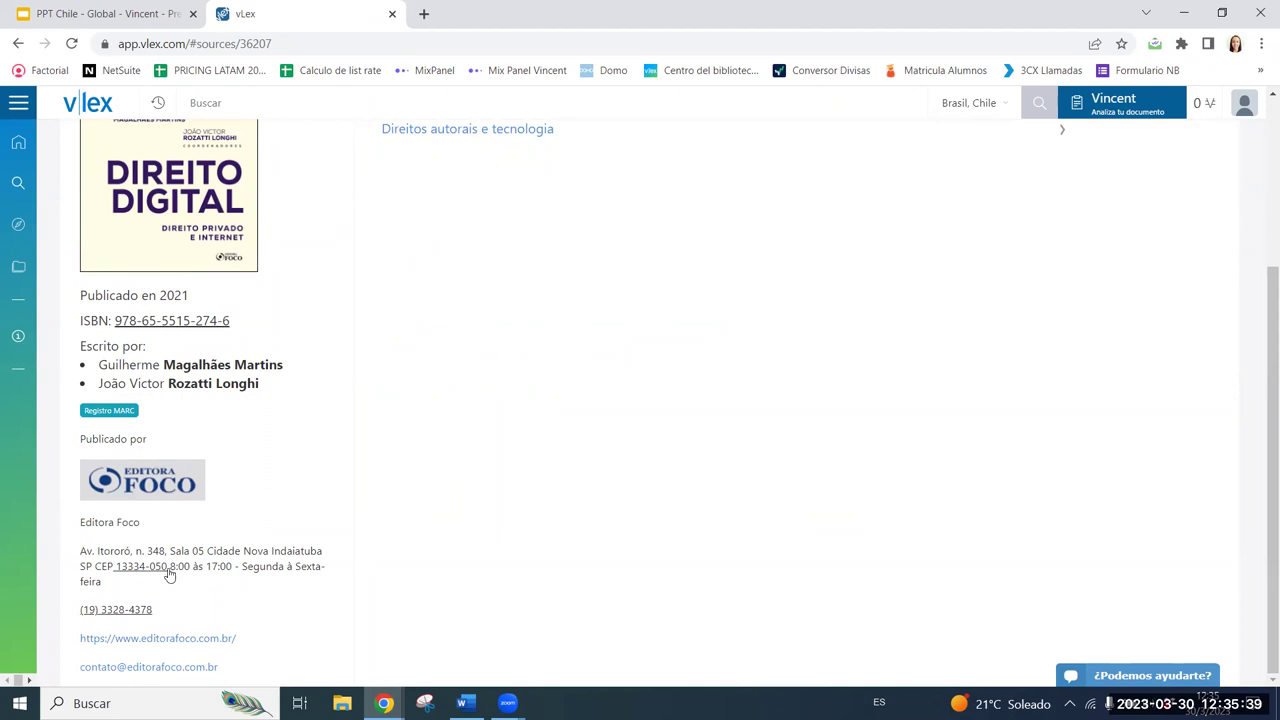
{"action": "scroll", "coordinate": [170, 572], "scroll_direction": "up", "scroll_amount": 3}
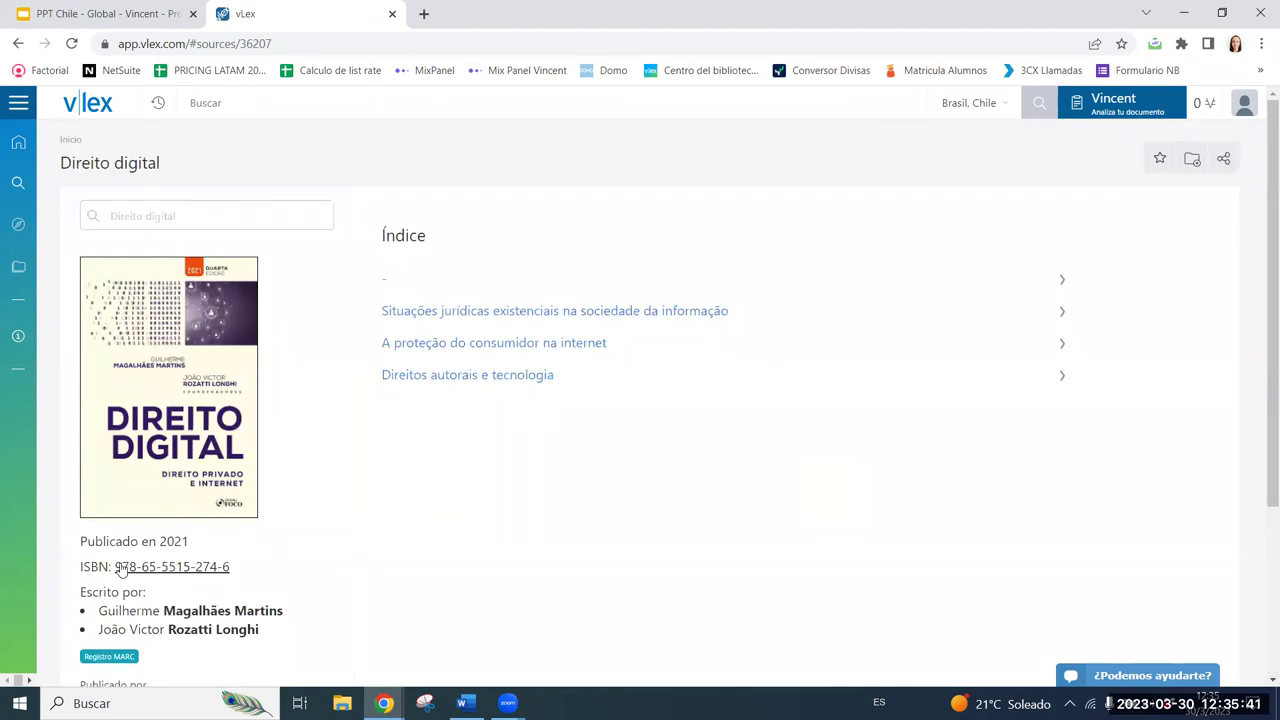
{"action": "scroll", "coordinate": [163, 600], "scroll_direction": "down", "scroll_amount": 3}
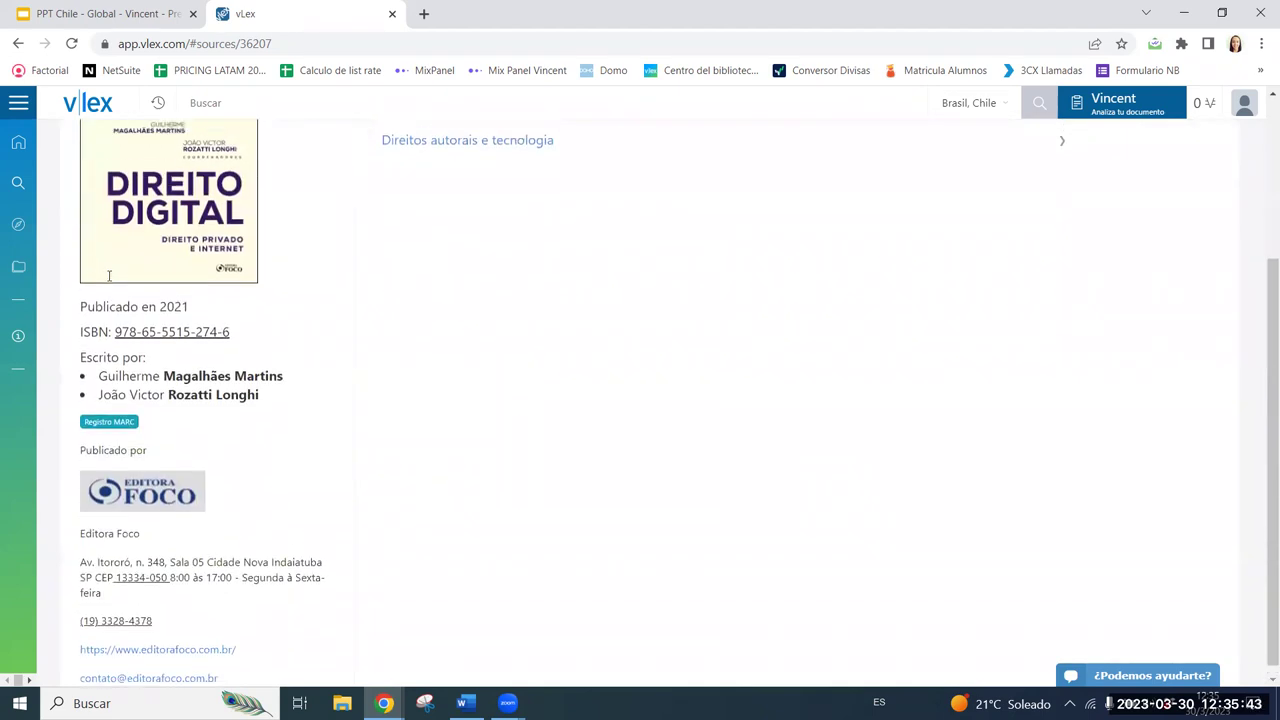
{"action": "scroll", "coordinate": [137, 581], "scroll_direction": "up", "scroll_amount": 3}
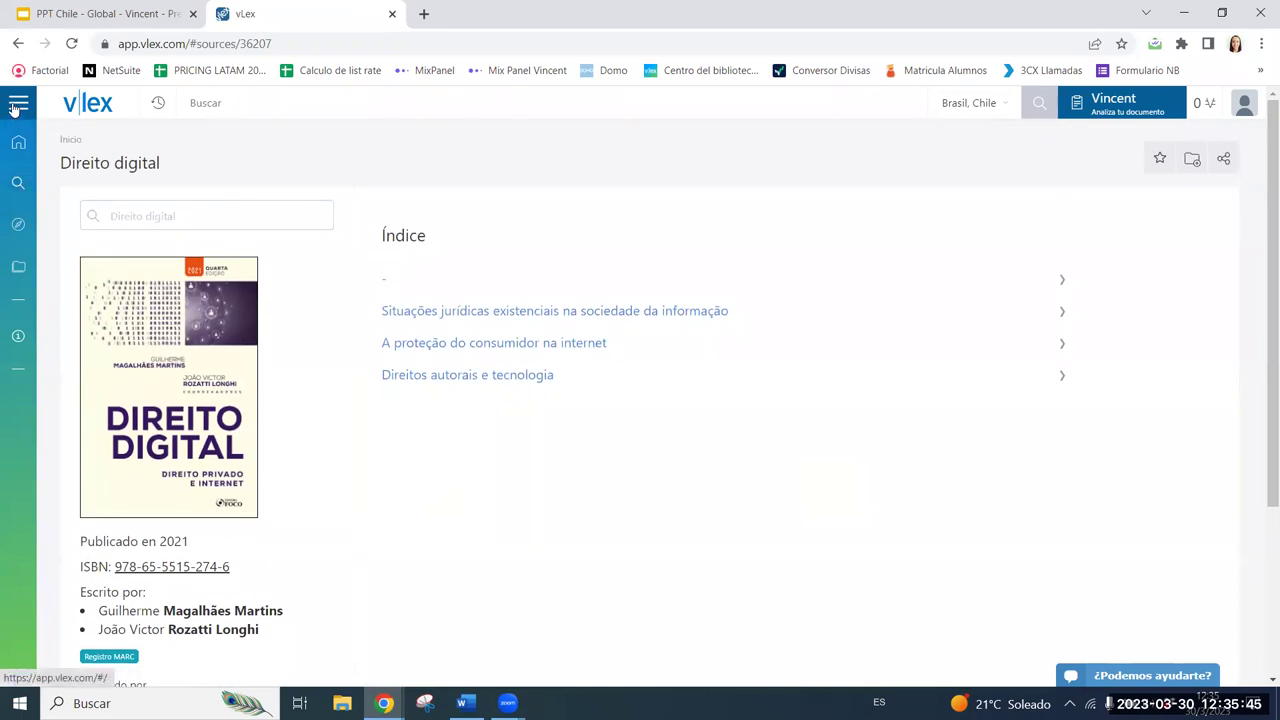
Browse the Chilean legislation index down to the list of Códigos vLex.
{"action": "mouse_move", "coordinate": [20, 178]}
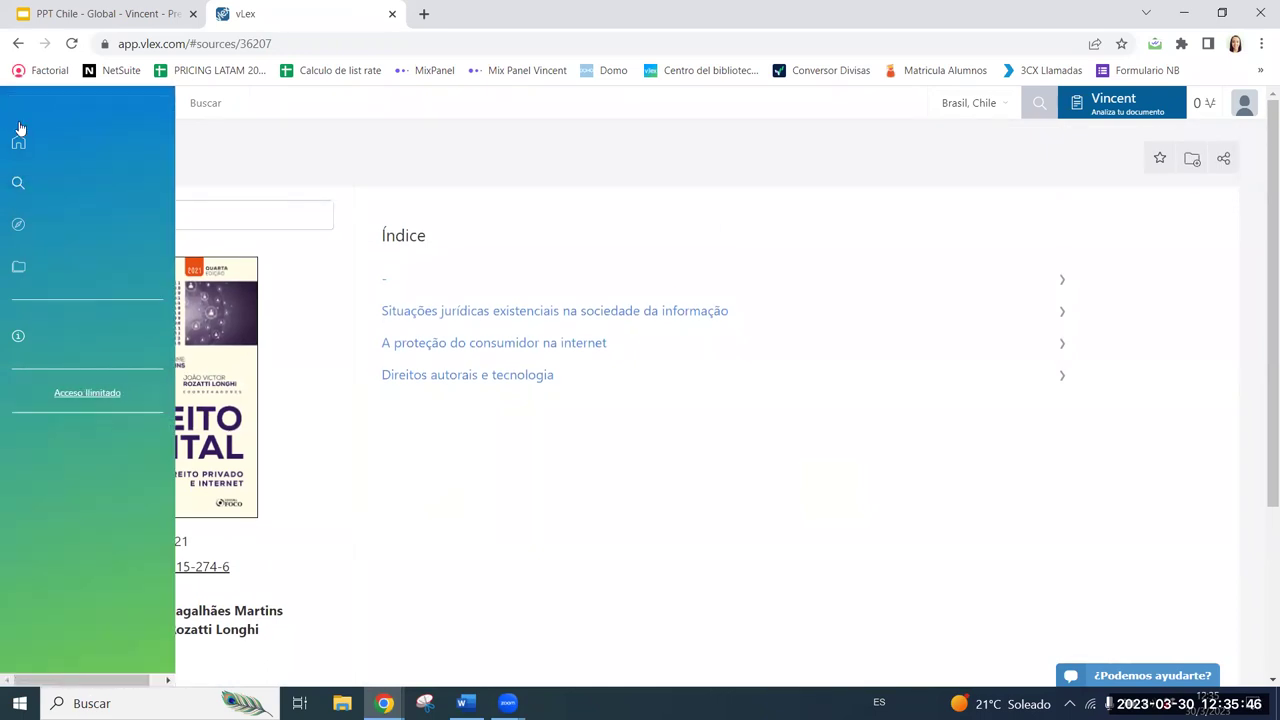
{"action": "left_click", "coordinate": [55, 229]}
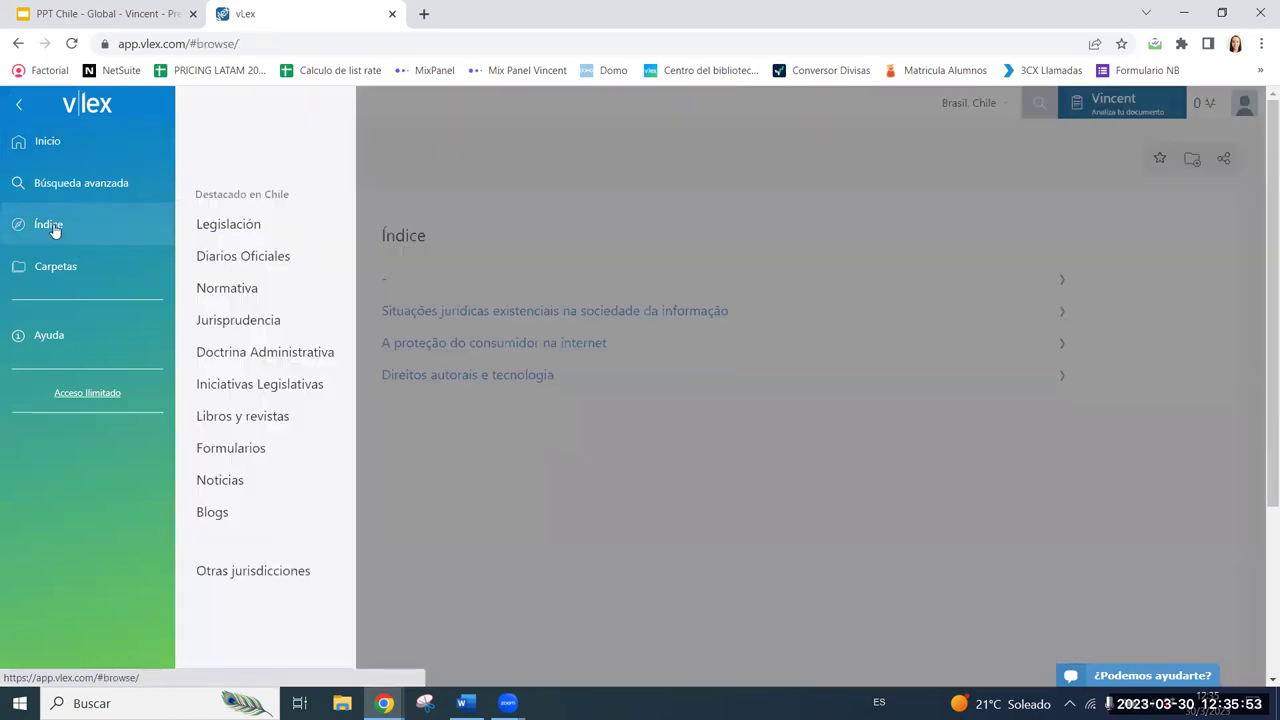
{"action": "left_click", "coordinate": [248, 230]}
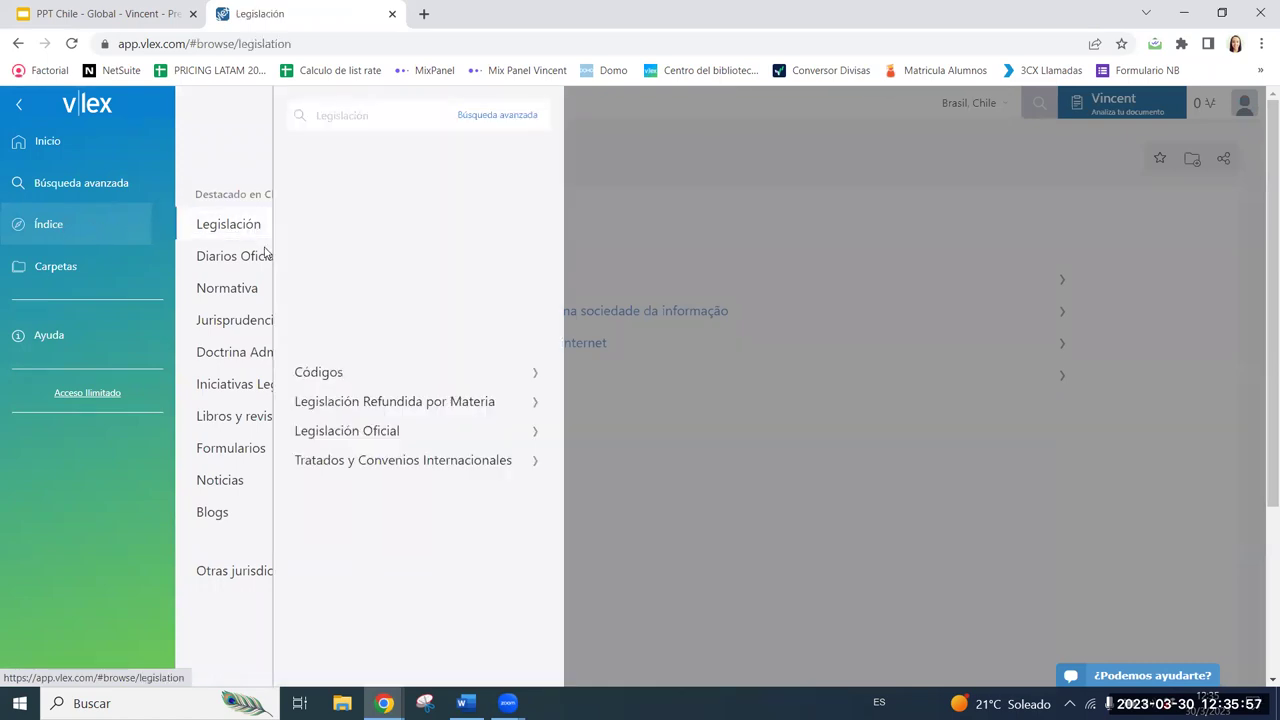
{"action": "left_click", "coordinate": [323, 372]}
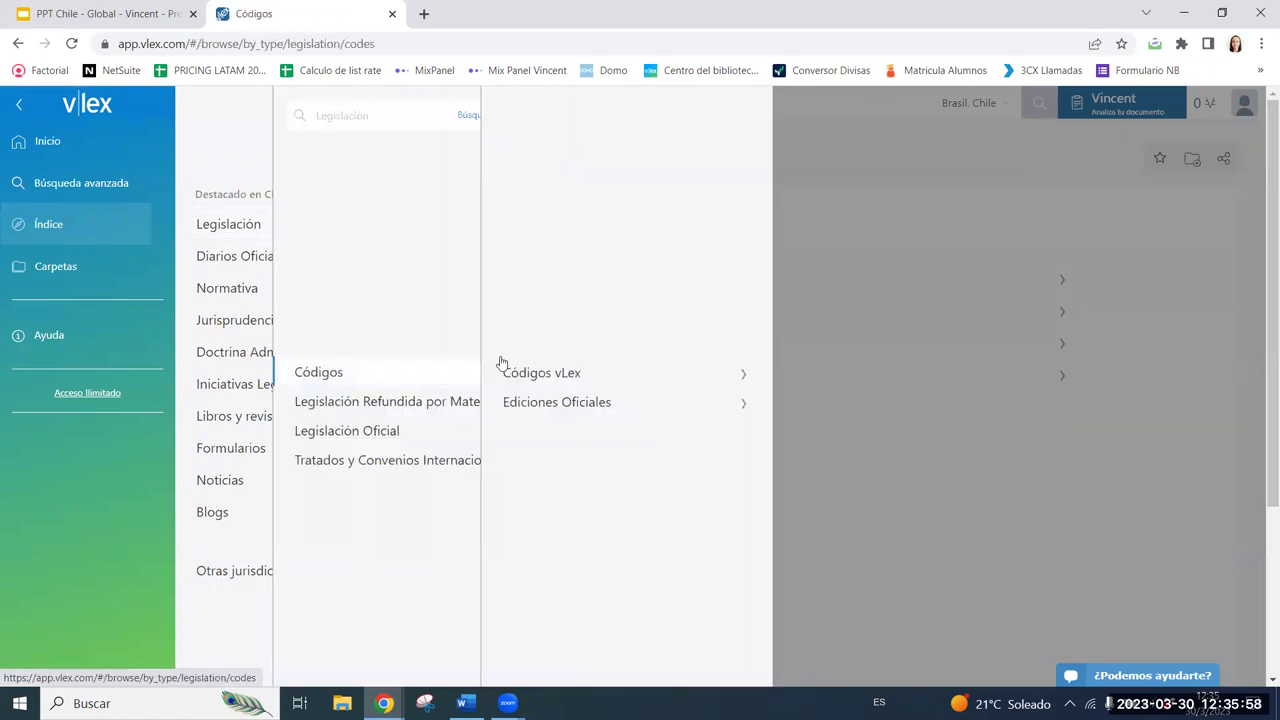
{"action": "left_click", "coordinate": [611, 372]}
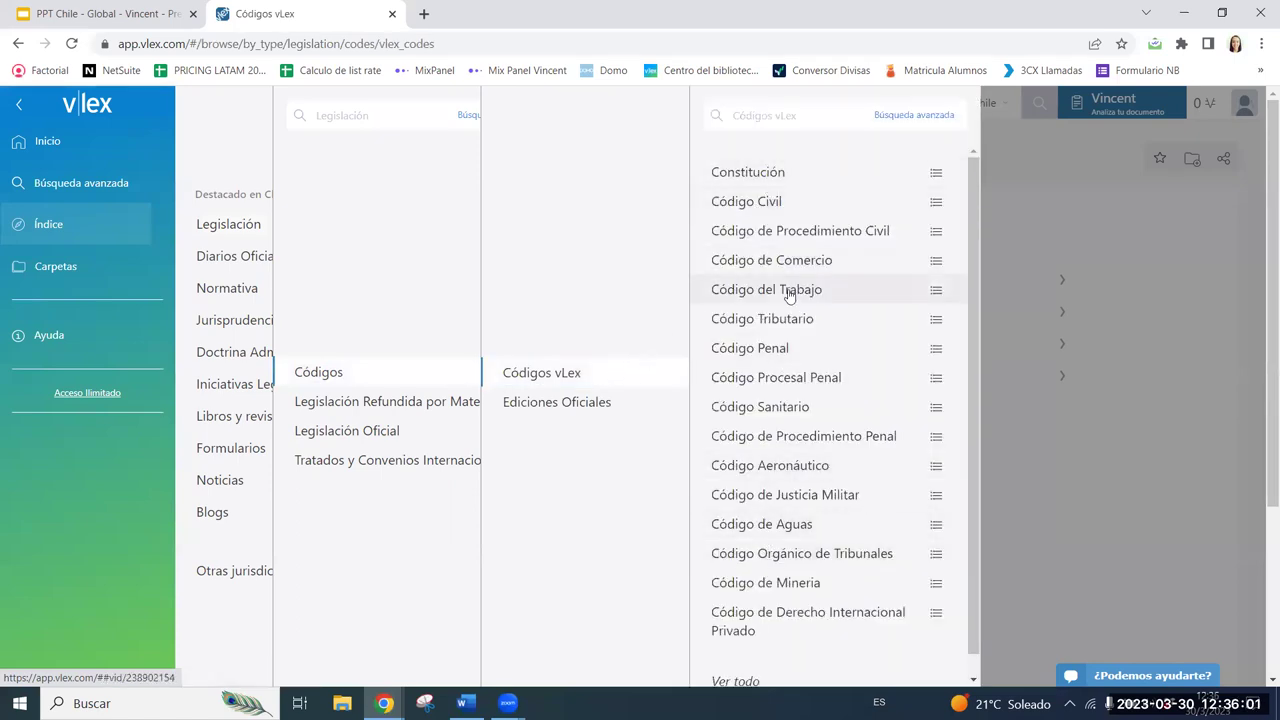
Browse the legislation categories Legislación Refundida por Materia, Legislación Oficial, and Tratados y Convenios Internacionales.
{"action": "left_click", "coordinate": [360, 408]}
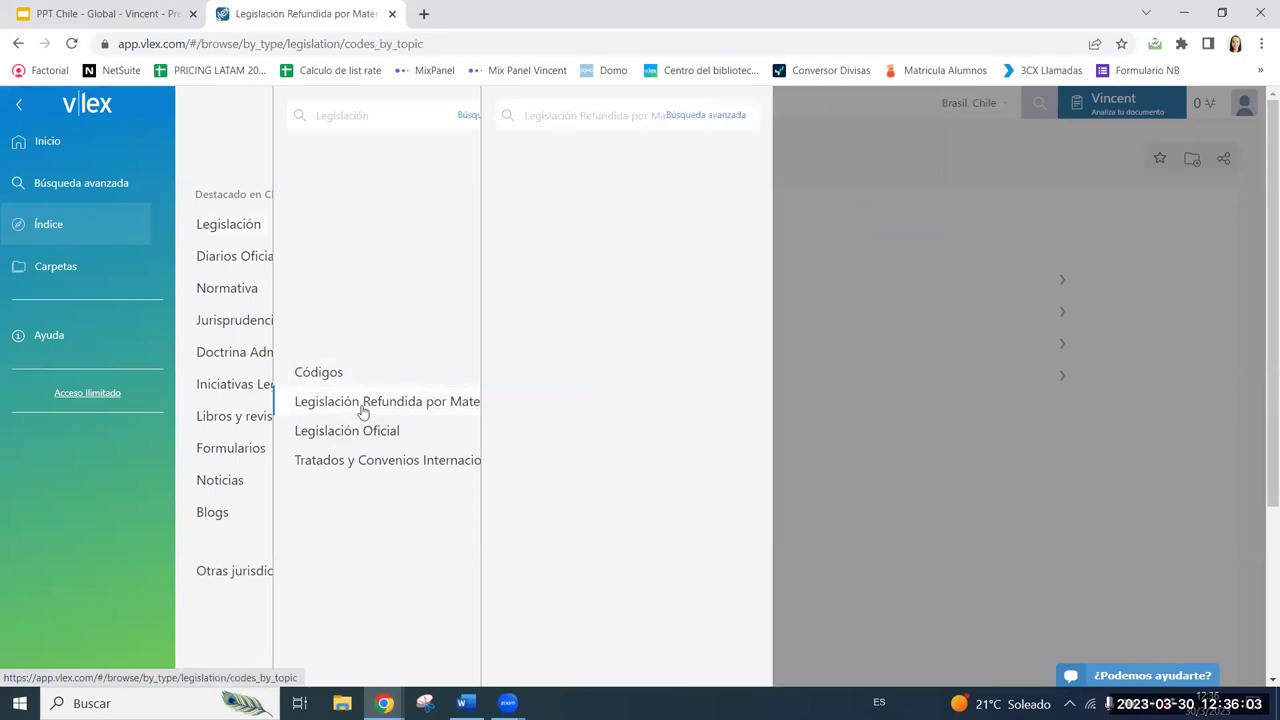
{"action": "left_click", "coordinate": [363, 430]}
{"action": "left_click", "coordinate": [379, 466]}
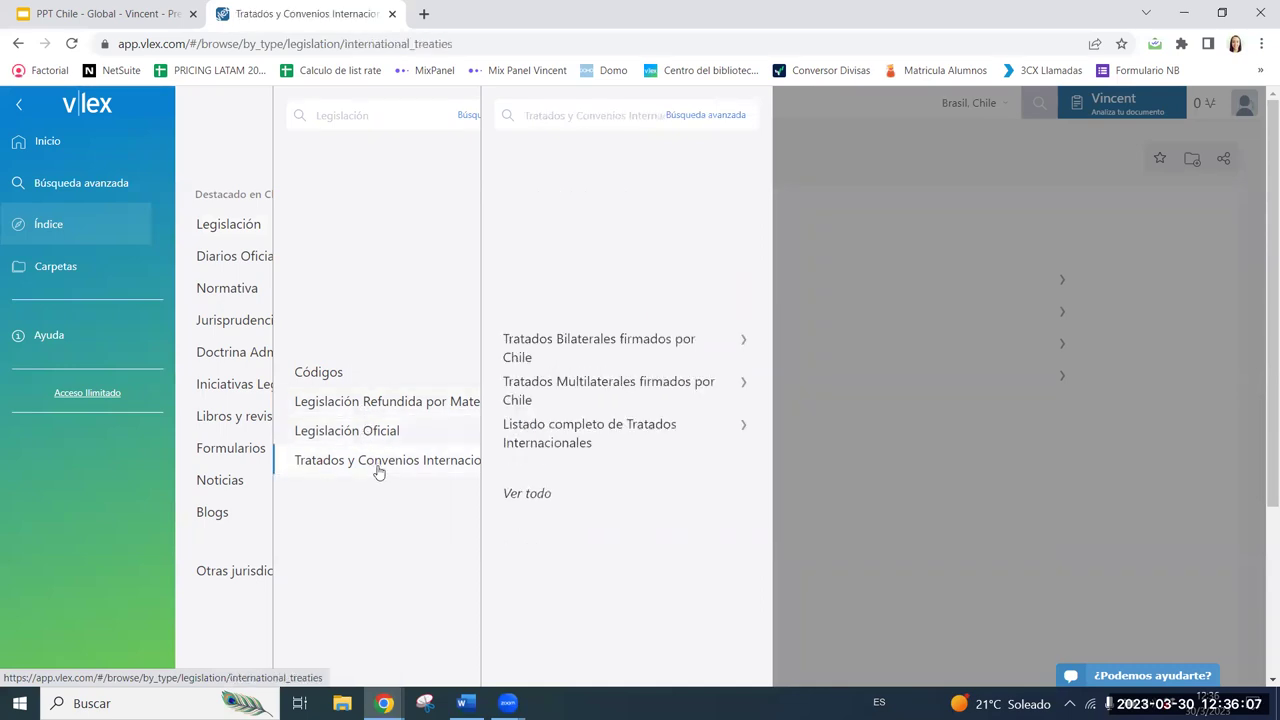
Browse Diarios Oficiales and Normativa in the Chilean index, and search the Superintendencia de Medio Ambiente regulations for "contaminación".
{"action": "left_click", "coordinate": [223, 268]}
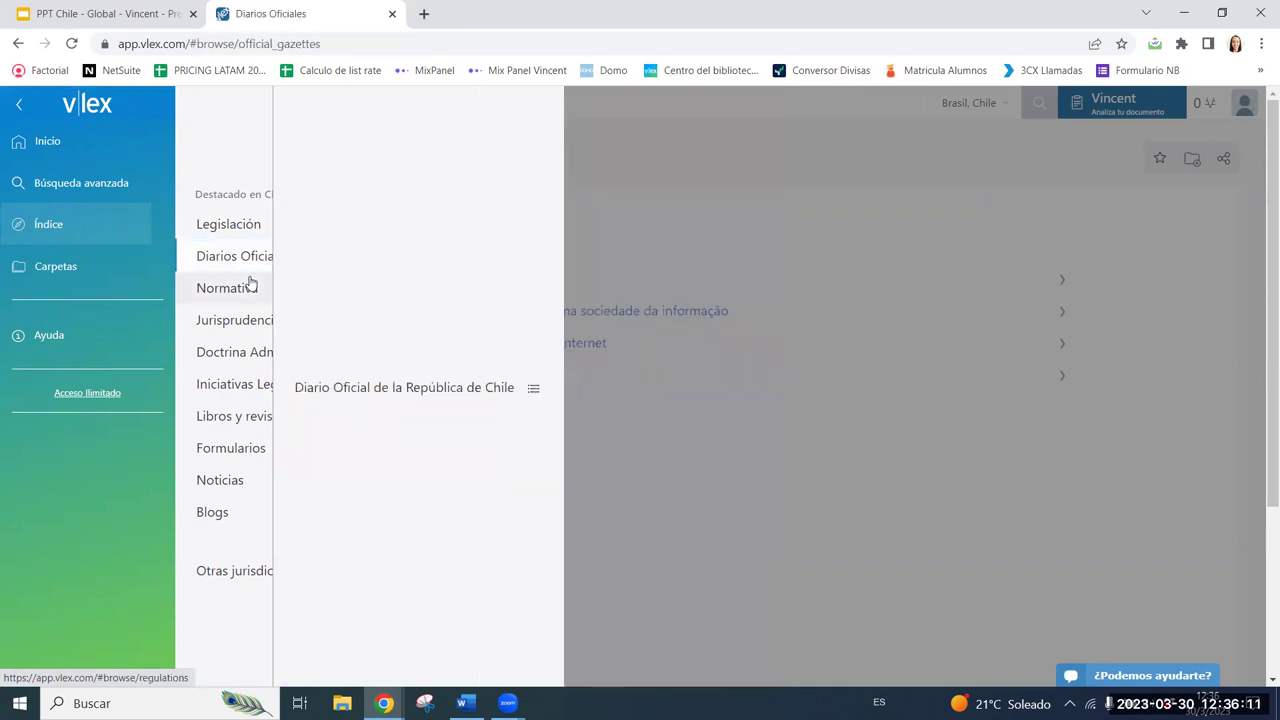
{"action": "left_click", "coordinate": [250, 285]}
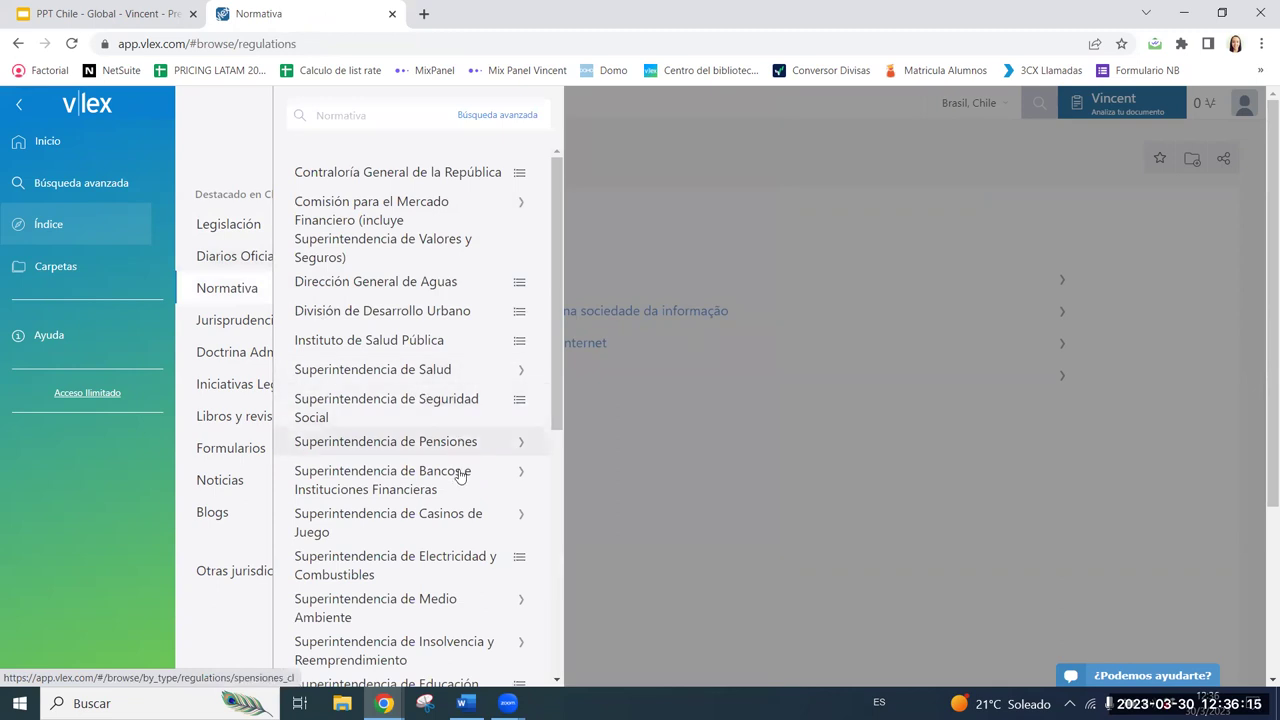
{"action": "left_click", "coordinate": [514, 602]}
{"action": "left_click", "coordinate": [542, 114]}
{"action": "type", "text": "contaminación"}
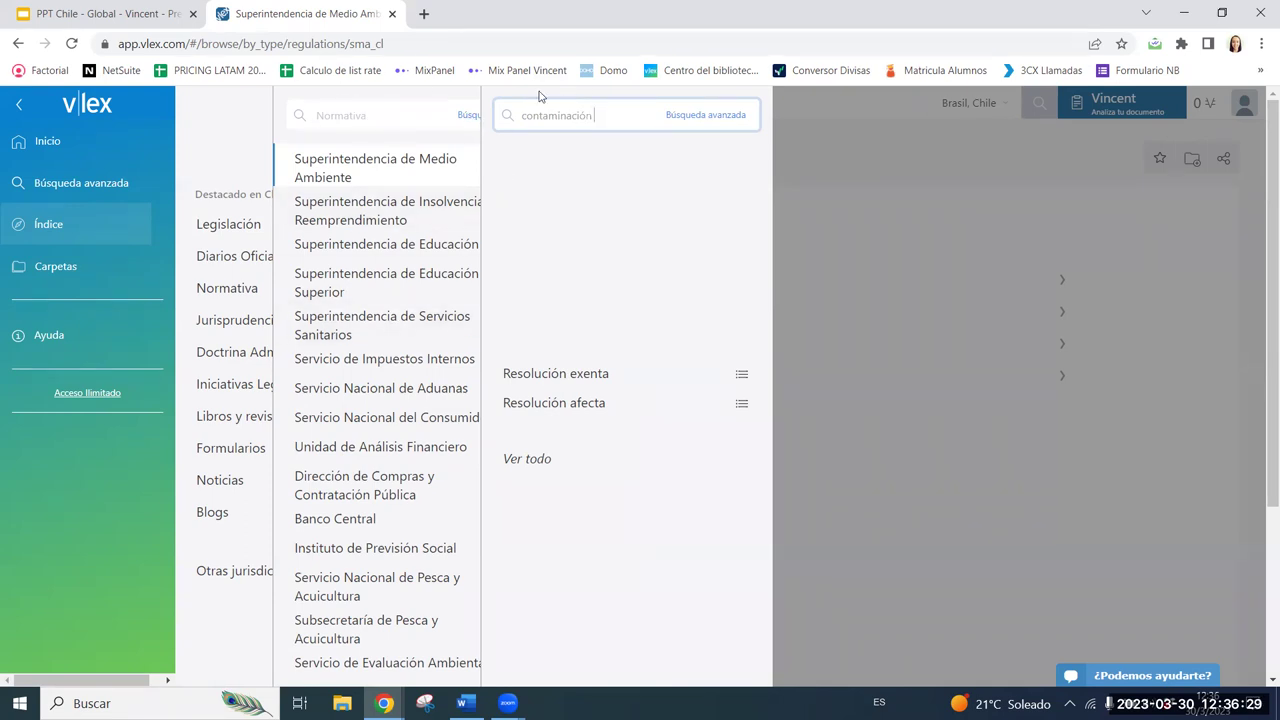
{"action": "key", "text": "Return"}
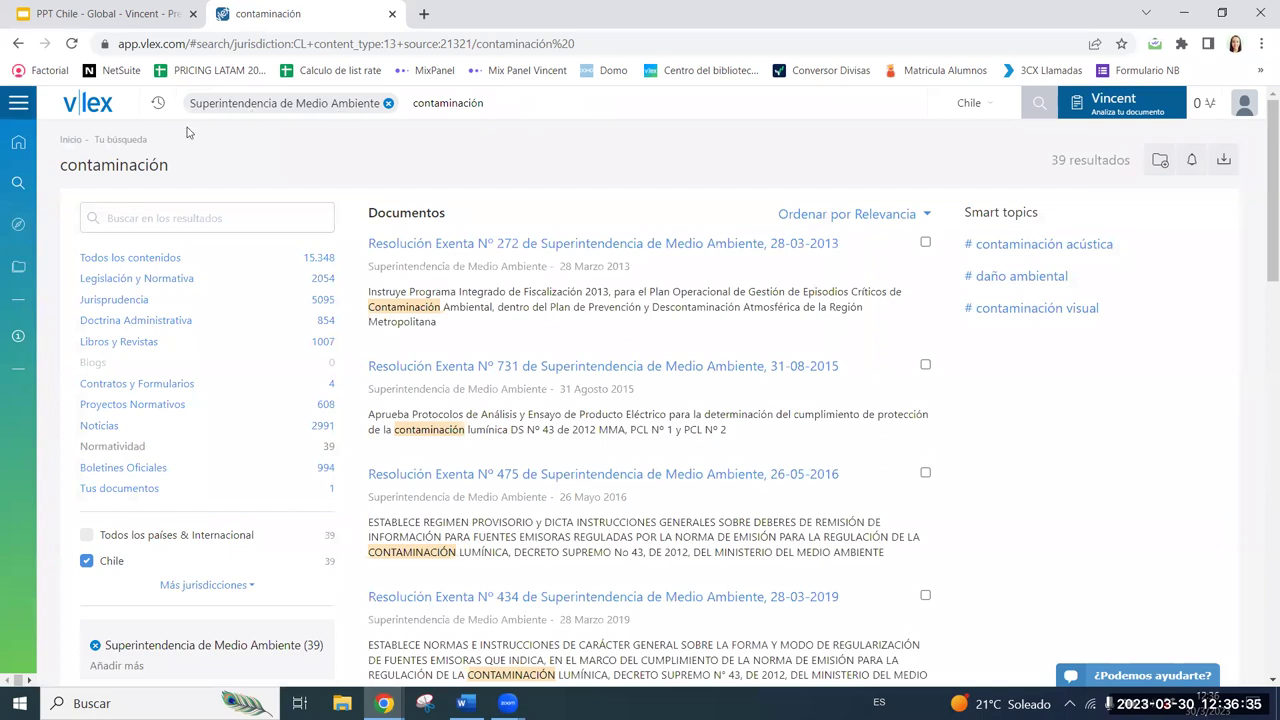
Browse the Chilean index categories Jurisprudencia, Doctrina Administrativa, Iniciativas Legislativas, and Libros y revistas.
{"action": "left_click", "coordinate": [18, 225]}
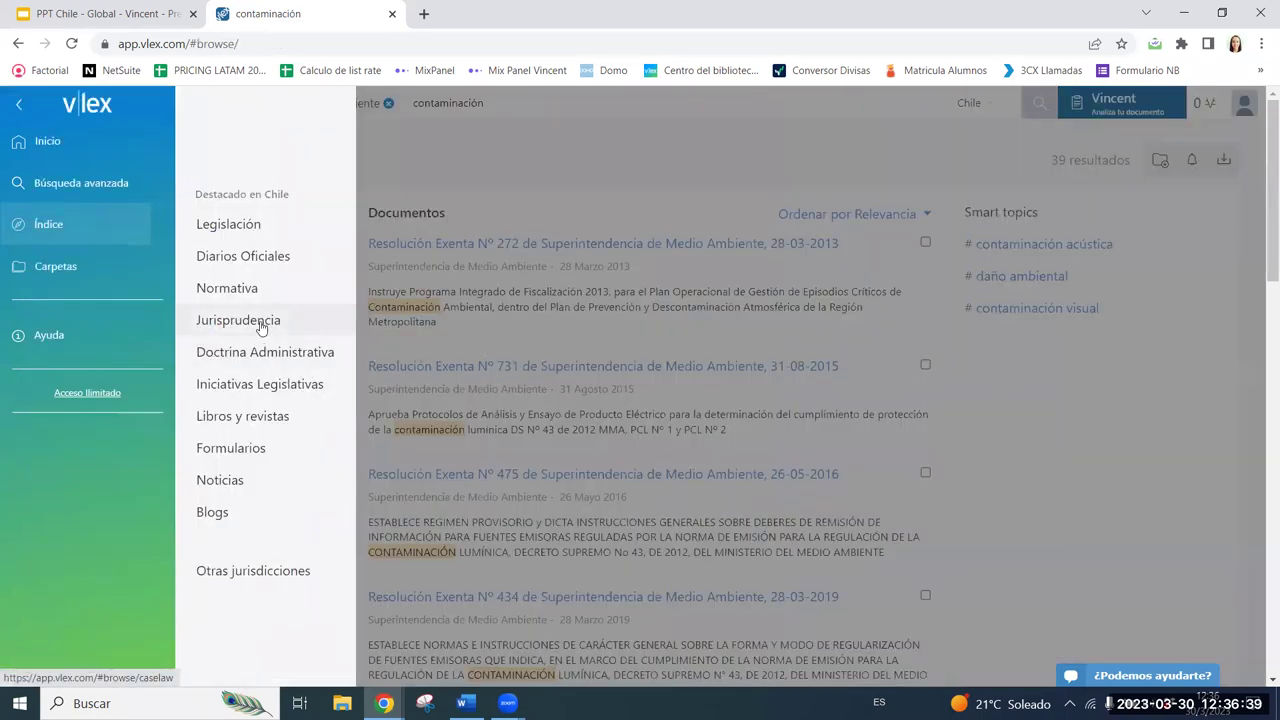
{"action": "left_click", "coordinate": [260, 328]}
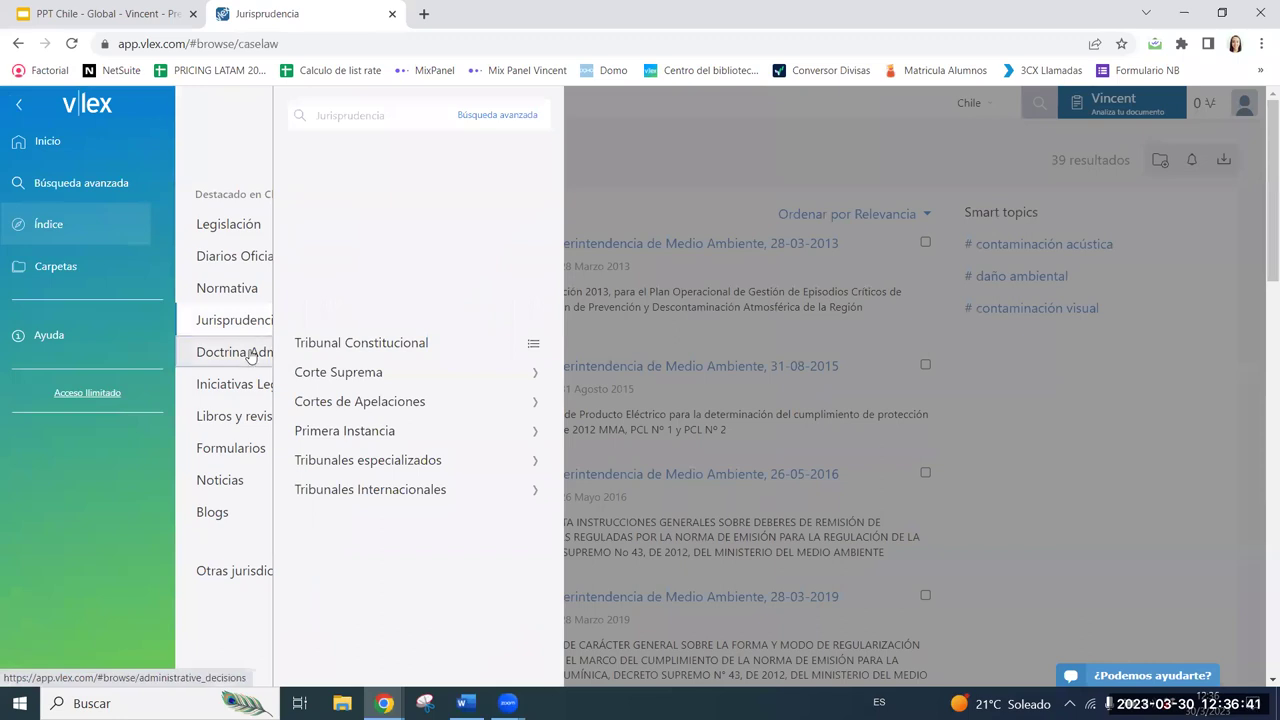
{"action": "left_click", "coordinate": [250, 356]}
{"action": "left_click", "coordinate": [250, 385]}
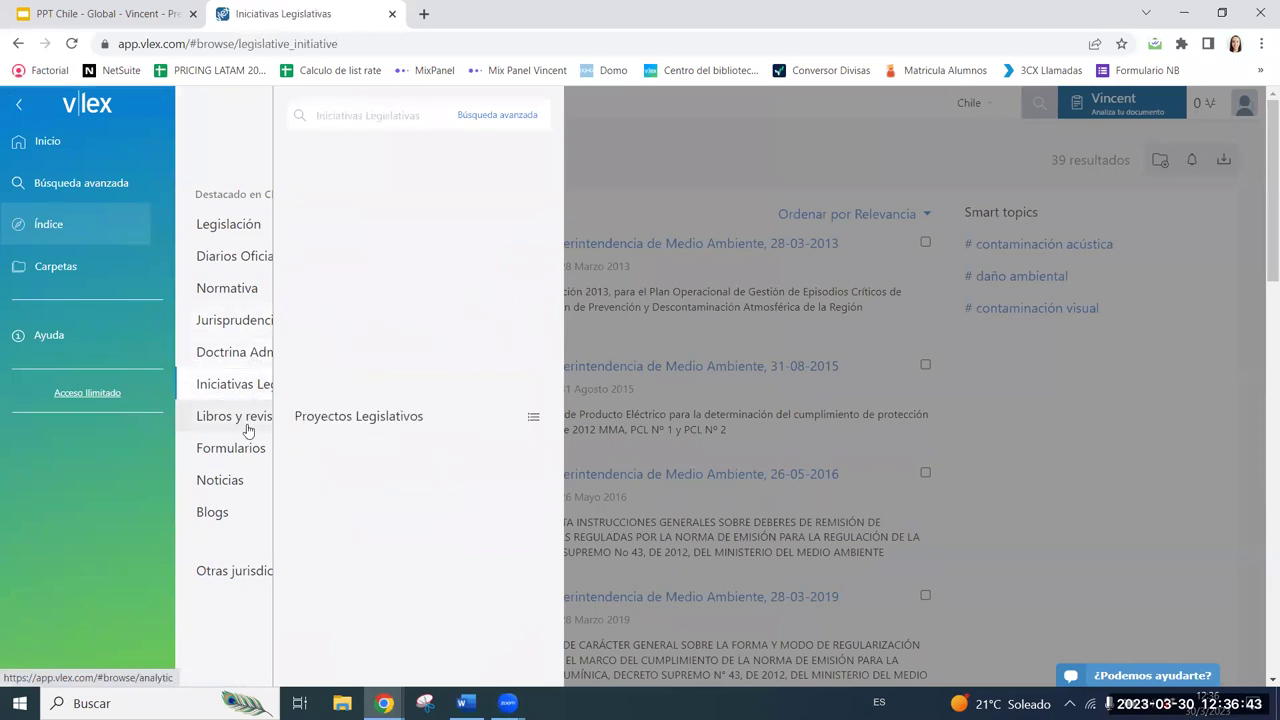
{"action": "left_click", "coordinate": [248, 430]}
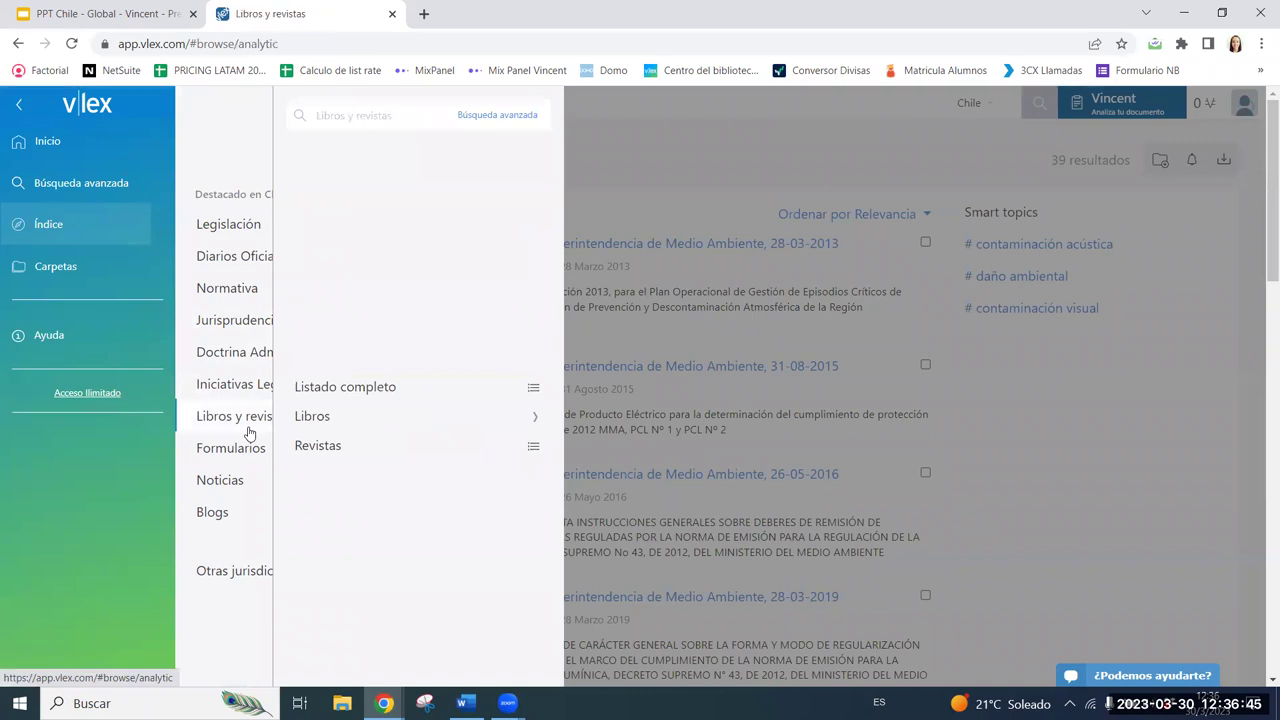
Open the Listado de obras under Formularios and look through its source works.
{"action": "left_click", "coordinate": [250, 449]}
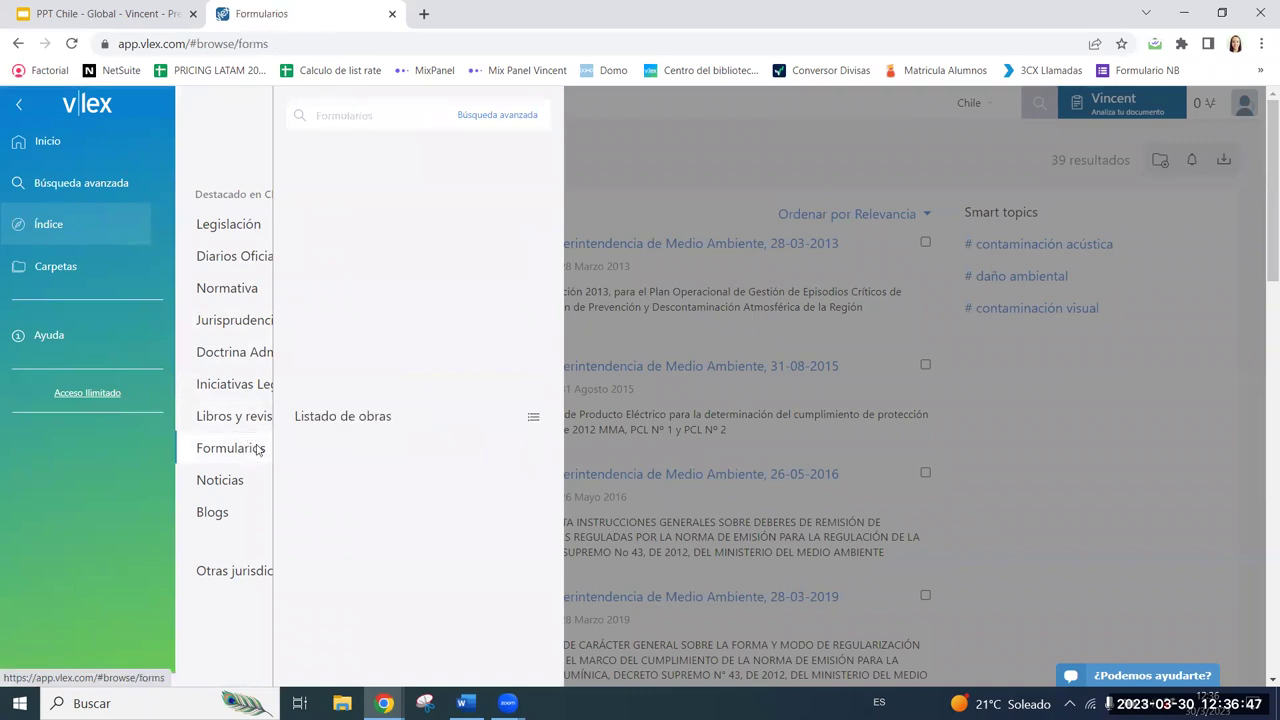
{"action": "left_click", "coordinate": [337, 421]}
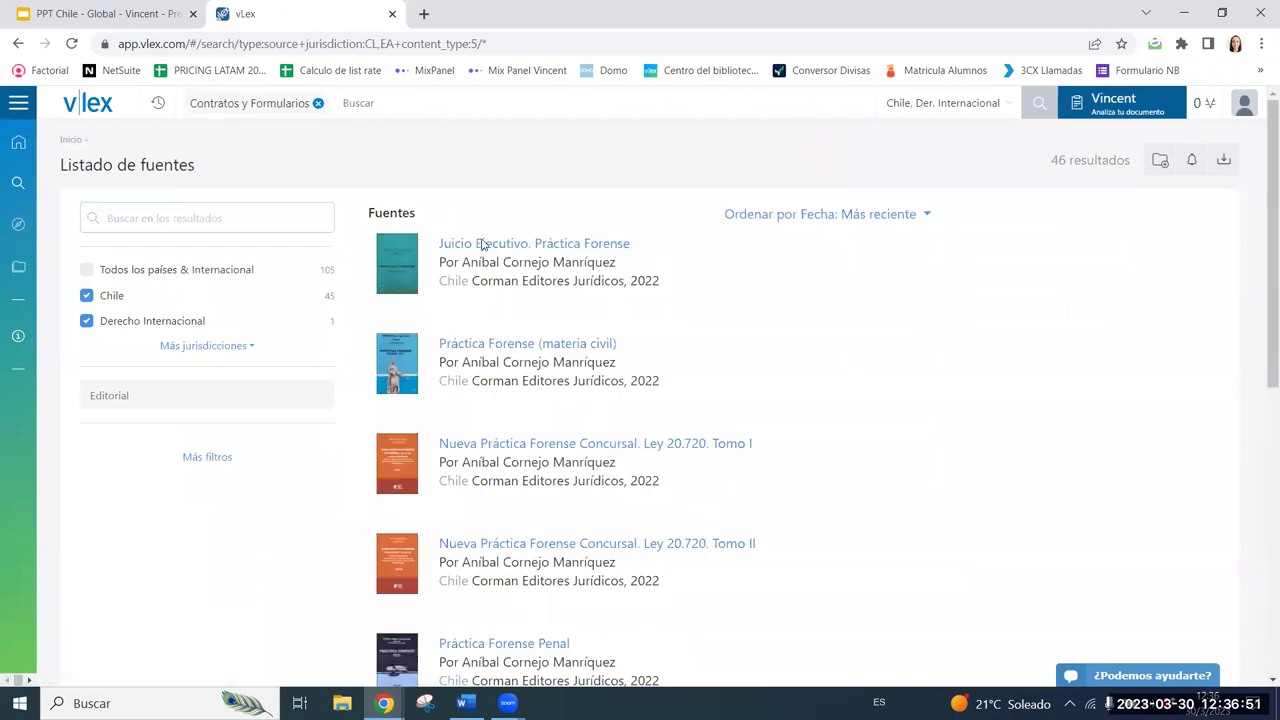
{"action": "scroll", "coordinate": [497, 310], "scroll_direction": "down", "scroll_amount": 4}
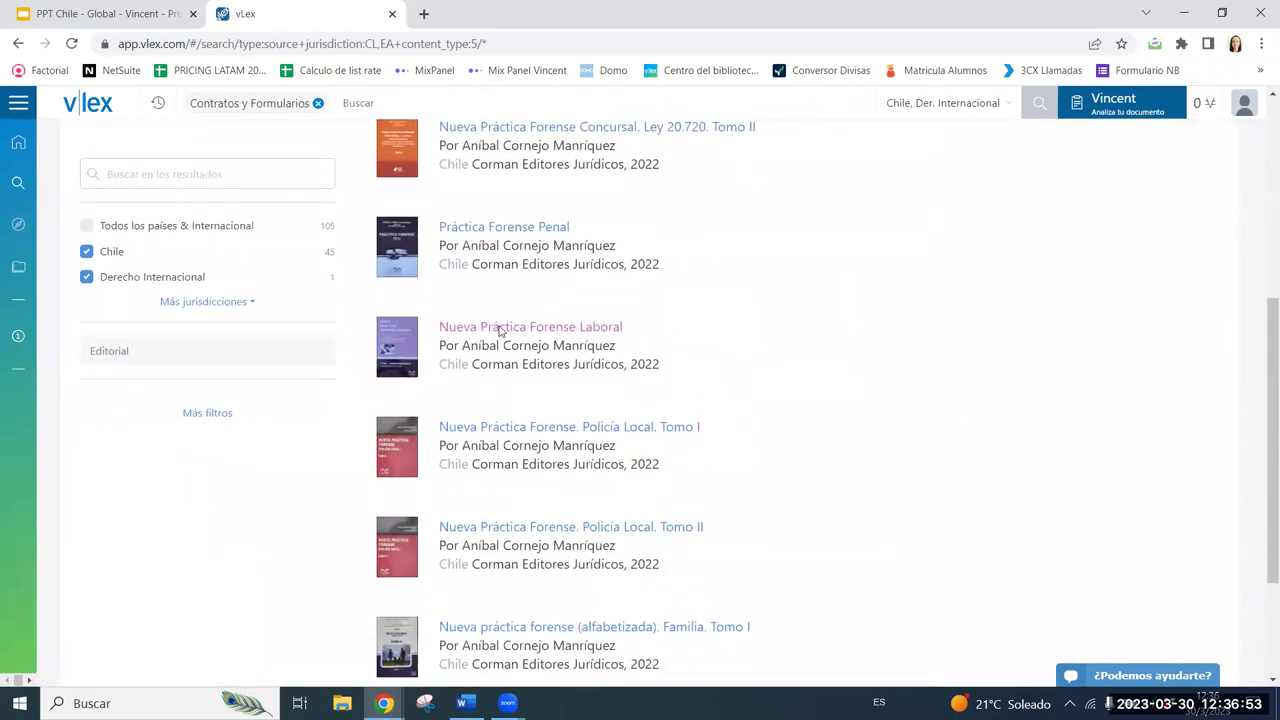
Browse the index's Noticias, Blogs and Otras jurisdicciones categories down to the Jurisprudencia courts under Derecho Internacional.
{"action": "left_click", "coordinate": [18, 224]}
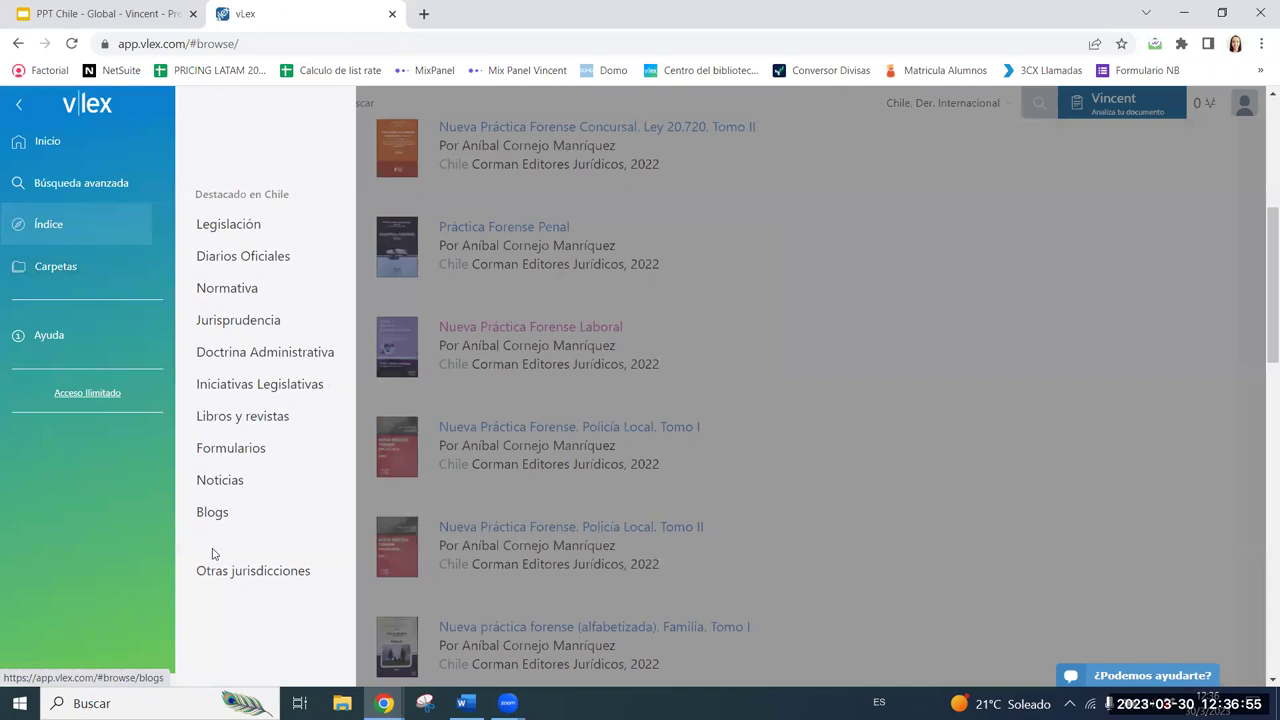
{"action": "left_click", "coordinate": [235, 483]}
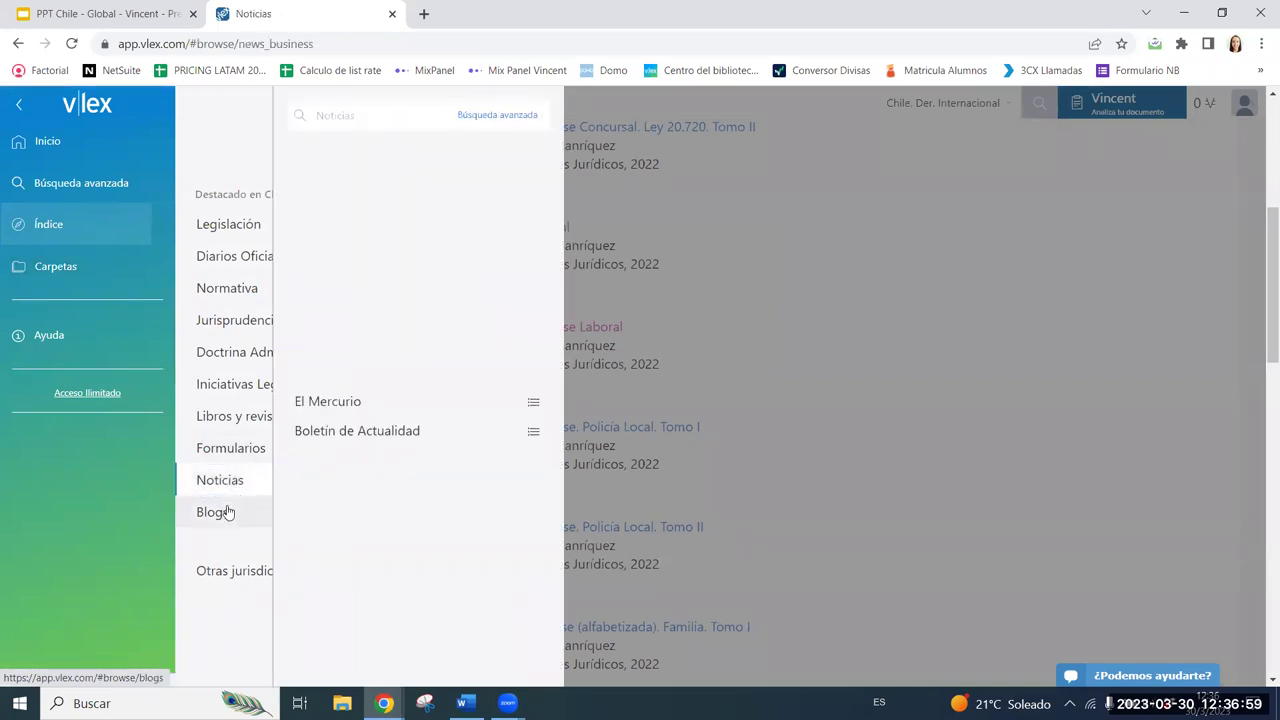
{"action": "left_click", "coordinate": [228, 510]}
{"action": "left_click", "coordinate": [234, 578]}
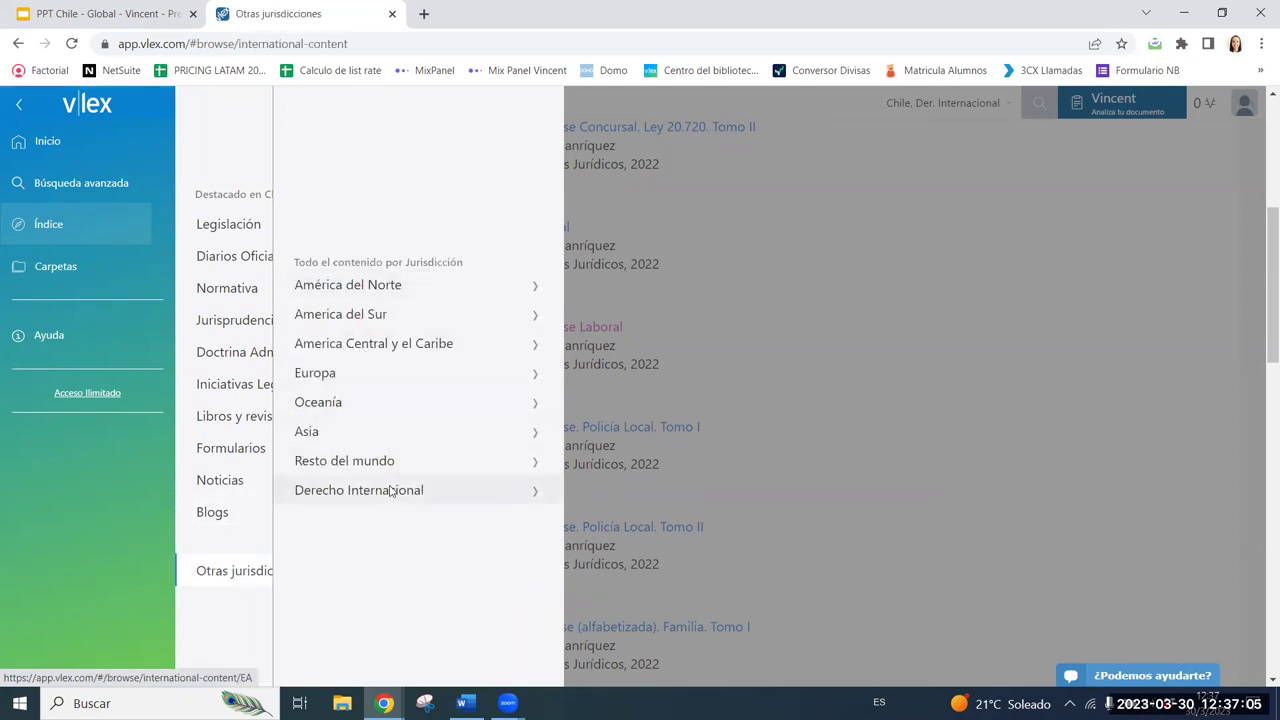
{"action": "left_click", "coordinate": [486, 497]}
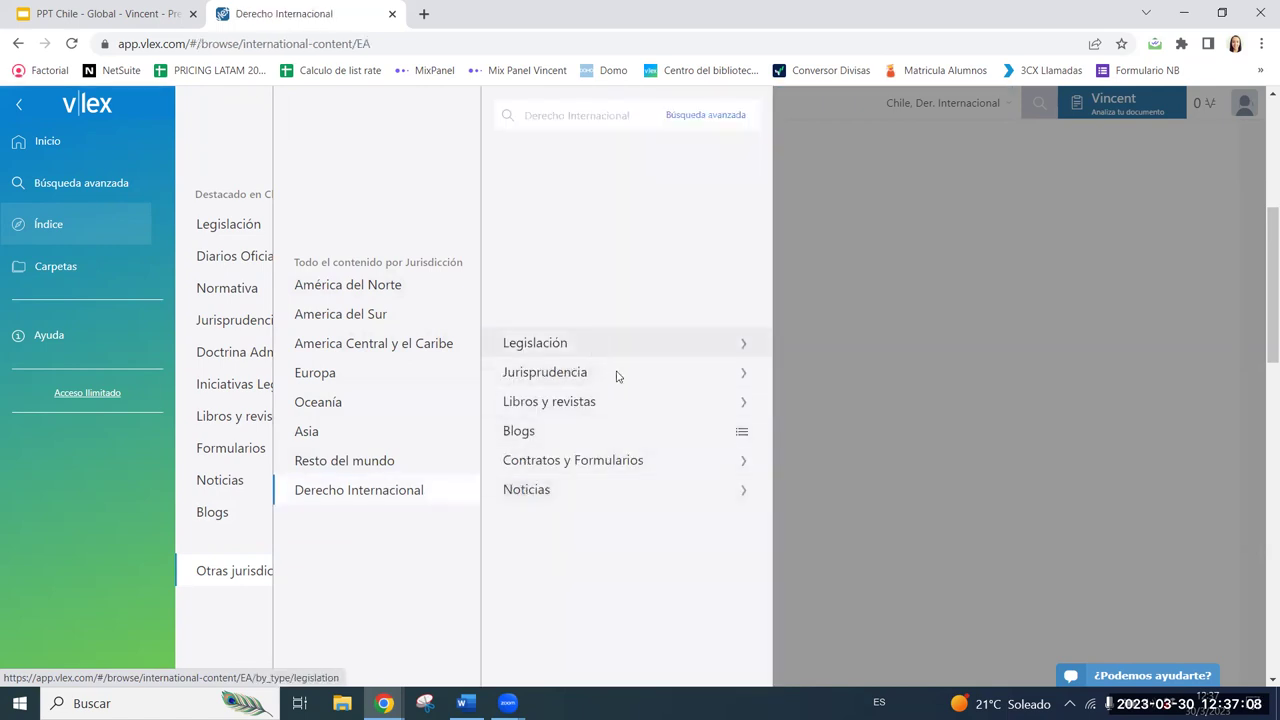
{"action": "left_click", "coordinate": [743, 374]}
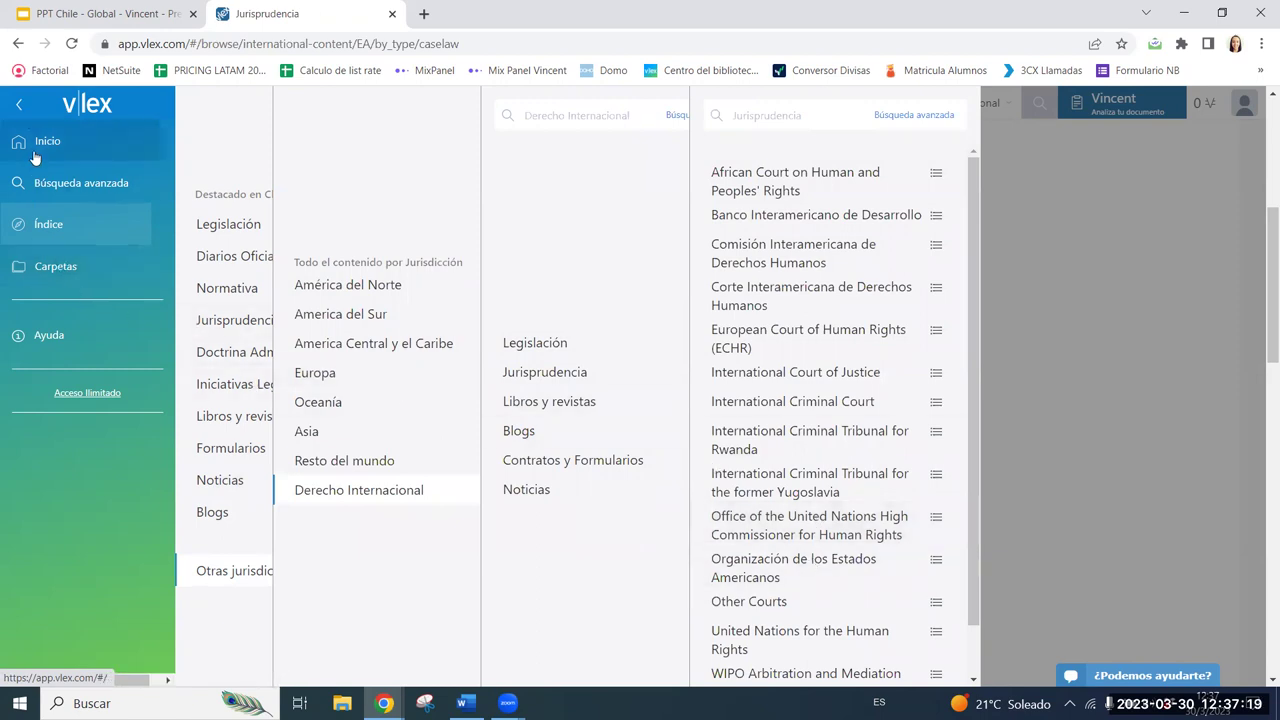
Open the saved folders and review the Favoritos and Documentos con marcas collections.
{"action": "left_click", "coordinate": [39, 262]}
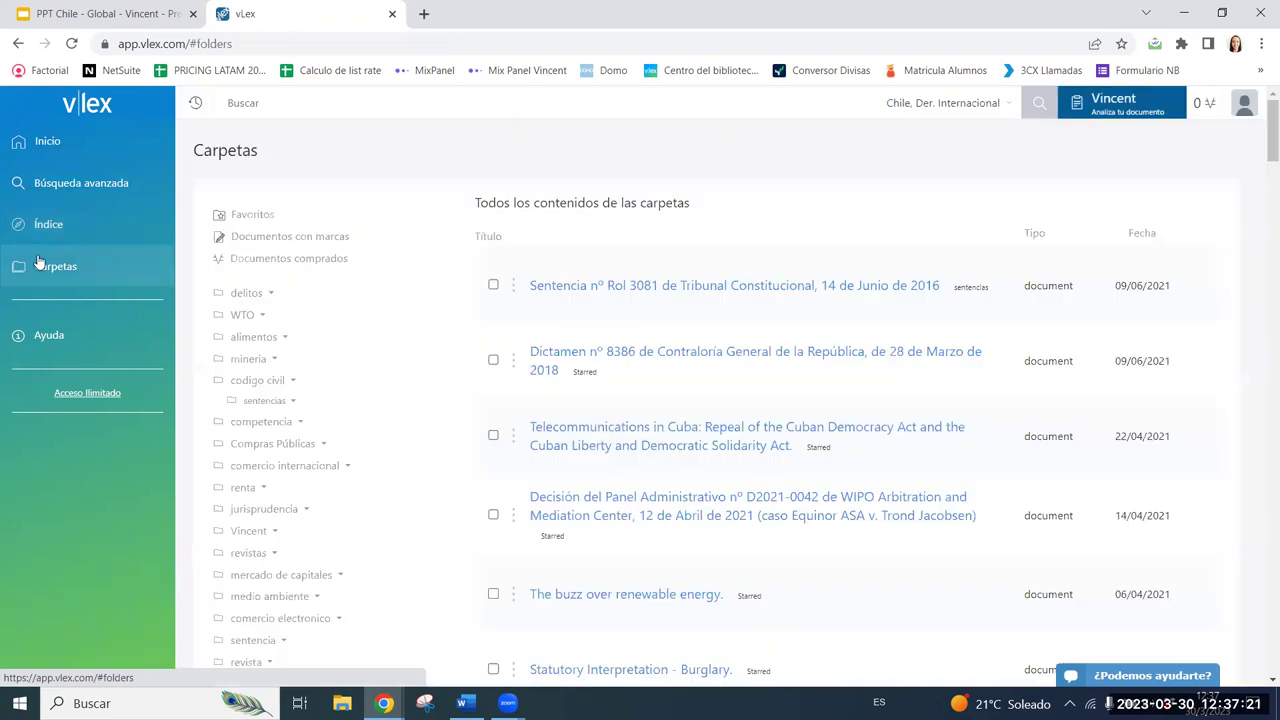
{"action": "left_click", "coordinate": [246, 215]}
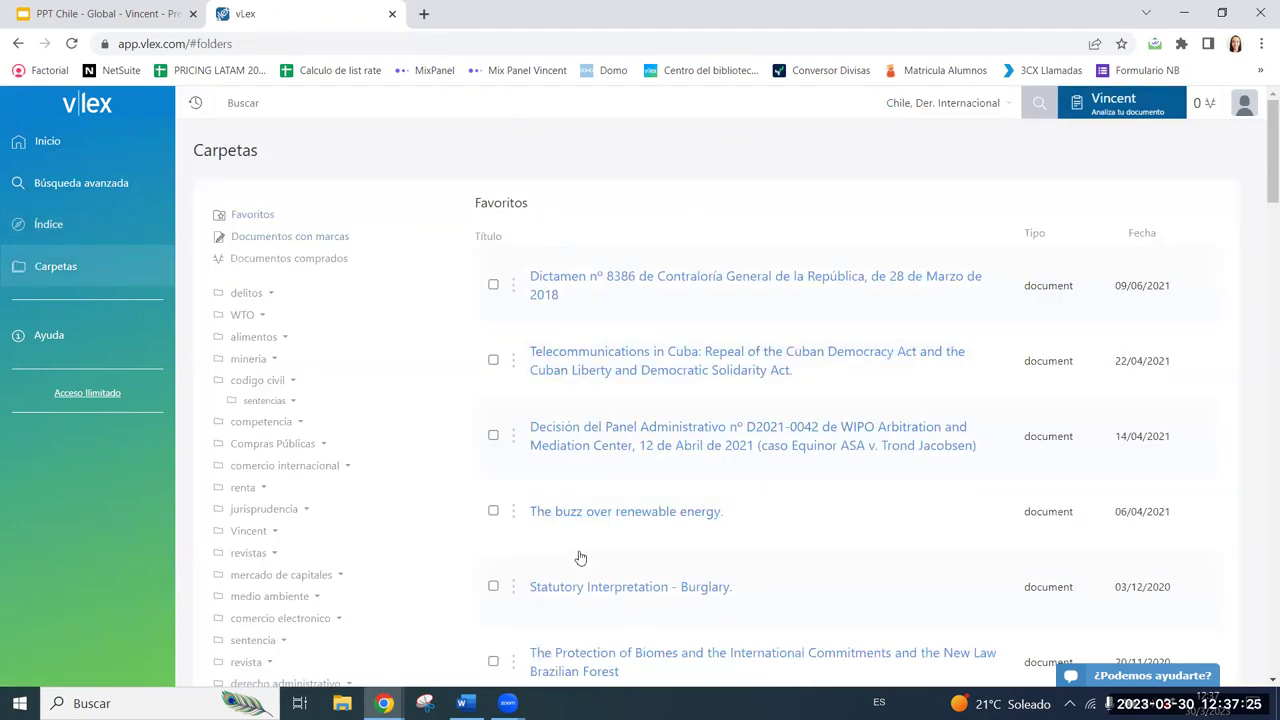
{"action": "left_click", "coordinate": [272, 238]}
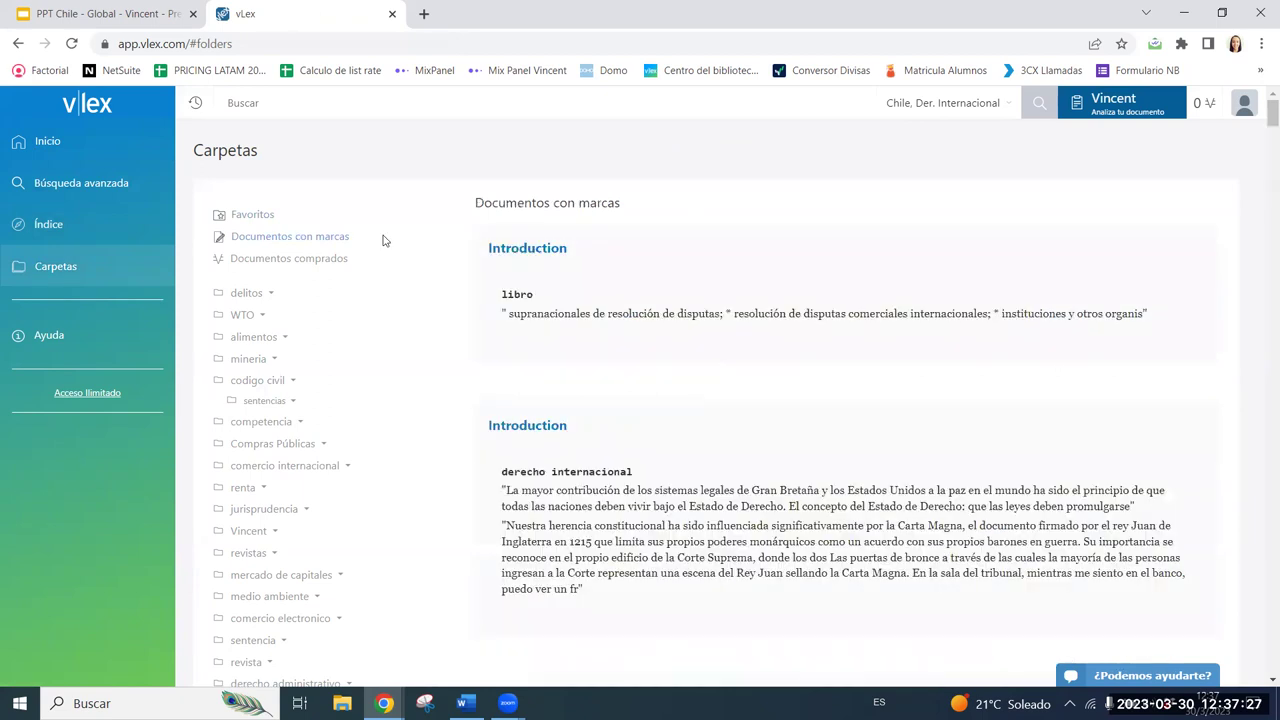
{"action": "scroll", "coordinate": [240, 280], "scroll_direction": "down", "scroll_amount": 3}
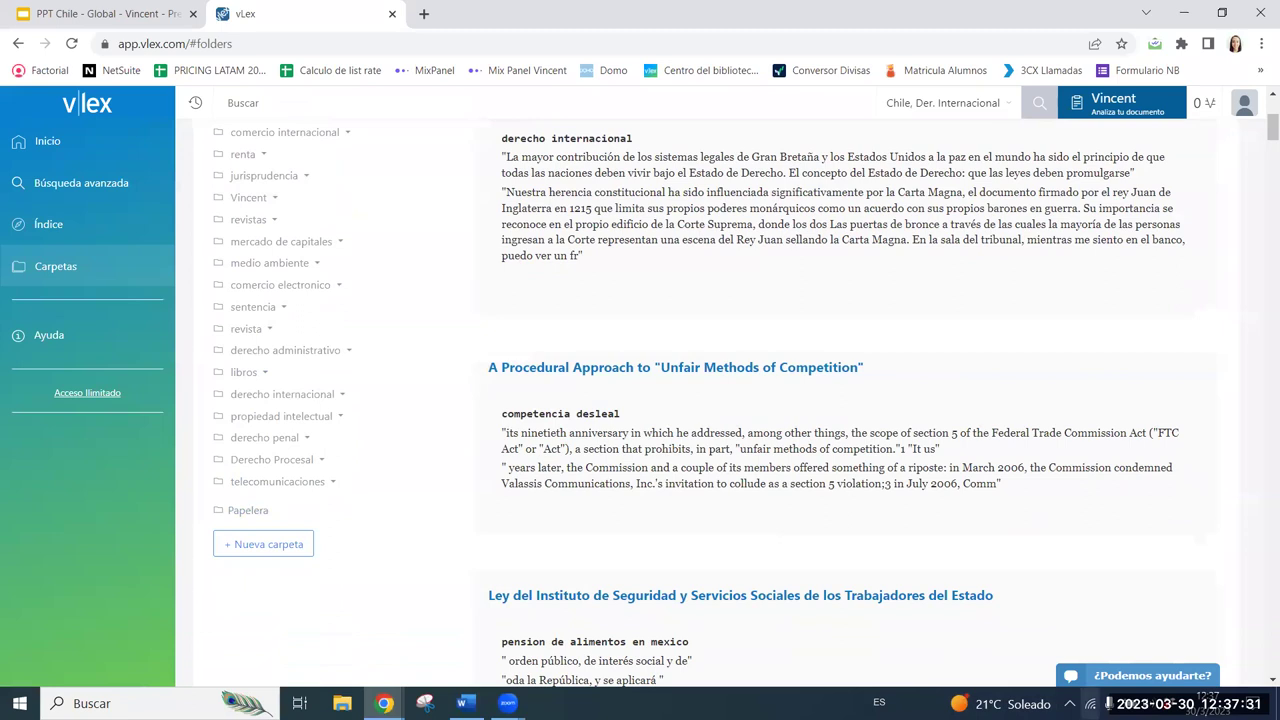
Check the support chat form and the help options, and open the Centro de ayuda.
{"action": "left_click", "coordinate": [1103, 676]}
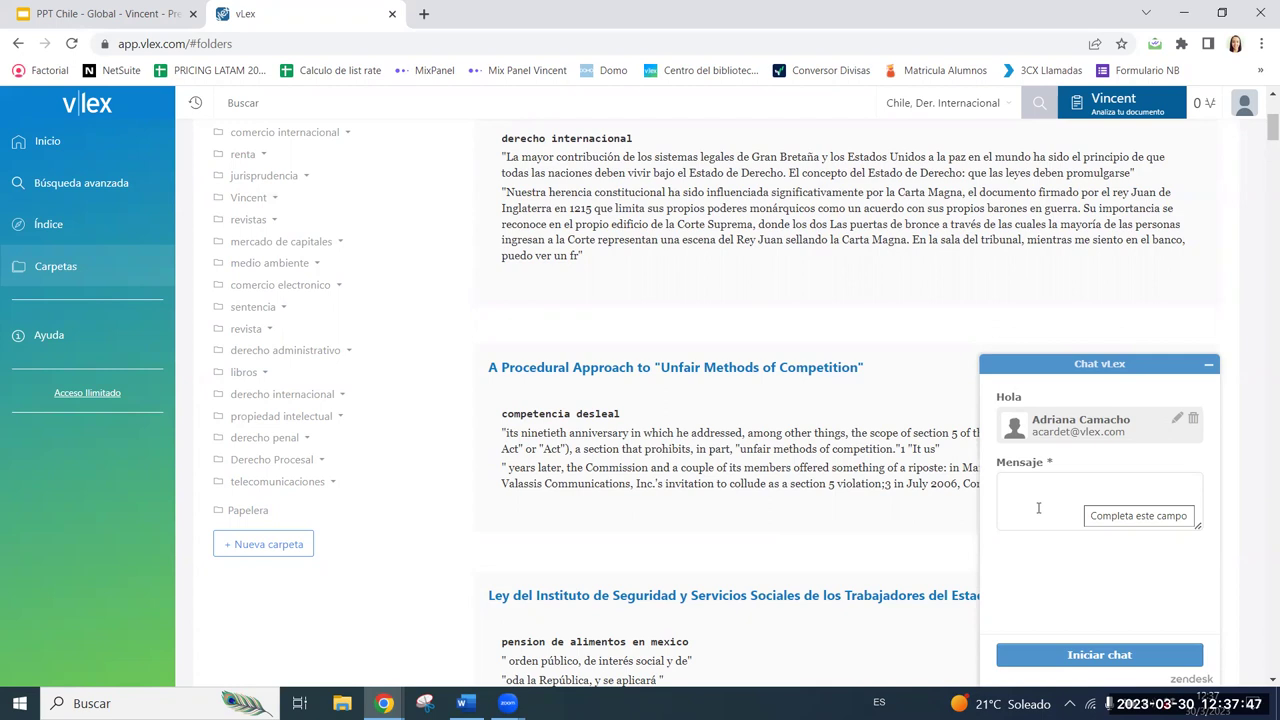
{"action": "left_click", "coordinate": [1208, 364]}
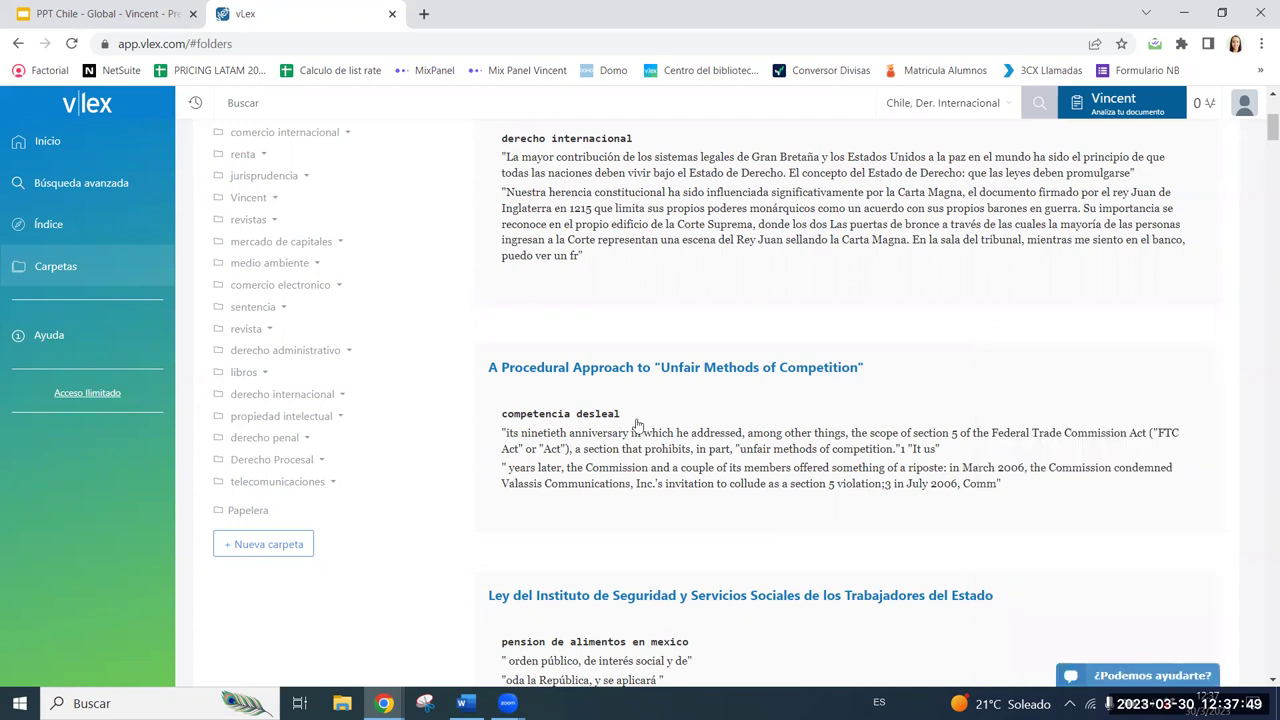
{"action": "left_click", "coordinate": [67, 336]}
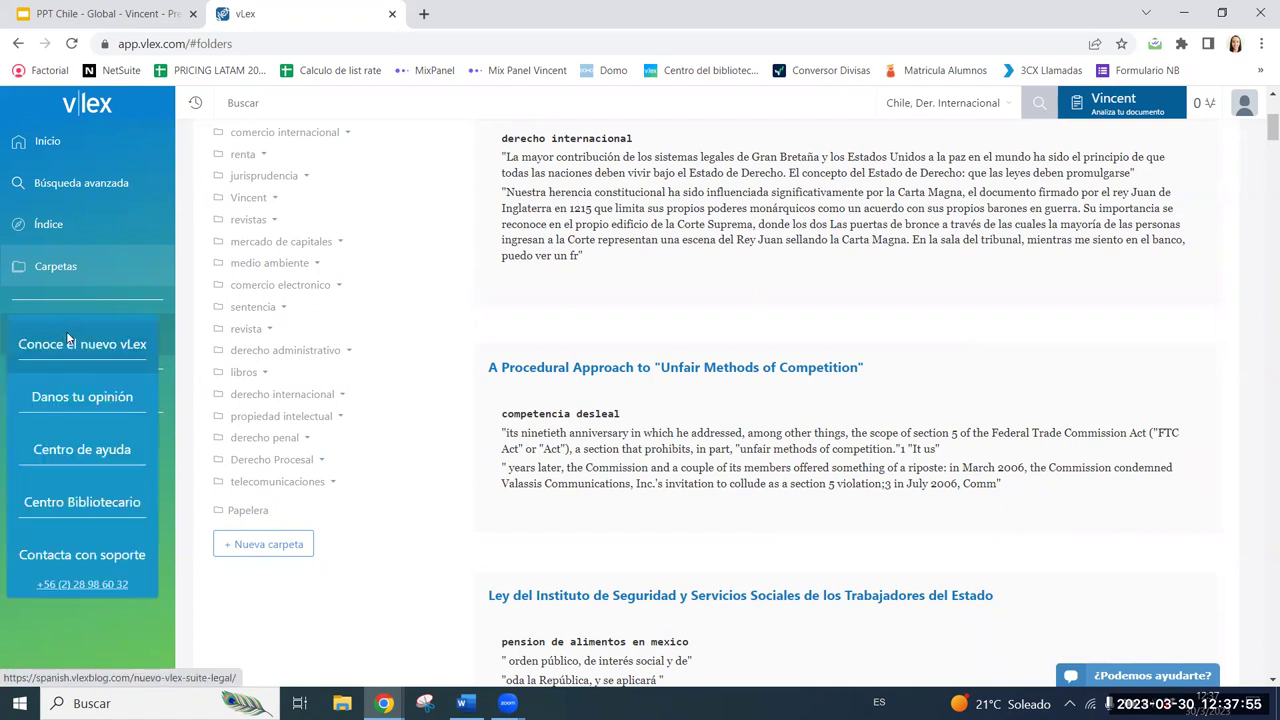
{"action": "left_click", "coordinate": [78, 449]}
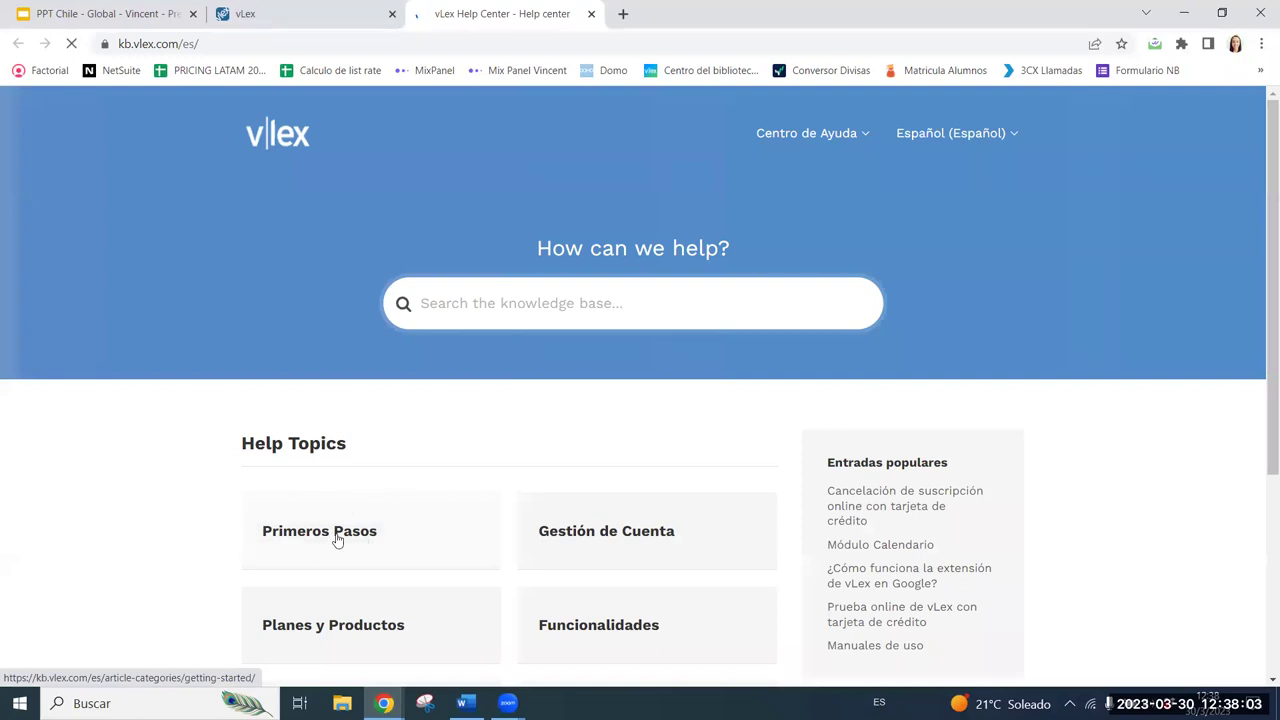
Search the help center for "vincent" and read through the article "Vincent en vLex".
{"action": "left_click", "coordinate": [443, 290]}
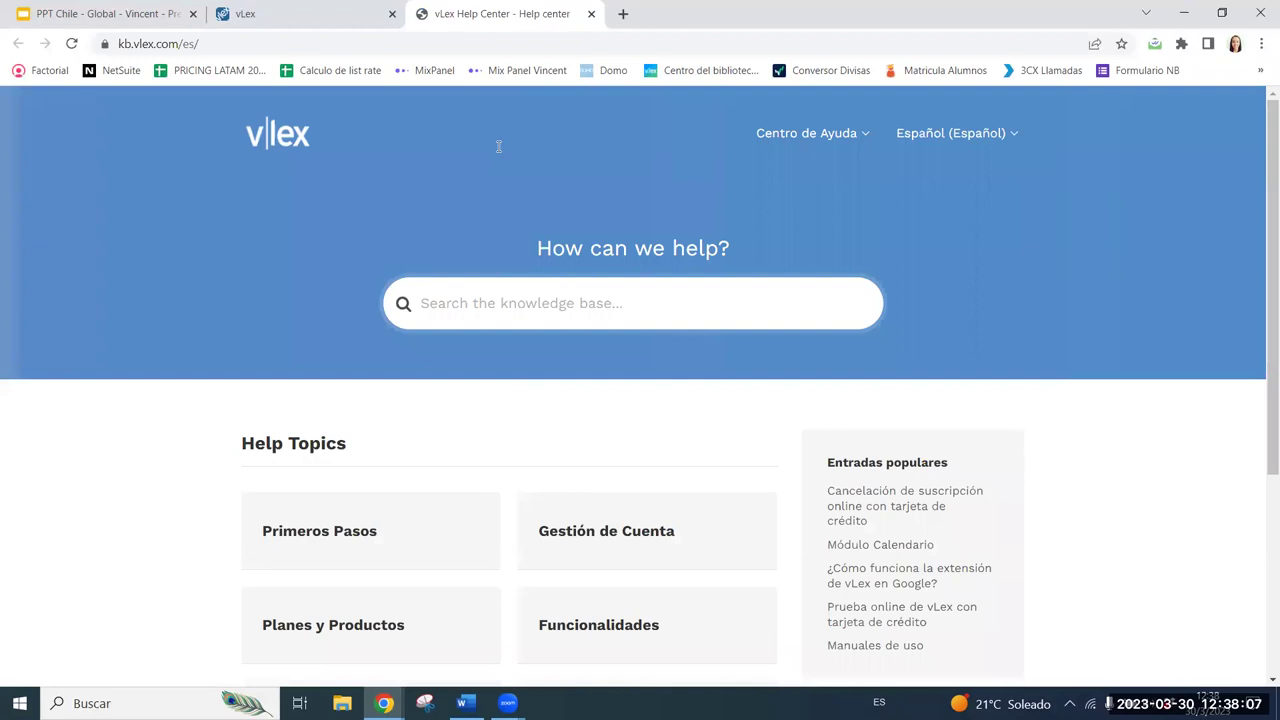
{"action": "type", "text": "vincent"}
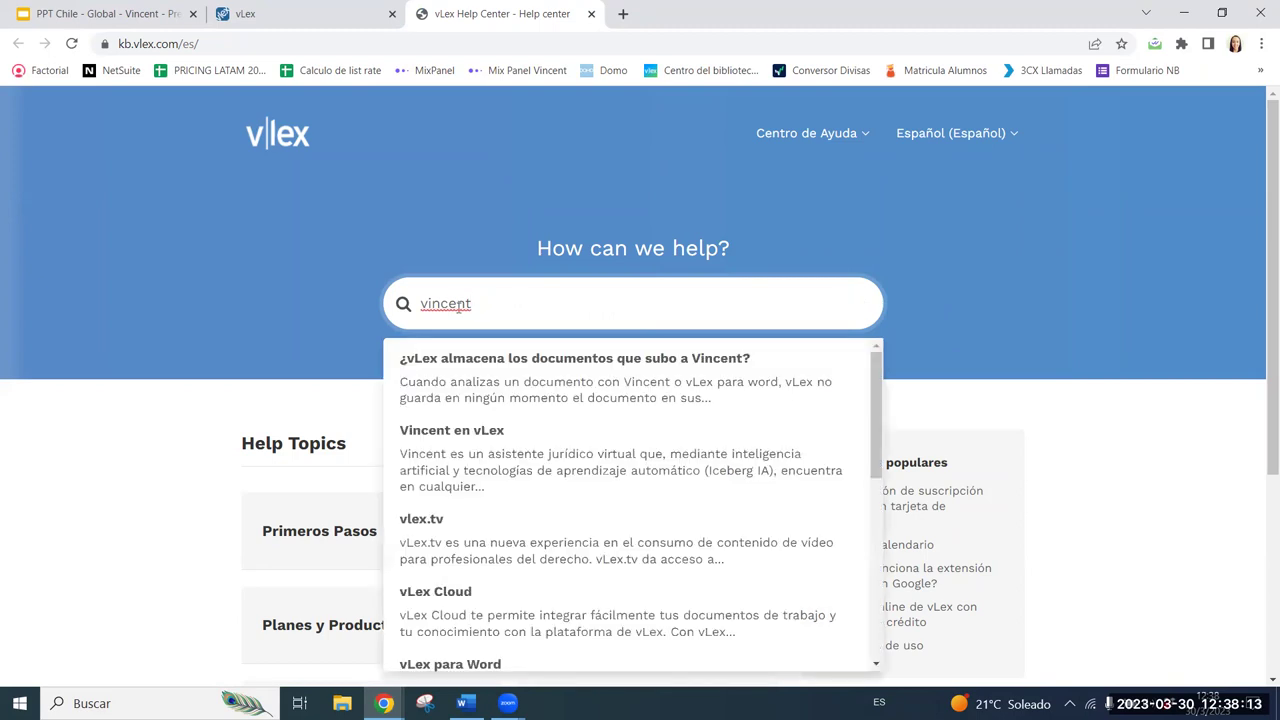
{"action": "left_click", "coordinate": [460, 468]}
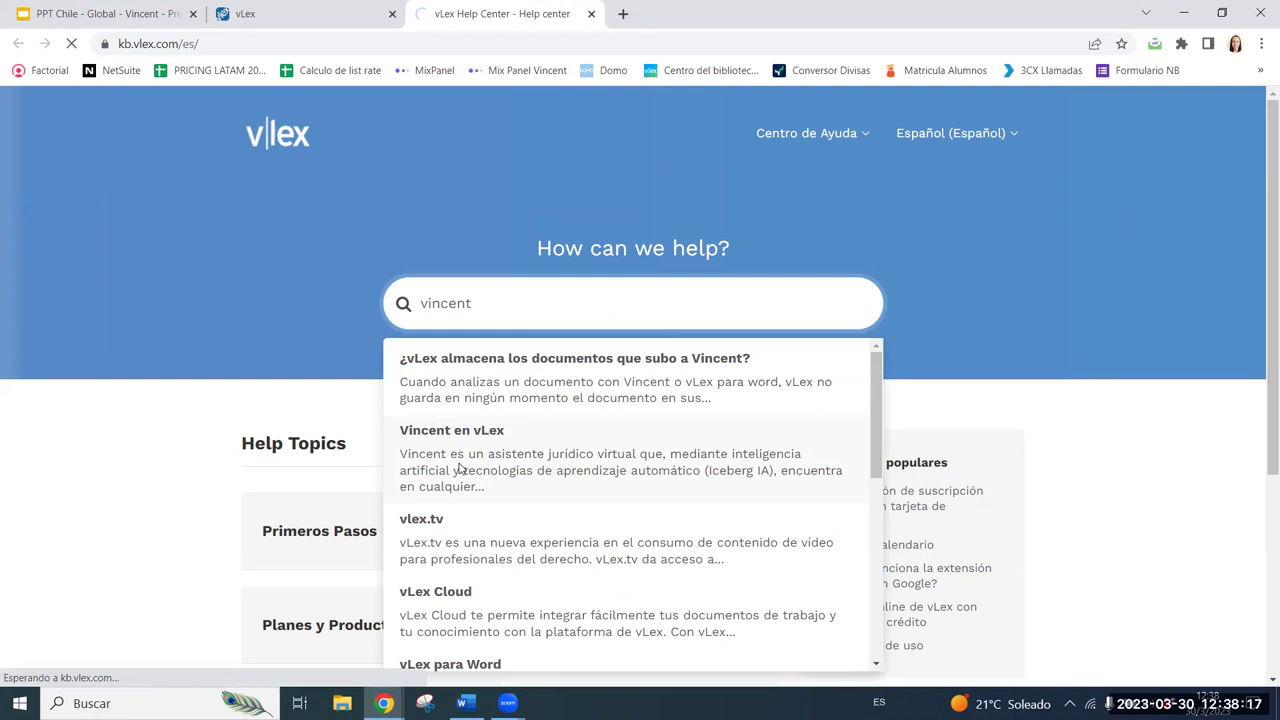
{"action": "scroll", "coordinate": [290, 406], "scroll_direction": "down", "scroll_amount": 4}
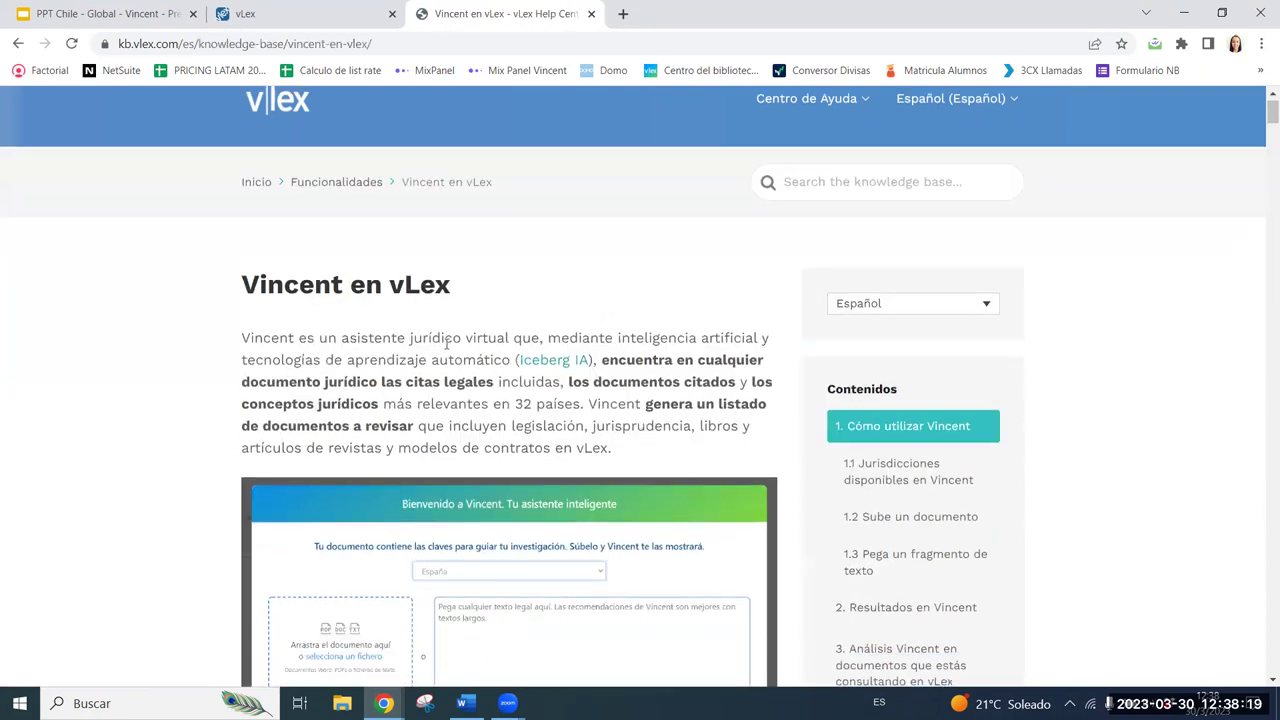
{"action": "scroll", "coordinate": [505, 267], "scroll_direction": "down", "scroll_amount": 5}
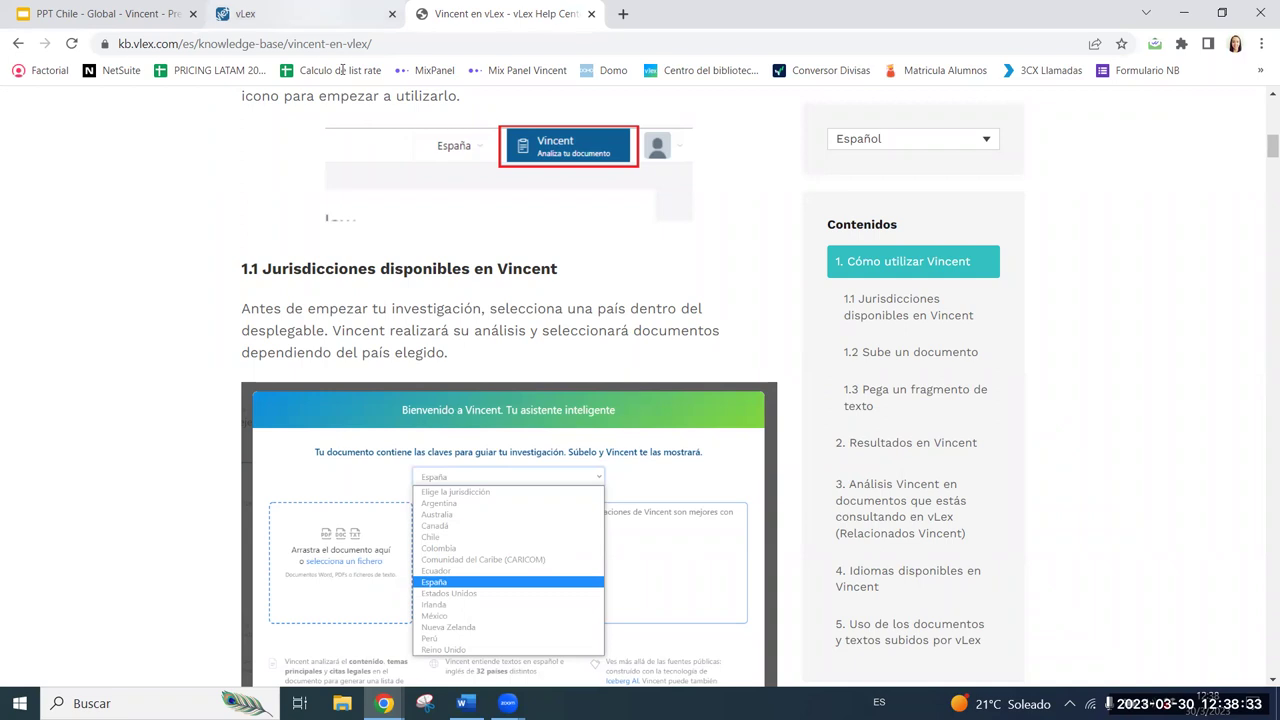
Return from the help article to the vLex home page.
{"action": "left_click", "coordinate": [260, 14]}
{"action": "left_click", "coordinate": [60, 147]}
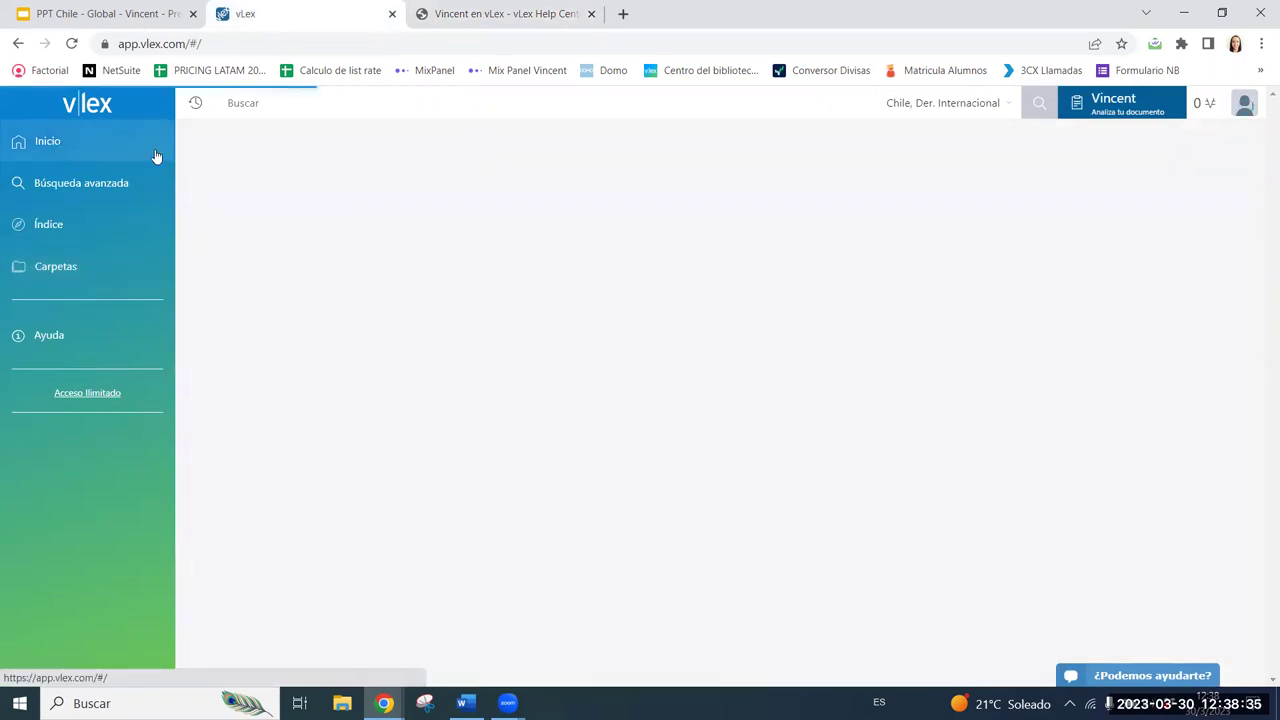